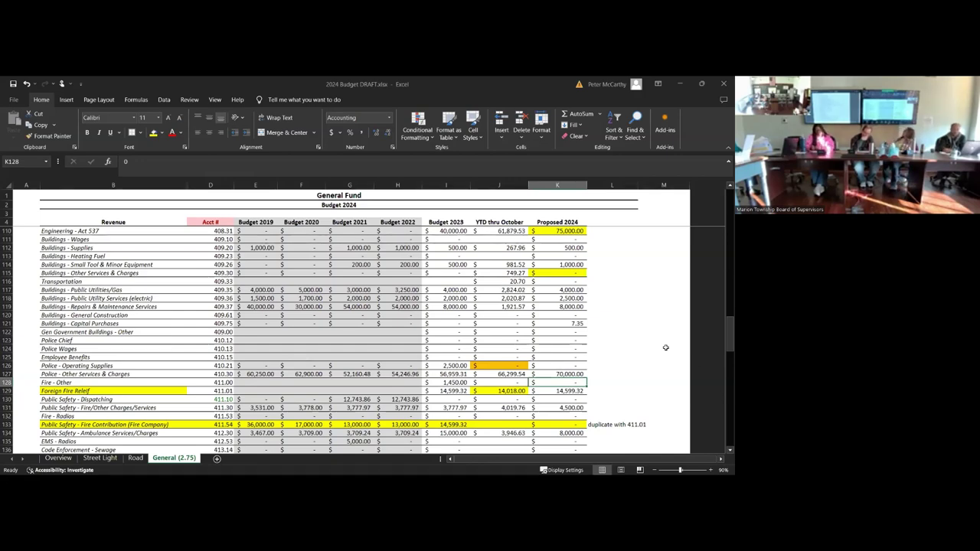
Step: Review the General Fund expense lines down to Total Expenses and inspect the formula in the green cell M195
{"action": "scroll", "coordinate": [664, 350], "scroll_direction": "down", "scroll_amount": 2}
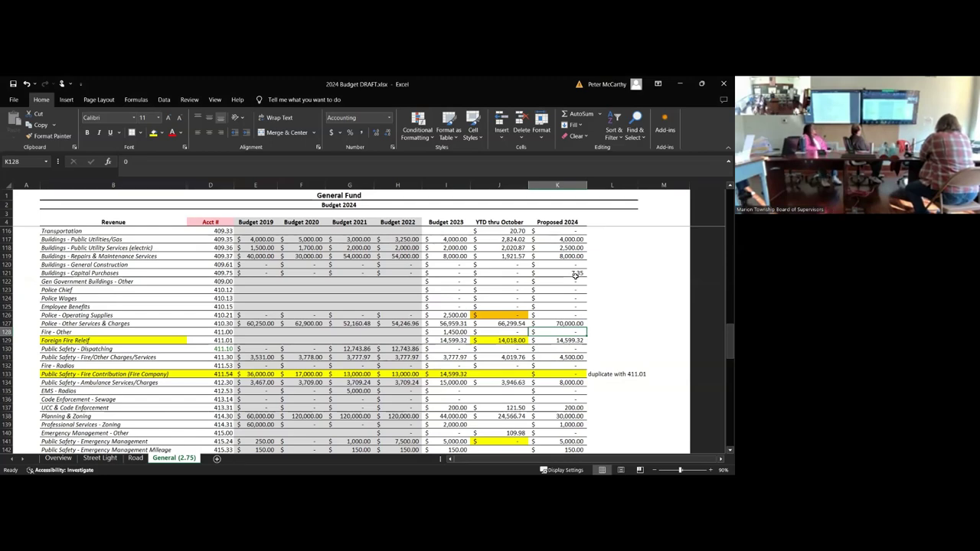
{"action": "scroll", "coordinate": [575, 275], "scroll_direction": "down", "scroll_amount": 4}
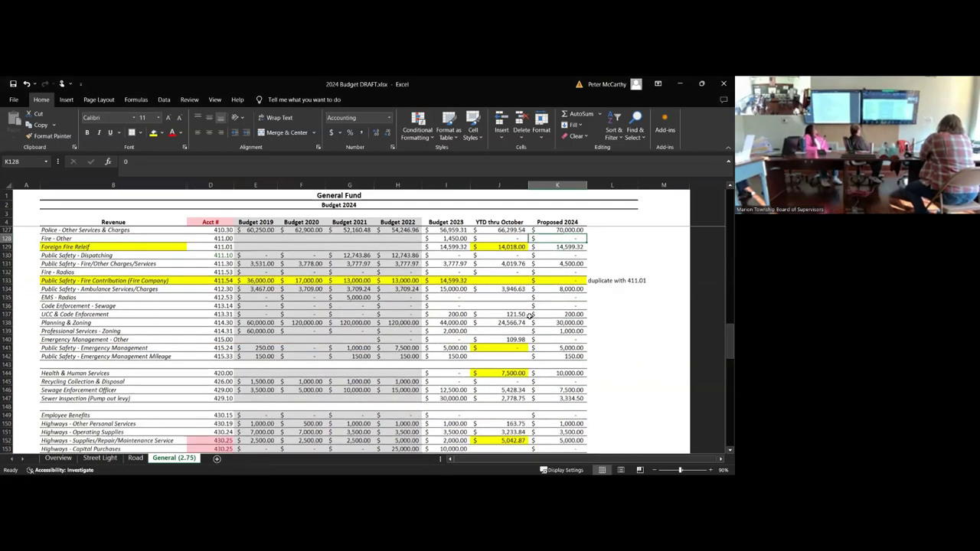
{"action": "scroll", "coordinate": [672, 347], "scroll_direction": "down", "scroll_amount": 12}
{"action": "scroll", "coordinate": [658, 354], "scroll_direction": "down", "scroll_amount": 11}
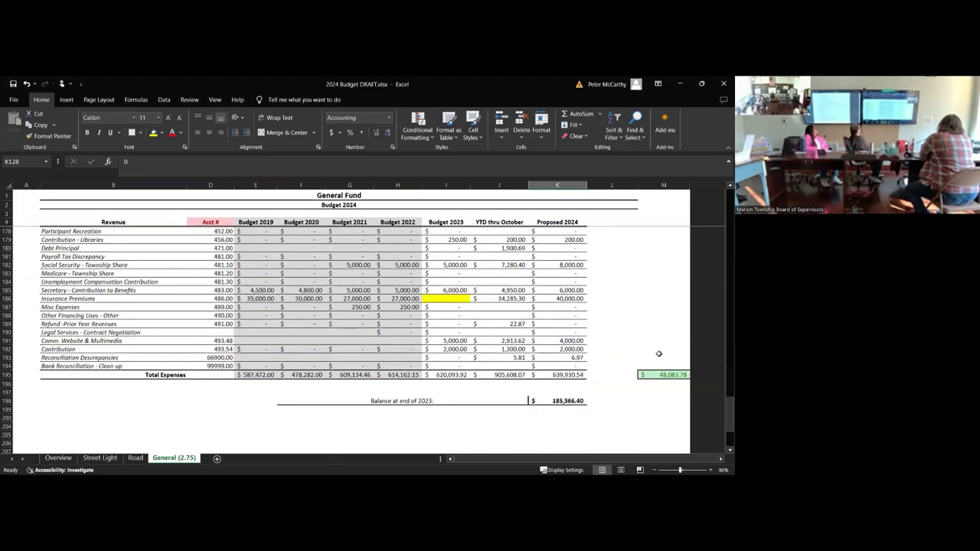
{"action": "scroll", "coordinate": [658, 353], "scroll_direction": "up", "scroll_amount": 4}
{"action": "scroll", "coordinate": [658, 352], "scroll_direction": "up", "scroll_amount": 1}
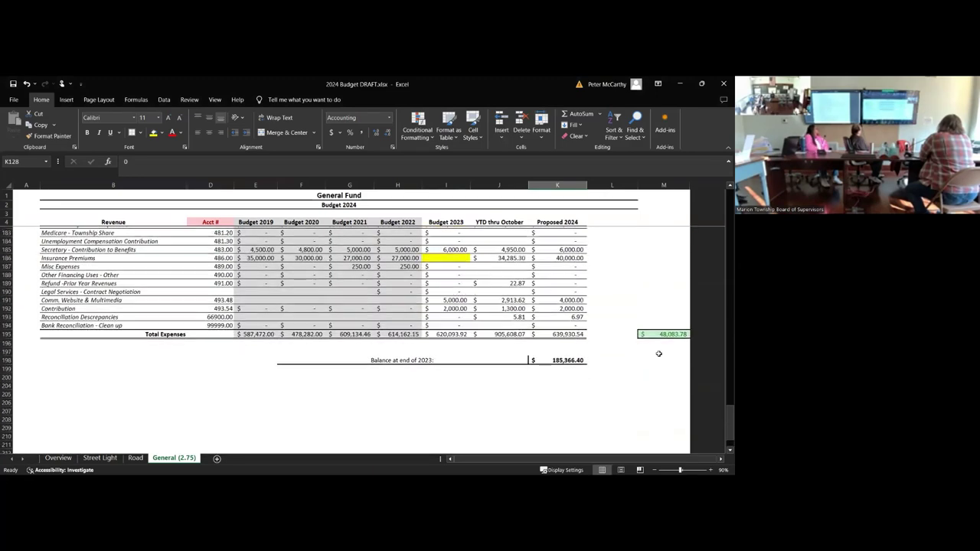
{"action": "left_click", "coordinate": [662, 342]}
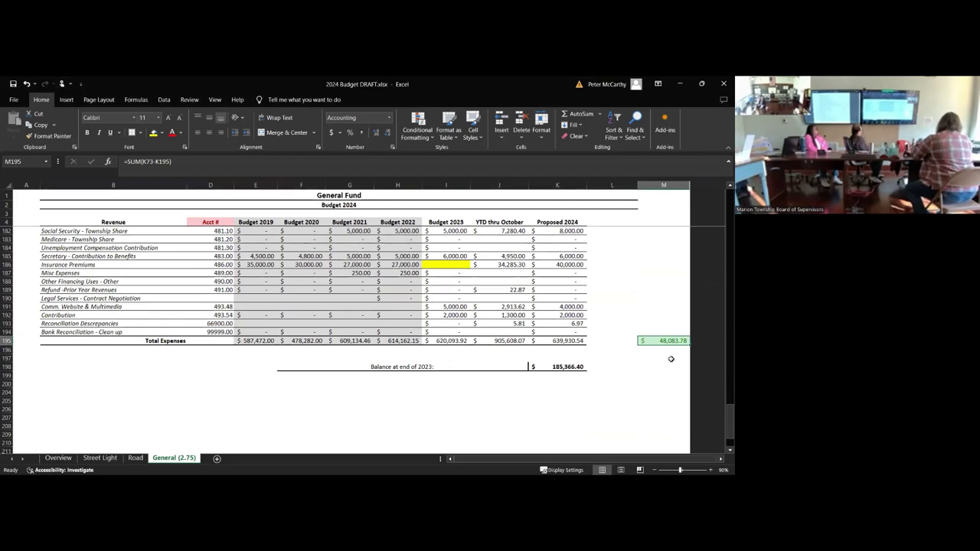
{"action": "left_click", "coordinate": [671, 359]}
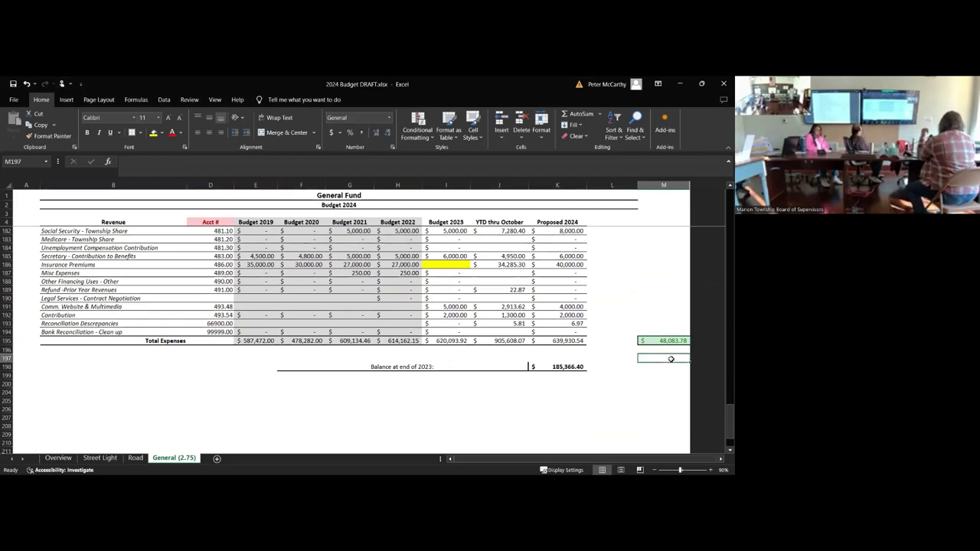
Step: Set the Assessed Value on the Overview sheet to 130129900
{"action": "scroll", "coordinate": [671, 359], "scroll_direction": "up", "scroll_amount": 5}
{"action": "left_click", "coordinate": [634, 284]}
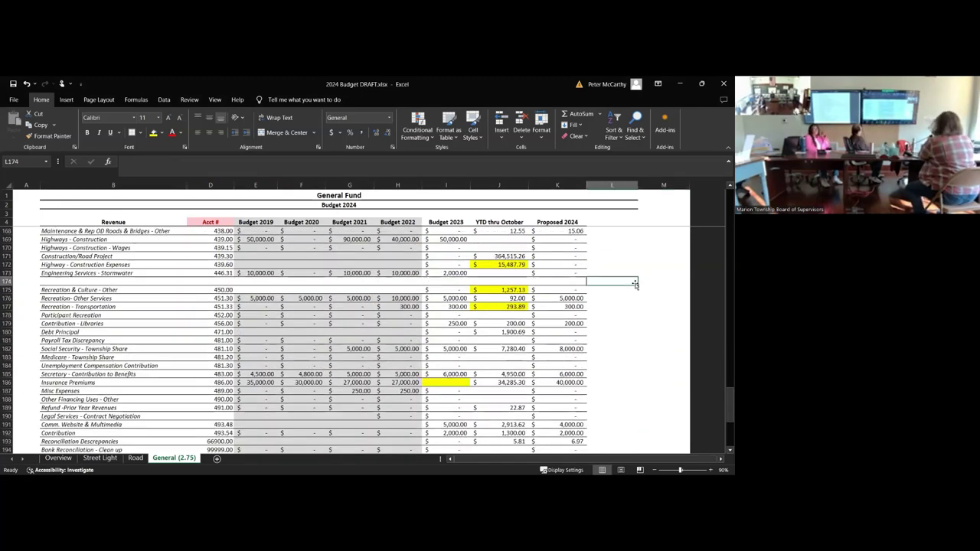
{"action": "scroll", "coordinate": [634, 284], "scroll_direction": "up", "scroll_amount": 12}
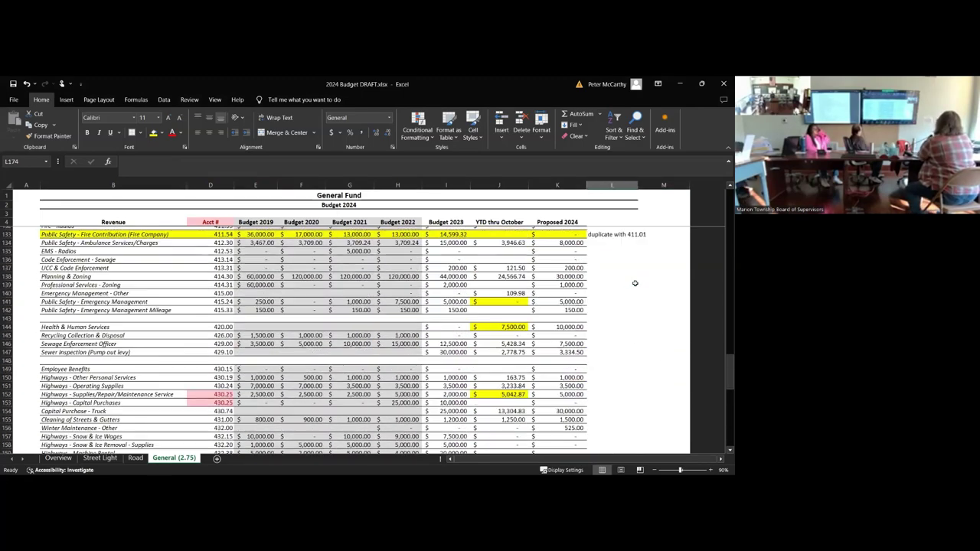
{"action": "scroll", "coordinate": [635, 284], "scroll_direction": "up", "scroll_amount": 1}
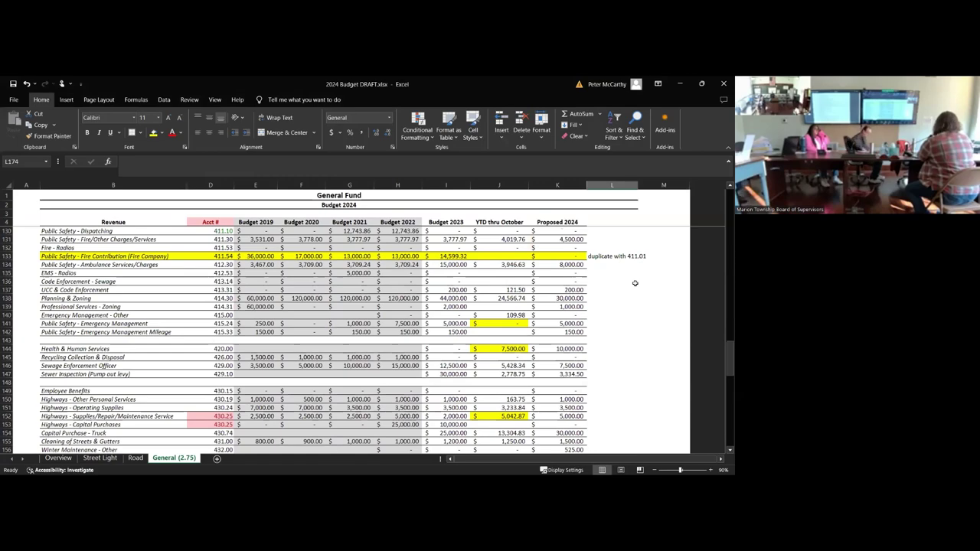
{"action": "scroll", "coordinate": [634, 284], "scroll_direction": "up", "scroll_amount": 5}
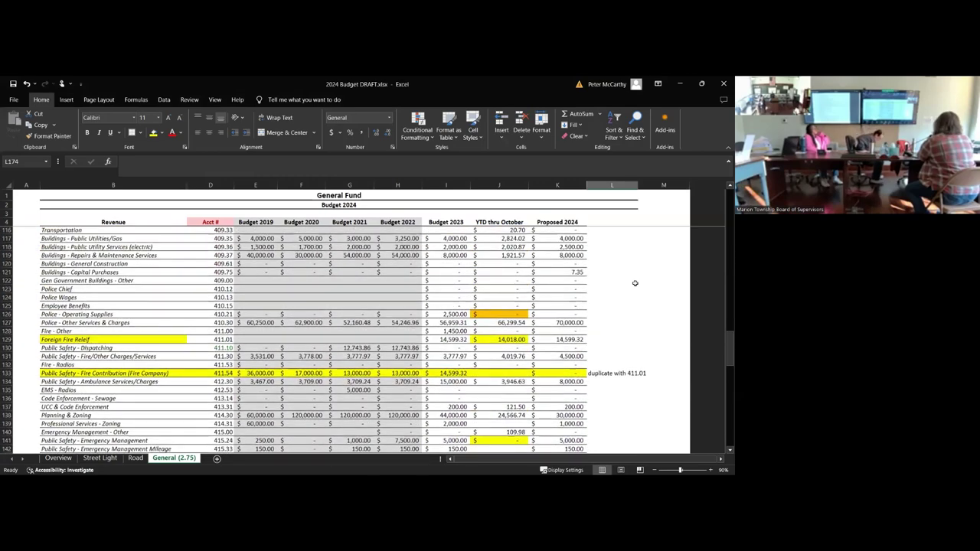
{"action": "scroll", "coordinate": [635, 283], "scroll_direction": "up", "scroll_amount": 20}
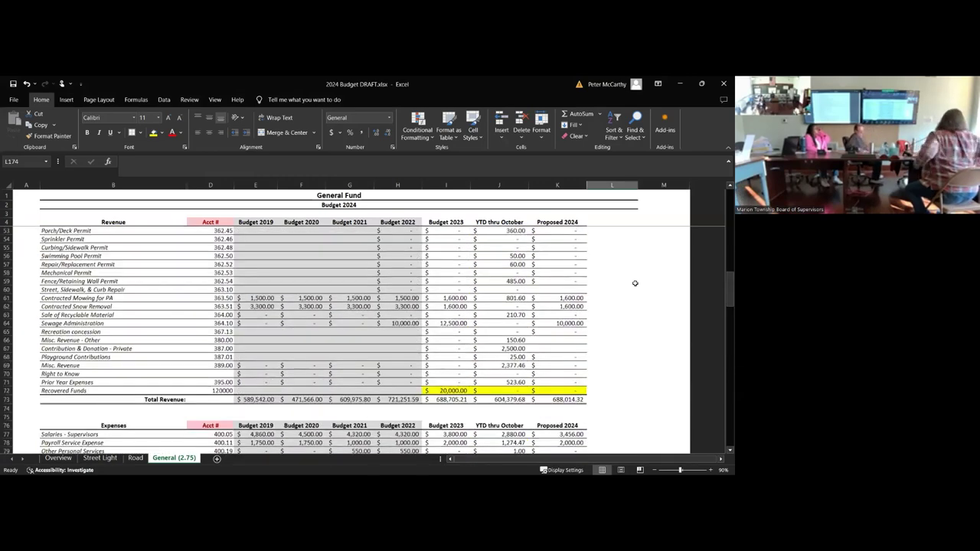
{"action": "scroll", "coordinate": [634, 284], "scroll_direction": "up", "scroll_amount": 16}
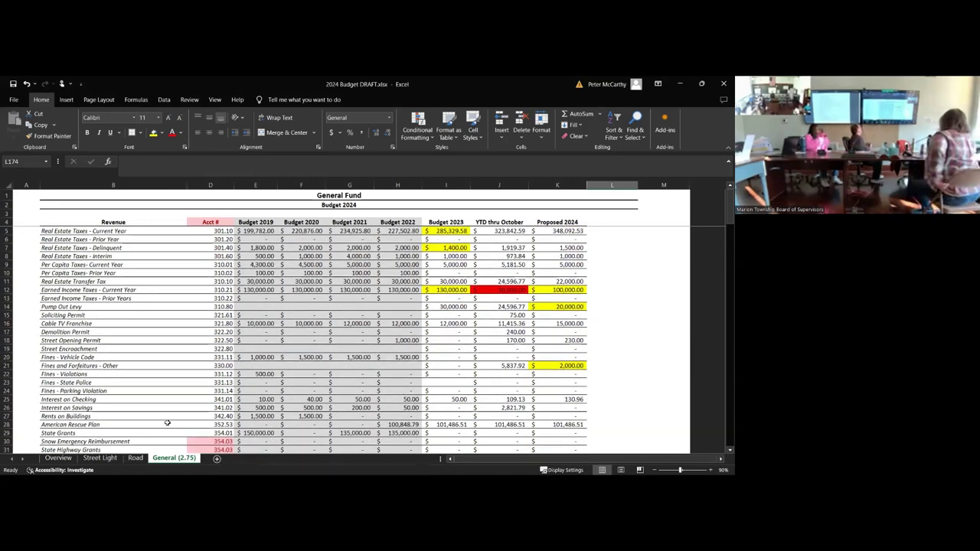
{"action": "left_click", "coordinate": [62, 458]}
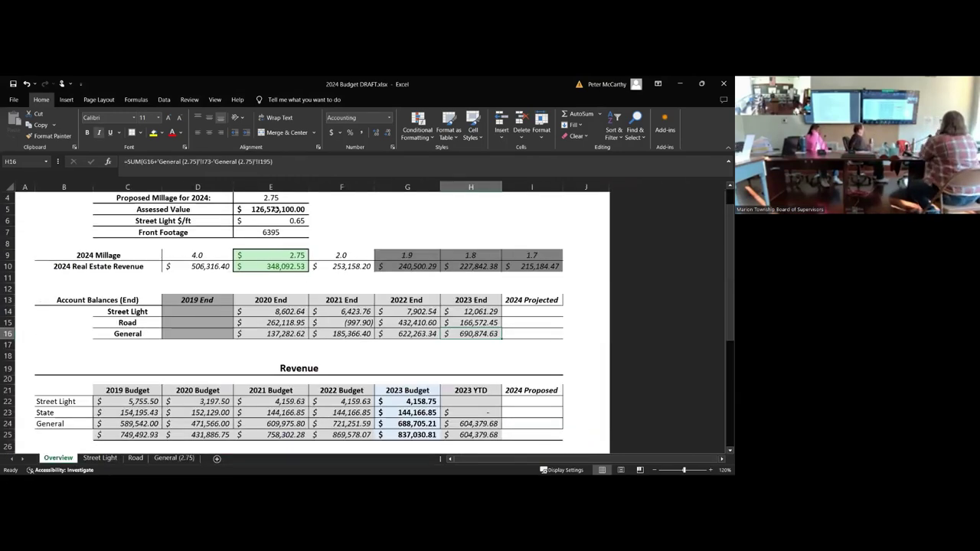
{"action": "left_click", "coordinate": [277, 208]}
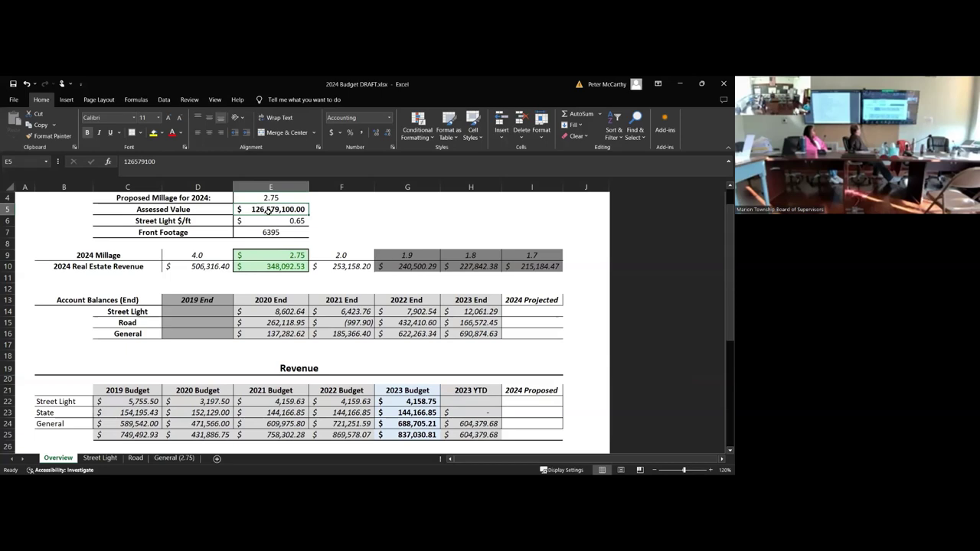
{"action": "type", "text": "130129"}
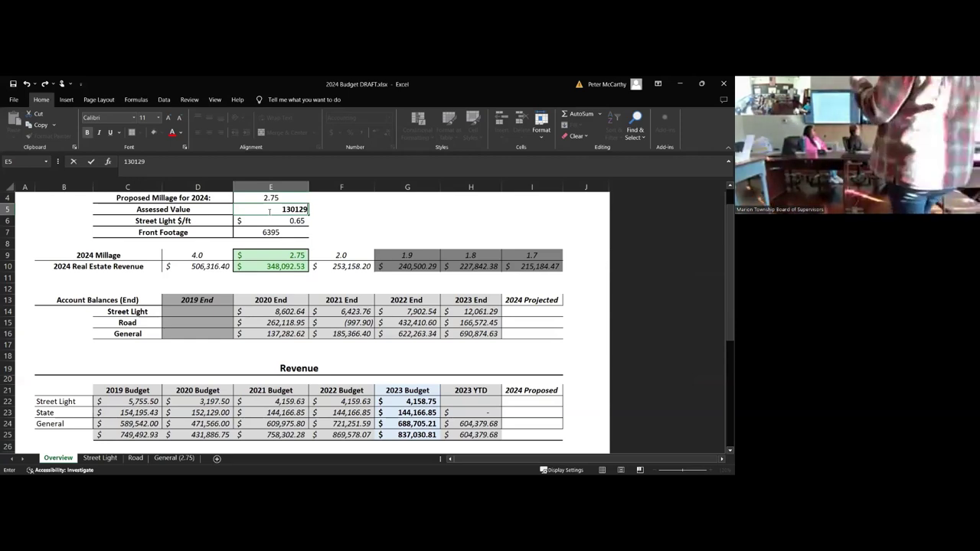
{"action": "type", "text": "900"}
{"action": "key", "text": "Return"}
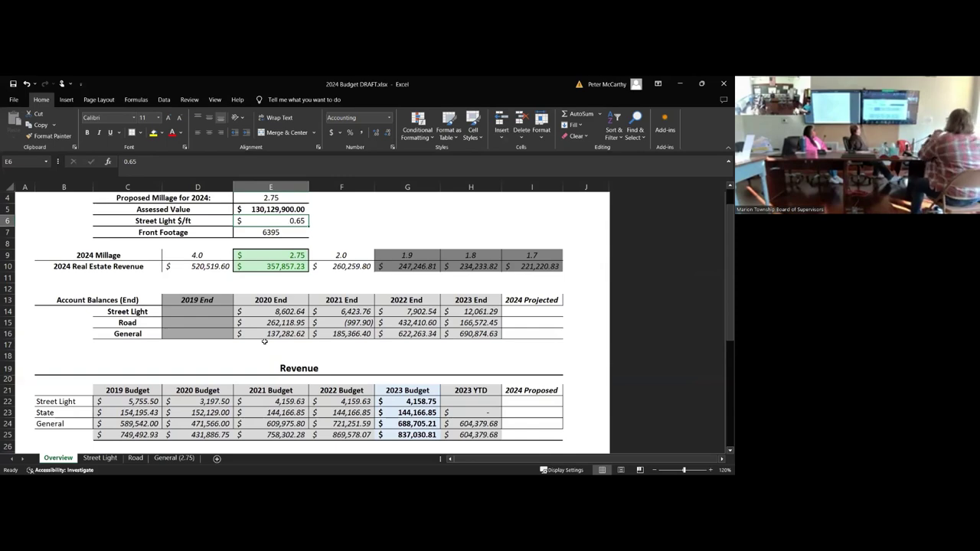
Step: Link the Proposed 2024 amount for Real Estate Taxes - Current Year on the General (2.75) sheet to Overview cell E10
{"action": "left_click", "coordinate": [162, 462]}
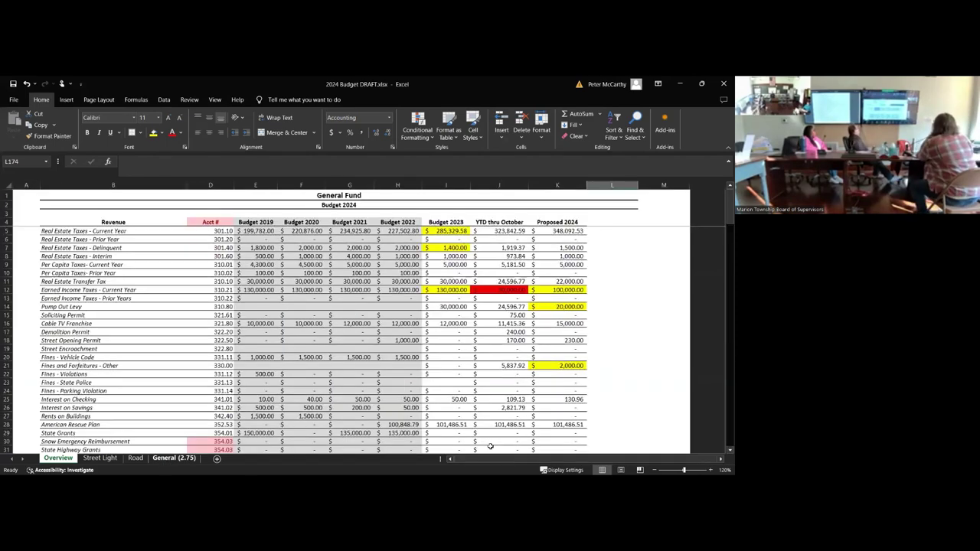
{"action": "scroll", "coordinate": [665, 312], "scroll_direction": "down", "scroll_amount": 7}
{"action": "scroll", "coordinate": [666, 312], "scroll_direction": "down", "scroll_amount": 20}
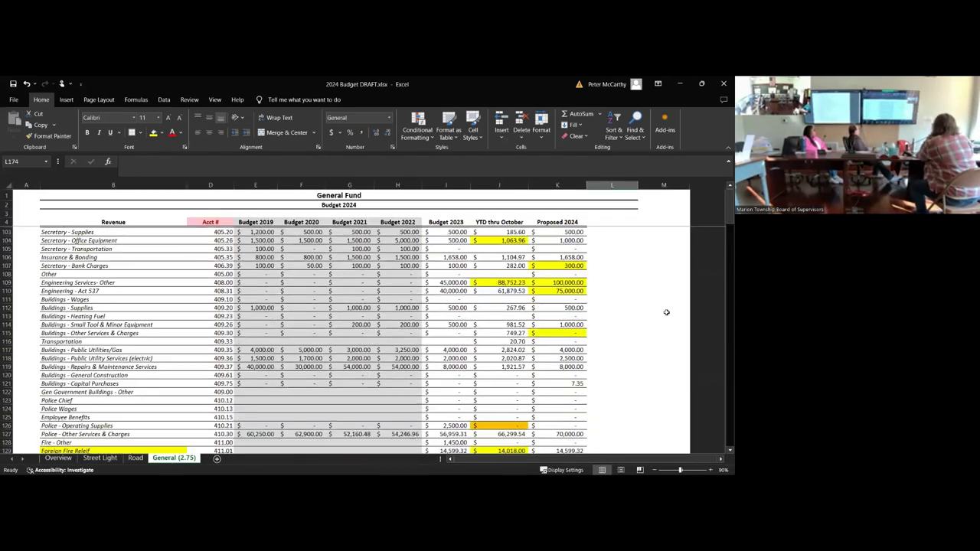
{"action": "scroll", "coordinate": [666, 313], "scroll_direction": "up", "scroll_amount": 20}
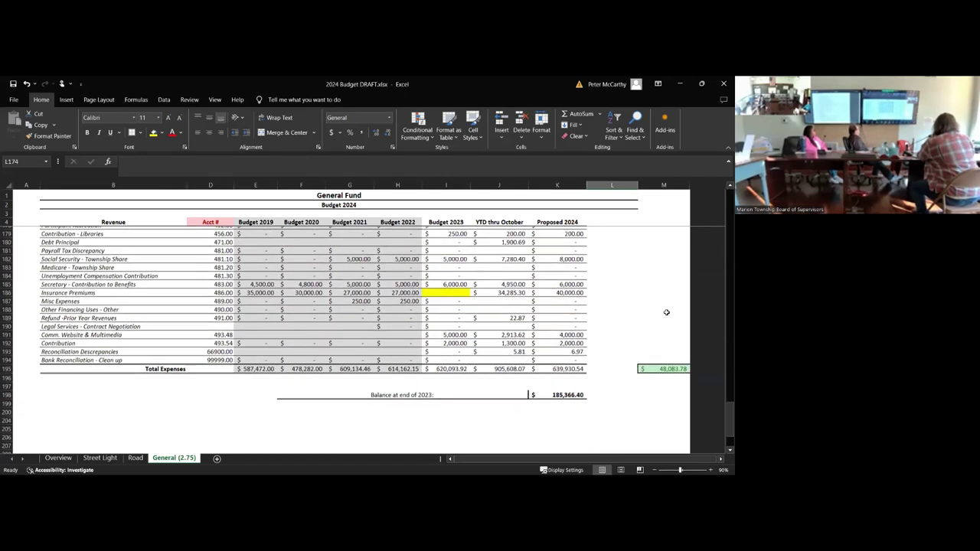
{"action": "scroll", "coordinate": [666, 312], "scroll_direction": "up", "scroll_amount": 20}
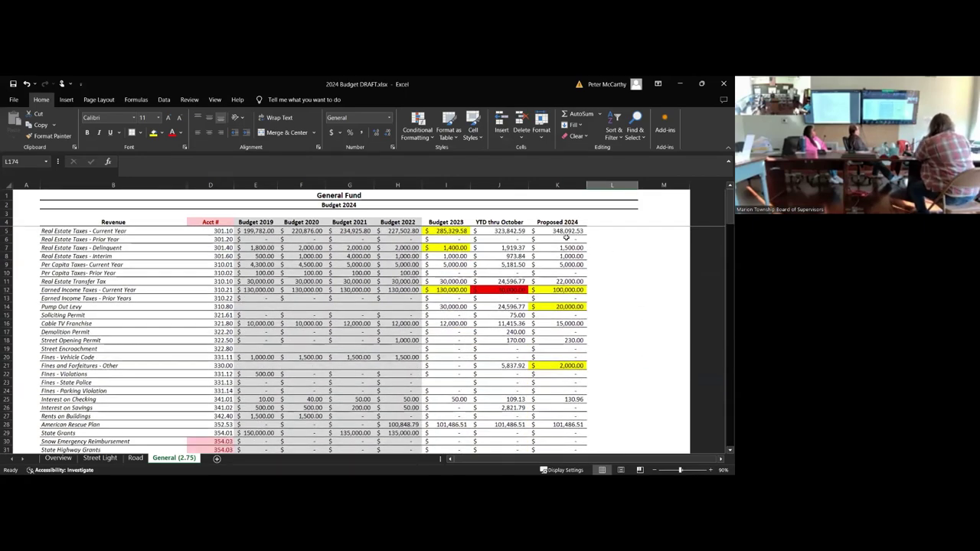
{"action": "left_click", "coordinate": [566, 238]}
{"action": "left_click", "coordinate": [562, 231]}
{"action": "type", "text": "="}
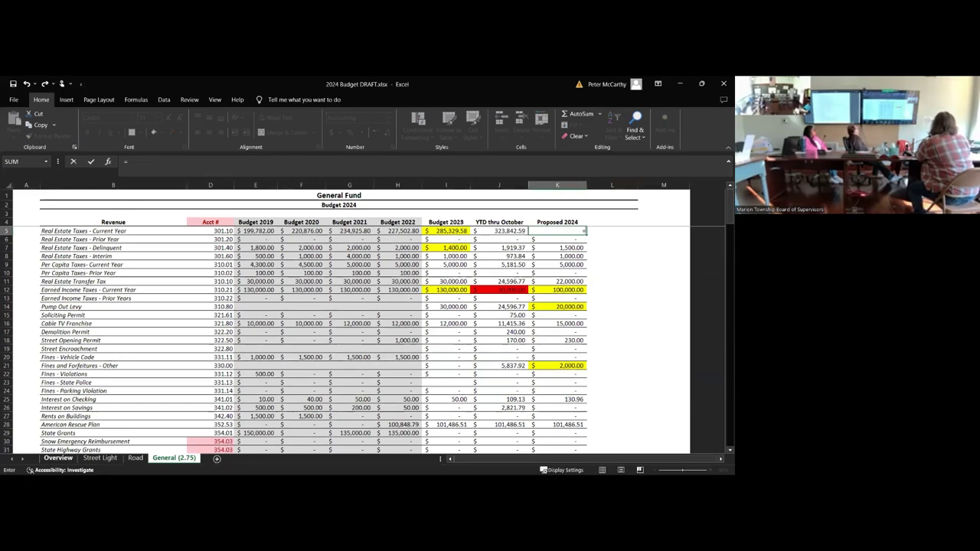
{"action": "left_click", "coordinate": [58, 457]}
{"action": "left_click", "coordinate": [250, 266]}
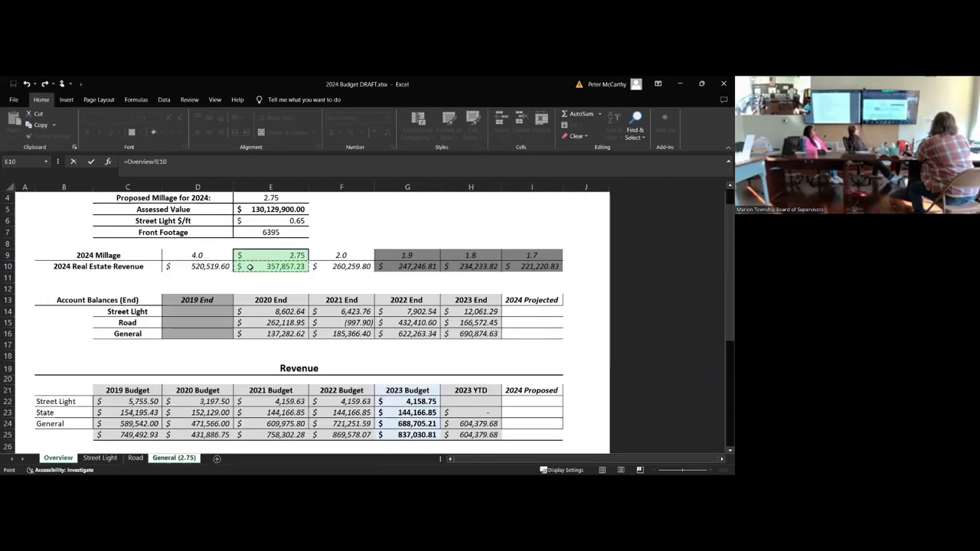
{"action": "key", "text": "Return"}
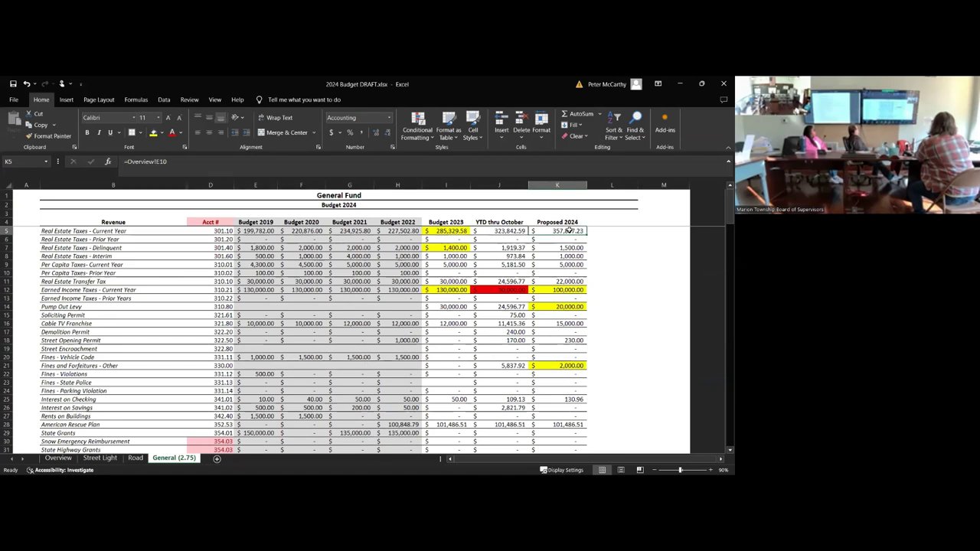
Step: Replace the linked formula in cell K5 with its plain value, and check the General Fund totals below the expenses
{"action": "right_click", "coordinate": [566, 232]}
{"action": "key", "text": "c"}
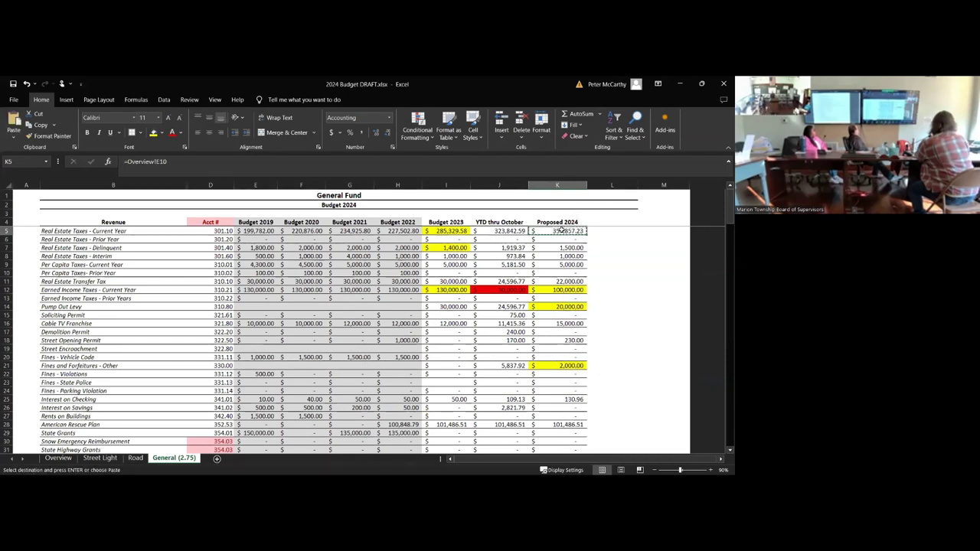
{"action": "right_click", "coordinate": [564, 229]}
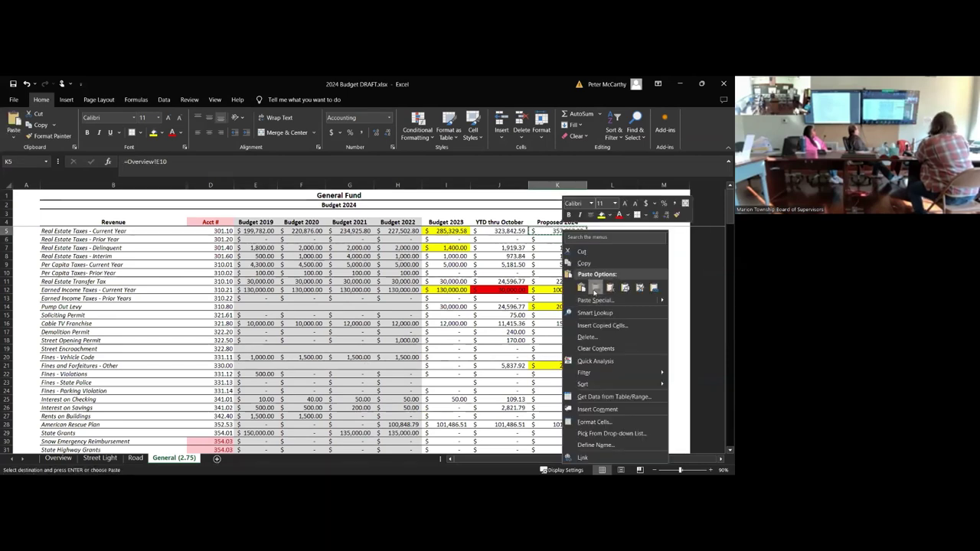
{"action": "left_click", "coordinate": [595, 288]}
{"action": "scroll", "coordinate": [635, 336], "scroll_direction": "down", "scroll_amount": 20}
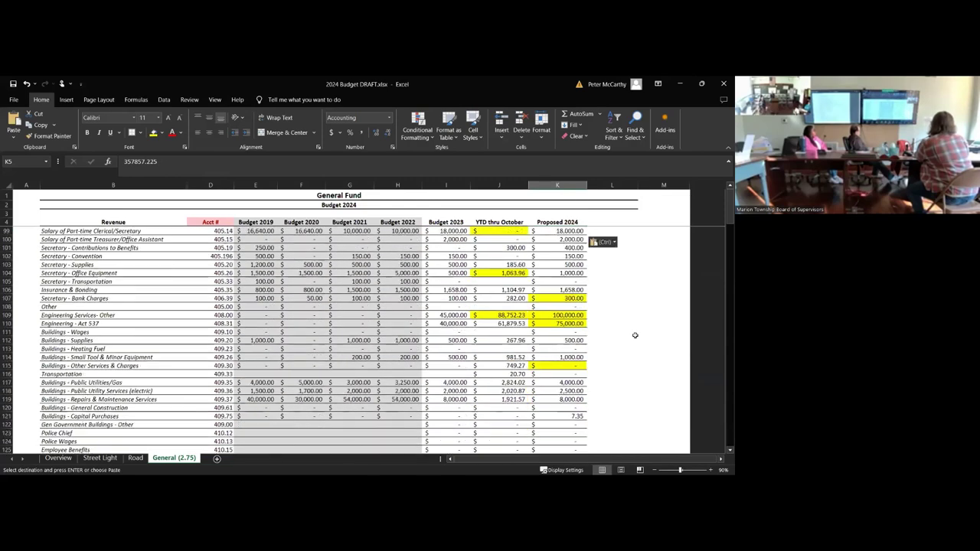
{"action": "scroll", "coordinate": [634, 336], "scroll_direction": "down", "scroll_amount": 20}
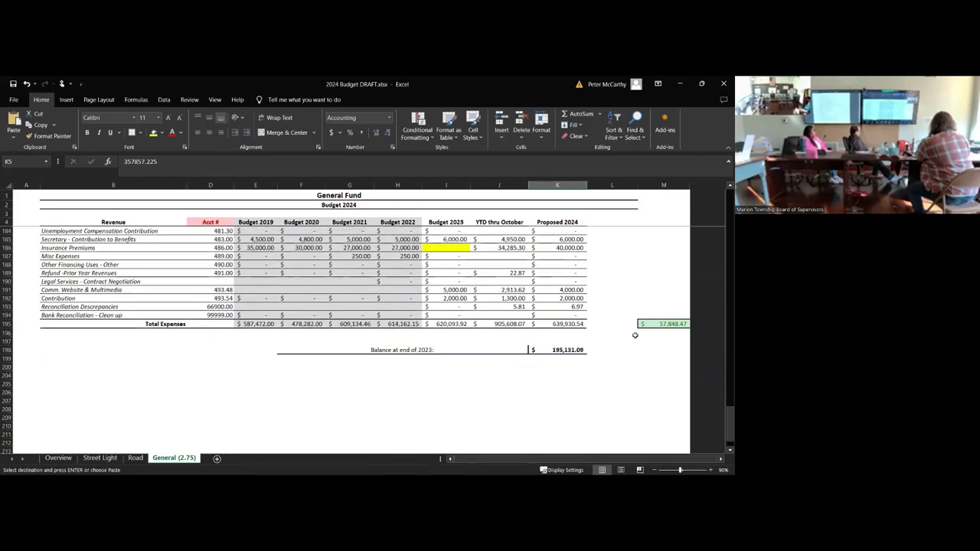
{"action": "scroll", "coordinate": [634, 335], "scroll_direction": "up", "scroll_amount": 20}
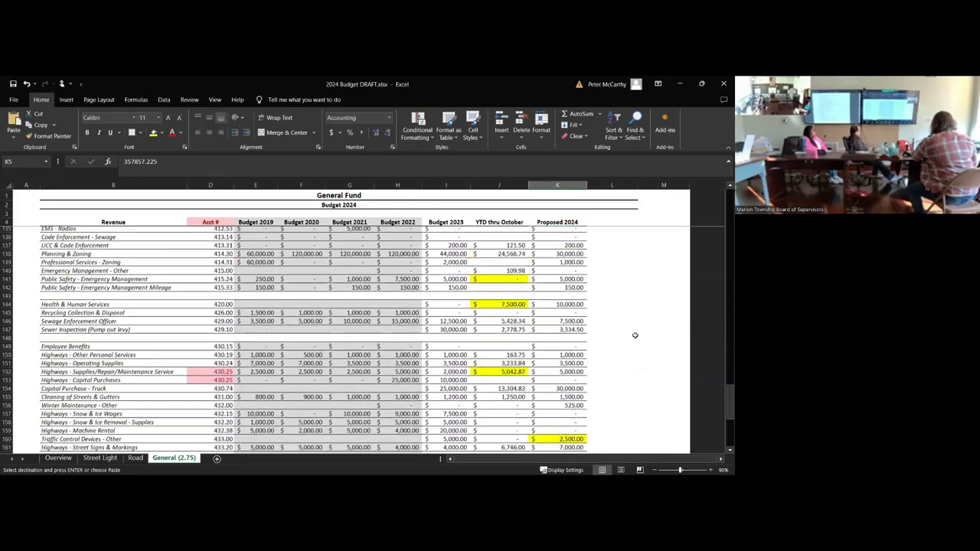
{"action": "scroll", "coordinate": [634, 335], "scroll_direction": "up", "scroll_amount": 20}
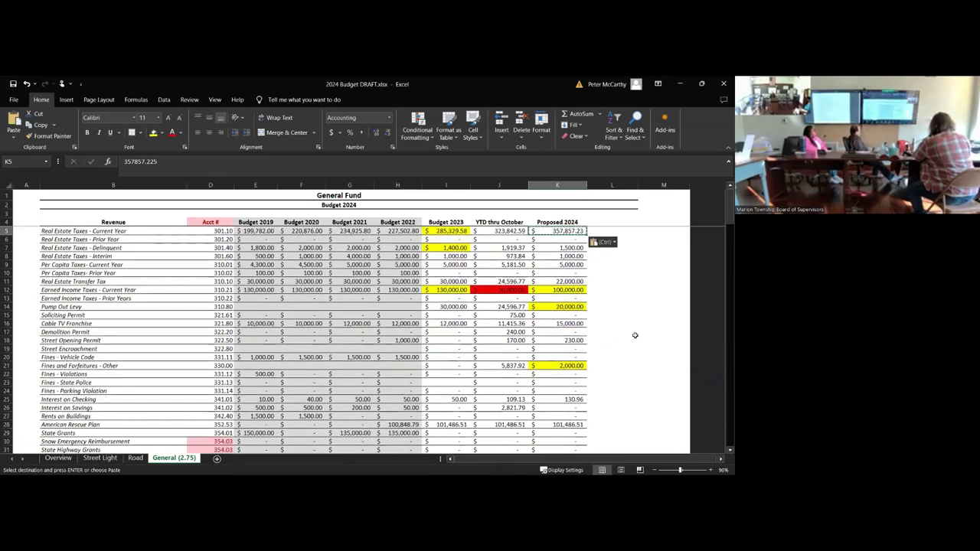
{"action": "left_click", "coordinate": [625, 239]}
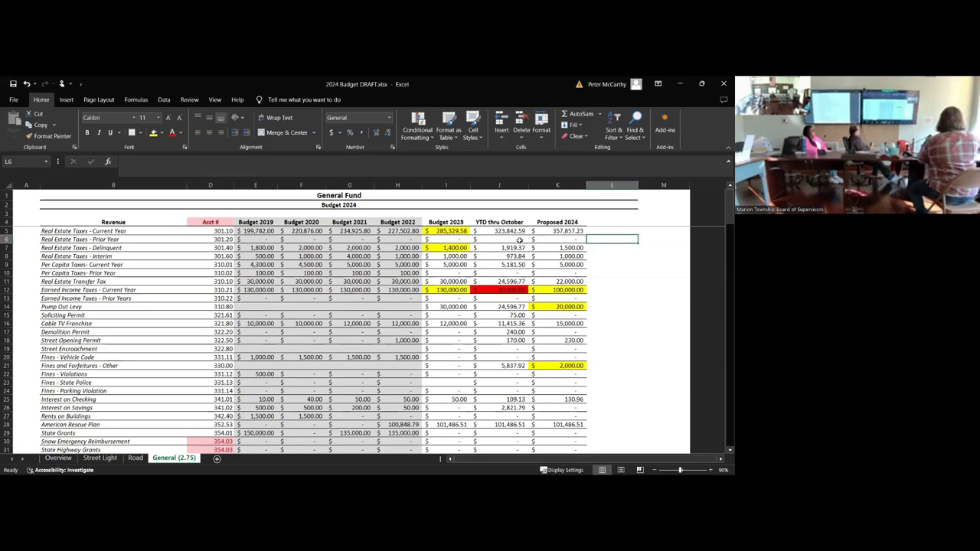
Step: Examine the Earned Income Taxes - Current Year row across the yearly budgets and the YTD thru October amount
{"action": "left_click", "coordinate": [254, 289]}
{"action": "key", "text": "Right"}
{"action": "key", "text": "Right"}
{"action": "key", "text": "Right"}
{"action": "key", "text": "Right"}
{"action": "key", "text": "Right"}
{"action": "key", "text": "Right"}
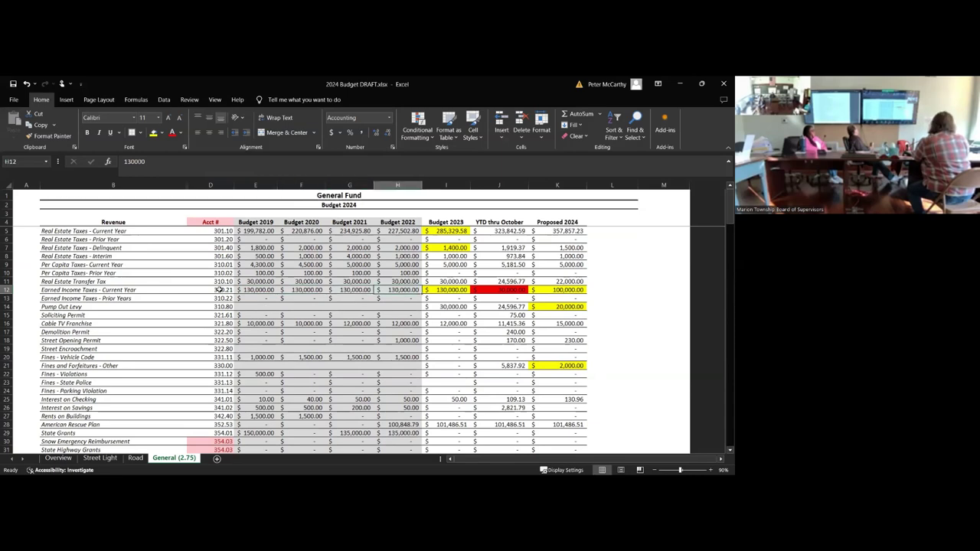
{"action": "key", "text": "Left"}
{"action": "key", "text": "Left"}
{"action": "key", "text": "Left"}
{"action": "key", "text": "Left"}
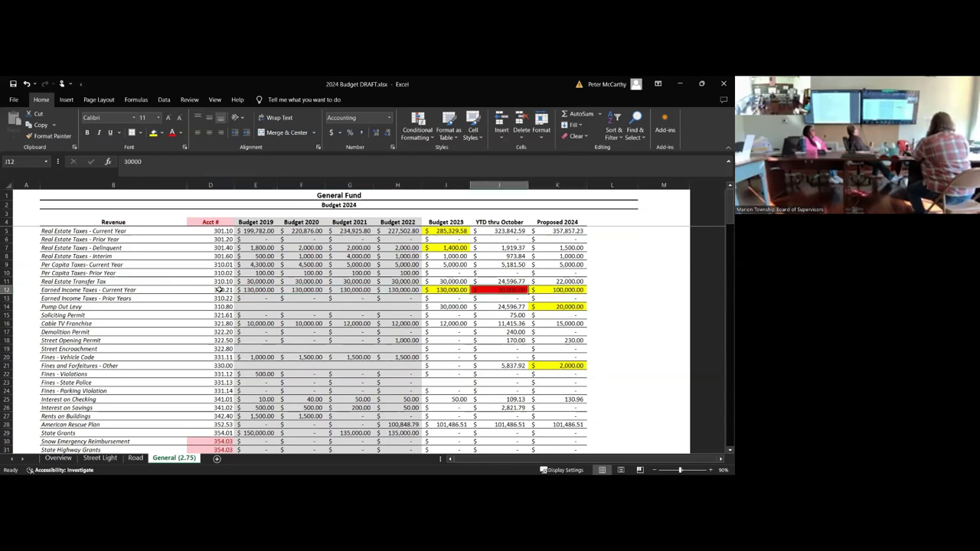
{"action": "key", "text": "Left"}
{"action": "key", "text": "Left"}
{"action": "key", "text": "Left"}
{"action": "key", "text": "Left"}
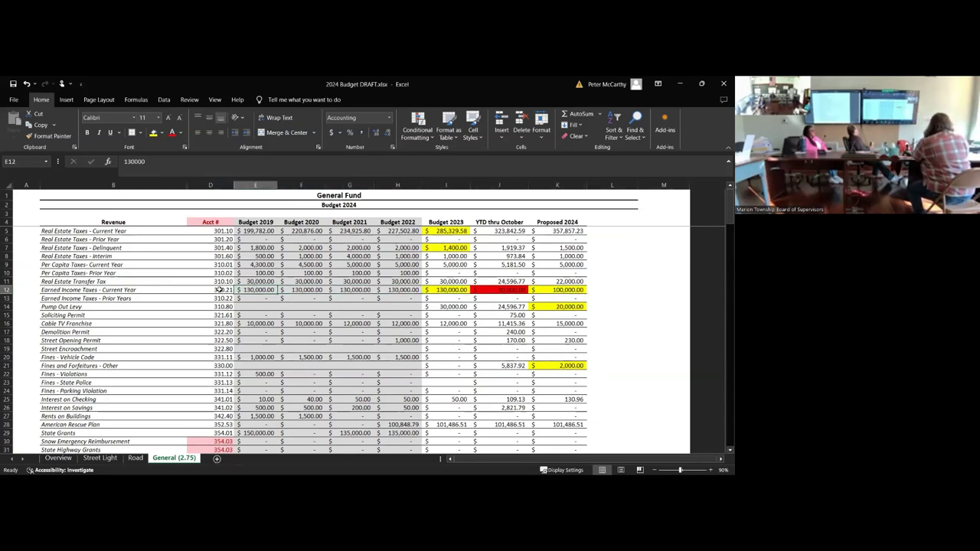
{"action": "key", "text": "Right"}
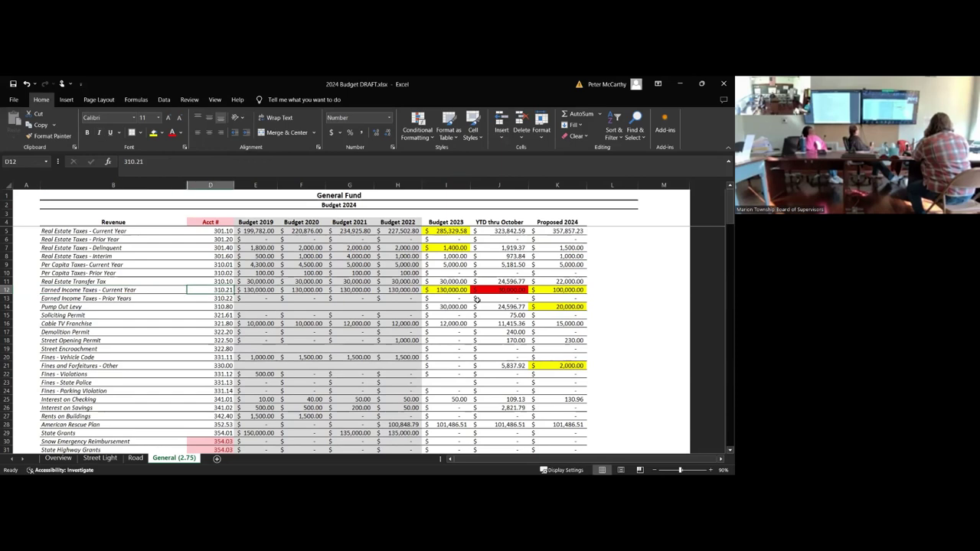
{"action": "left_click", "coordinate": [488, 290]}
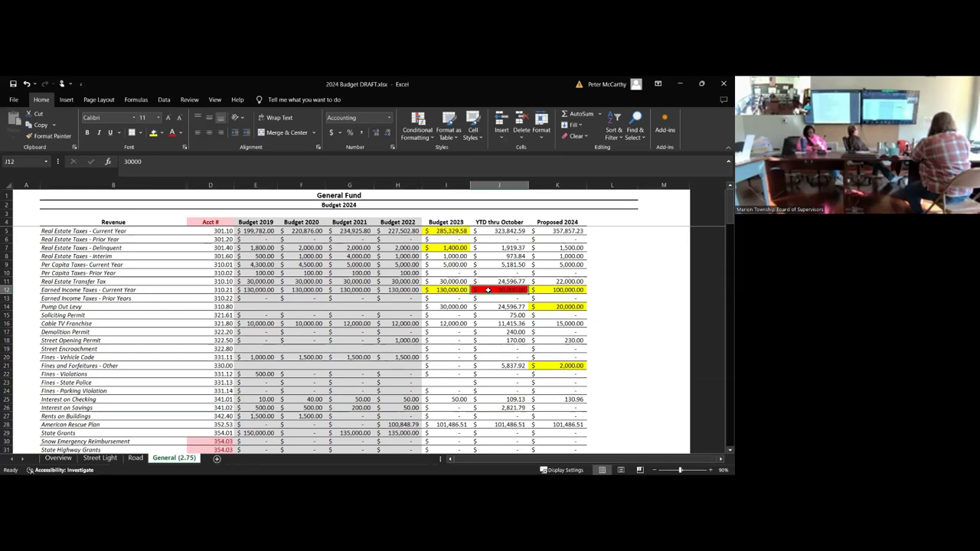
Step: Set the Proposed 2024 amount for Per Capita Taxes - Current Year to 5500
{"action": "scroll", "coordinate": [335, 317], "scroll_direction": "down", "scroll_amount": 12}
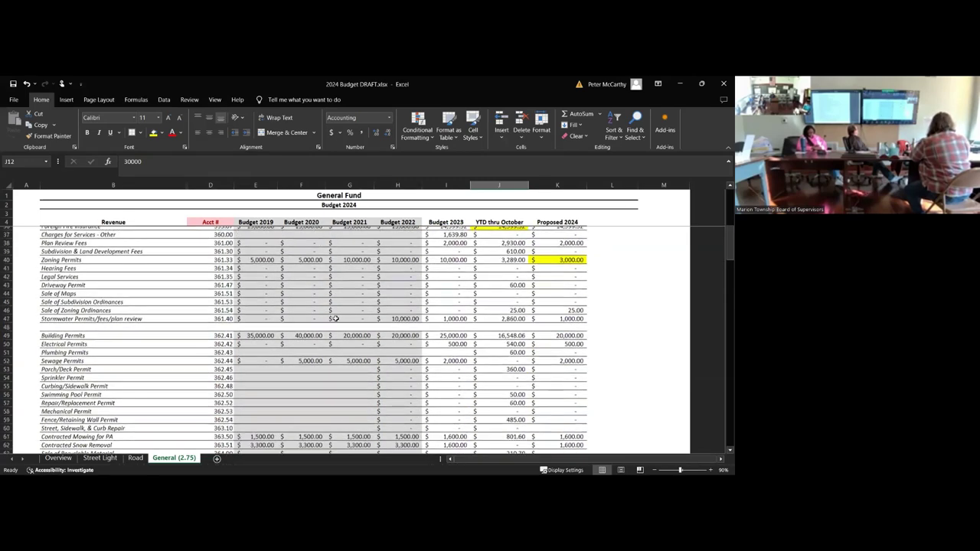
{"action": "scroll", "coordinate": [336, 317], "scroll_direction": "up", "scroll_amount": 12}
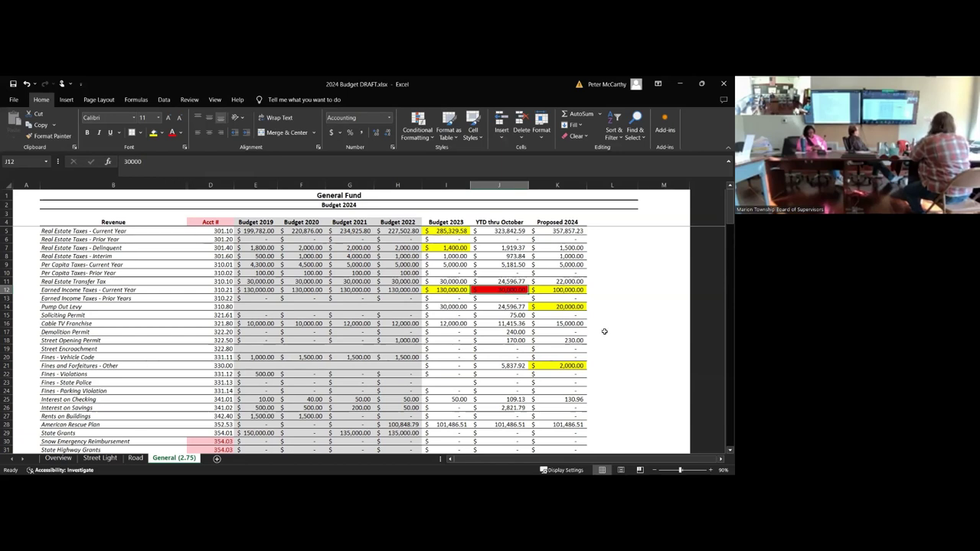
{"action": "left_click", "coordinate": [564, 247]}
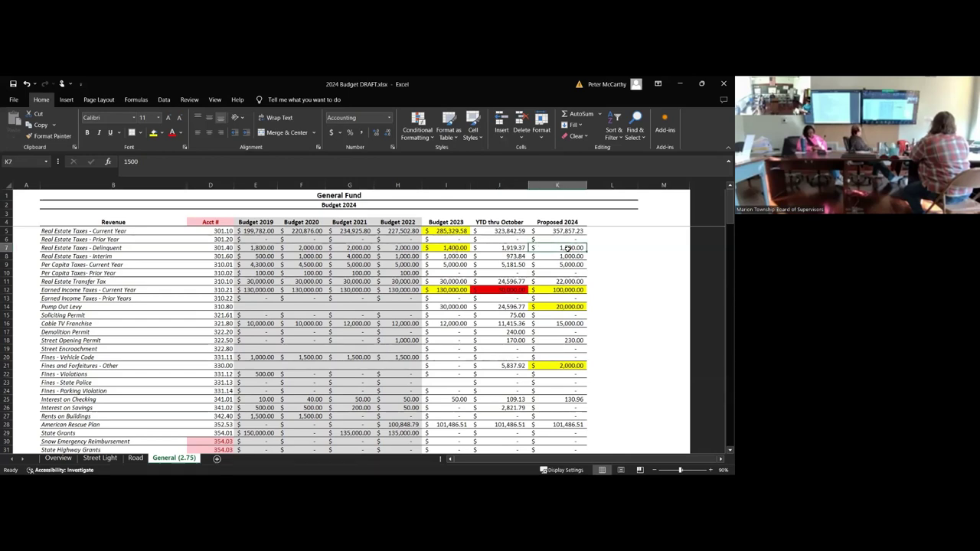
{"action": "left_click", "coordinate": [571, 257]}
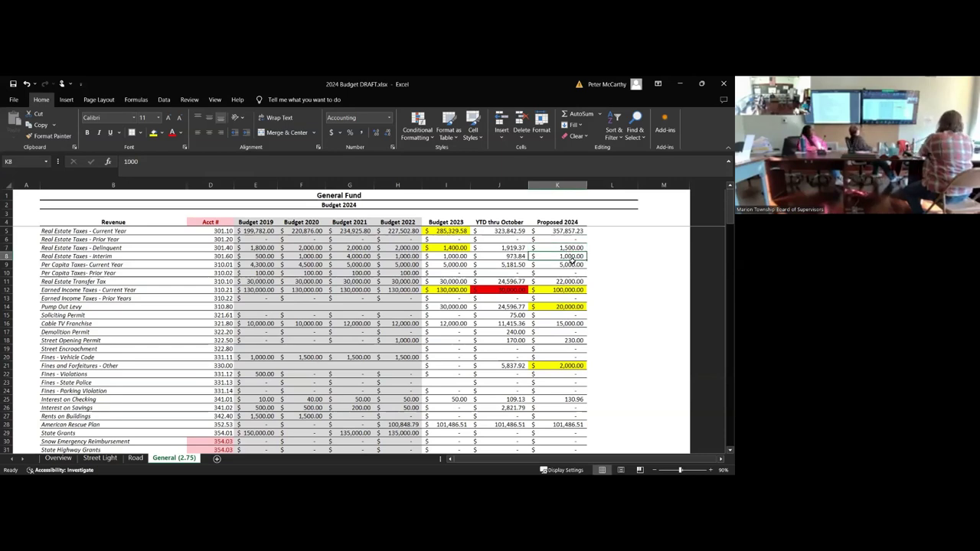
{"action": "left_click", "coordinate": [570, 265]}
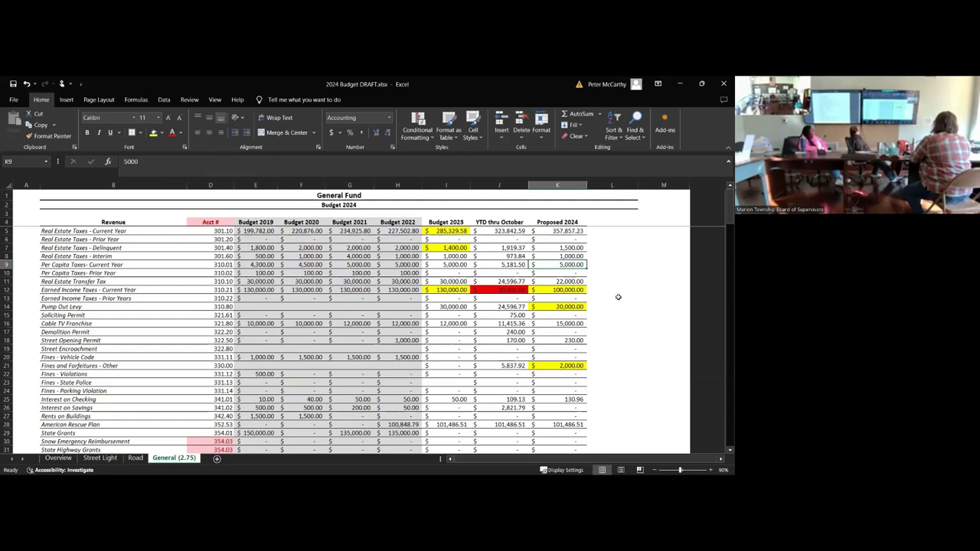
{"action": "type", "text": "5500"}
{"action": "key", "text": "Return"}
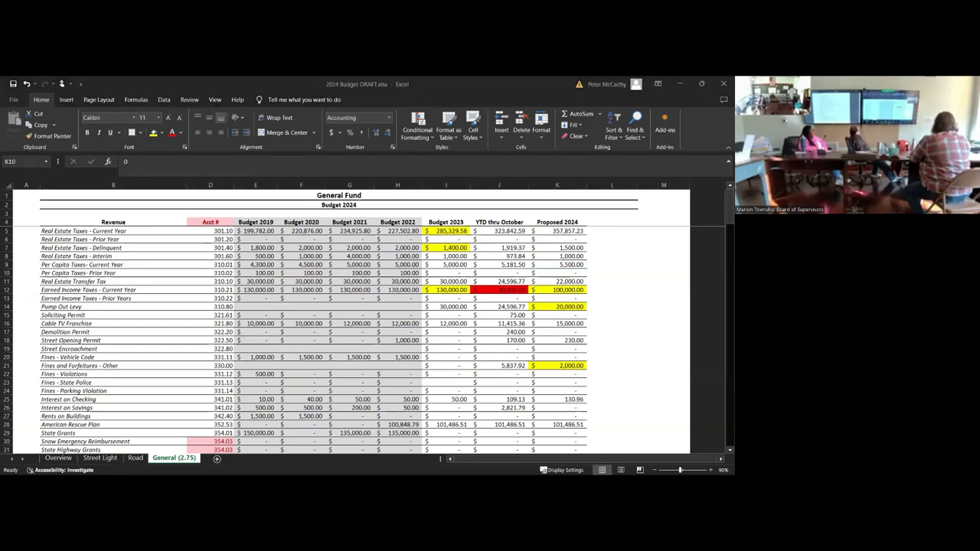
{"action": "left_click", "coordinate": [612, 383]}
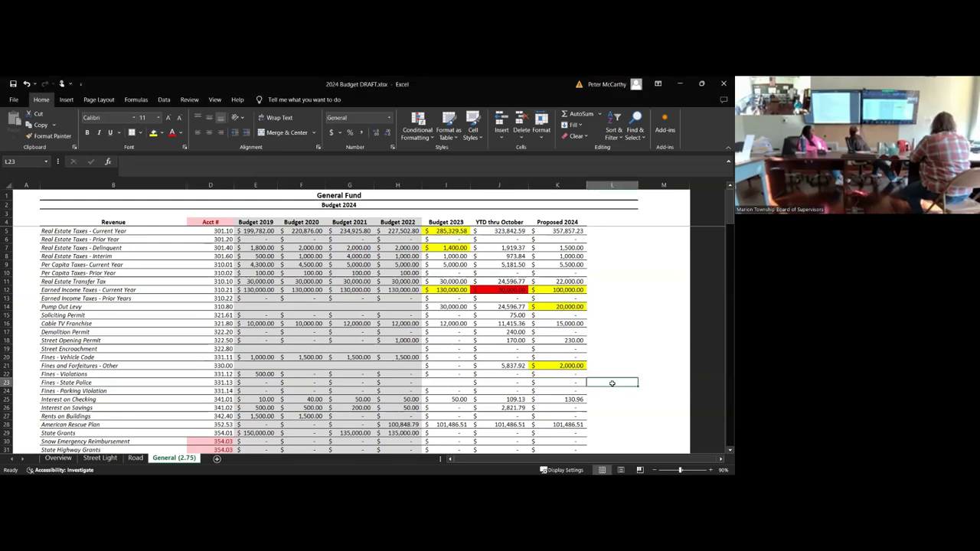
Step: Review the Proposed 2024 amounts from Per Capita Taxes - Current Year down to Pump Out Levy
{"action": "left_click", "coordinate": [569, 265]}
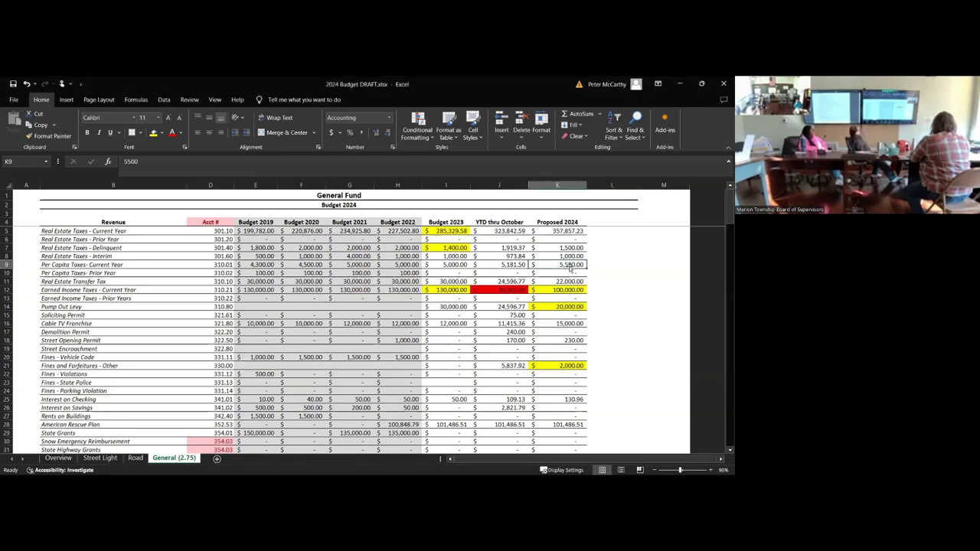
{"action": "key", "text": "Left"}
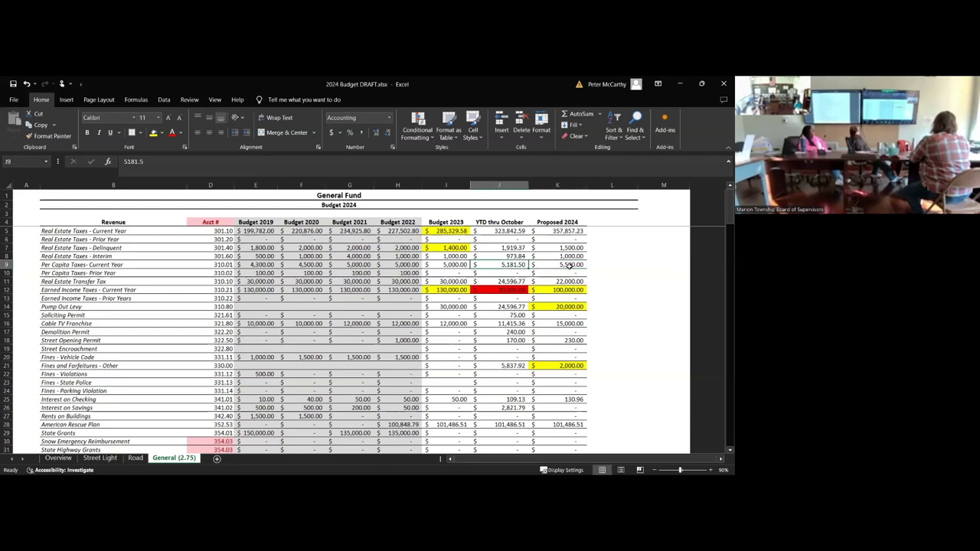
{"action": "key", "text": "Right"}
{"action": "key", "text": "Down"}
{"action": "key", "text": "Down"}
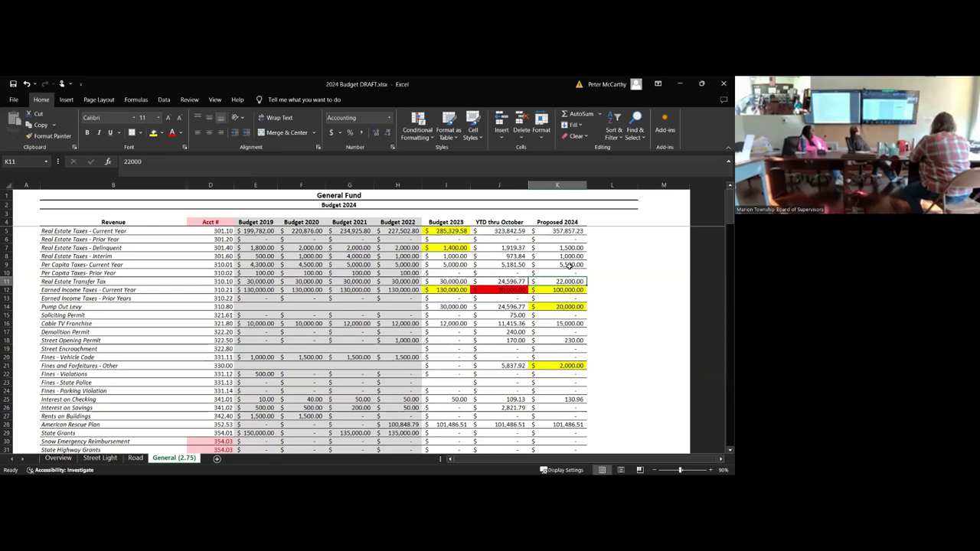
{"action": "key", "text": "Down"}
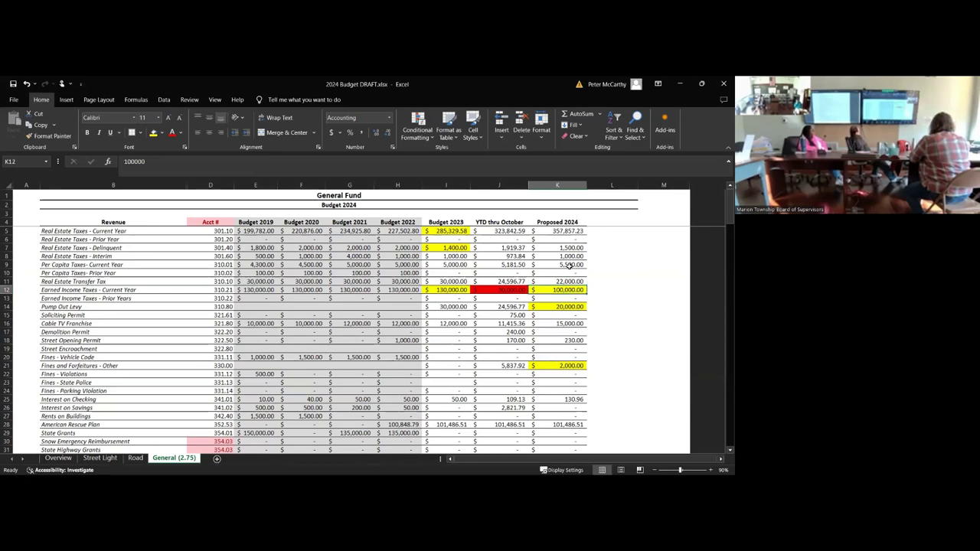
{"action": "key", "text": "Down"}
{"action": "key", "text": "Down"}
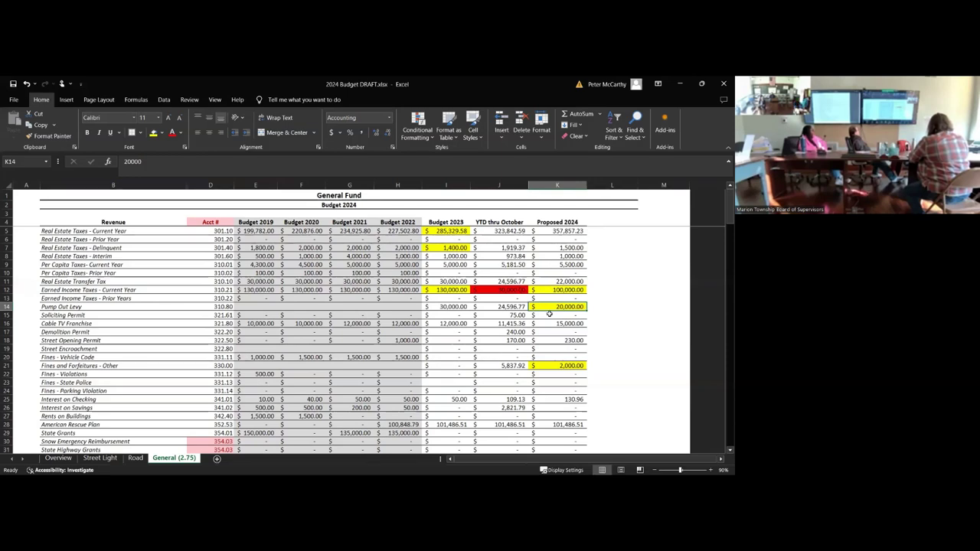
Step: Compare the Pump Out Levy's Budget 2023 and YTD thru October amounts with its Proposed 2024 amount
{"action": "left_click", "coordinate": [508, 306]}
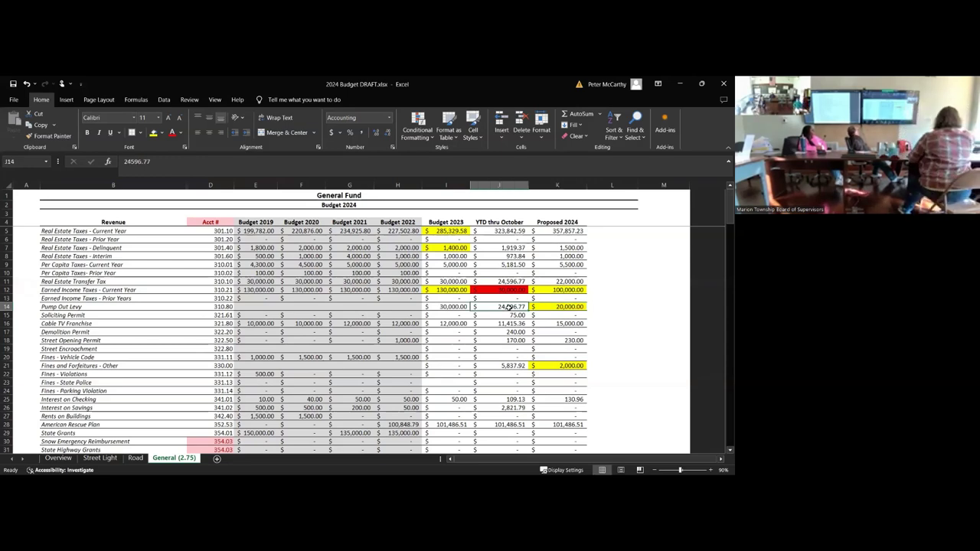
{"action": "key", "text": "Right"}
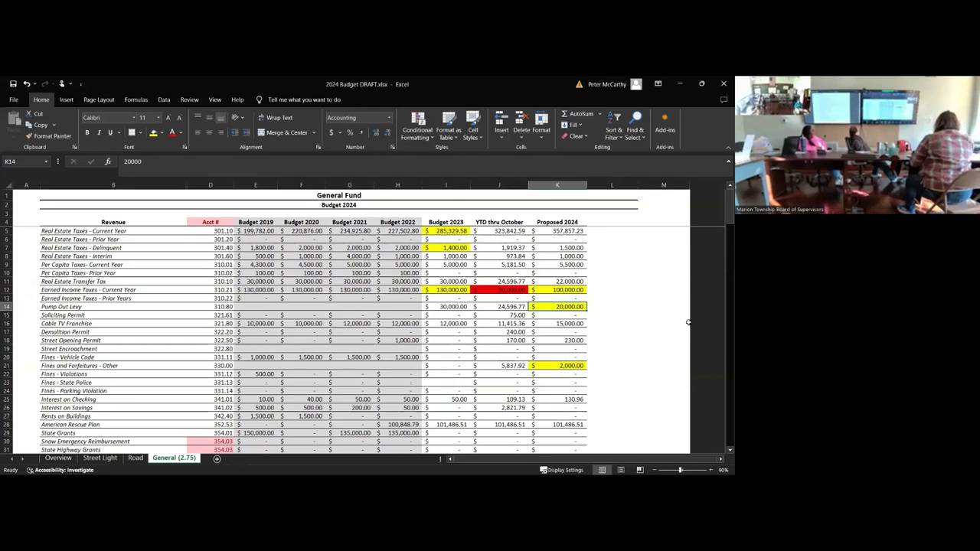
{"action": "left_click", "coordinate": [596, 306]}
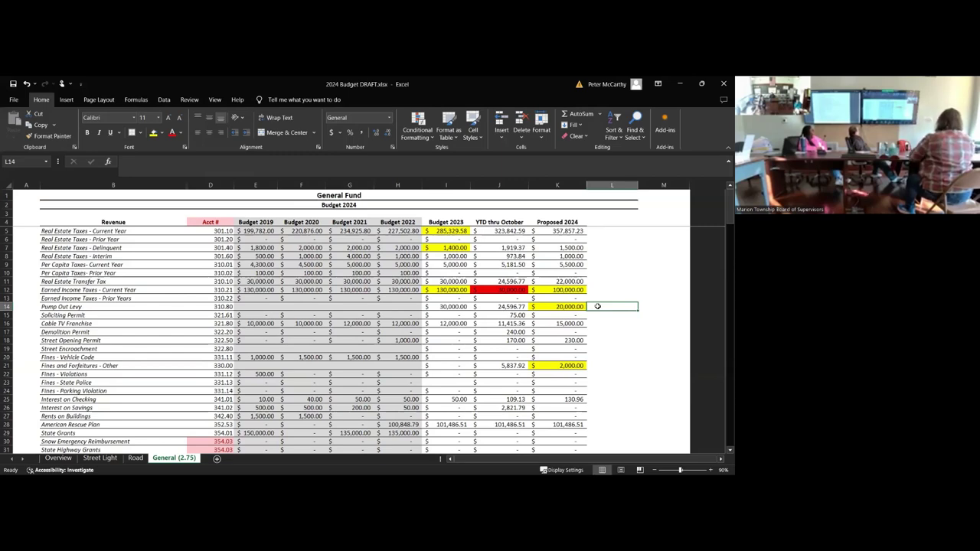
{"action": "key", "text": "Down"}
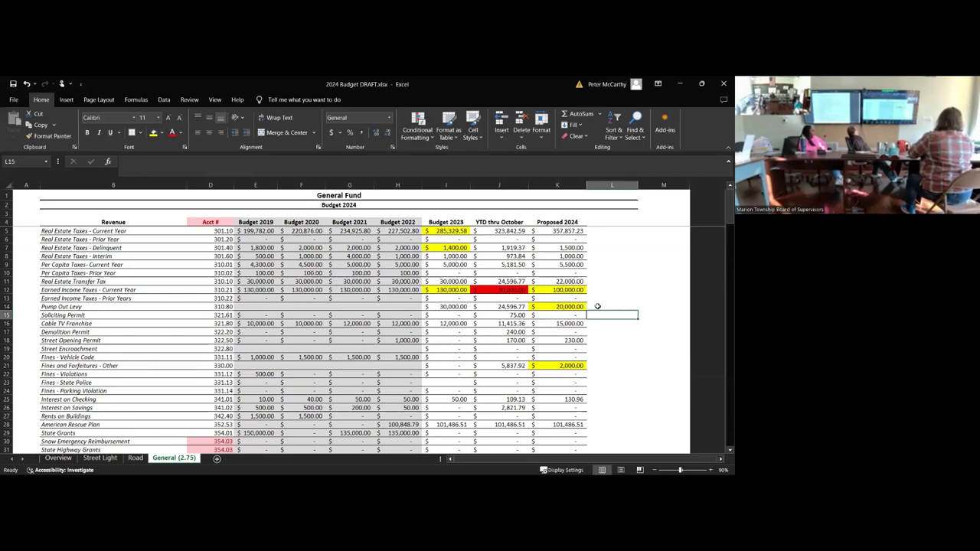
{"action": "left_click", "coordinate": [597, 306]}
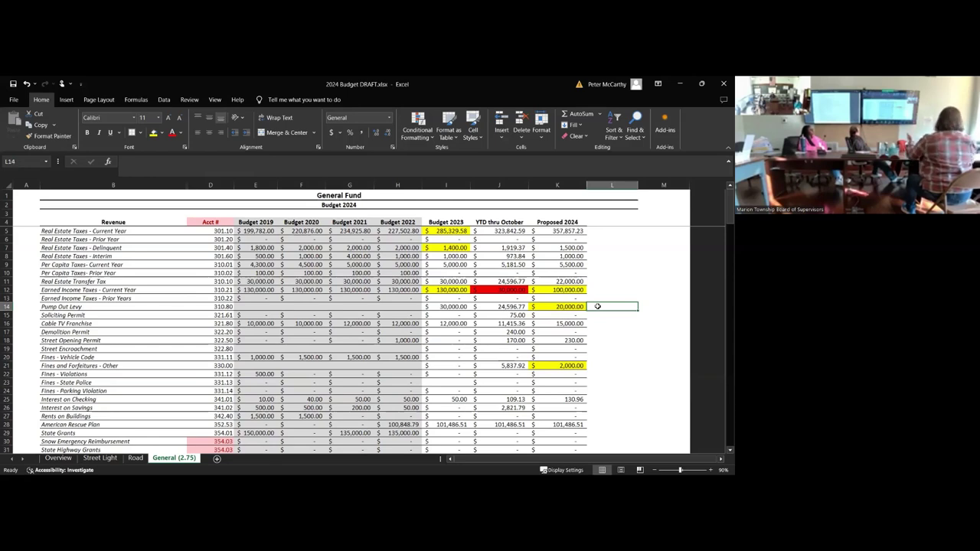
{"action": "key", "text": "Left"}
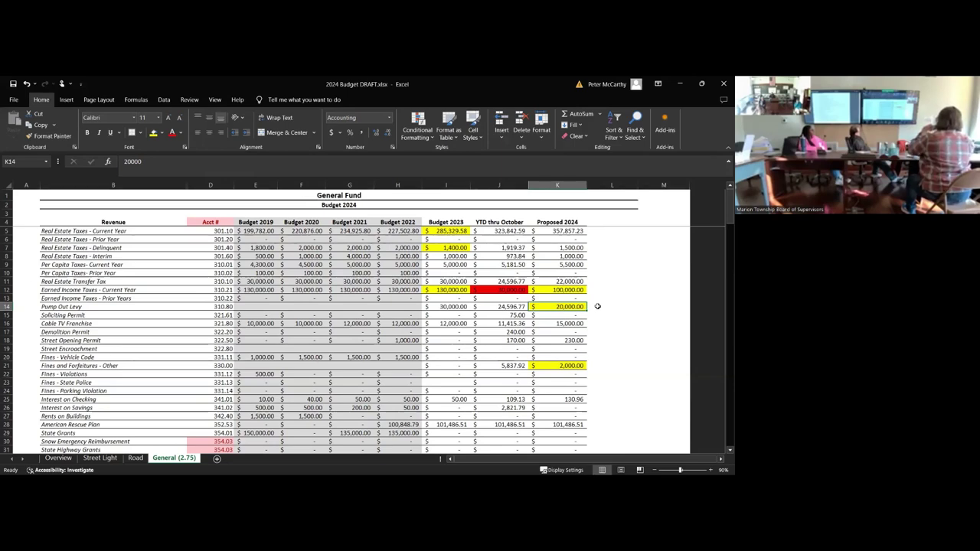
{"action": "left_click", "coordinate": [469, 307]}
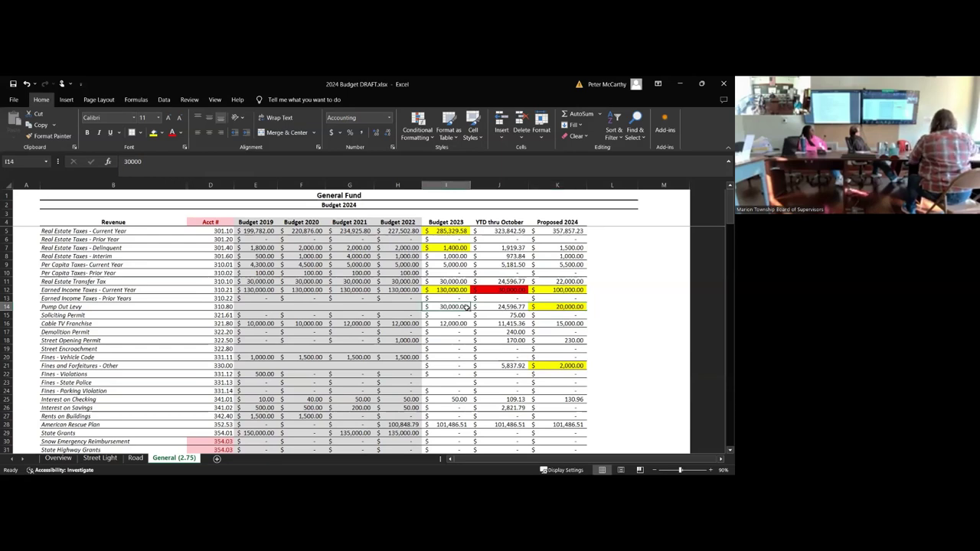
{"action": "key", "text": "Right"}
{"action": "key", "text": "Right"}
{"action": "key", "text": "Right"}
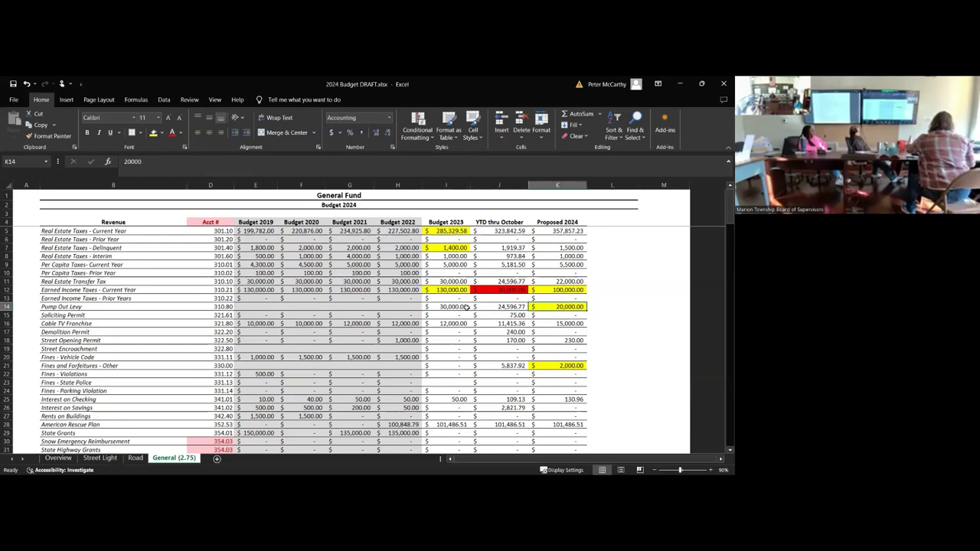
Step: Set the Proposed 2024 amount for Pump Out Levy to 30,000
{"action": "key", "text": "Down"}
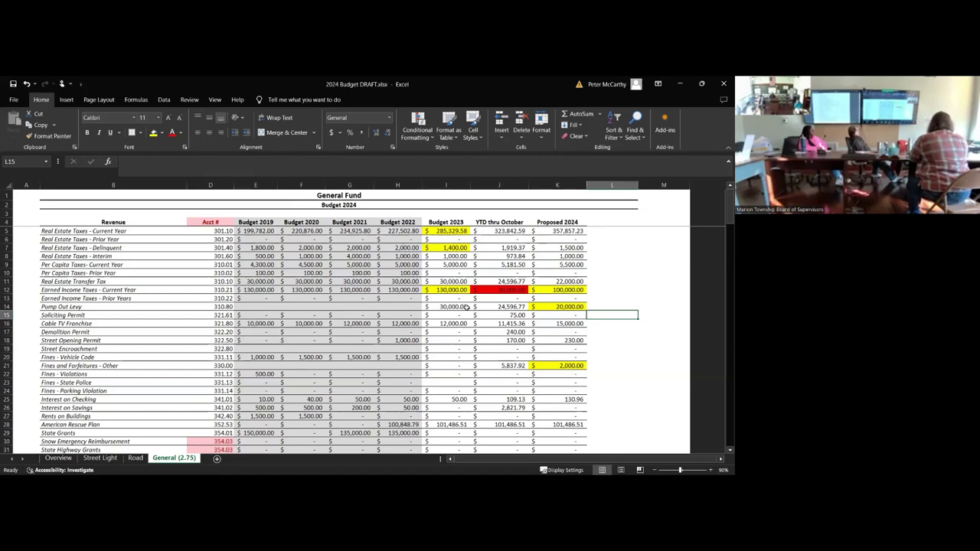
{"action": "key", "text": "Up"}
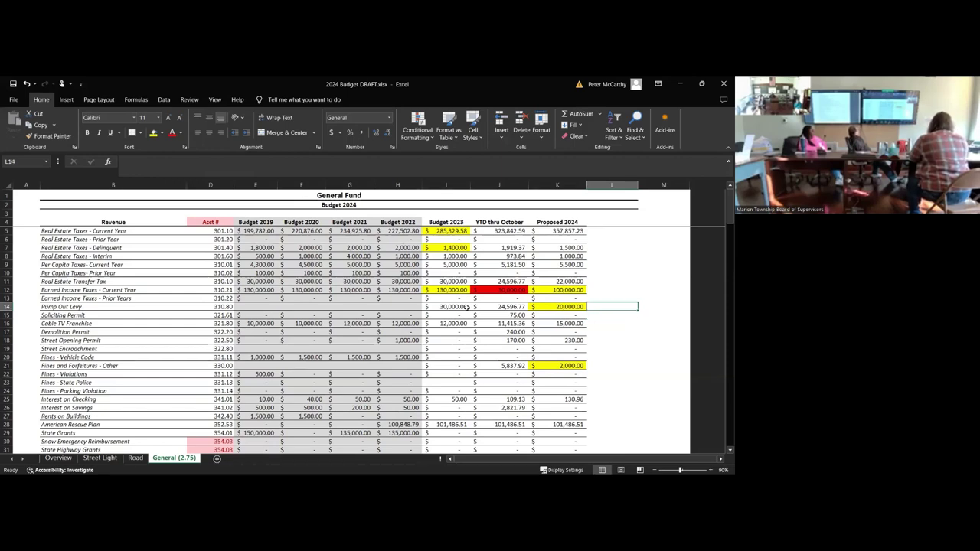
{"action": "key", "text": "Left"}
{"action": "key", "text": "Left"}
{"action": "key", "text": "Right"}
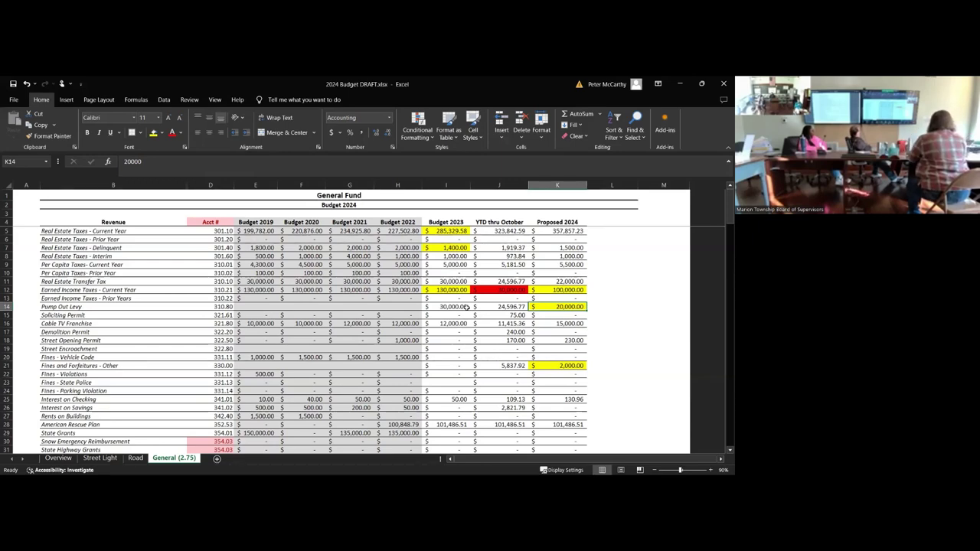
{"action": "type", "text": "30"}
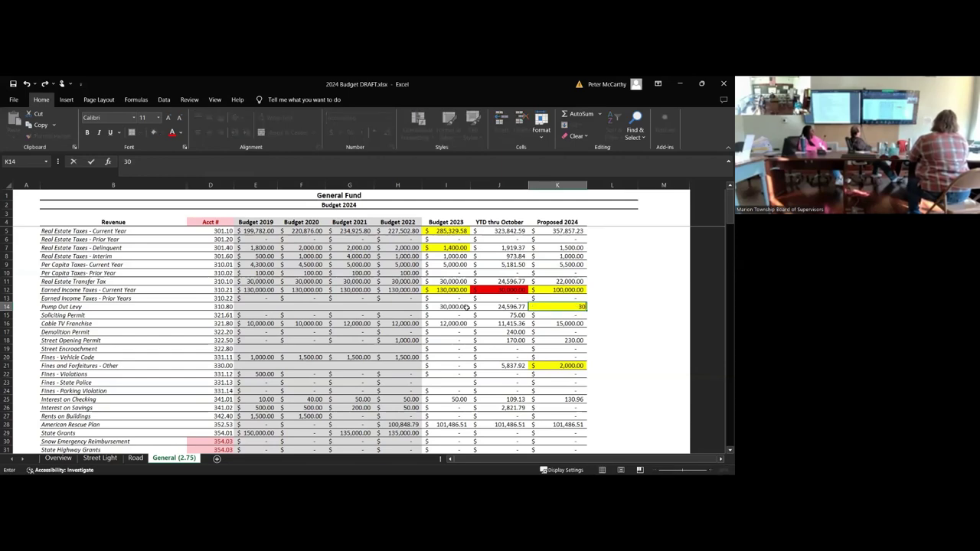
{"action": "type", "text": ",000"}
{"action": "key", "text": "Return"}
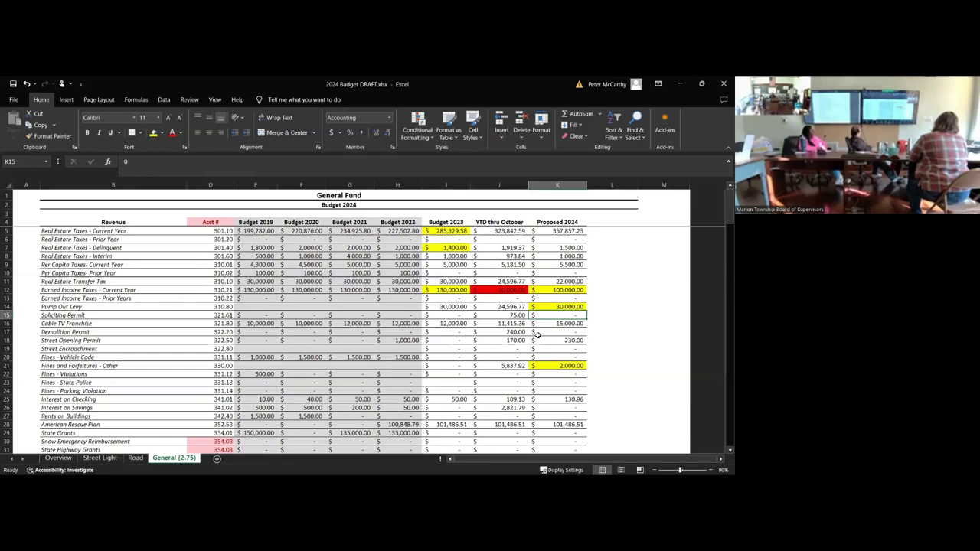
Step: Enter 0 as the Proposed 2024 amount for both Demolition Permit and Street Opening Permit
{"action": "key", "text": "Down"}
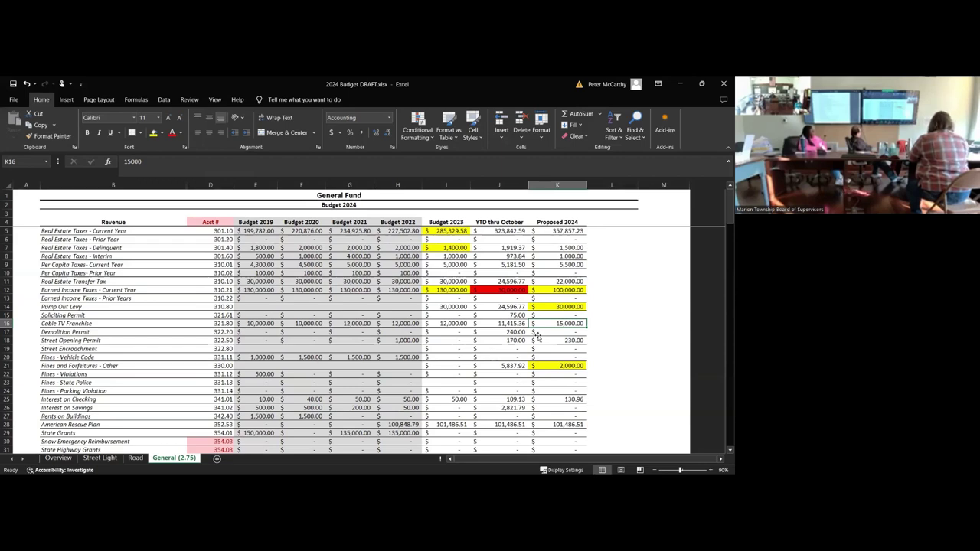
{"action": "left_click", "coordinate": [538, 335]}
{"action": "type", "text": "0"}
{"action": "key", "text": "ctrl+Return"}
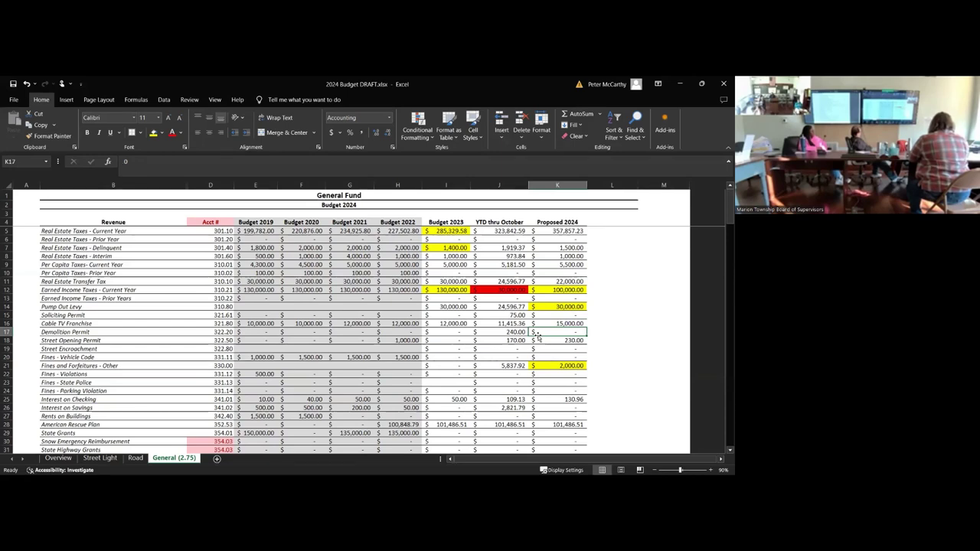
{"action": "key", "text": "Return"}
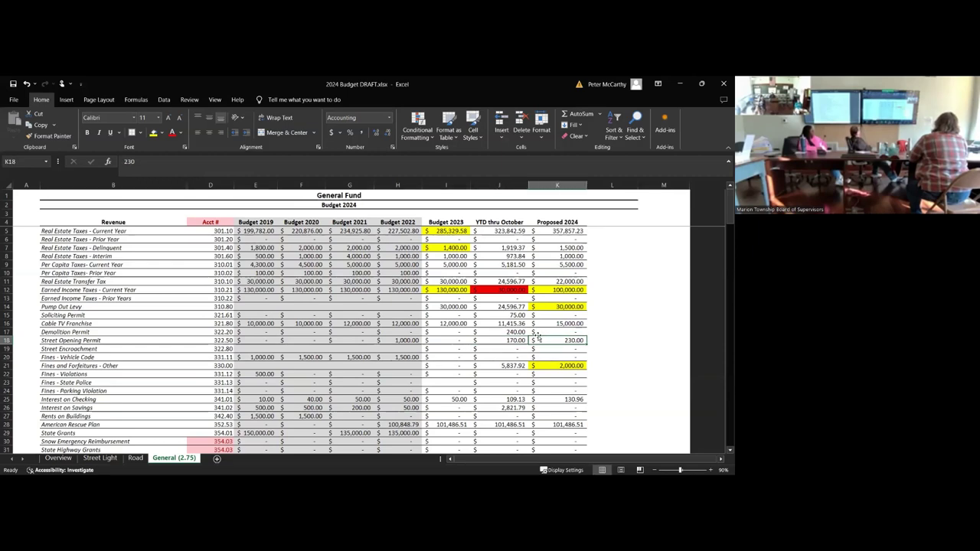
{"action": "type", "text": "0"}
{"action": "key", "text": "ctrl+Return"}
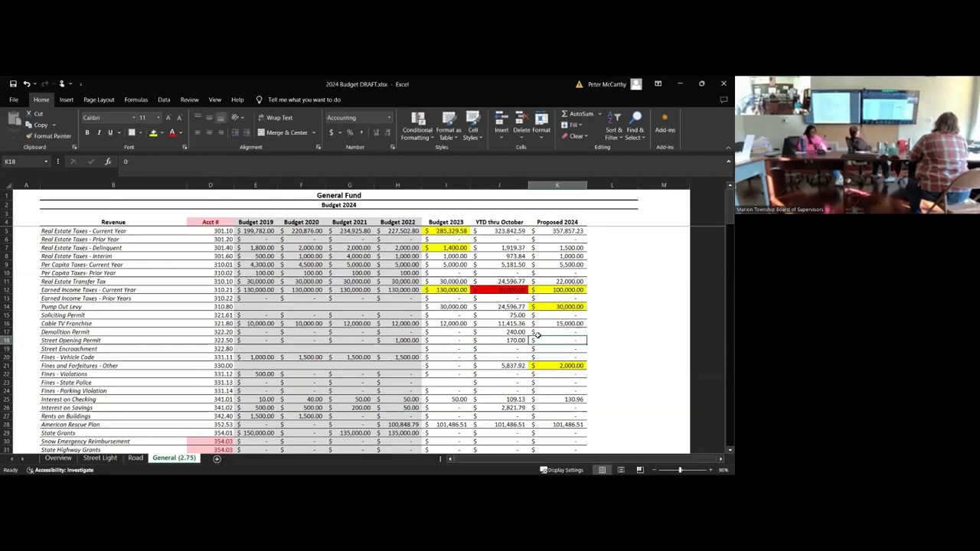
Step: Compare the YTD thru October and Proposed 2024 amounts for Street Opening Permit and Fines and Forfeitures - Other
{"action": "key", "text": "Left"}
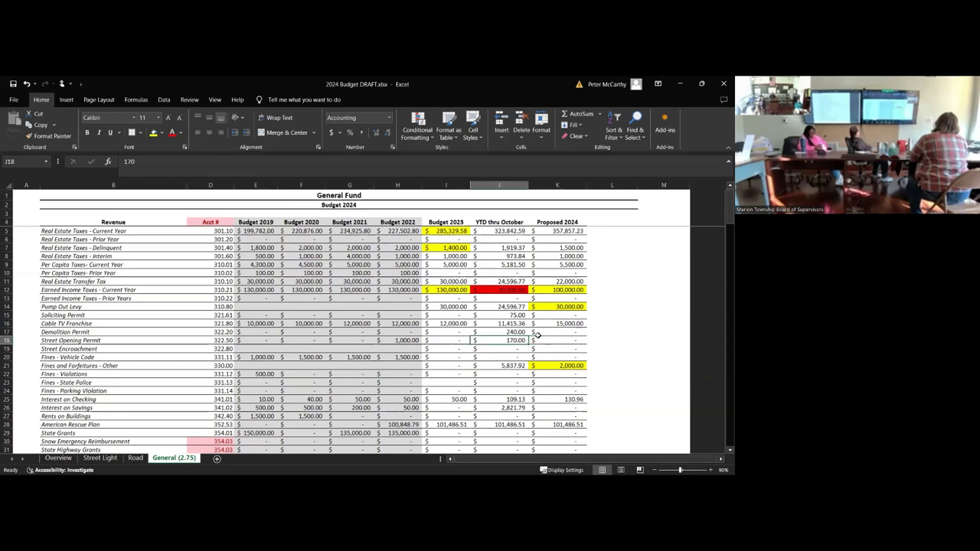
{"action": "key", "text": "Right"}
{"action": "key", "text": "Down"}
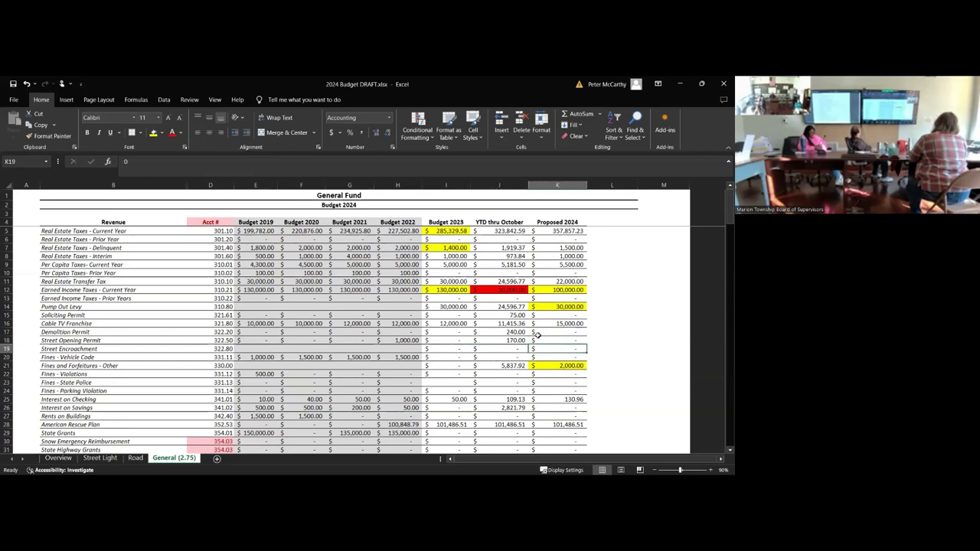
{"action": "key", "text": "Down"}
{"action": "key", "text": "Down"}
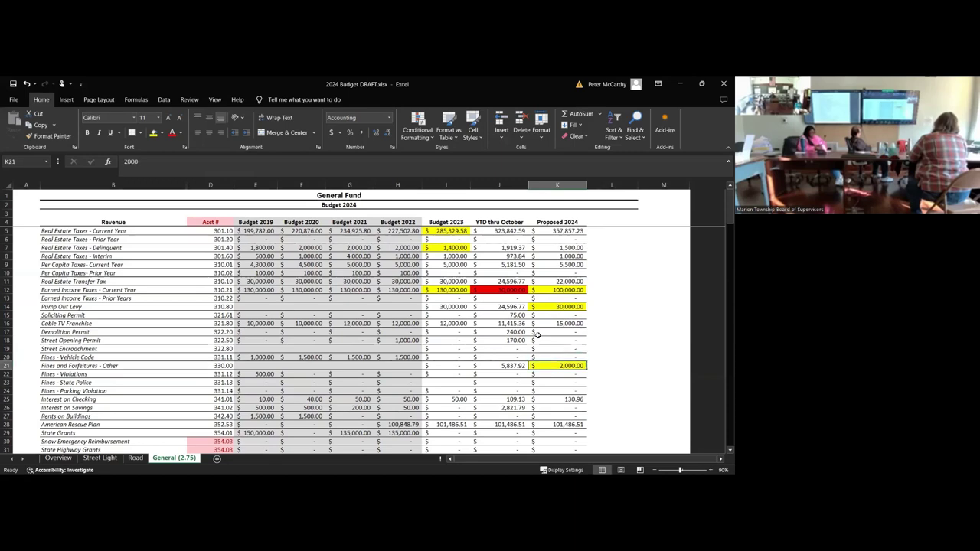
{"action": "key", "text": "Left"}
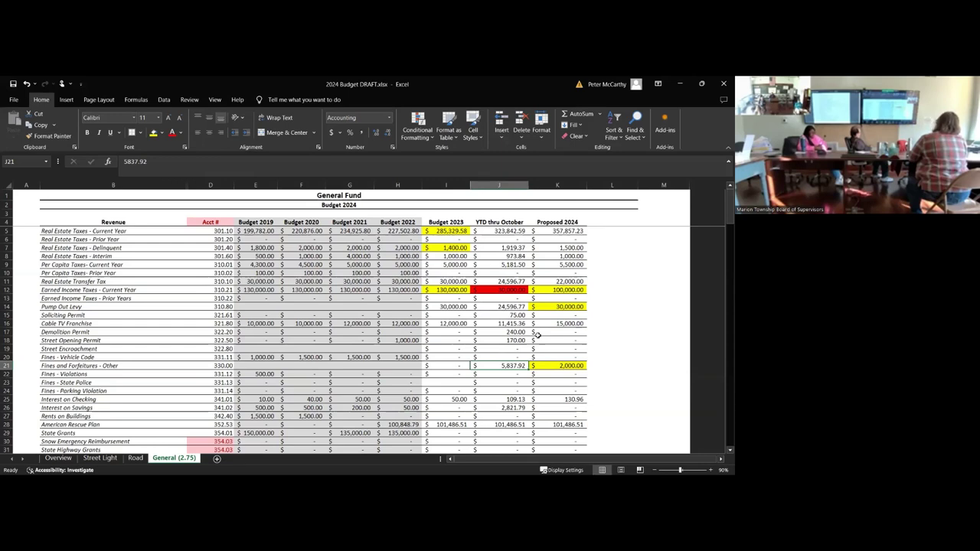
{"action": "key", "text": "Right"}
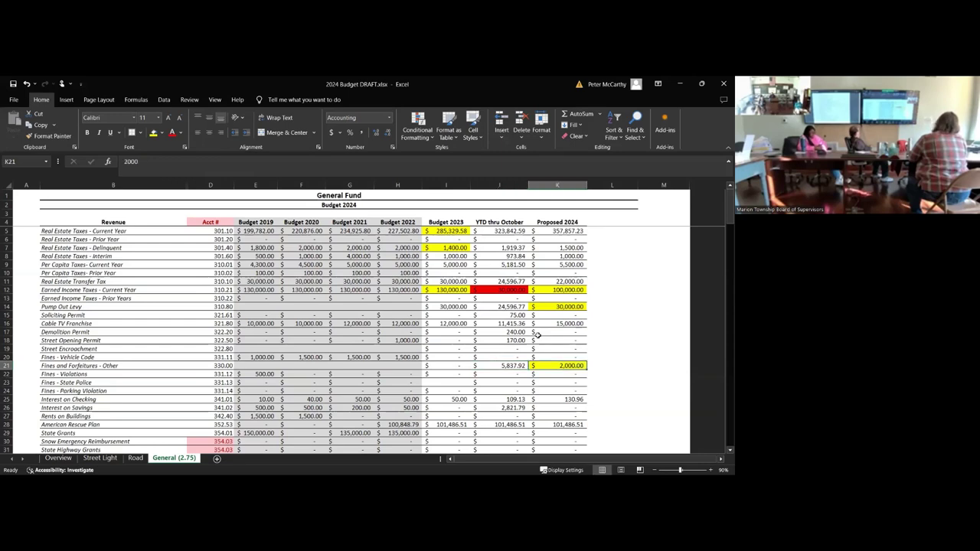
{"action": "key", "text": "Down"}
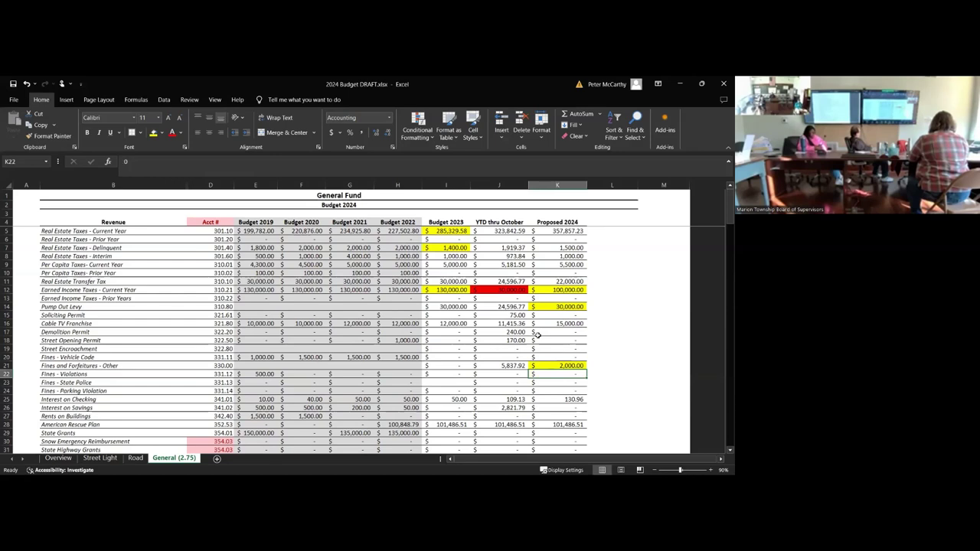
Step: Check Interest on Checking's Budget 2023 figure and set its Proposed 2024 amount to 100
{"action": "key", "text": "Down"}
{"action": "key", "text": "Down"}
{"action": "key", "text": "Down"}
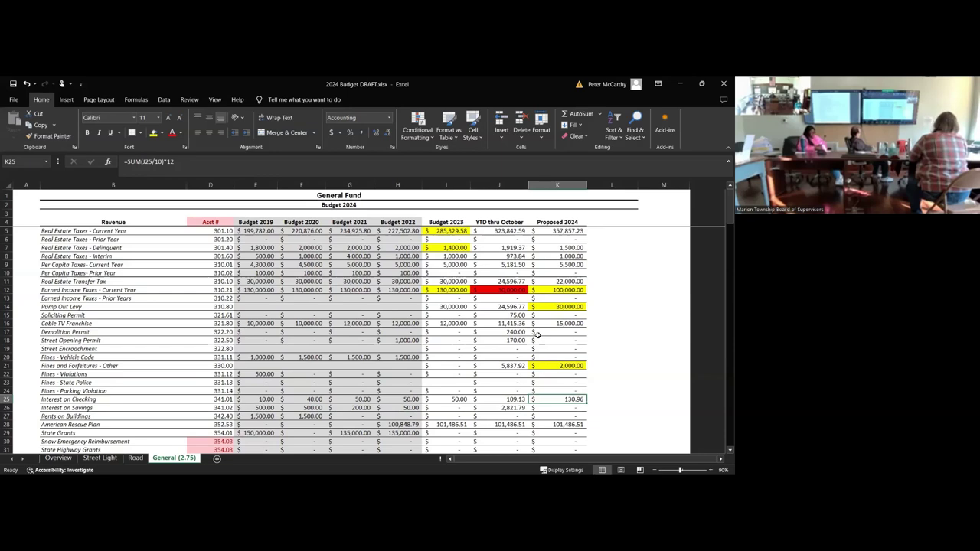
{"action": "key", "text": "Left"}
{"action": "key", "text": "Left"}
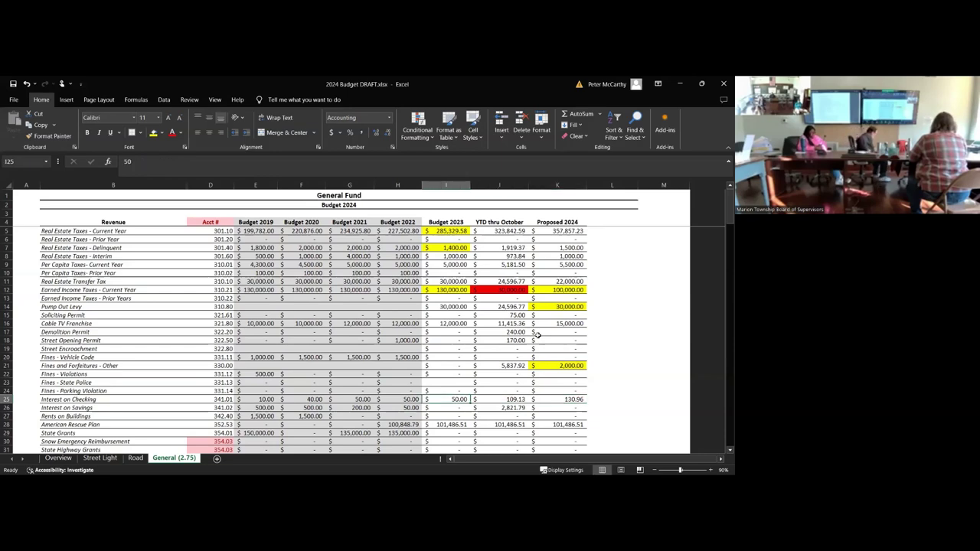
{"action": "key", "text": "Right"}
{"action": "key", "text": "Right"}
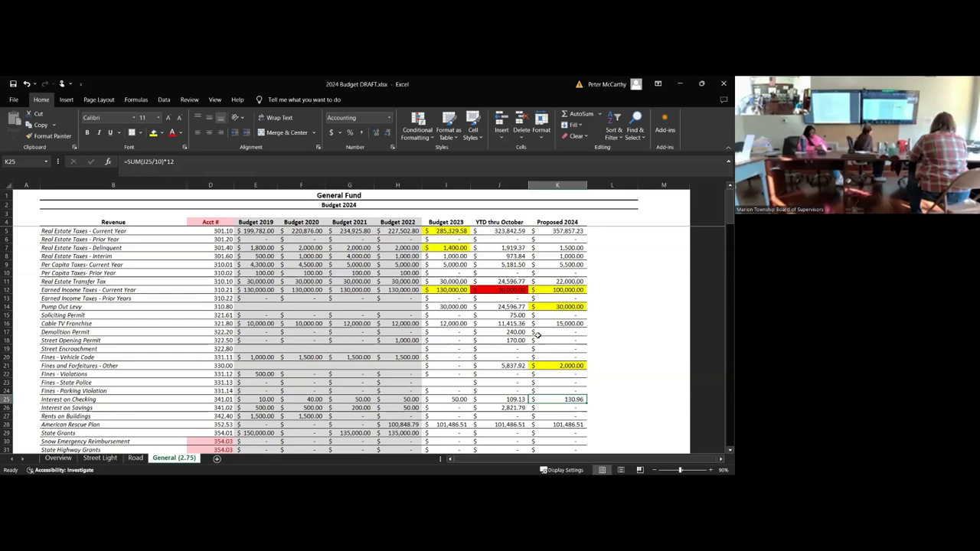
{"action": "type", "text": "100"}
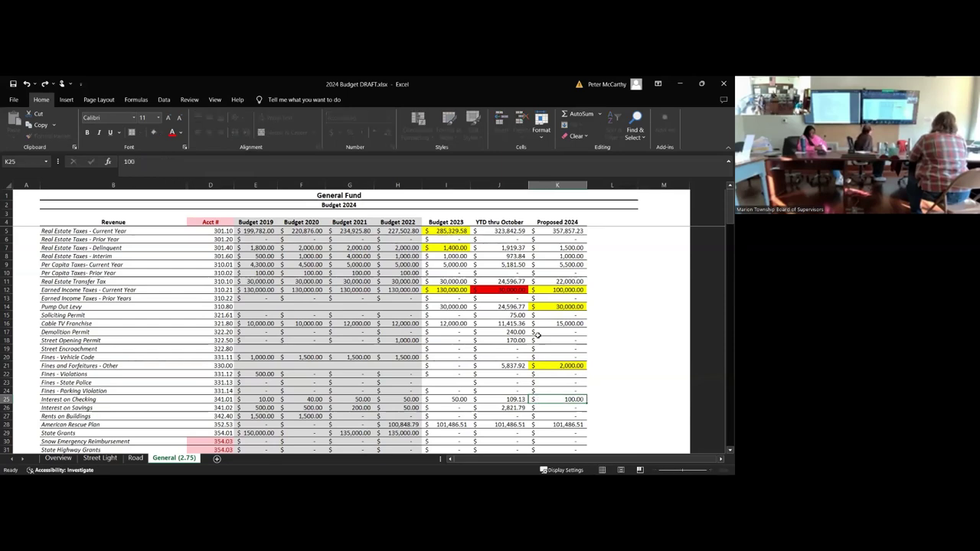
{"action": "key", "text": "Return"}
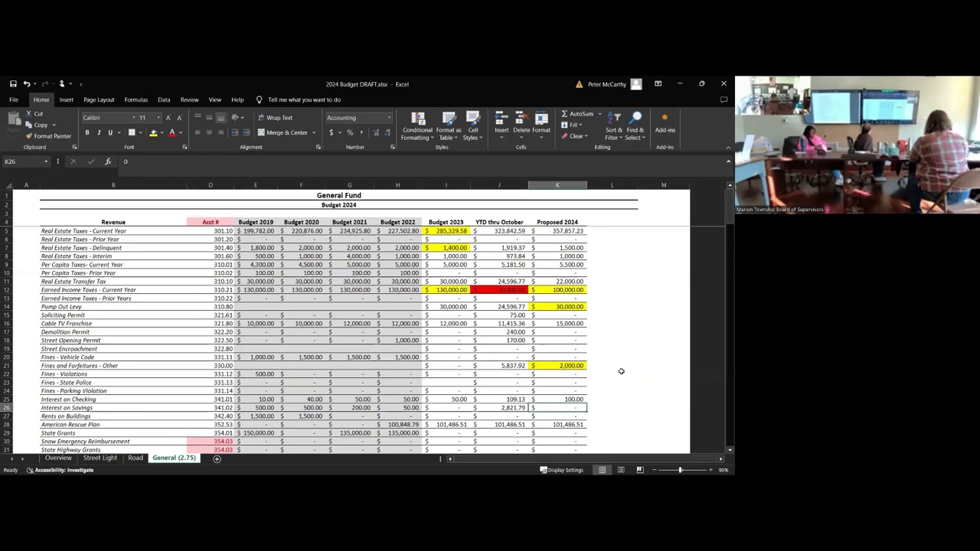
Step: Set the Proposed 2024 amounts to 1,000 for Interest on Savings and 0 for American Rescue Plan
{"action": "scroll", "coordinate": [620, 351], "scroll_direction": "down", "scroll_amount": 3}
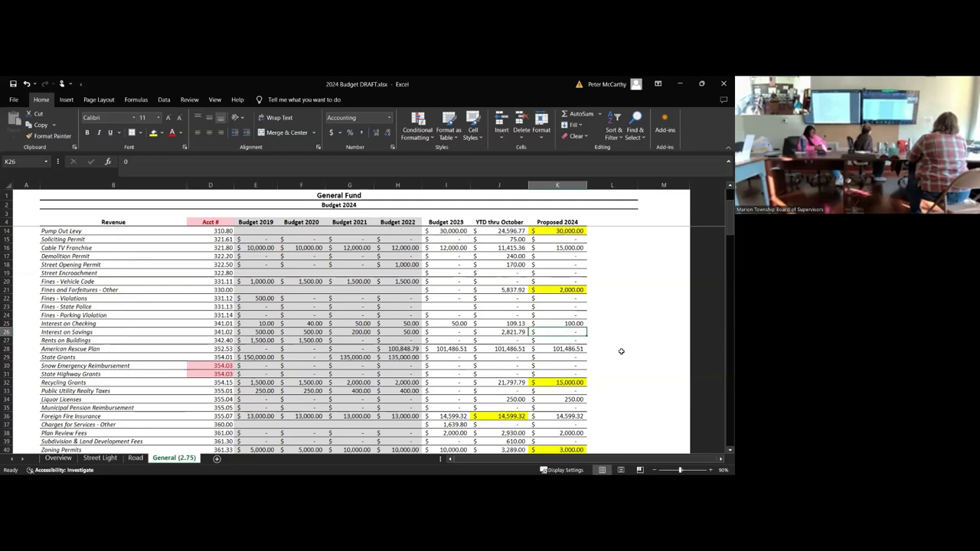
{"action": "type", "text": "1000"}
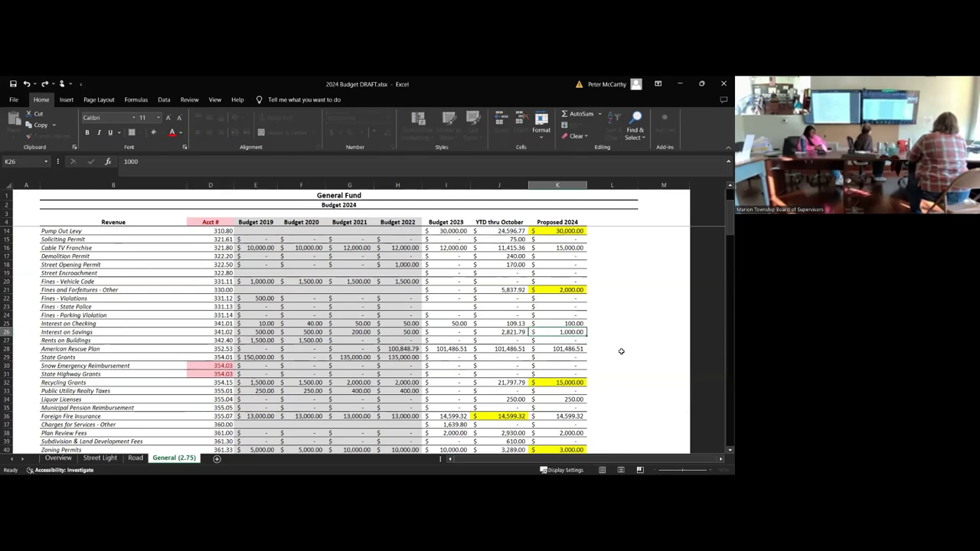
{"action": "key", "text": "Return"}
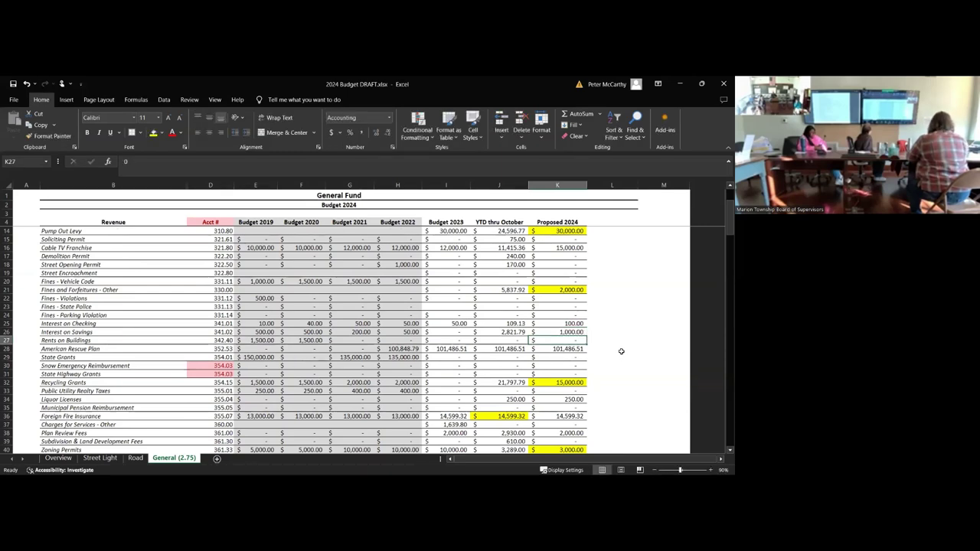
{"action": "key", "text": "Return"}
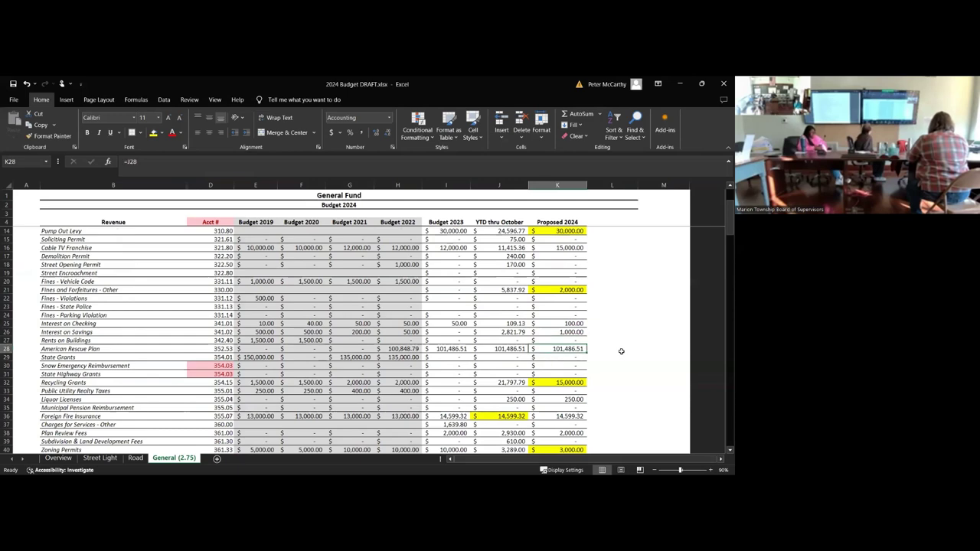
{"action": "type", "text": "0."}
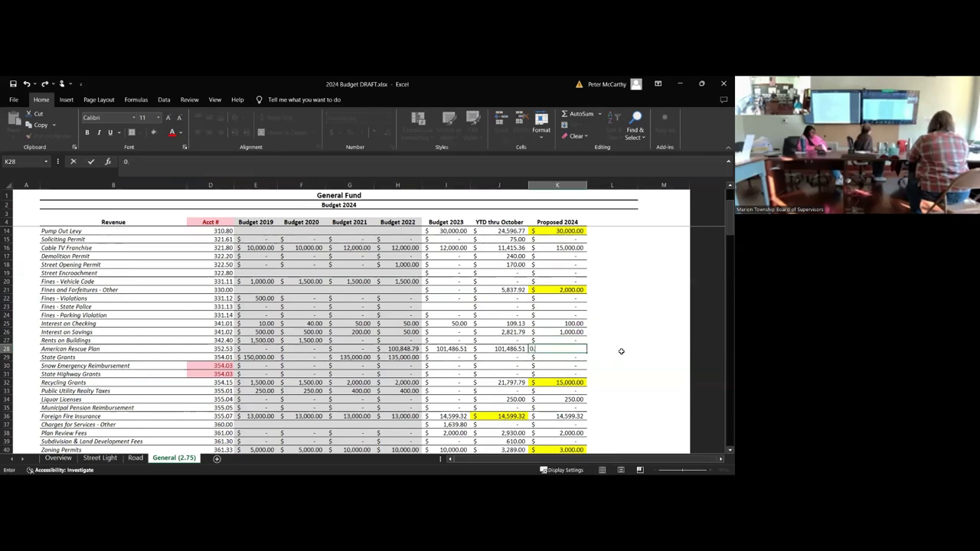
{"action": "key", "text": "Return"}
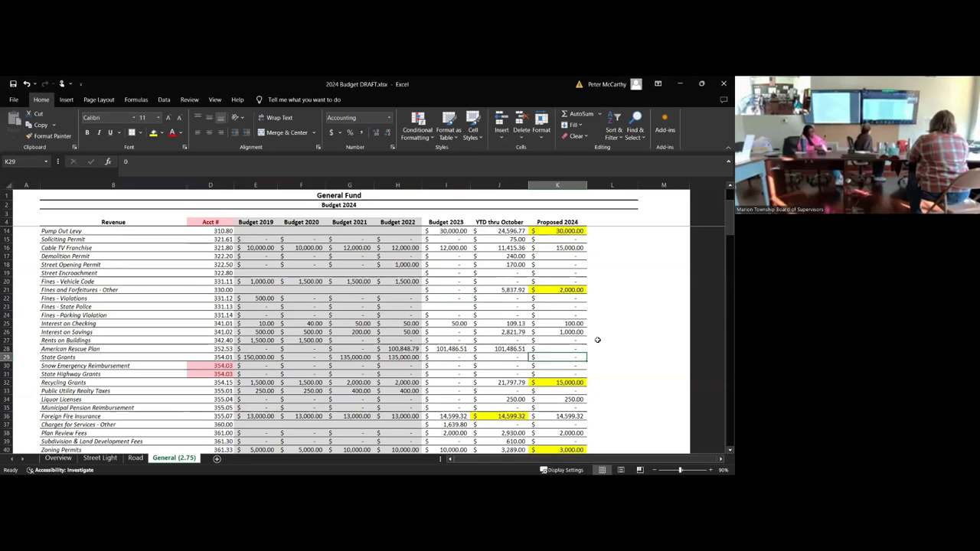
Step: Go down past the state grant lines and compare Recycling Grants' YTD thru October amount with its Proposed 2024 amount
{"action": "scroll", "coordinate": [597, 340], "scroll_direction": "down", "scroll_amount": 1}
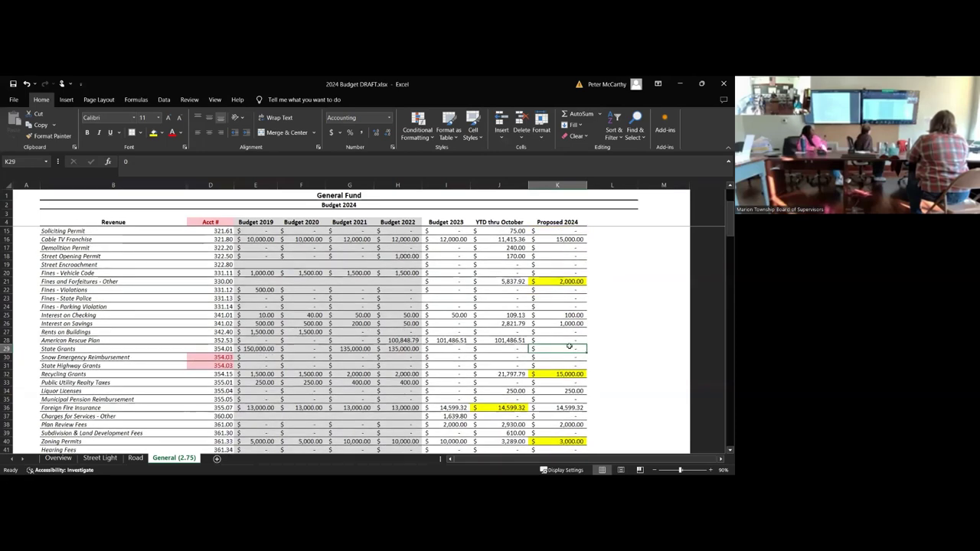
{"action": "key", "text": "Return"}
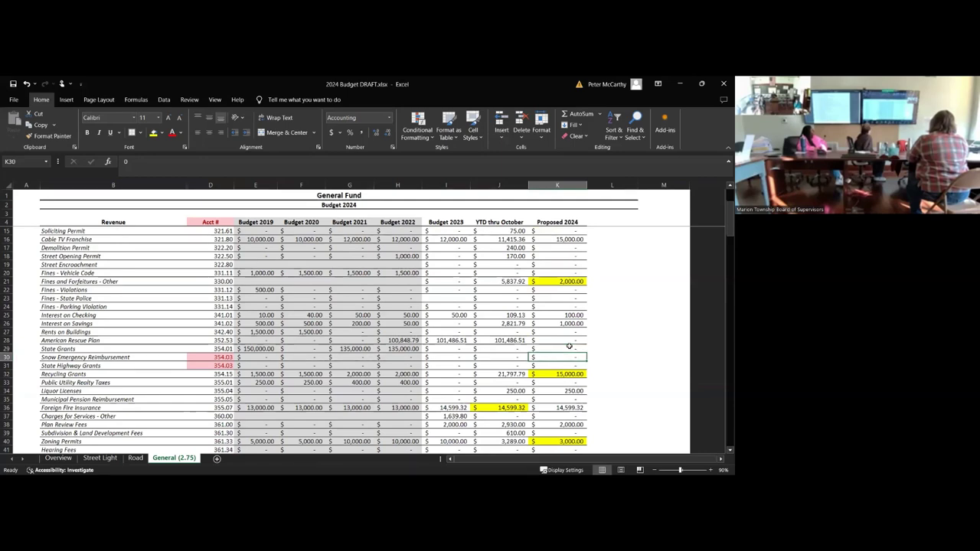
{"action": "key", "text": "Return"}
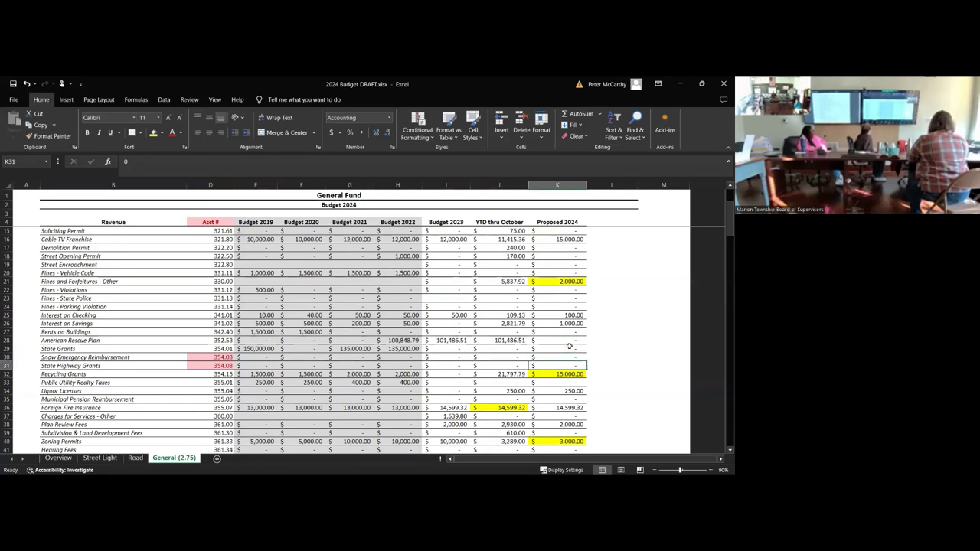
{"action": "key", "text": "Return"}
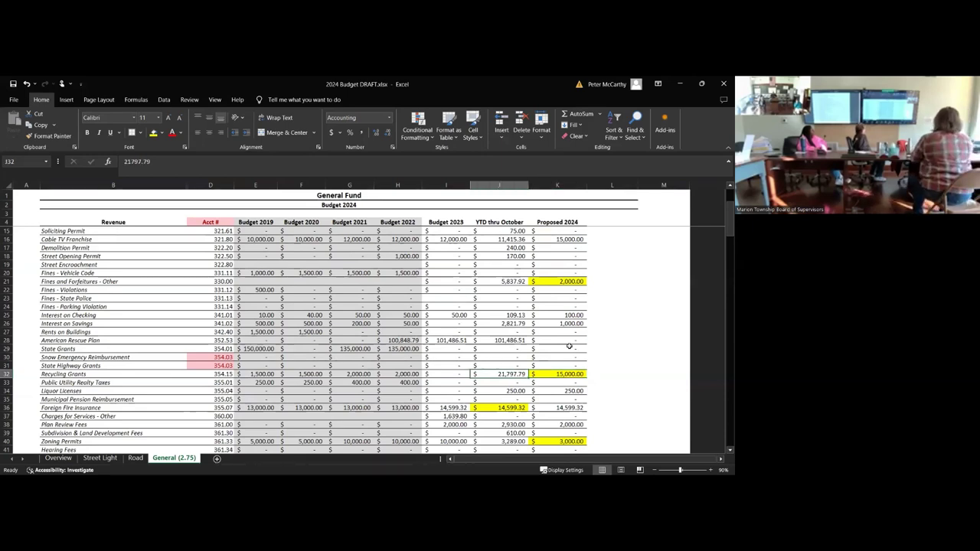
{"action": "key", "text": "Left"}
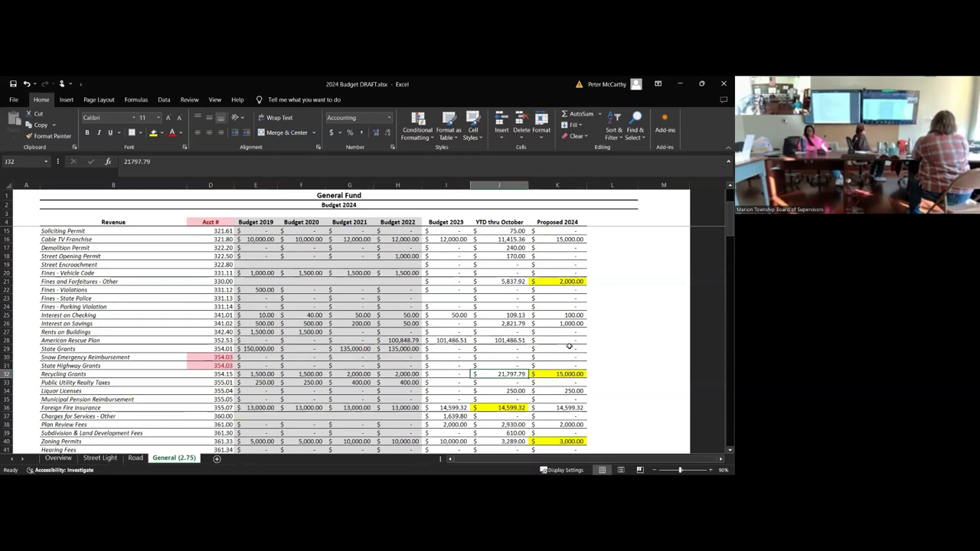
{"action": "key", "text": "Right"}
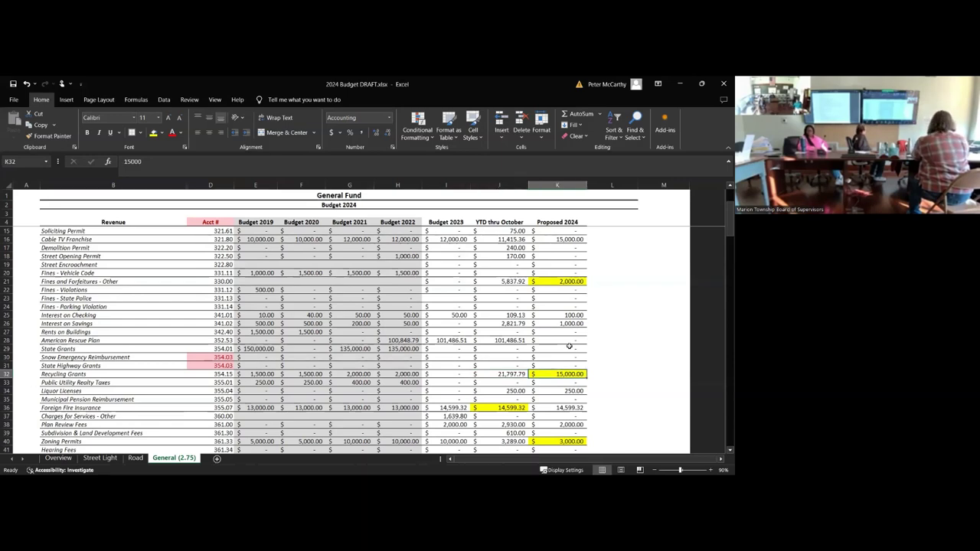
{"action": "key", "text": "Left"}
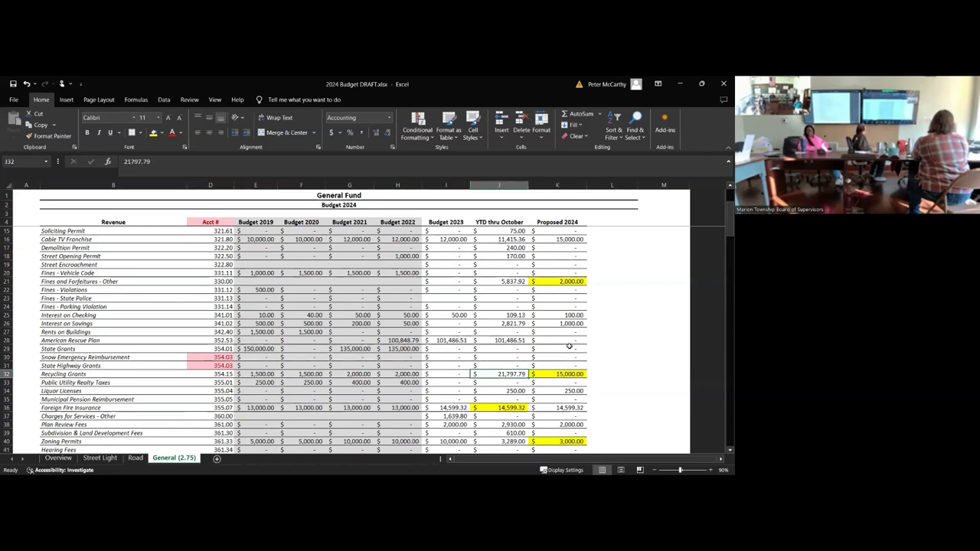
Step: Review the Proposed 2024 amounts from Public Utility Realty Taxes down to Zoning Permits, including Liquor Licenses, Foreign Fire Insurance and Plan Review Fees
{"action": "key", "text": "Right"}
{"action": "key", "text": "Down"}
{"action": "key", "text": "Down"}
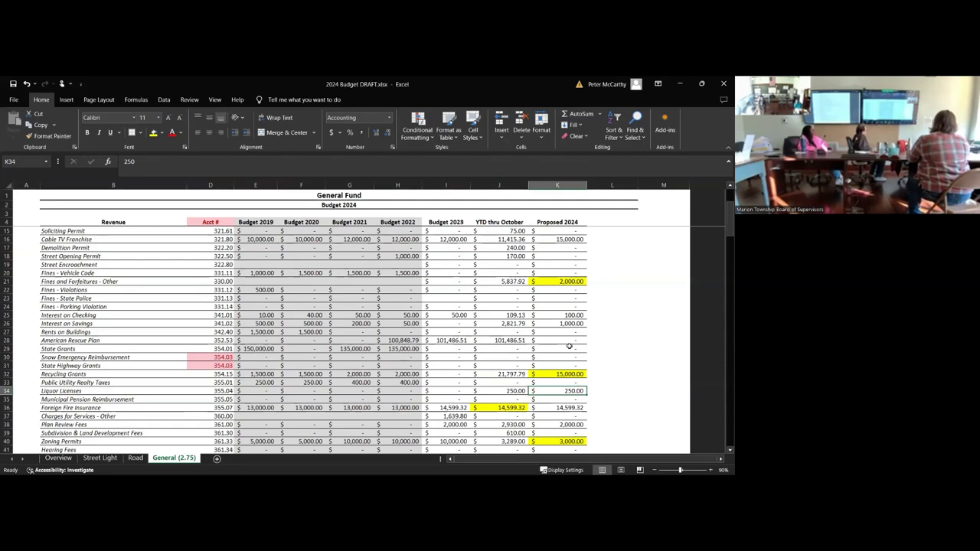
{"action": "key", "text": "Down"}
{"action": "key", "text": "Down"}
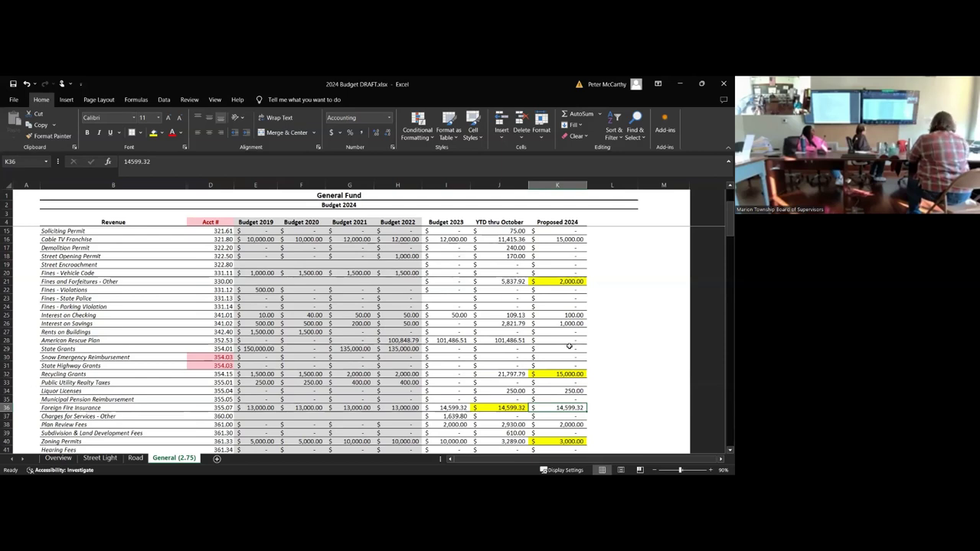
{"action": "key", "text": "Down"}
{"action": "key", "text": "Down"}
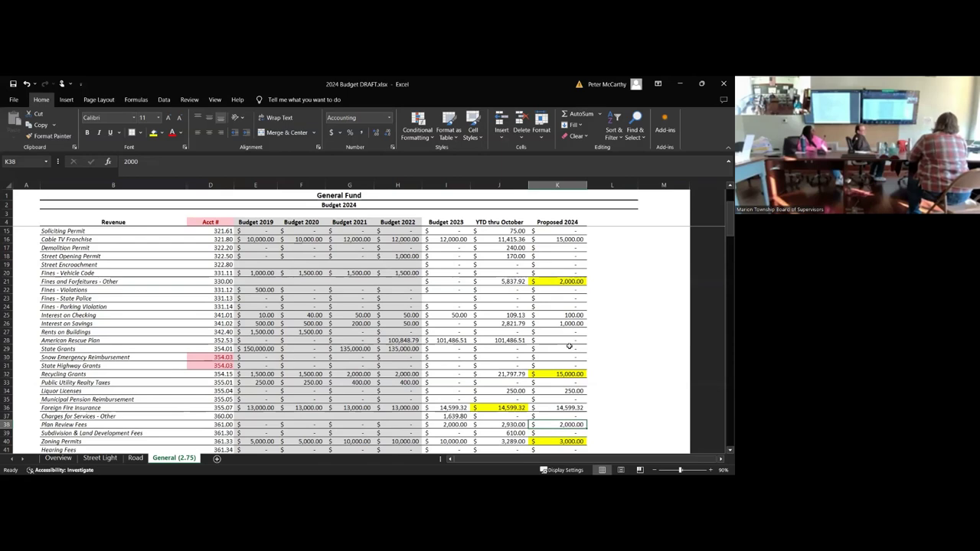
{"action": "key", "text": "Down"}
{"action": "key", "text": "Down"}
{"action": "key", "text": "Down"}
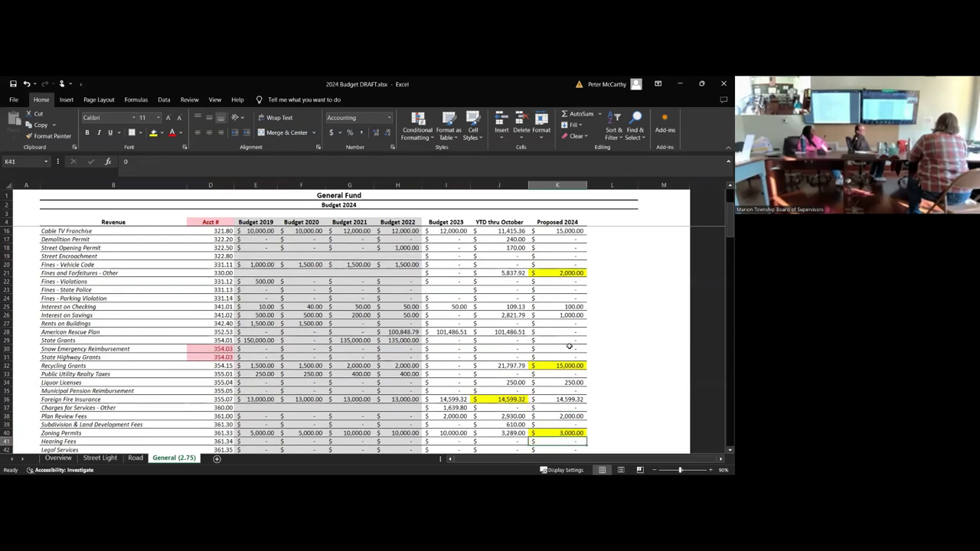
{"action": "key", "text": "Up"}
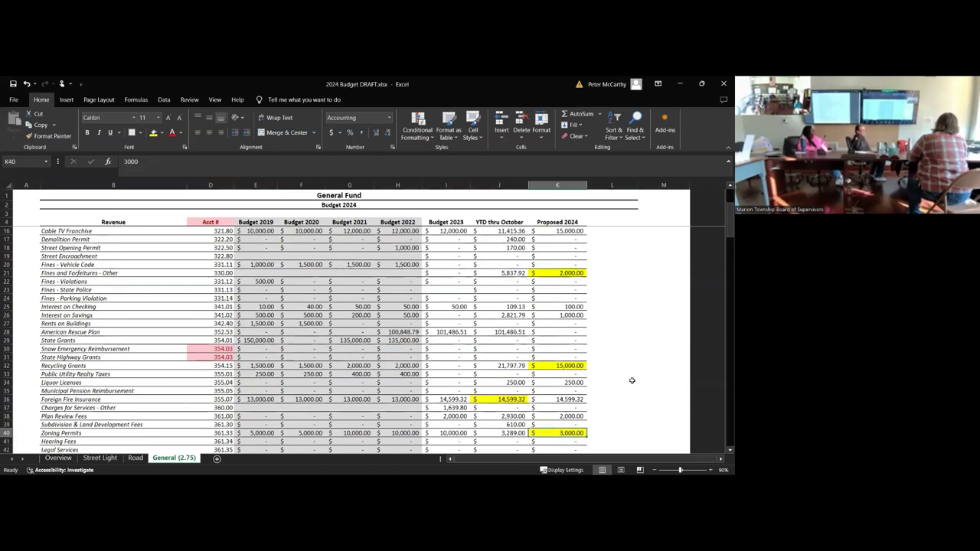
Step: Set the Proposed 2024 amount for Sale of Zoning Ordinances to 0
{"action": "scroll", "coordinate": [669, 374], "scroll_direction": "down", "scroll_amount": 3}
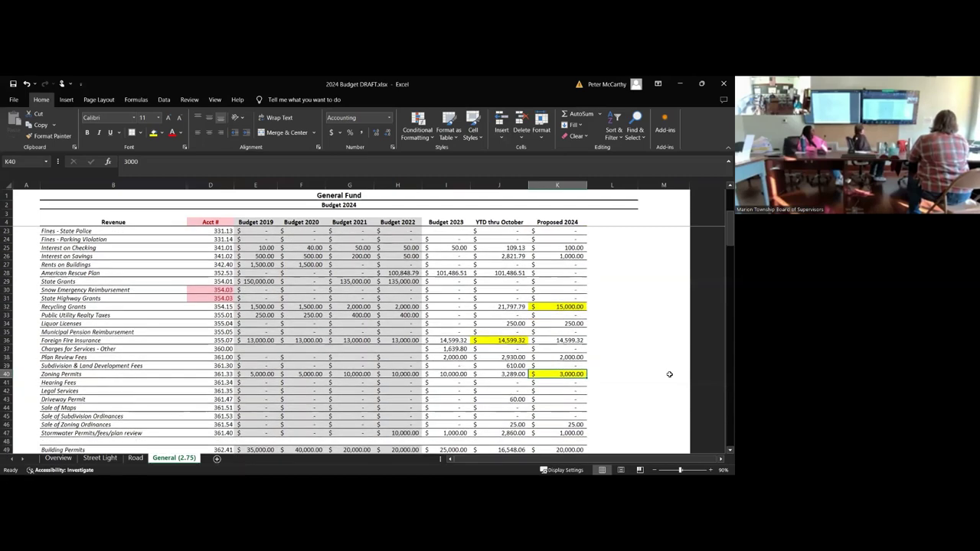
{"action": "scroll", "coordinate": [669, 374], "scroll_direction": "down", "scroll_amount": 1}
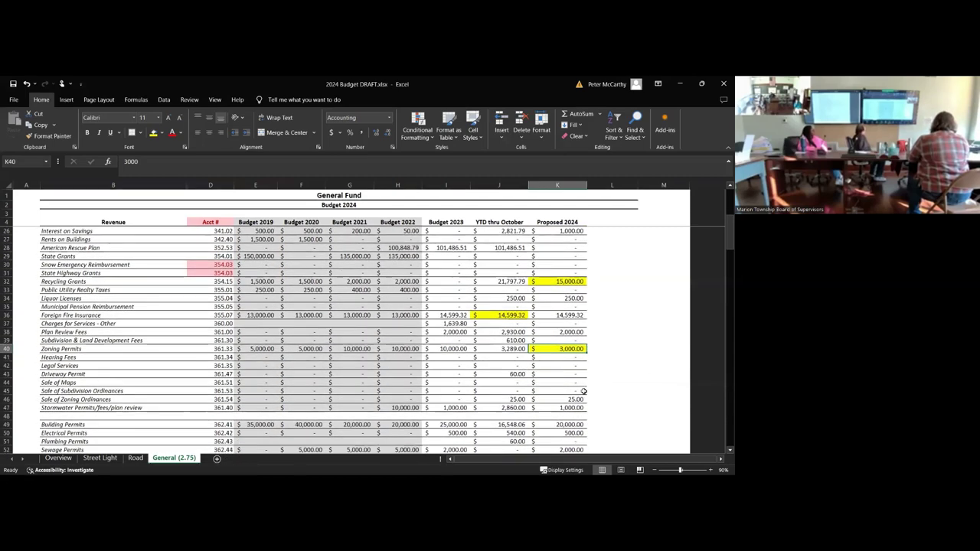
{"action": "left_click", "coordinate": [567, 399]}
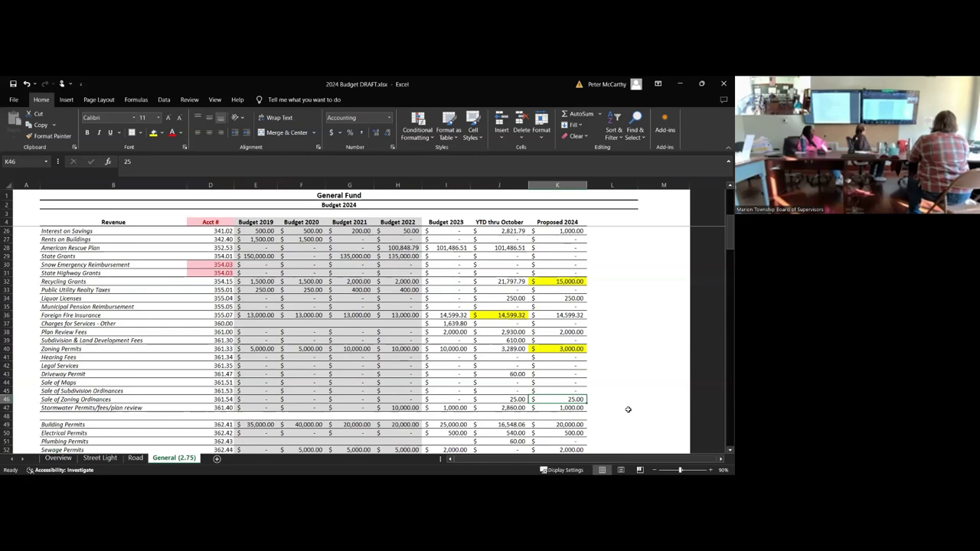
{"action": "key", "text": "Down"}
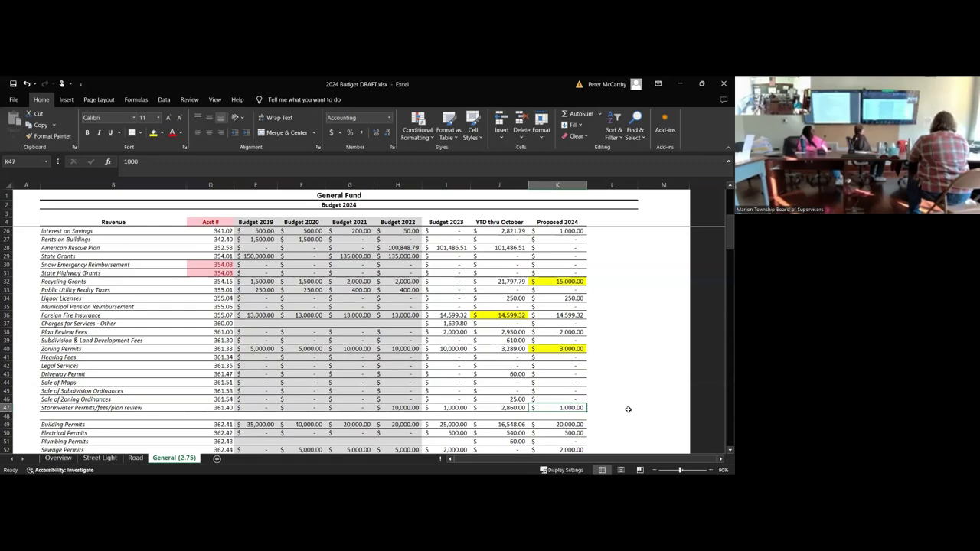
Step: Set the Proposed 2024 amount for Building Permits to 22,000
{"action": "scroll", "coordinate": [628, 409], "scroll_direction": "down", "scroll_amount": 1}
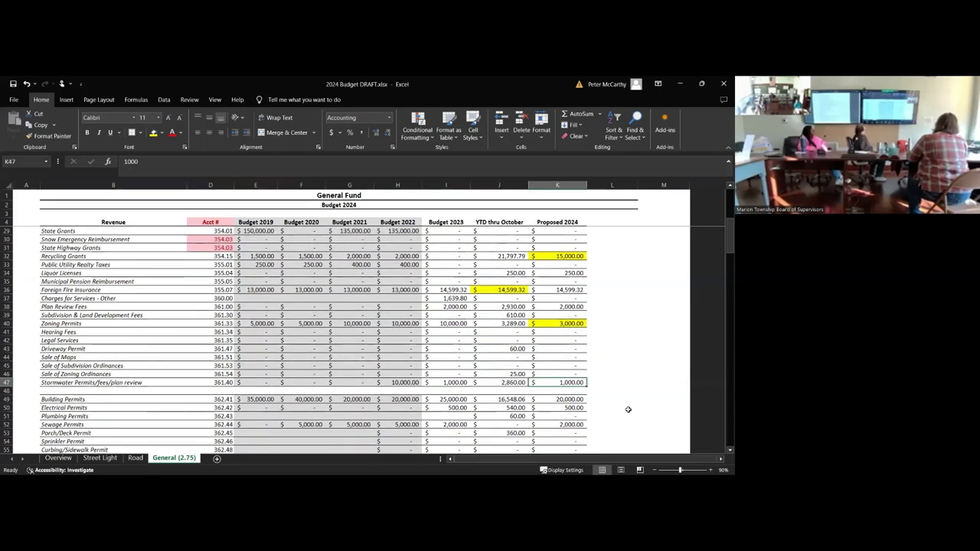
{"action": "scroll", "coordinate": [627, 409], "scroll_direction": "down", "scroll_amount": 1}
{"action": "scroll", "coordinate": [627, 410], "scroll_direction": "down", "scroll_amount": 1}
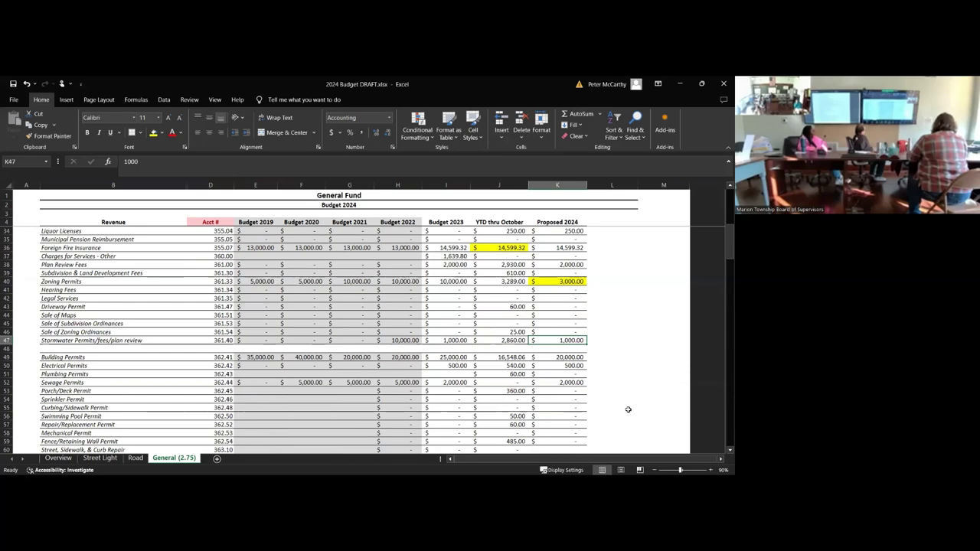
{"action": "left_click", "coordinate": [572, 357]}
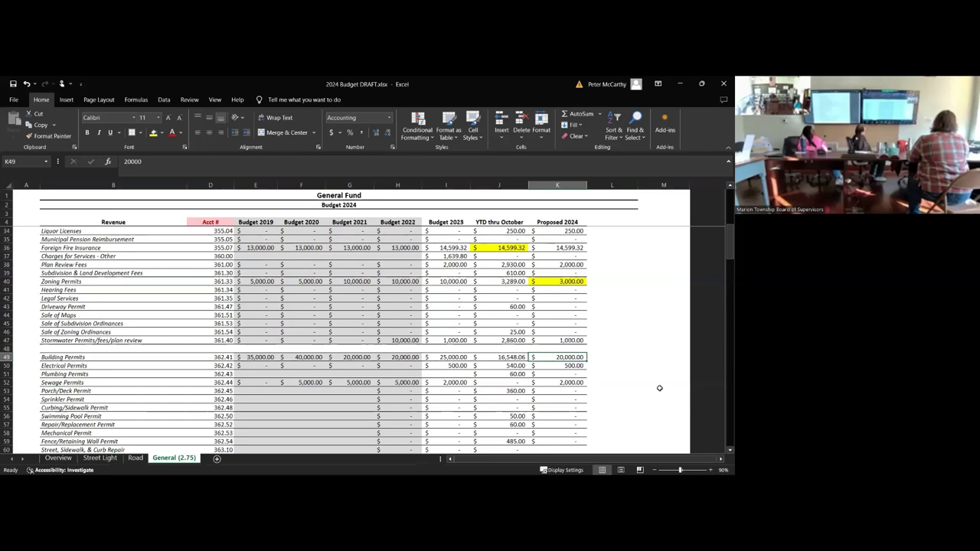
{"action": "type", "text": "0"}
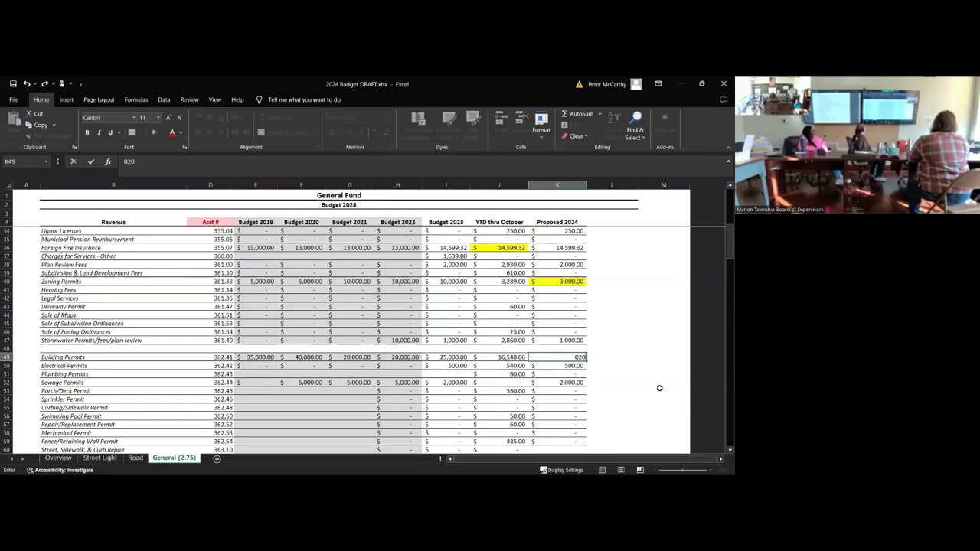
{"action": "key", "text": "BackSpace"}
{"action": "type", "text": "22000"}
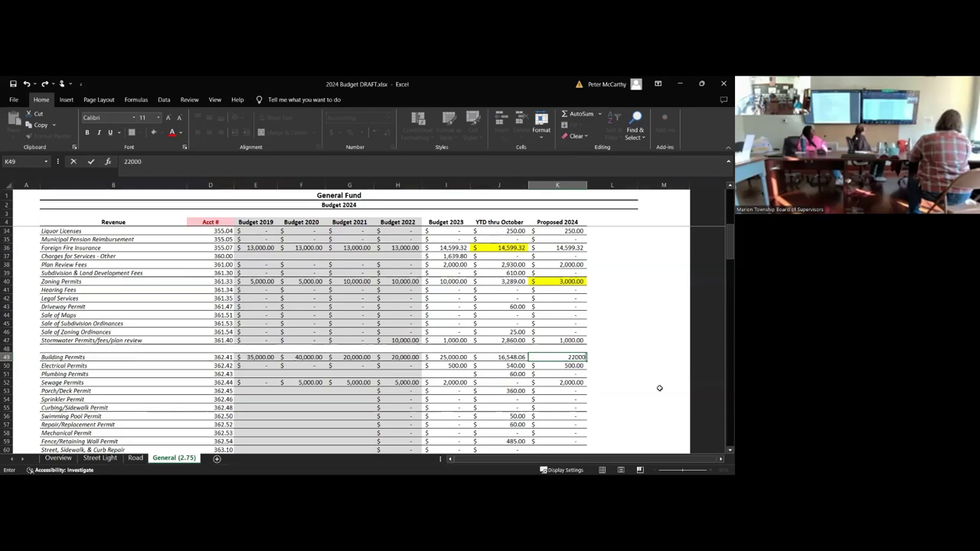
{"action": "key", "text": "Return"}
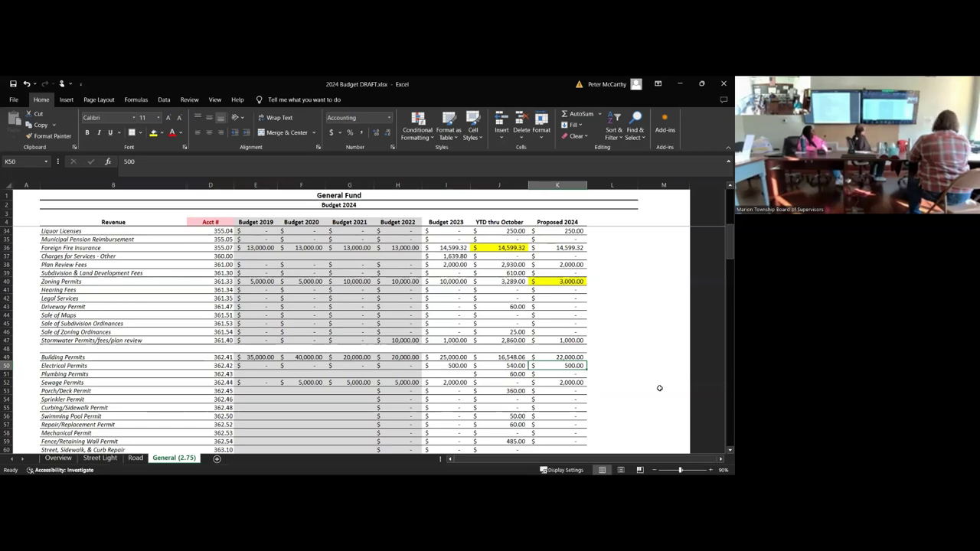
Step: Review the Proposed 2024 amounts from Electrical Permits down to Contracted Mowing for PA, including Plumbing, Sewage and Fence/Retaining Wall permits
{"action": "scroll", "coordinate": [659, 388], "scroll_direction": "down", "scroll_amount": 1}
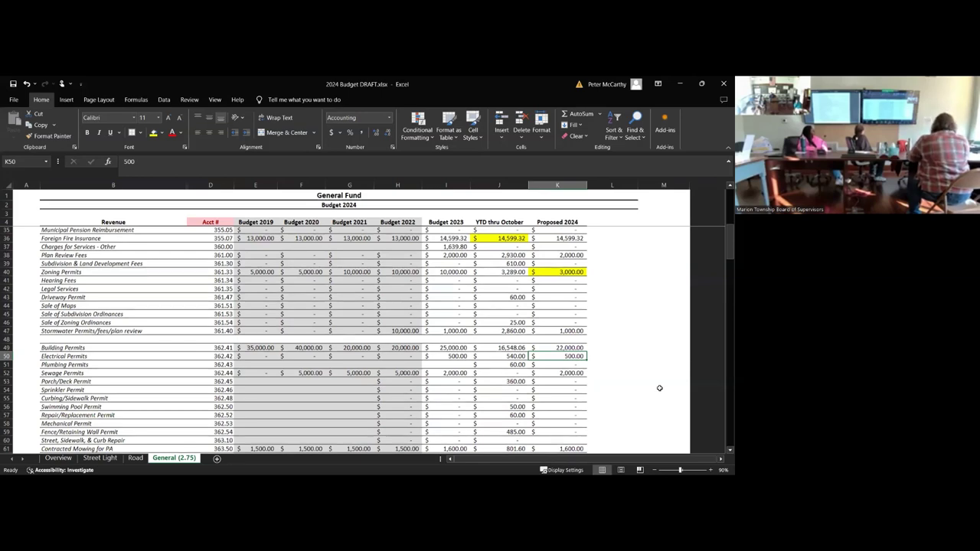
{"action": "scroll", "coordinate": [659, 388], "scroll_direction": "down", "scroll_amount": 2}
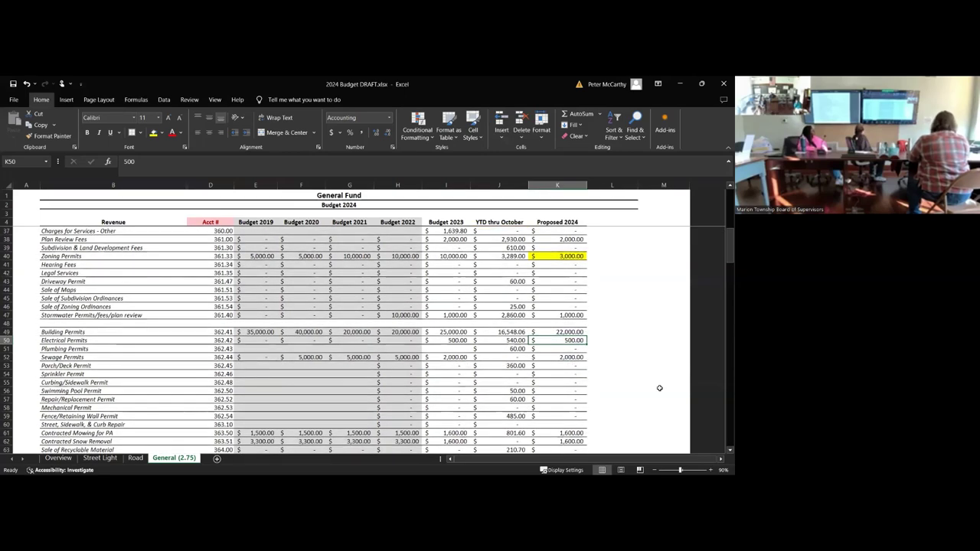
{"action": "left_click", "coordinate": [570, 349]}
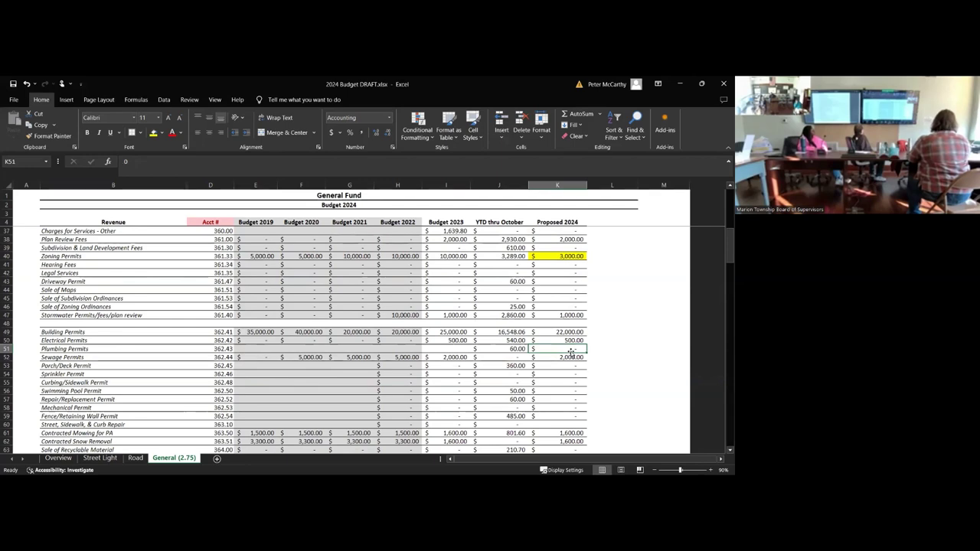
{"action": "key", "text": "Right"}
{"action": "key", "text": "Down"}
{"action": "key", "text": "Left"}
{"action": "key", "text": "Down"}
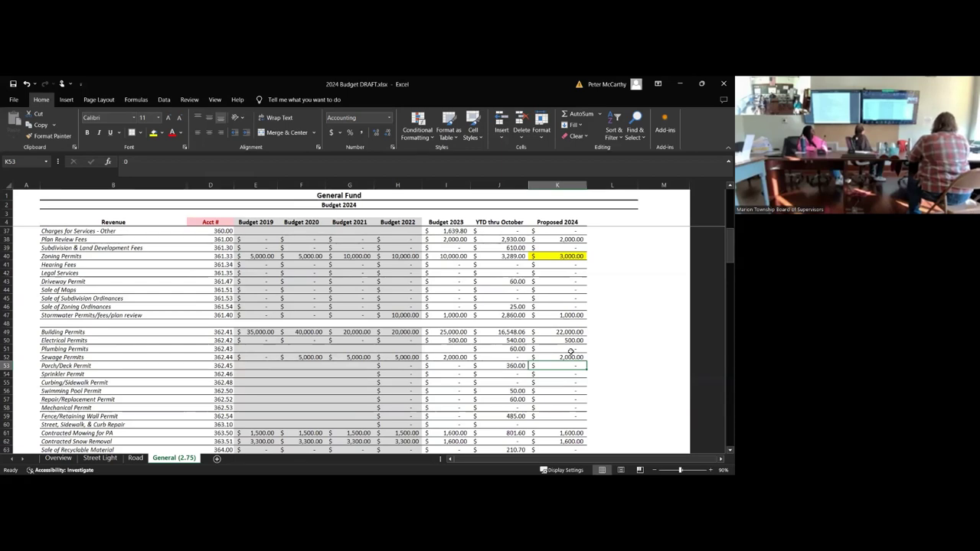
{"action": "key", "text": "Down"}
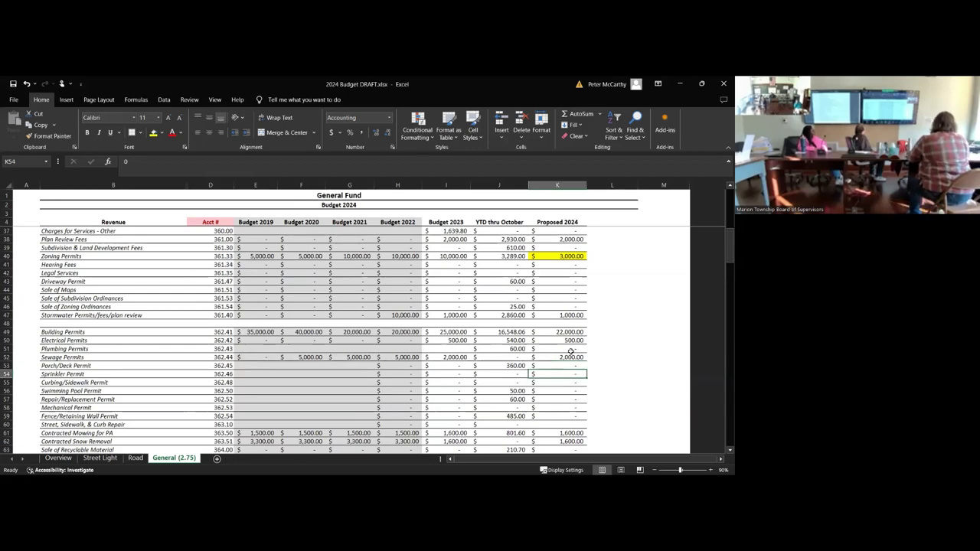
{"action": "key", "text": "Down"}
{"action": "key", "text": "Down"}
{"action": "key", "text": "Down"}
{"action": "key", "text": "Down"}
{"action": "key", "text": "Down"}
{"action": "key", "text": "Down"}
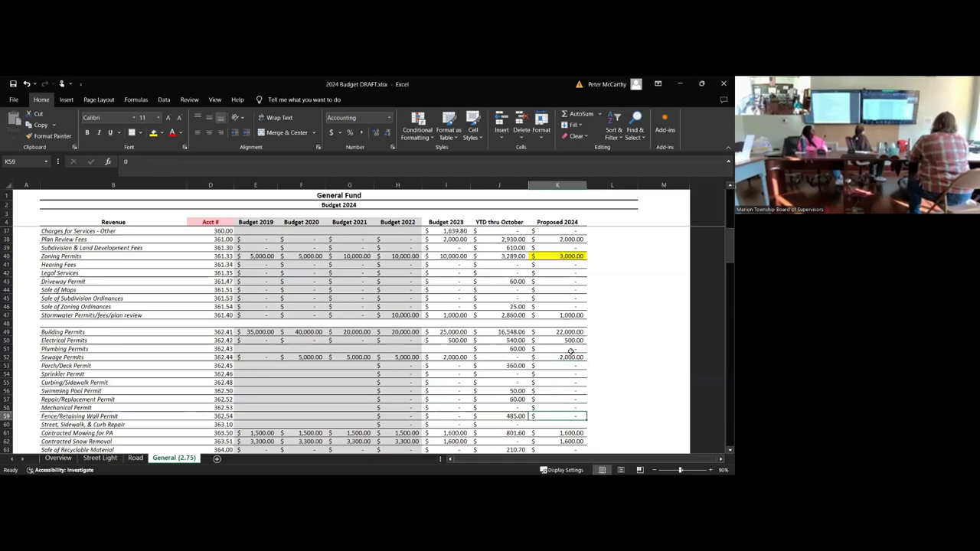
{"action": "key", "text": "Down"}
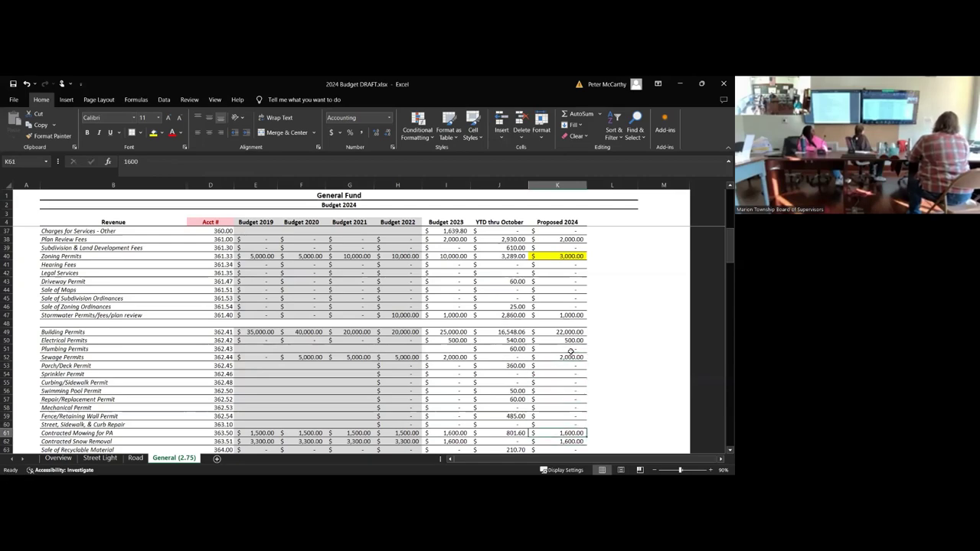
Step: Check the Proposed 2024 amount for Sale of Recyclable Material and compare Sewage Administration's proposed amount with its YTD thru October amount
{"action": "scroll", "coordinate": [657, 398], "scroll_direction": "down", "scroll_amount": 4}
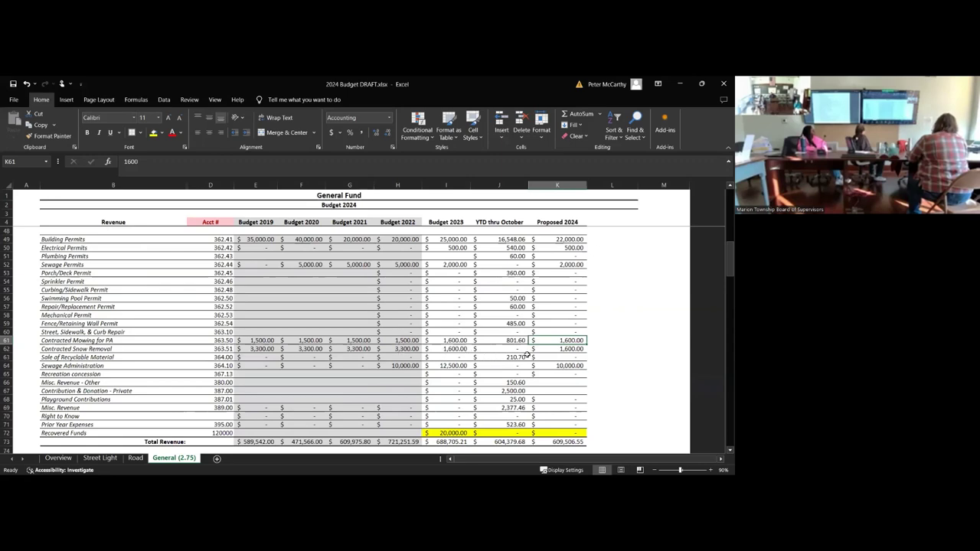
{"action": "left_click", "coordinate": [554, 357]}
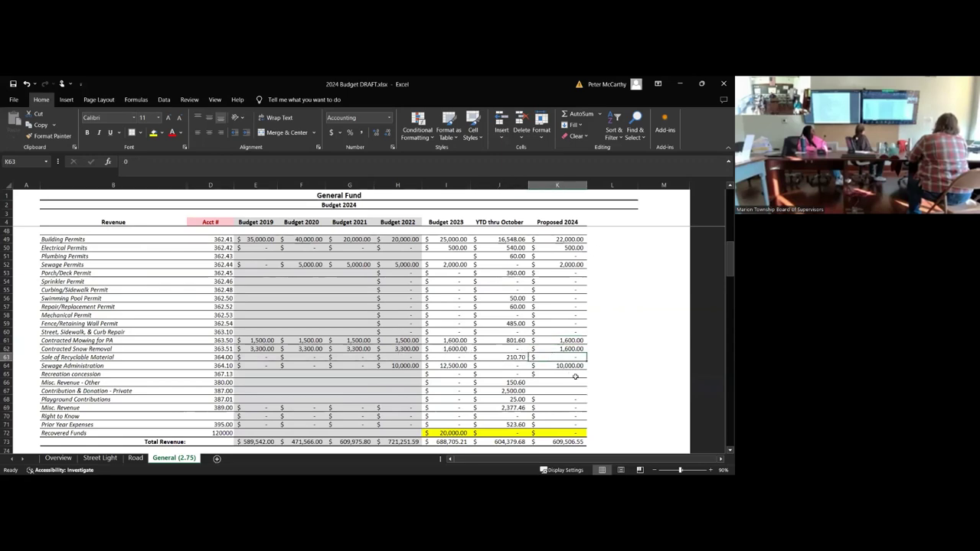
{"action": "left_click_drag", "start_coordinate": [574, 376], "coordinate": [570, 366]}
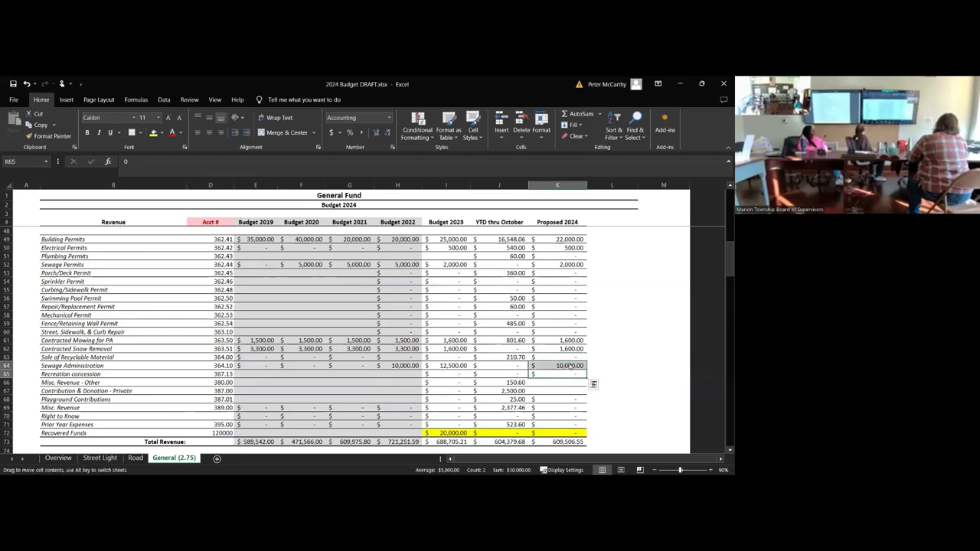
{"action": "left_click", "coordinate": [570, 365]}
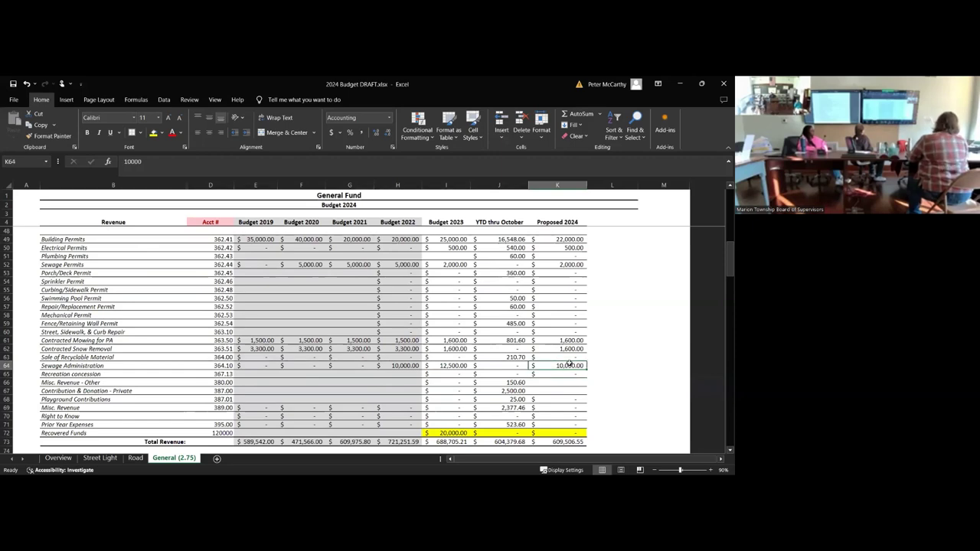
{"action": "key", "text": "Left"}
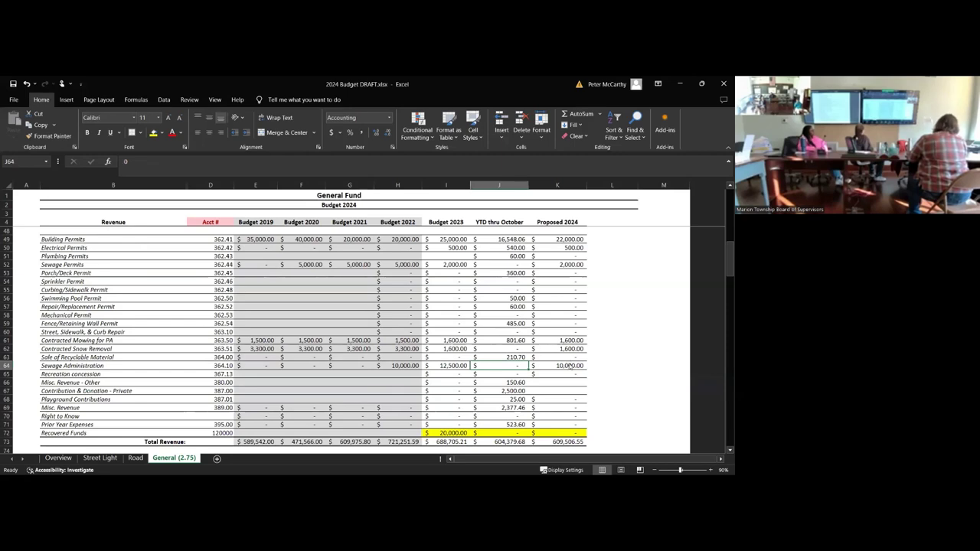
Step: Search the sheet for account 429 to locate the Sewage Enforcement Officer expense line
{"action": "key", "text": "ctrl+f"}
{"action": "type", "text": "429"}
{"action": "key", "text": "Return"}
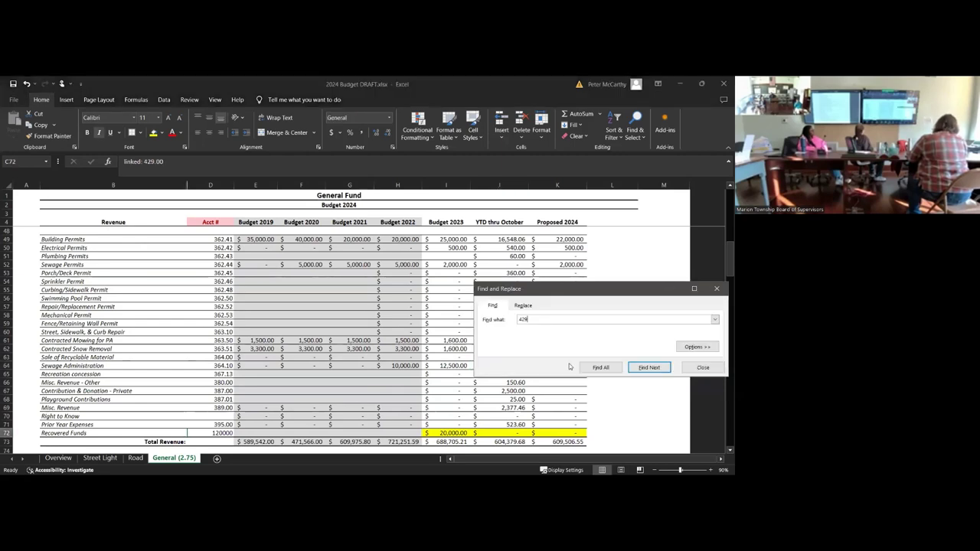
{"action": "left_click", "coordinate": [647, 368]}
{"action": "left_click", "coordinate": [647, 368]}
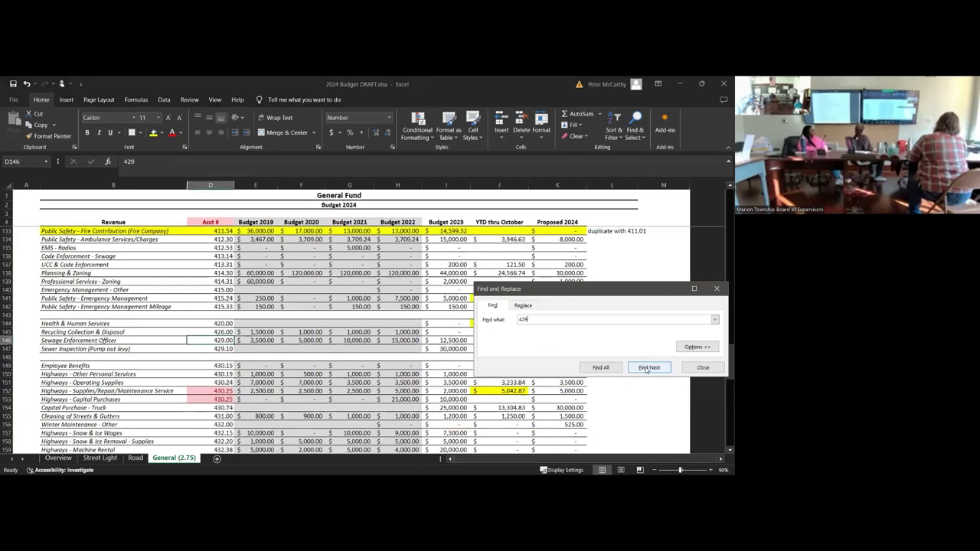
{"action": "left_click", "coordinate": [339, 342]}
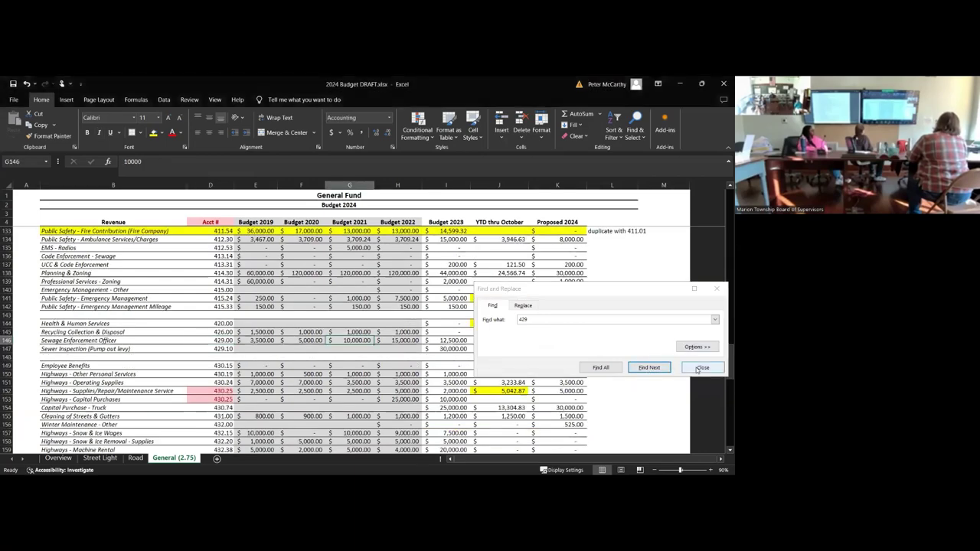
{"action": "left_click", "coordinate": [701, 367]}
Step: Set the Proposed 2024 amount for Sewage Enforcement Officer to 10,000 and check the Sewer Inspection amount below it
{"action": "key", "text": "Right"}
{"action": "key", "text": "Right"}
{"action": "key", "text": "Right"}
{"action": "key", "text": "Right"}
{"action": "type", "text": "1000"}
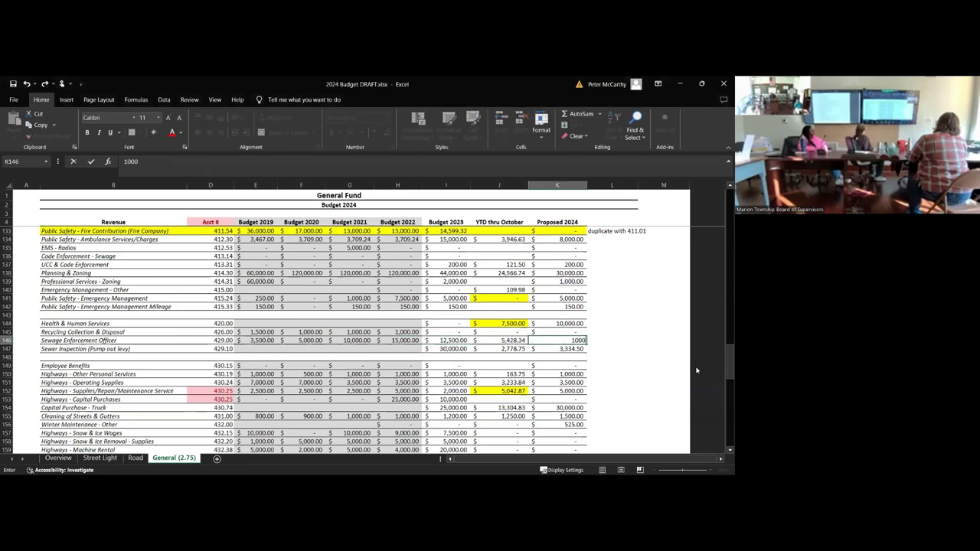
{"action": "key", "text": "Return"}
{"action": "key", "text": "Up"}
{"action": "type", "text": "10000"}
{"action": "key", "text": "Return"}
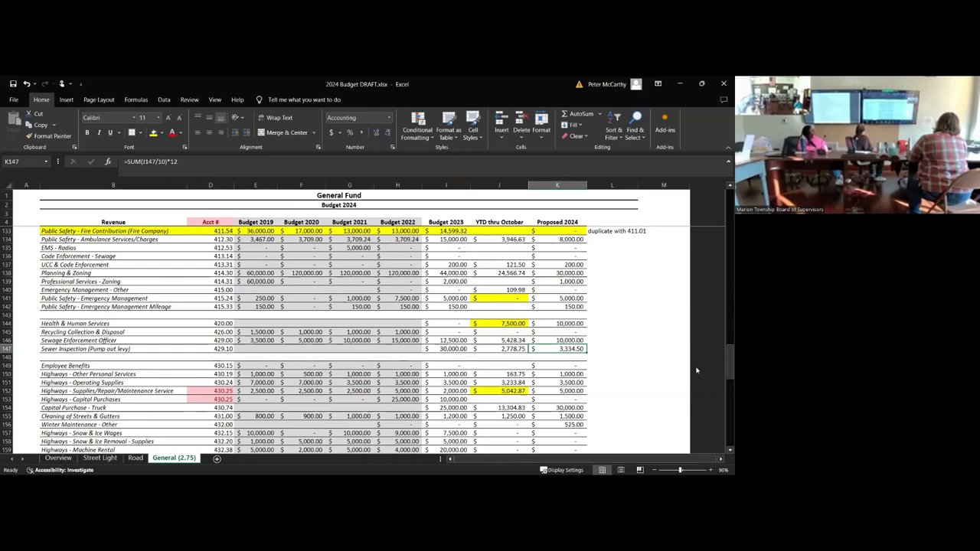
{"action": "key", "text": "Up"}
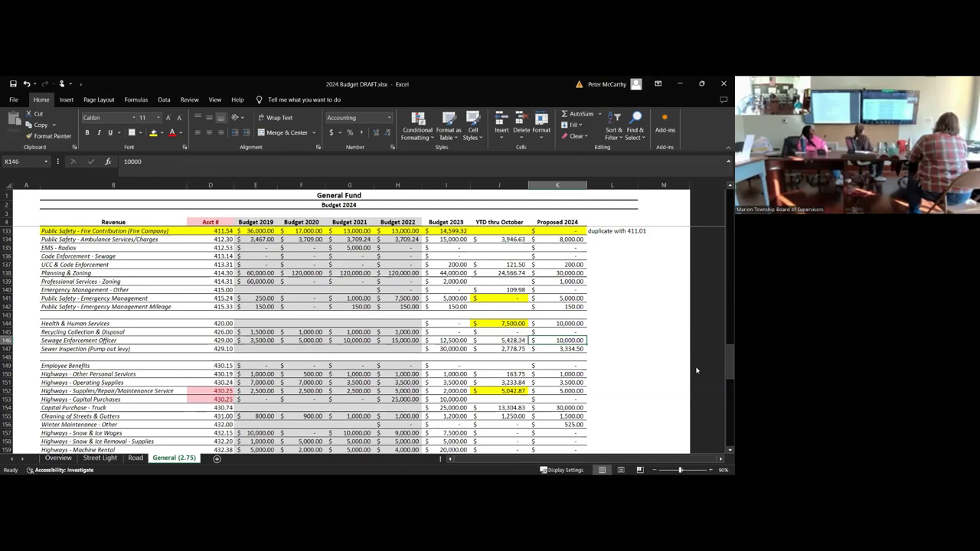
{"action": "key", "text": "Down"}
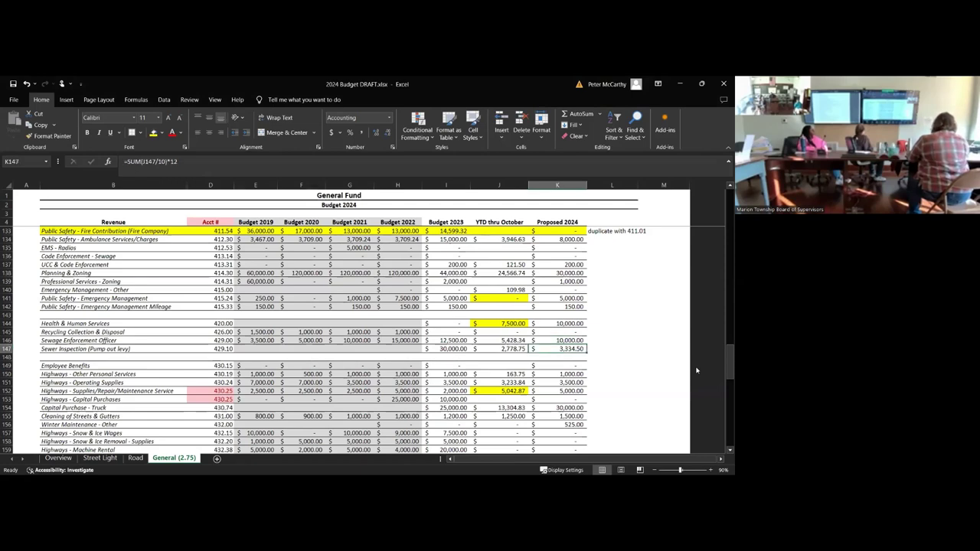
Step: Set the Proposed 2024 amounts for Sewage Enforcement Officer to 7,000 and Sewer Inspection (Pump out levy) to 3,000
{"action": "key", "text": "Up"}
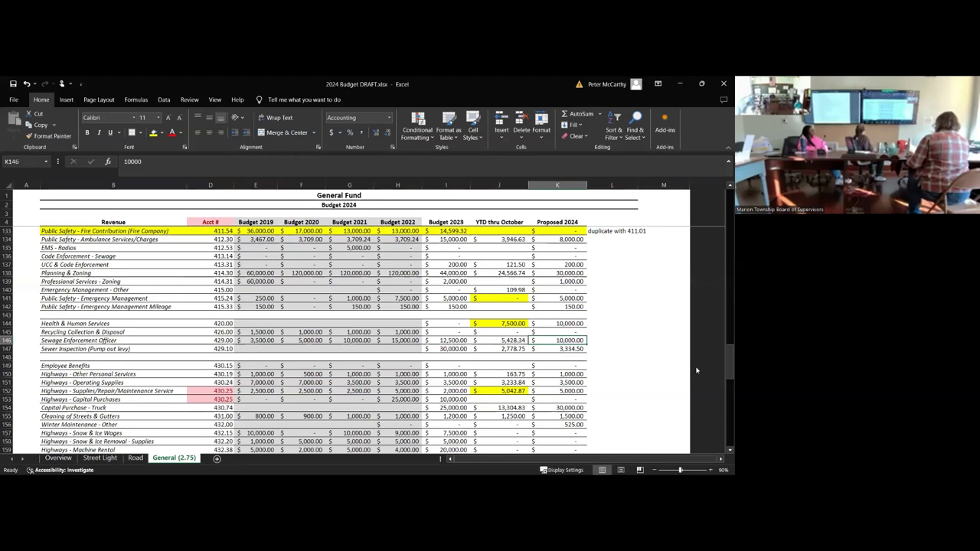
{"action": "type", "text": "7000"}
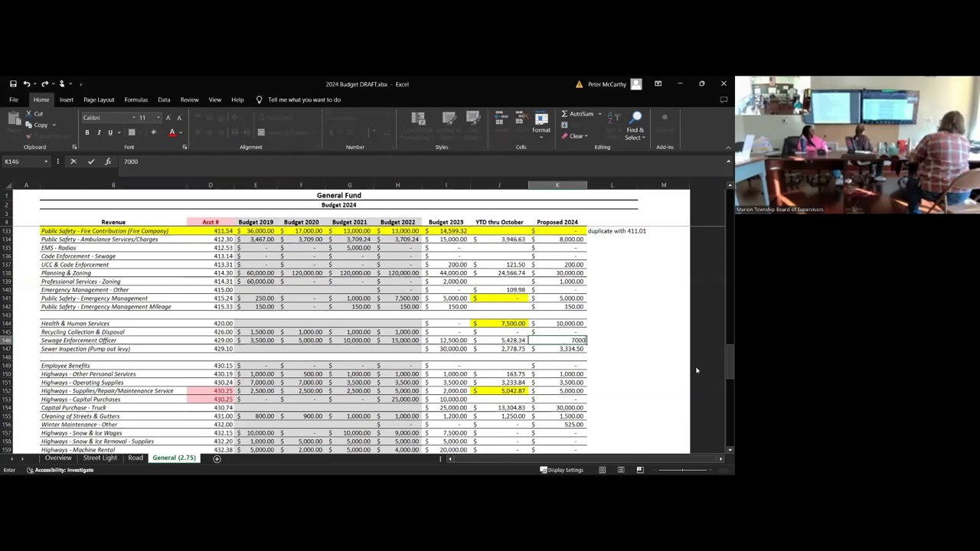
{"action": "key", "text": "Return"}
{"action": "type", "text": "3,00"}
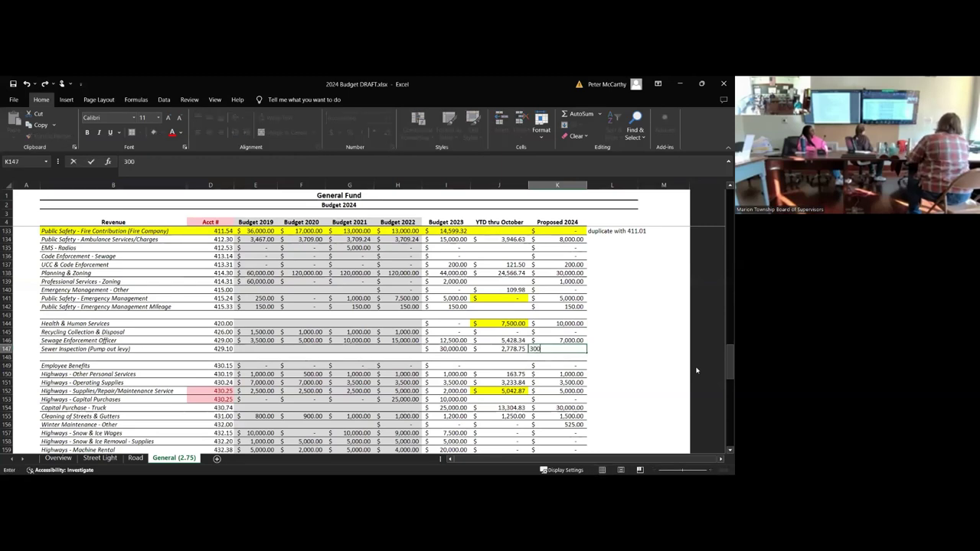
{"action": "type", "text": "0"}
{"action": "key", "text": "Return"}
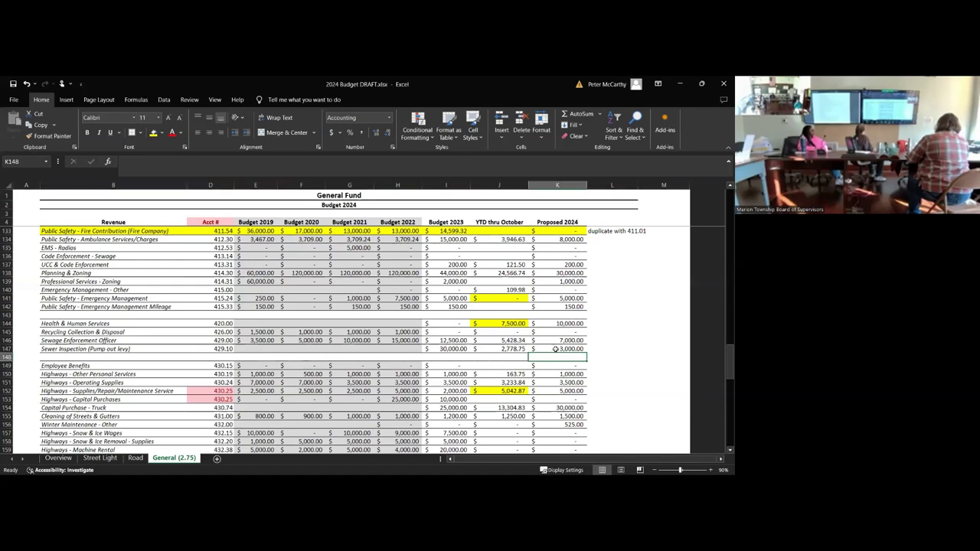
Step: Return to the Sewage Administration revenue line and check its account number and Proposed 2024 amount
{"action": "scroll", "coordinate": [555, 349], "scroll_direction": "up", "scroll_amount": 20}
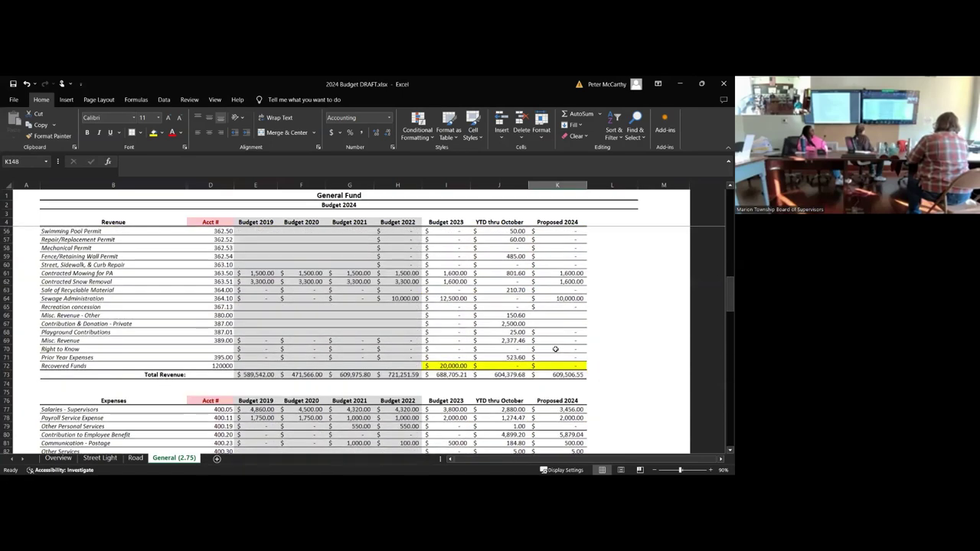
{"action": "scroll", "coordinate": [555, 349], "scroll_direction": "down", "scroll_amount": 8}
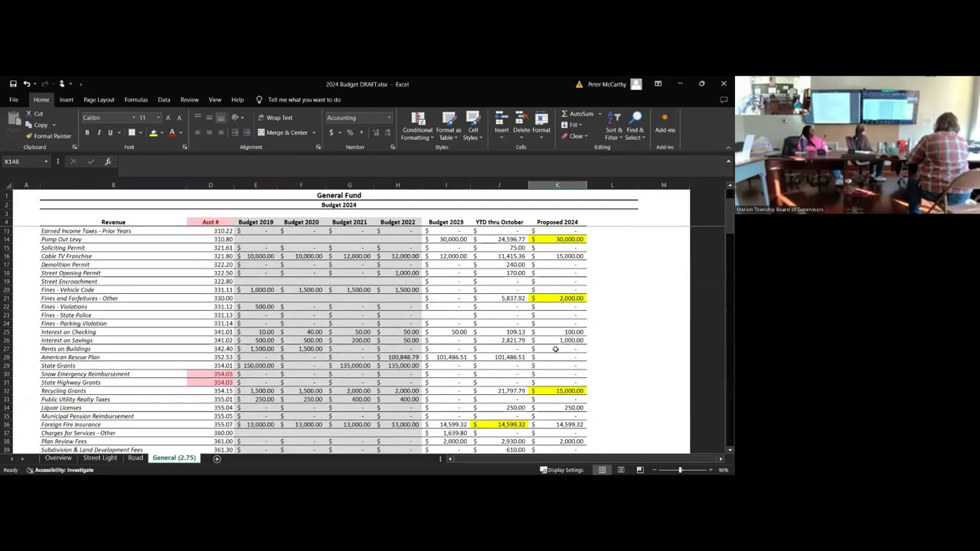
{"action": "scroll", "coordinate": [554, 349], "scroll_direction": "down", "scroll_amount": 3}
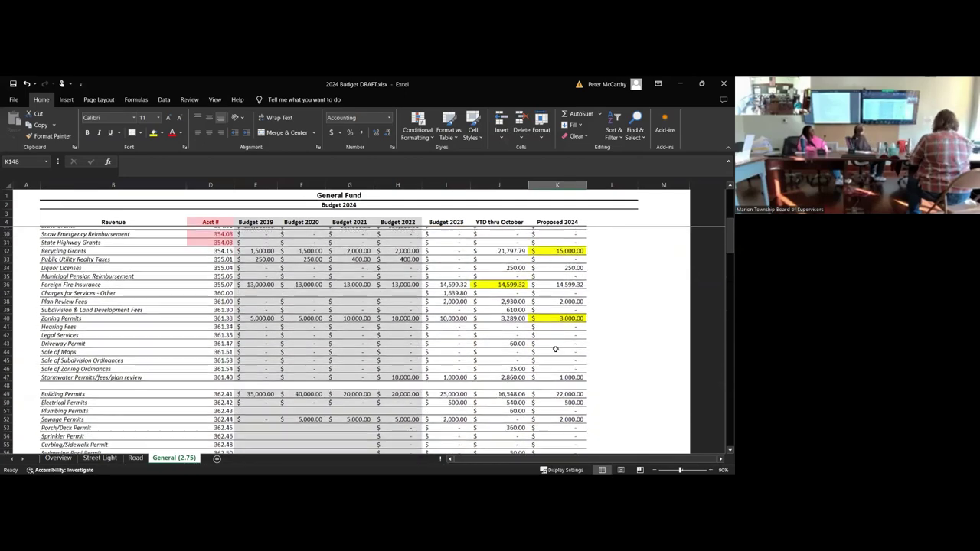
{"action": "scroll", "coordinate": [555, 349], "scroll_direction": "down", "scroll_amount": 5}
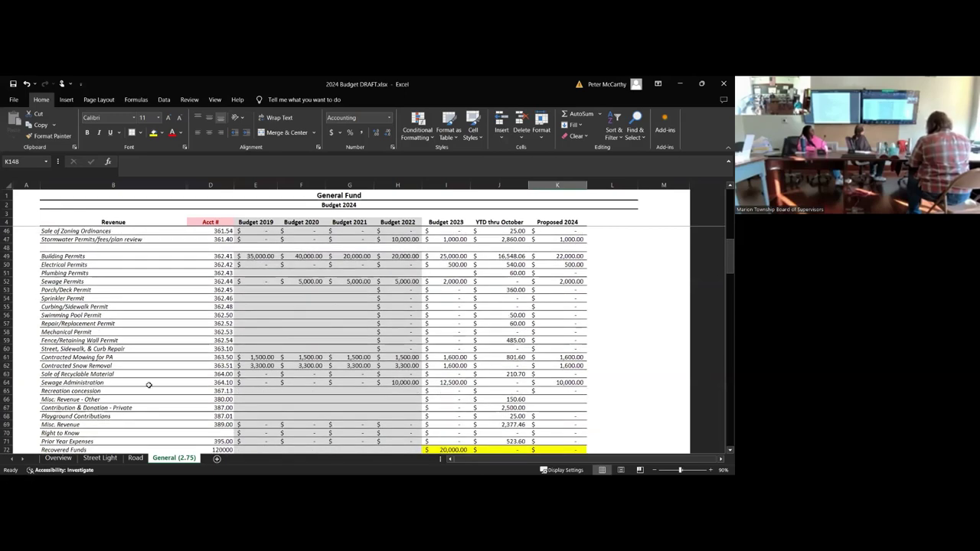
{"action": "scroll", "coordinate": [149, 385], "scroll_direction": "down", "scroll_amount": 2}
{"action": "left_click", "coordinate": [227, 349]}
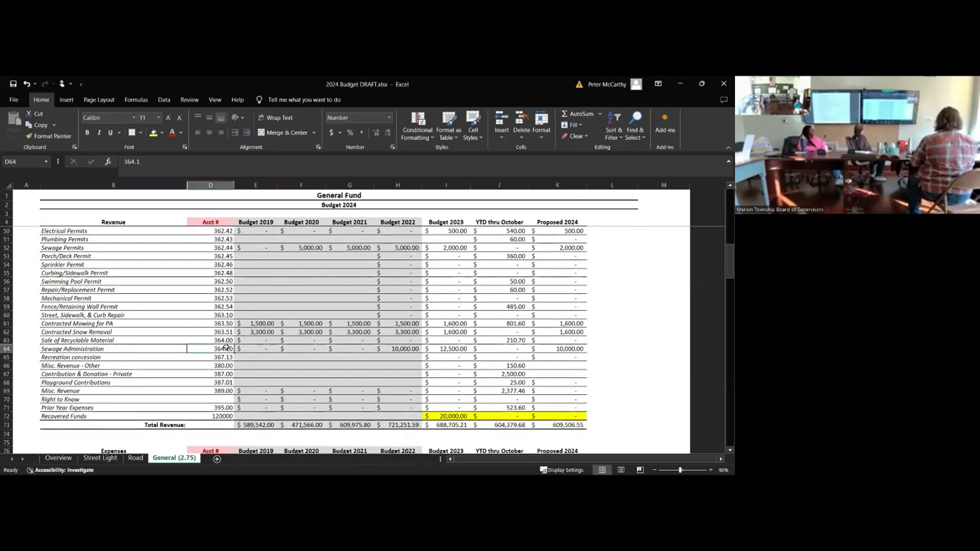
{"action": "left_click", "coordinate": [553, 346]}
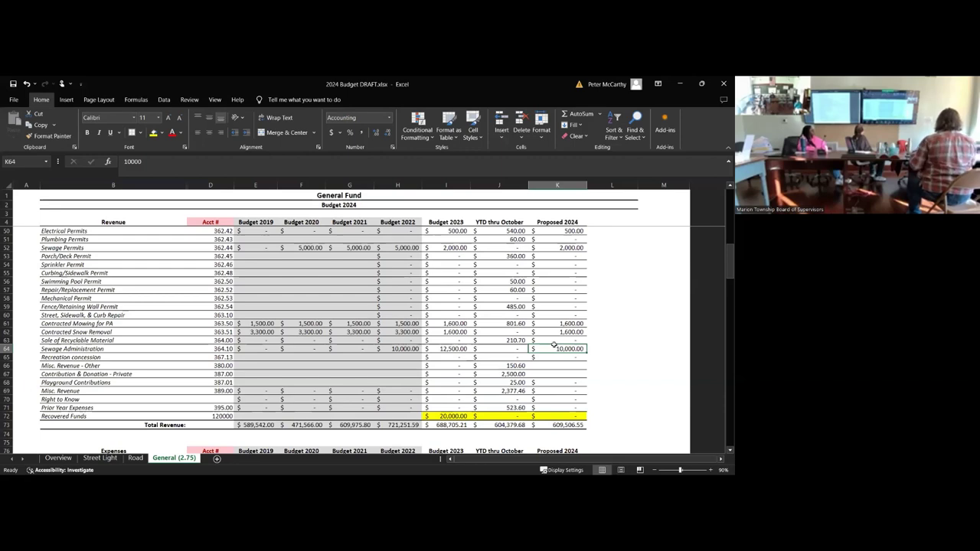
Step: Enter 0 as the Proposed 2024 amount for Misc. Revenue - Other and for Contribution & Donation - Private
{"action": "key", "text": "Down"}
{"action": "key", "text": "Down"}
{"action": "type", "text": "0"}
{"action": "key", "text": "Return"}
{"action": "type", "text": "0"}
{"action": "key", "text": "Return"}
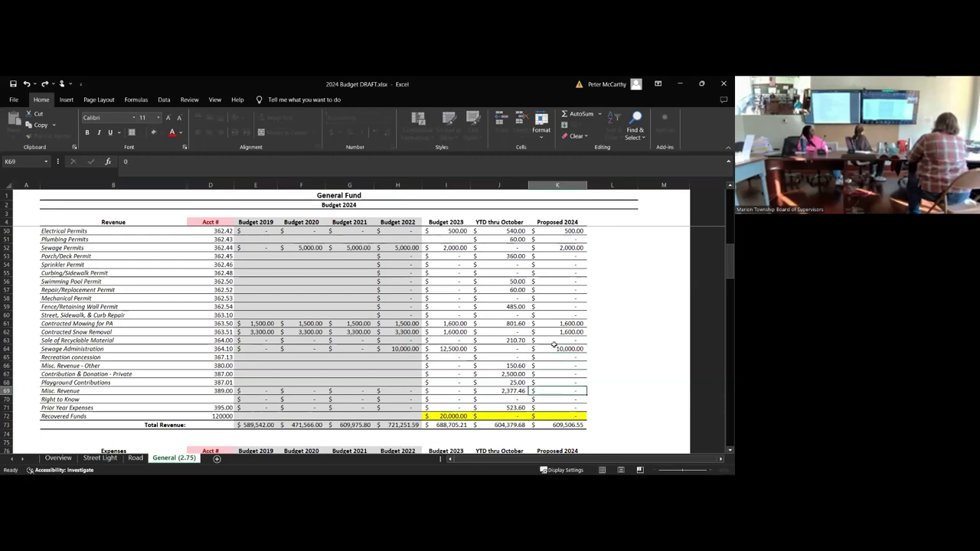
Step: Review the Proposed 2024 amounts on the last revenue lines, from Misc. Revenue down to Total Revenue
{"action": "key", "text": "Down"}
{"action": "key", "text": "Down"}
{"action": "key", "text": "Down"}
{"action": "key", "text": "Down"}
{"action": "key", "text": "Down"}
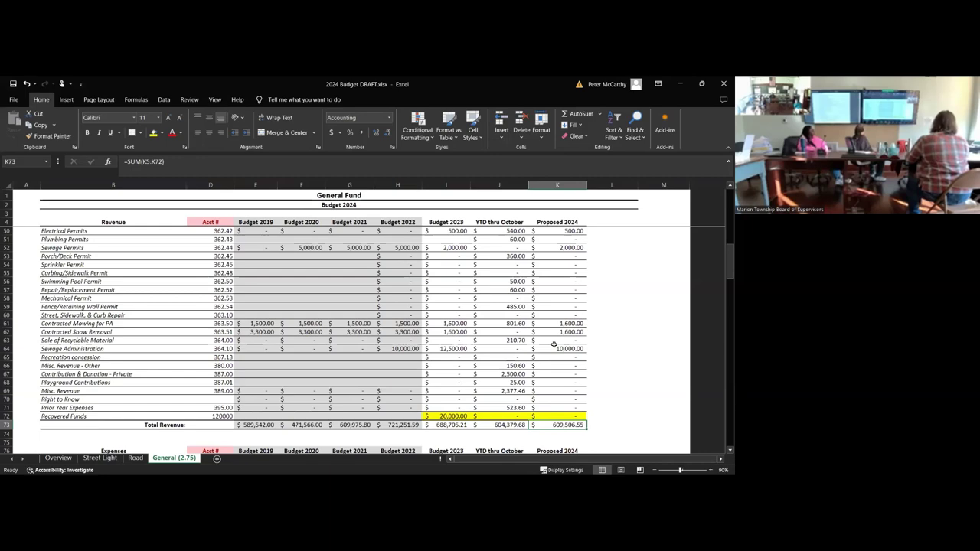
Step: Go to the Expenses section and compare the Proposed 2024 amount for Salaries - Supervisors with its Budget 2023 amount
{"action": "scroll", "coordinate": [616, 359], "scroll_direction": "down", "scroll_amount": 6}
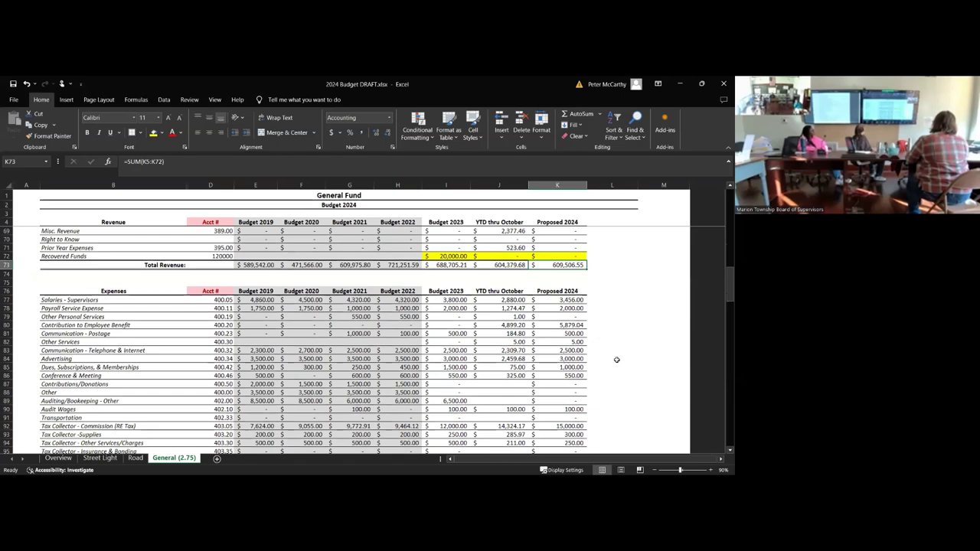
{"action": "scroll", "coordinate": [616, 359], "scroll_direction": "down", "scroll_amount": 2}
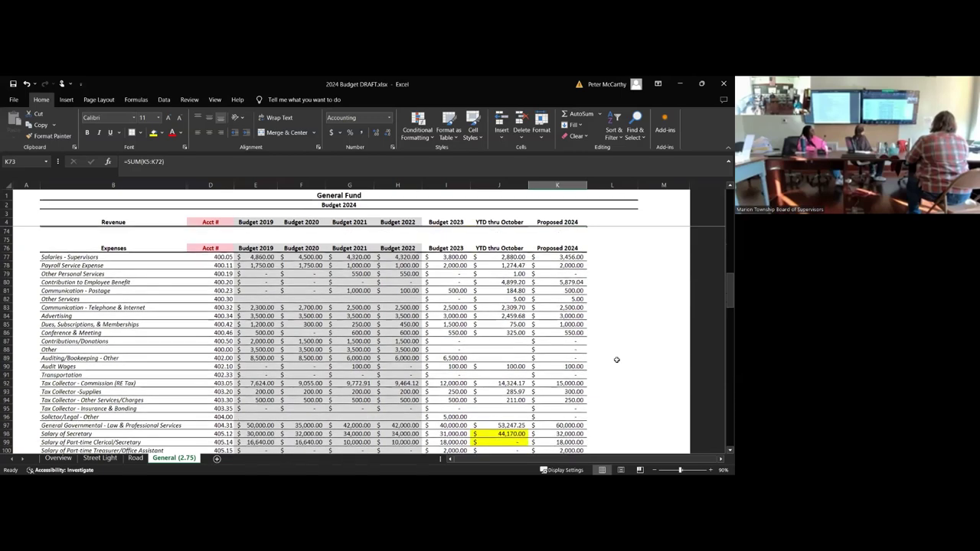
{"action": "left_click", "coordinate": [570, 258]}
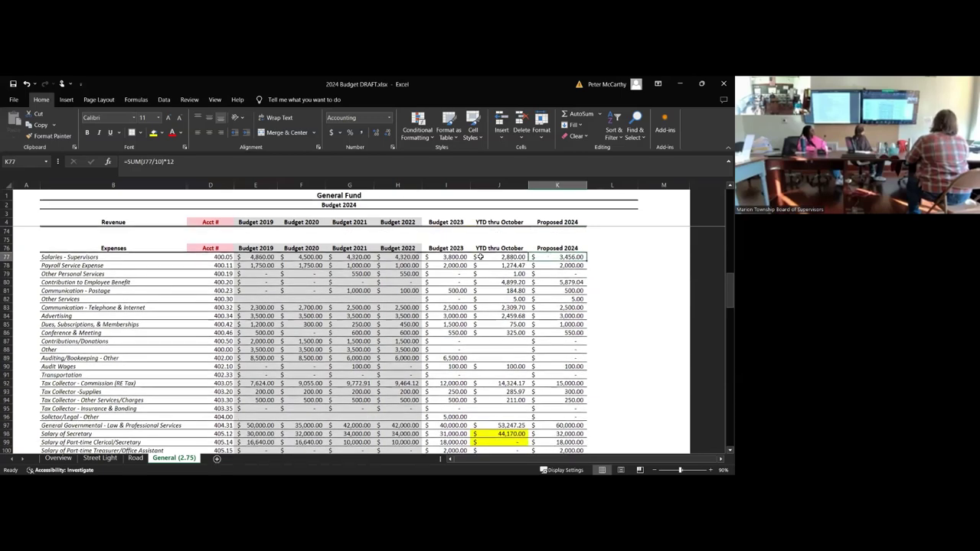
{"action": "left_click", "coordinate": [456, 260]}
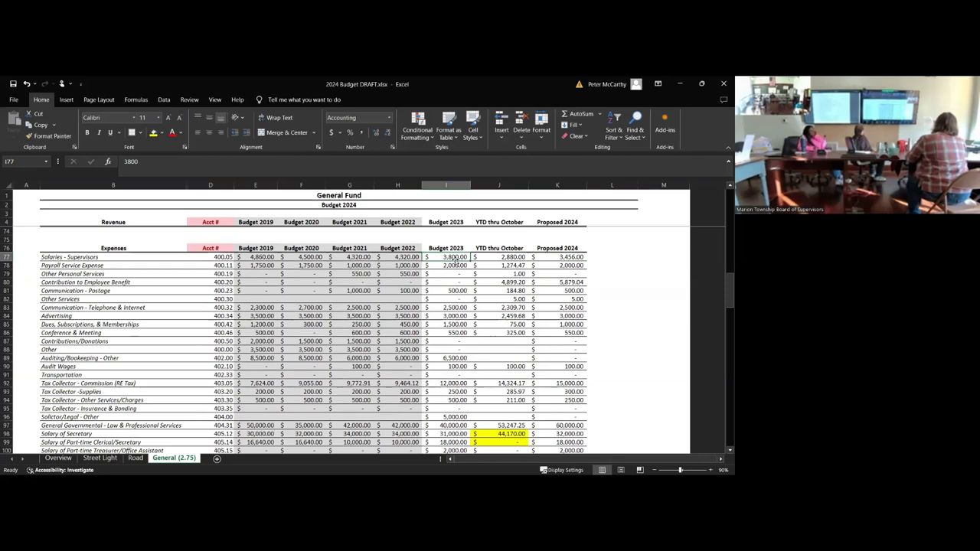
Step: Check the Proposed 2024 amounts on the first expense lines and set Payroll Service Expense to 4000
{"action": "left_click", "coordinate": [562, 257]}
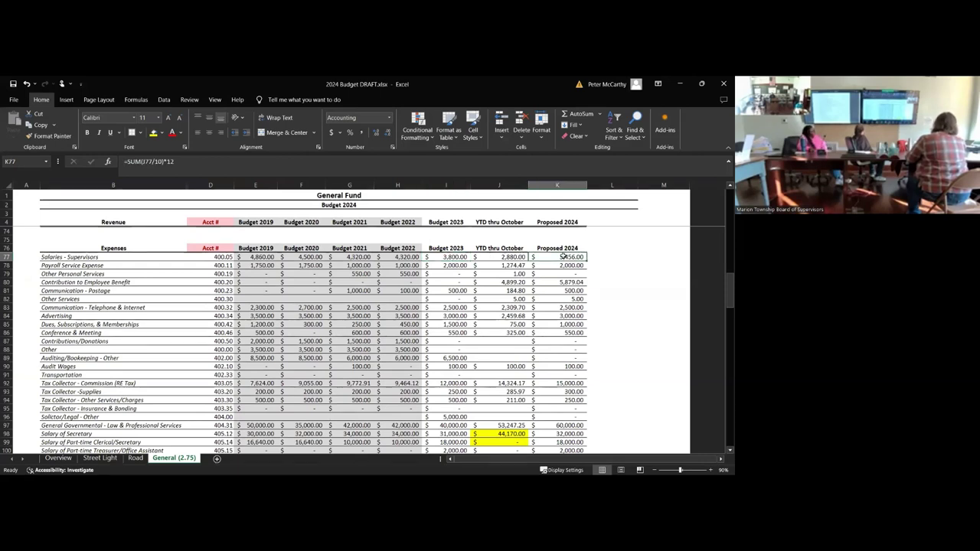
{"action": "key", "text": "Down"}
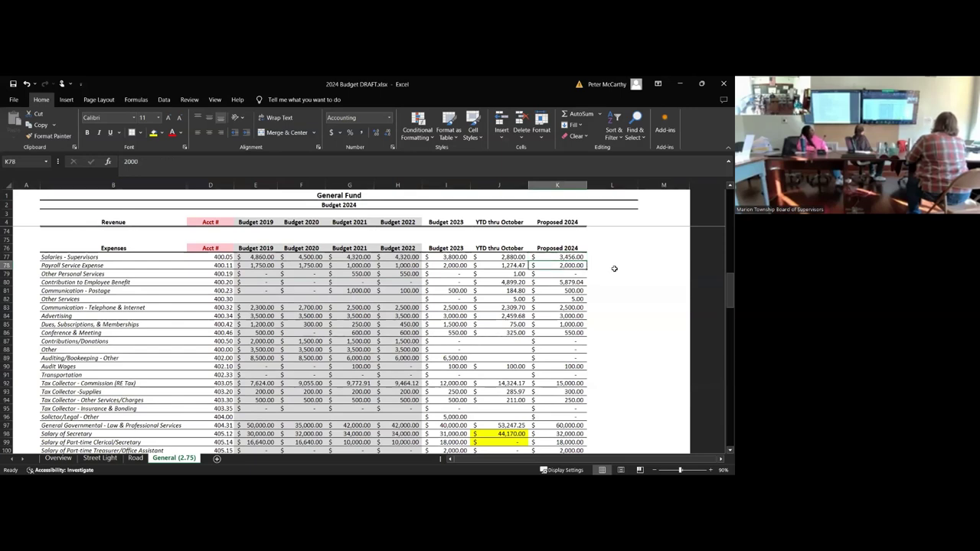
{"action": "scroll", "coordinate": [614, 268], "scroll_direction": "down", "scroll_amount": 1}
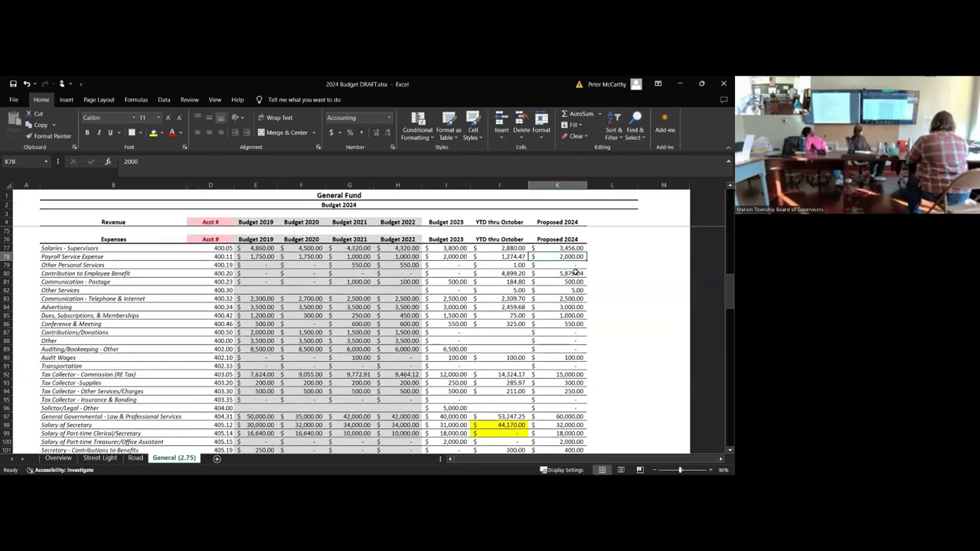
{"action": "left_click", "coordinate": [576, 273]}
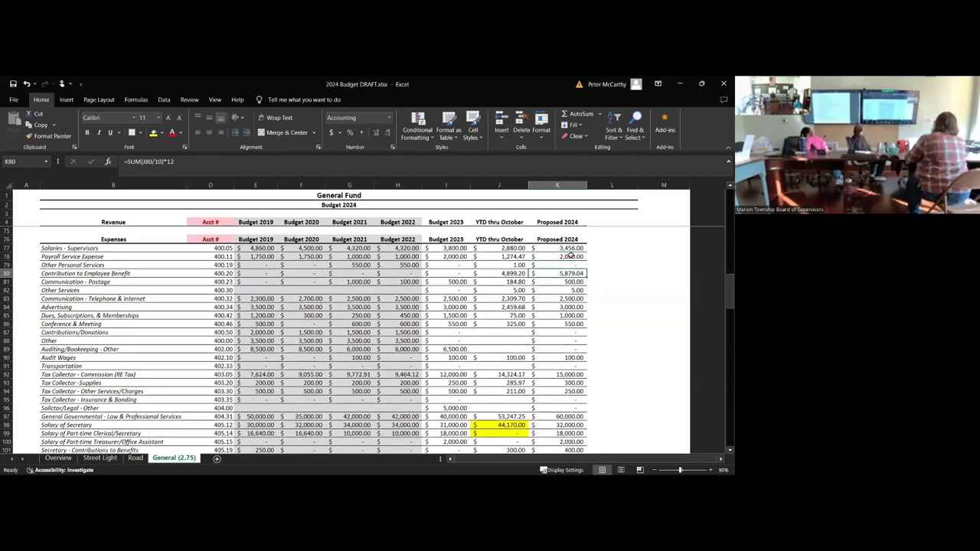
{"action": "left_click", "coordinate": [570, 256]}
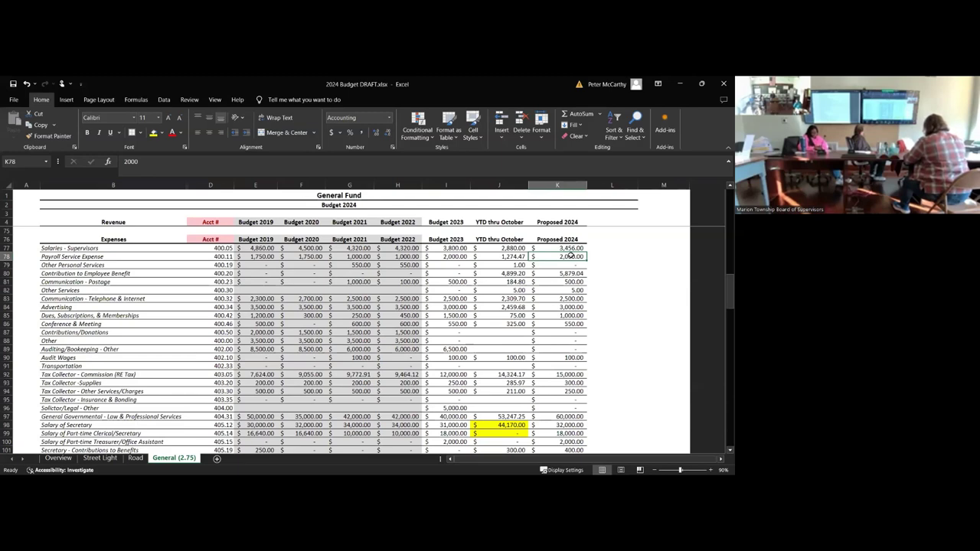
{"action": "type", "text": "40"}
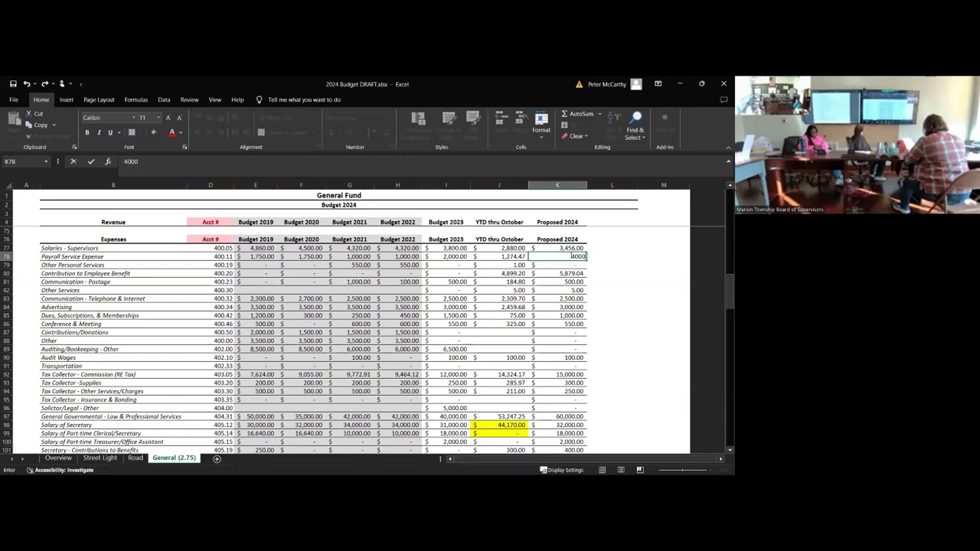
{"action": "key", "text": "Return"}
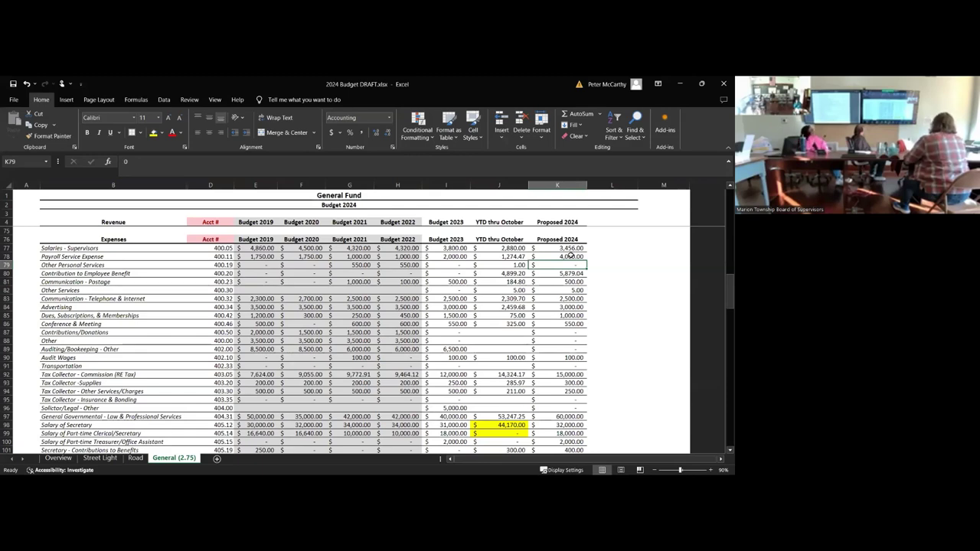
Step: Highlight the Budget 2023 cell of Contribution to Employee Benefit in yellow
{"action": "key", "text": "Down"}
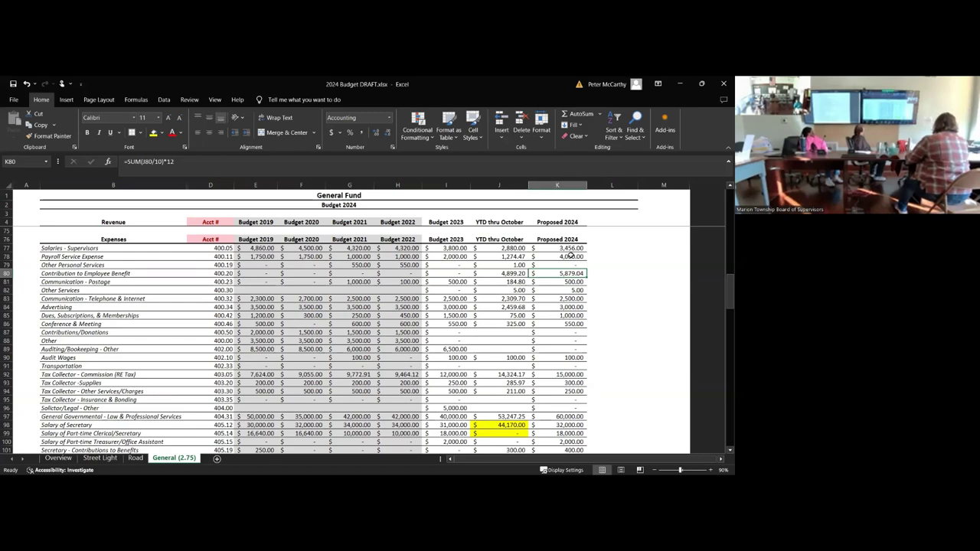
{"action": "key", "text": "Left"}
{"action": "key", "text": "Left"}
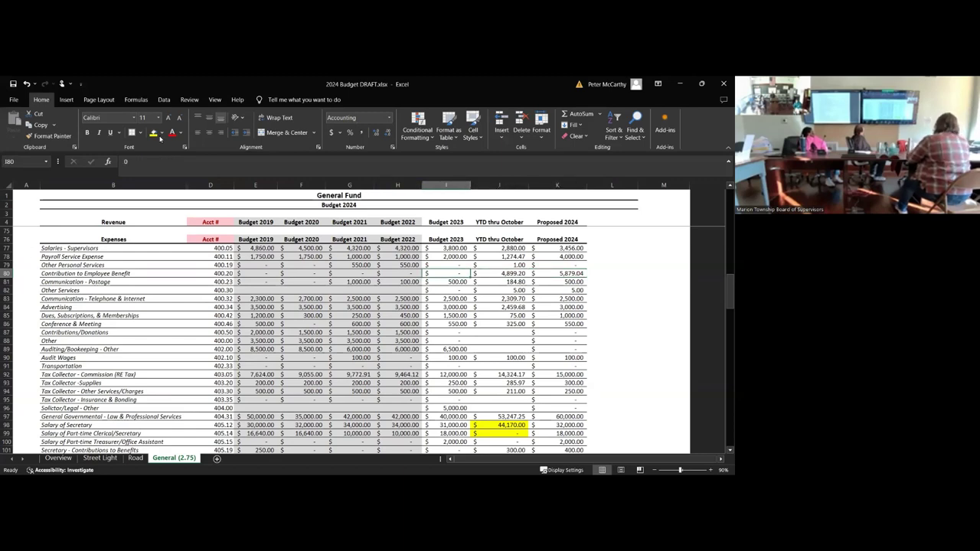
{"action": "left_click", "coordinate": [154, 133]}
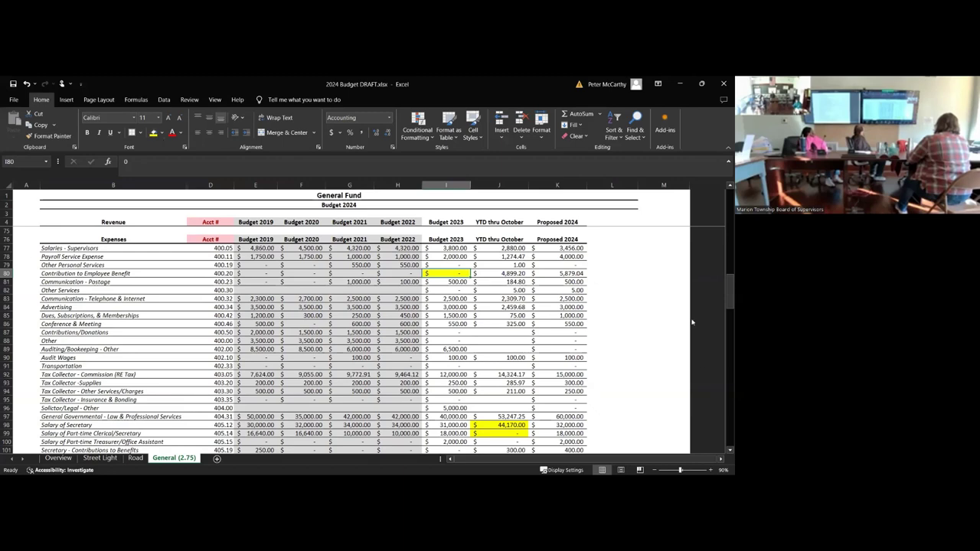
Step: Compare the YTD thru October and Proposed 2024 amounts for Contribution to Employee Benefit
{"action": "left_click", "coordinate": [548, 272]}
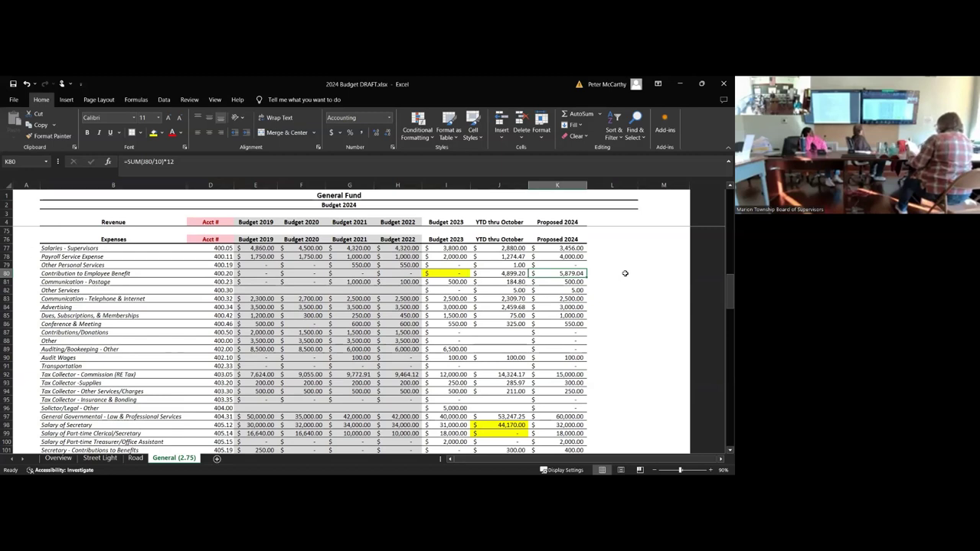
{"action": "key", "text": "Left"}
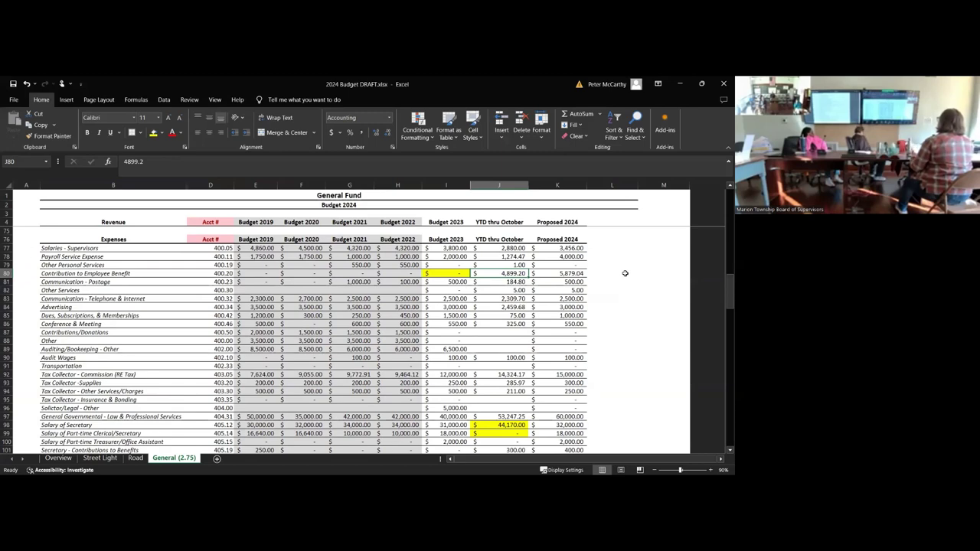
{"action": "key", "text": "Right"}
{"action": "key", "text": "Right"}
{"action": "key", "text": "Right"}
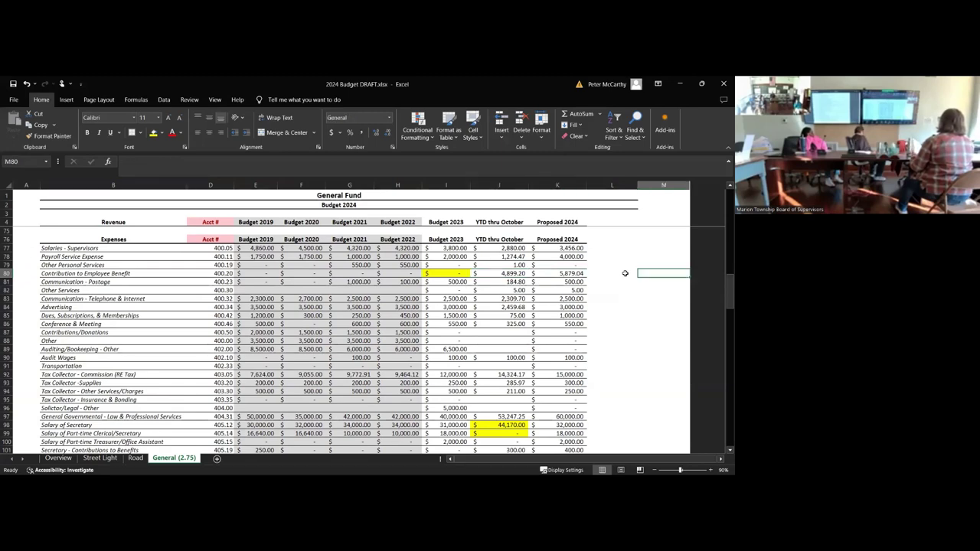
{"action": "key", "text": "Left"}
{"action": "key", "text": "Left"}
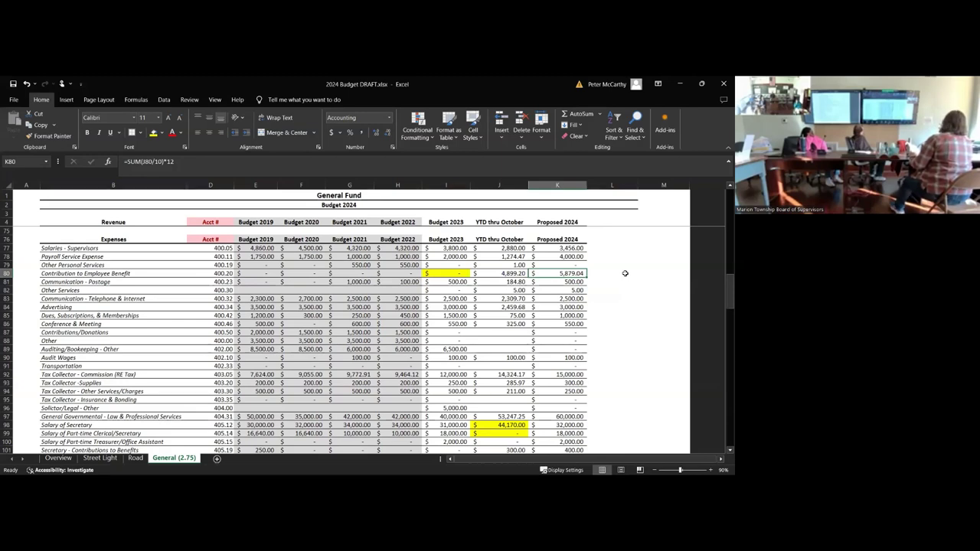
Step: Search the General Fund sheet for "pension" and close the search
{"action": "key", "text": "ctrl+f"}
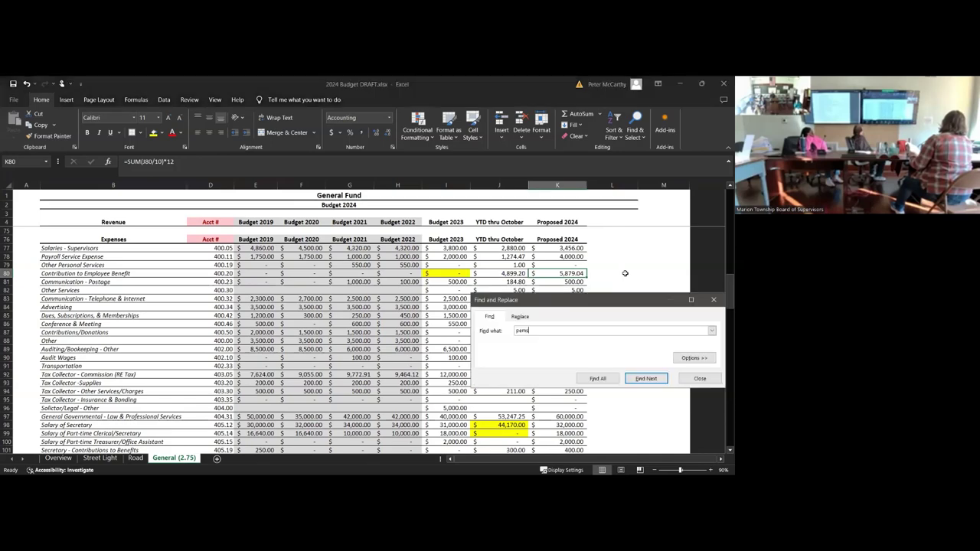
{"action": "type", "text": "p"}
{"action": "type", "text": "a"}
{"action": "key", "text": "Return"}
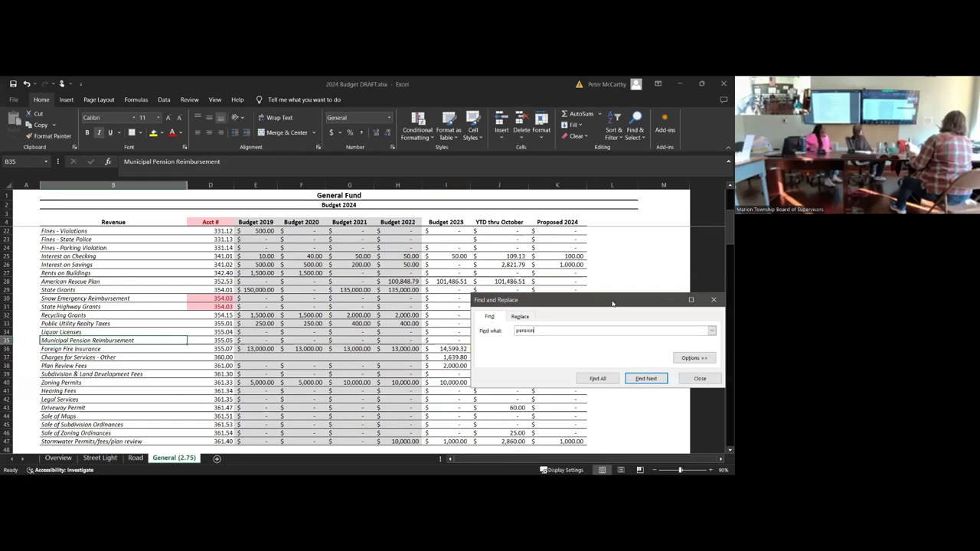
{"action": "left_click_drag", "start_coordinate": [612, 304], "coordinate": [450, 358]}
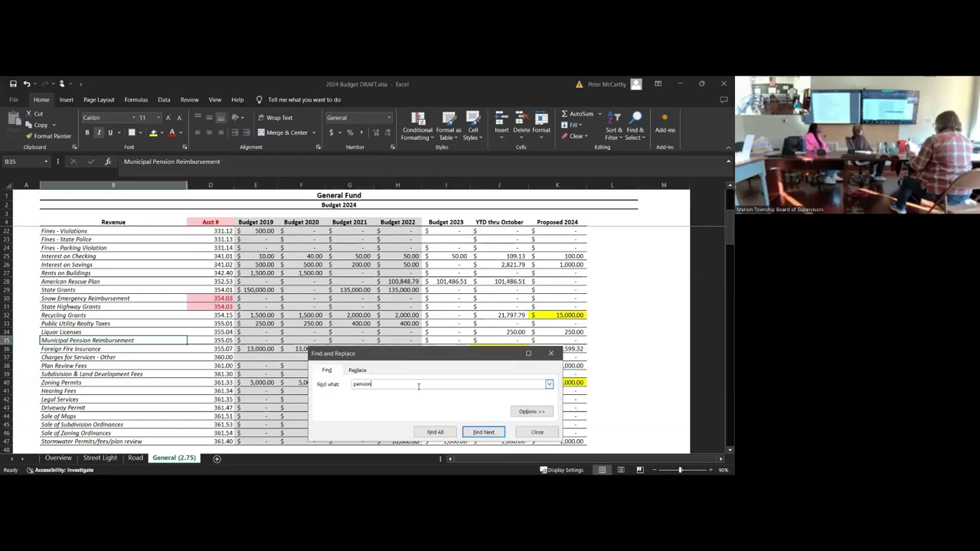
{"action": "left_click", "coordinate": [537, 431]}
Step: Look through the revenue lines and the expense lines down to Public Safety - Emergency Management for pension-related entries
{"action": "scroll", "coordinate": [540, 284], "scroll_direction": "up", "scroll_amount": 3}
{"action": "scroll", "coordinate": [539, 284], "scroll_direction": "up", "scroll_amount": 4}
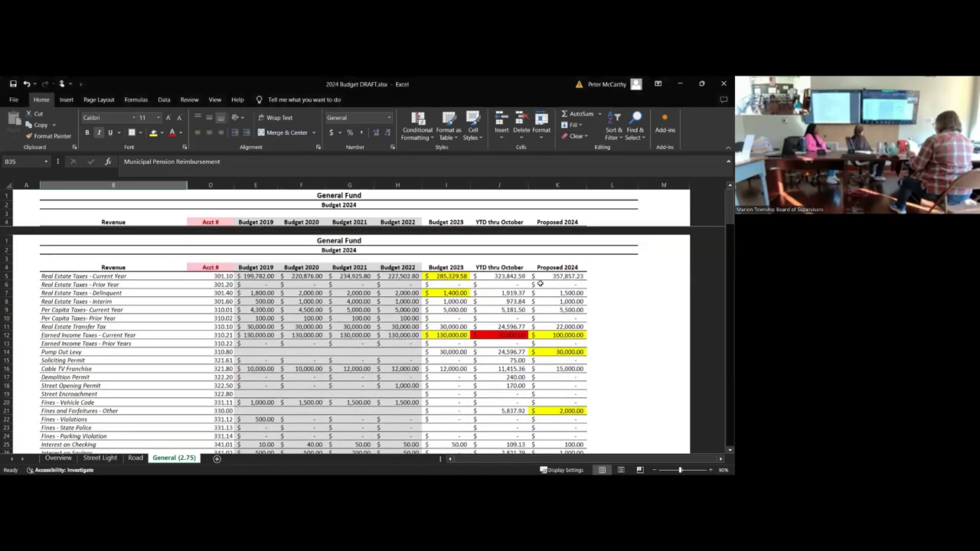
{"action": "scroll", "coordinate": [539, 284], "scroll_direction": "down", "scroll_amount": 6}
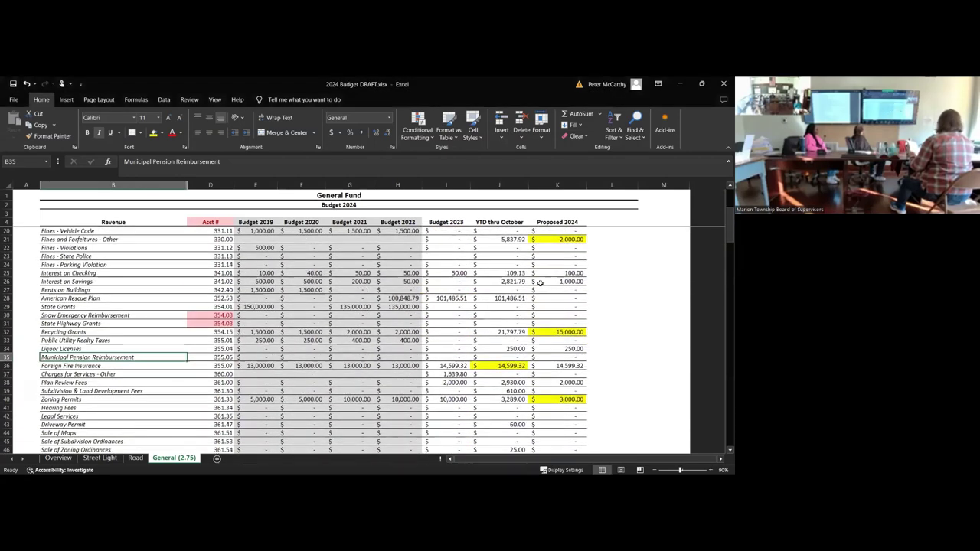
{"action": "scroll", "coordinate": [539, 283], "scroll_direction": "down", "scroll_amount": 20}
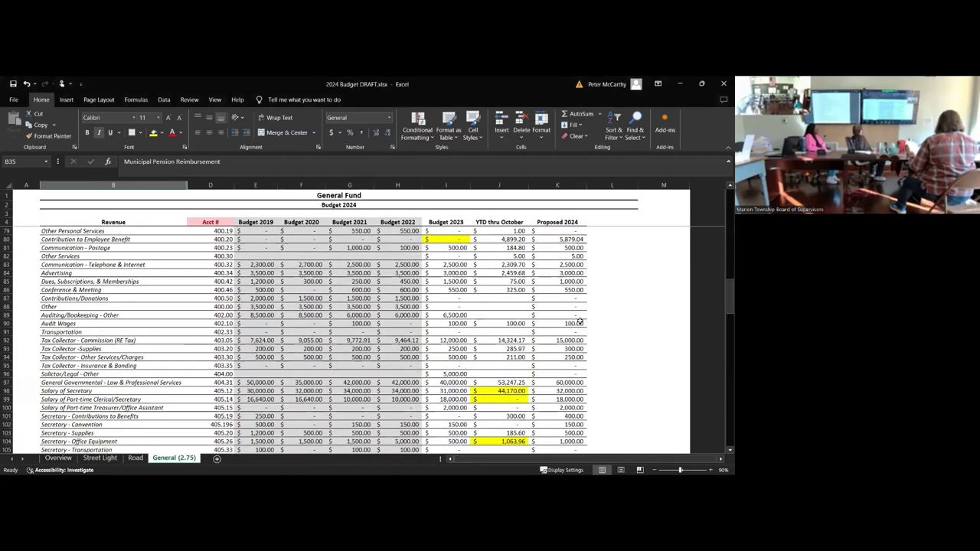
{"action": "left_click", "coordinate": [576, 321]}
{"action": "scroll", "coordinate": [580, 320], "scroll_direction": "down", "scroll_amount": 6}
{"action": "scroll", "coordinate": [579, 319], "scroll_direction": "down", "scroll_amount": 2}
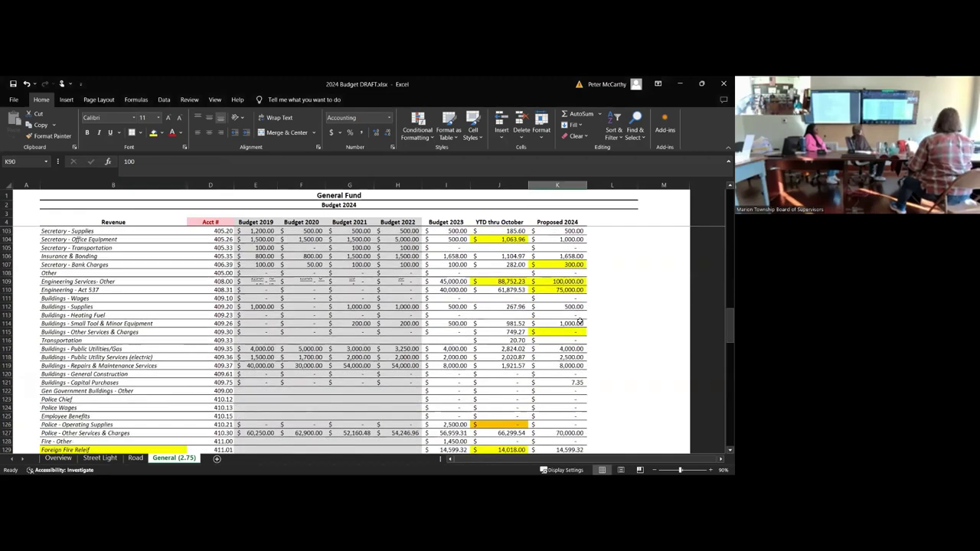
{"action": "scroll", "coordinate": [579, 321], "scroll_direction": "down", "scroll_amount": 1}
{"action": "scroll", "coordinate": [580, 321], "scroll_direction": "down", "scroll_amount": 3}
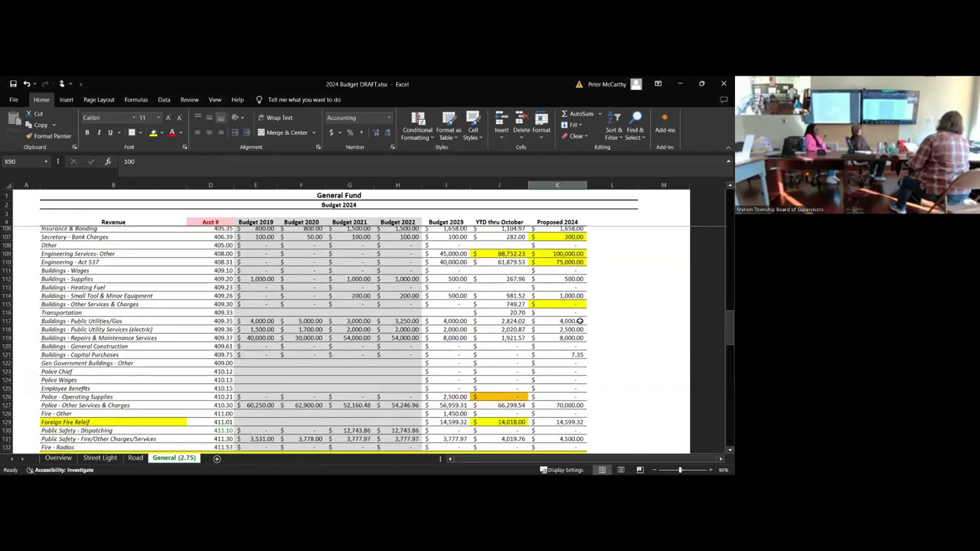
{"action": "scroll", "coordinate": [580, 321], "scroll_direction": "down", "scroll_amount": 1}
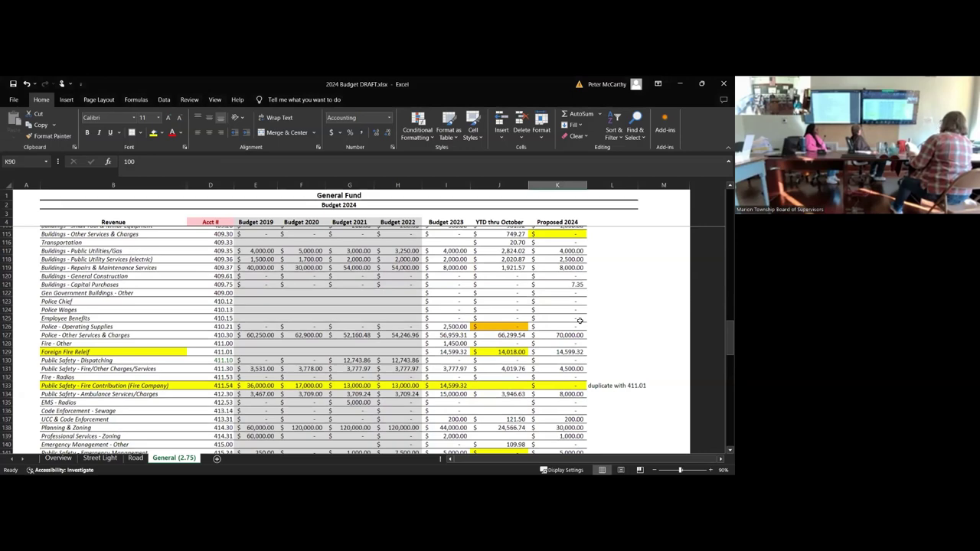
{"action": "scroll", "coordinate": [580, 320], "scroll_direction": "down", "scroll_amount": 1}
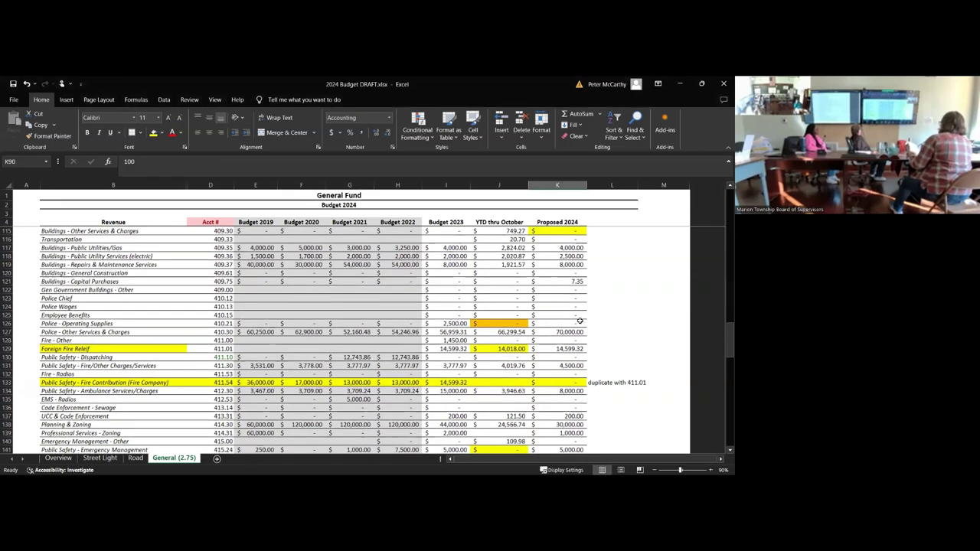
Step: Return to the start of the Expenses section and check the Proposed 2024 amounts for Communication - Postage and Other Services
{"action": "scroll", "coordinate": [579, 320], "scroll_direction": "up", "scroll_amount": 10}
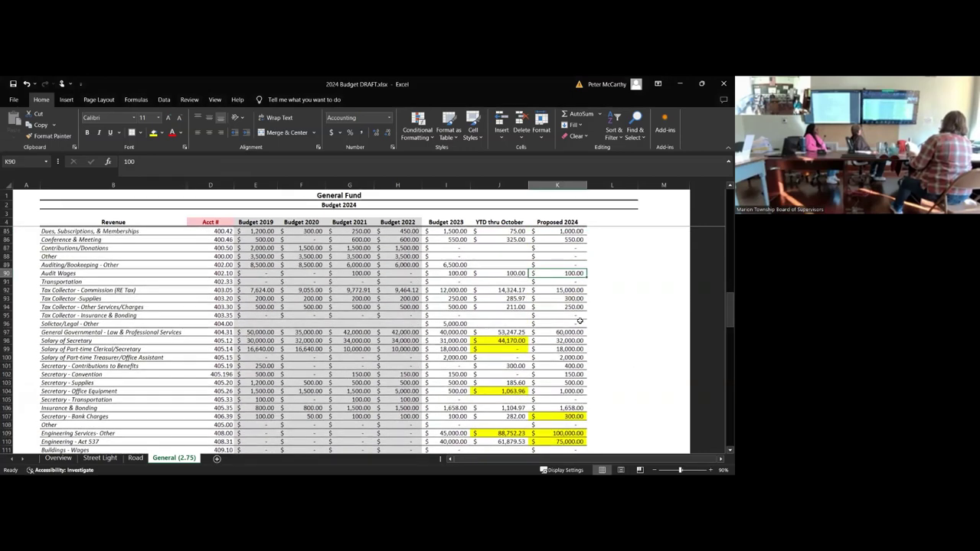
{"action": "scroll", "coordinate": [580, 321], "scroll_direction": "up", "scroll_amount": 3}
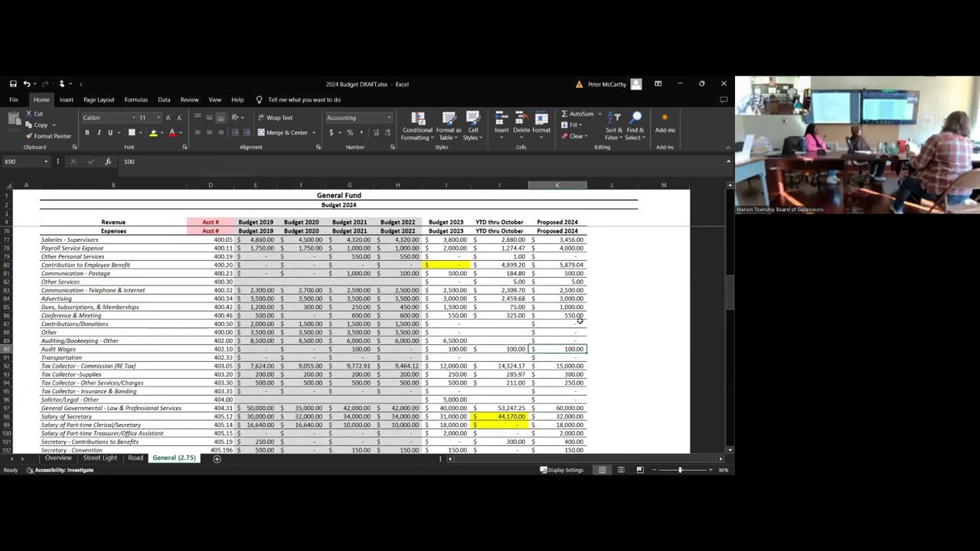
{"action": "scroll", "coordinate": [579, 320], "scroll_direction": "up", "scroll_amount": 1}
{"action": "scroll", "coordinate": [579, 321], "scroll_direction": "down", "scroll_amount": 1}
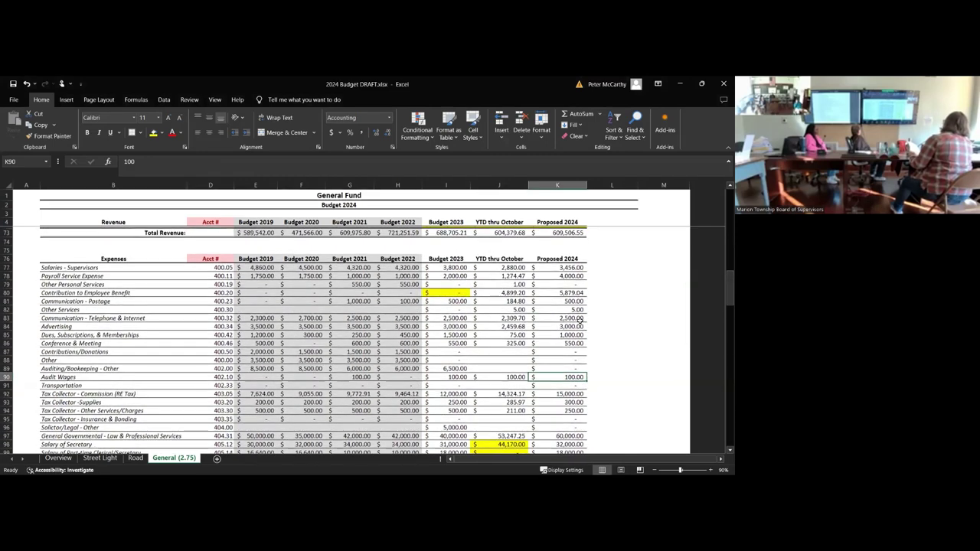
{"action": "scroll", "coordinate": [580, 320], "scroll_direction": "down", "scroll_amount": 2}
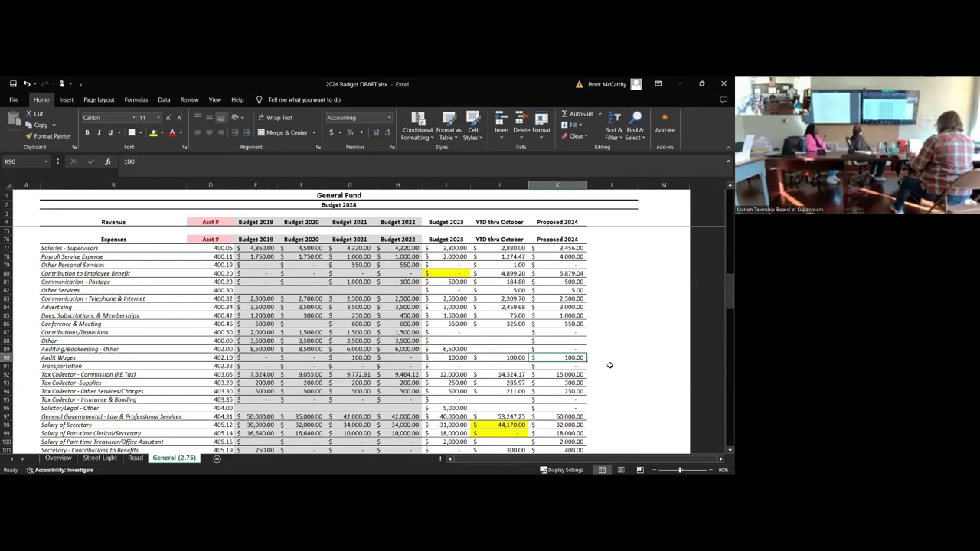
{"action": "scroll", "coordinate": [609, 365], "scroll_direction": "down", "scroll_amount": 1}
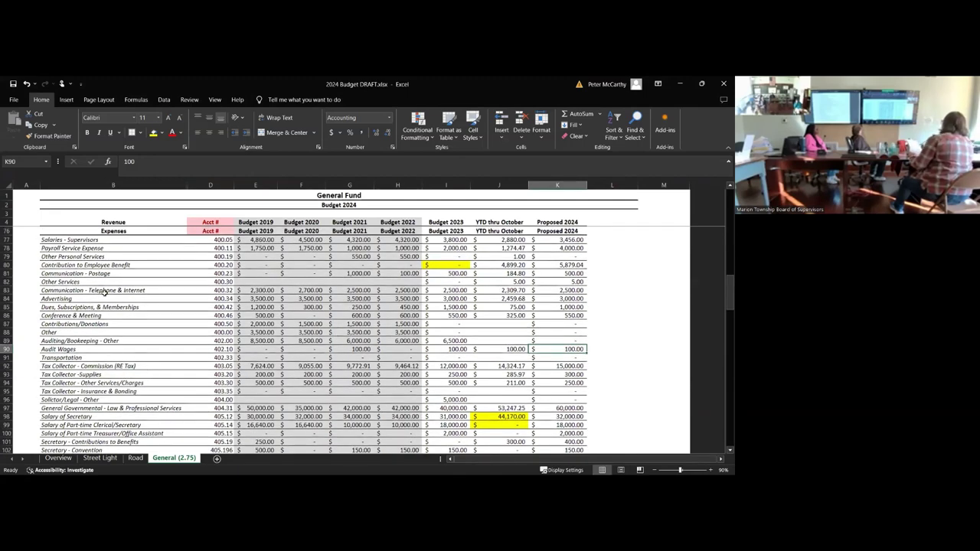
{"action": "left_click_drag", "start_coordinate": [82, 282], "coordinate": [564, 276]}
{"action": "left_click", "coordinate": [565, 274]}
{"action": "left_click", "coordinate": [565, 279]}
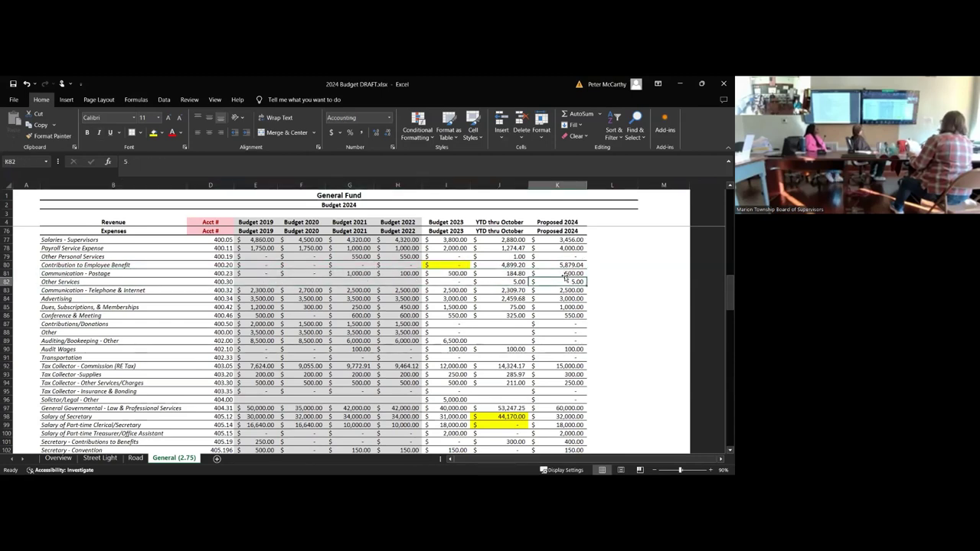
Step: Enter 5 as the Budget 2023 amount for Other Services
{"action": "key", "text": "Down"}
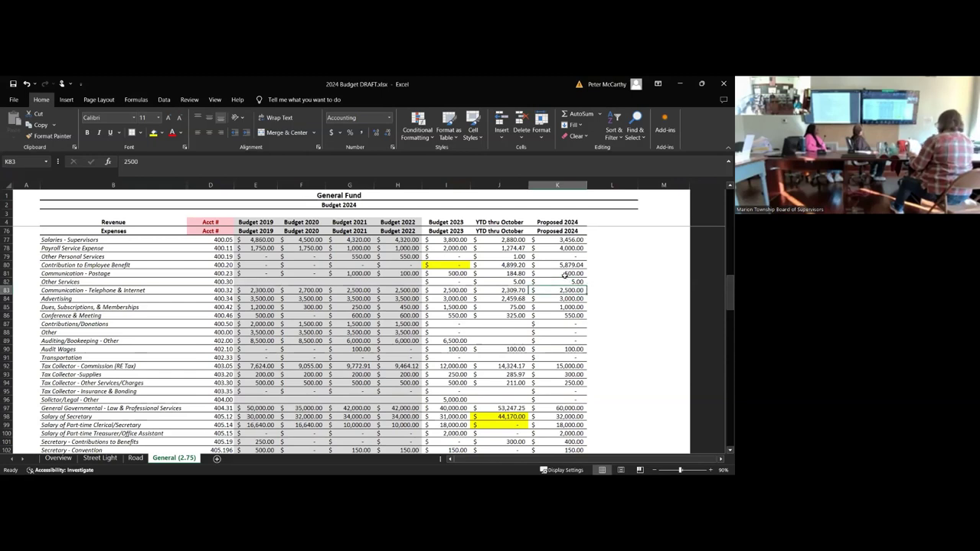
{"action": "key", "text": "Up"}
{"action": "key", "text": "Left"}
{"action": "key", "text": "Left"}
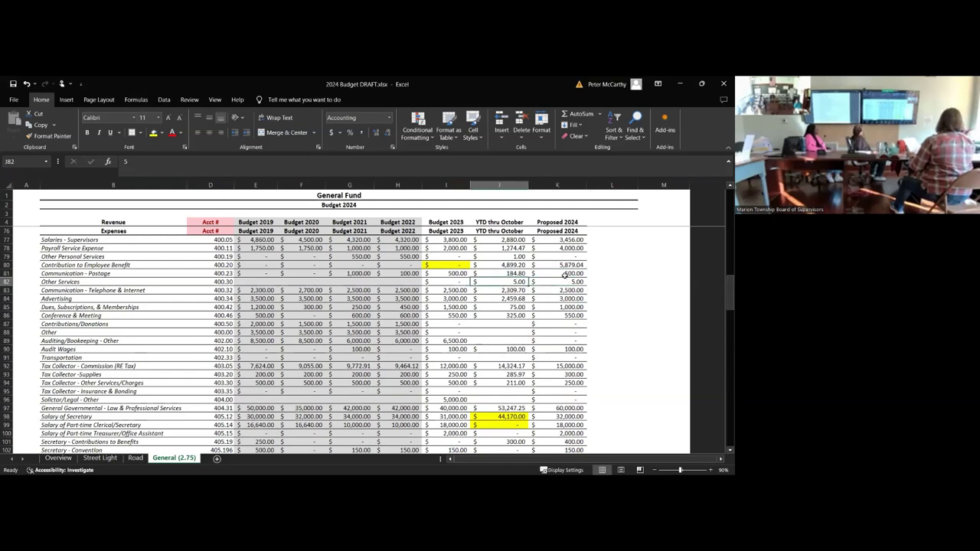
{"action": "key", "text": "Down"}
Step: Review the Proposed 2024 amounts for Communication - Telephone & Internet, Advertising, and Dues, Subscriptions, & Memberships
{"action": "key", "text": "Right"}
{"action": "key", "text": "Right"}
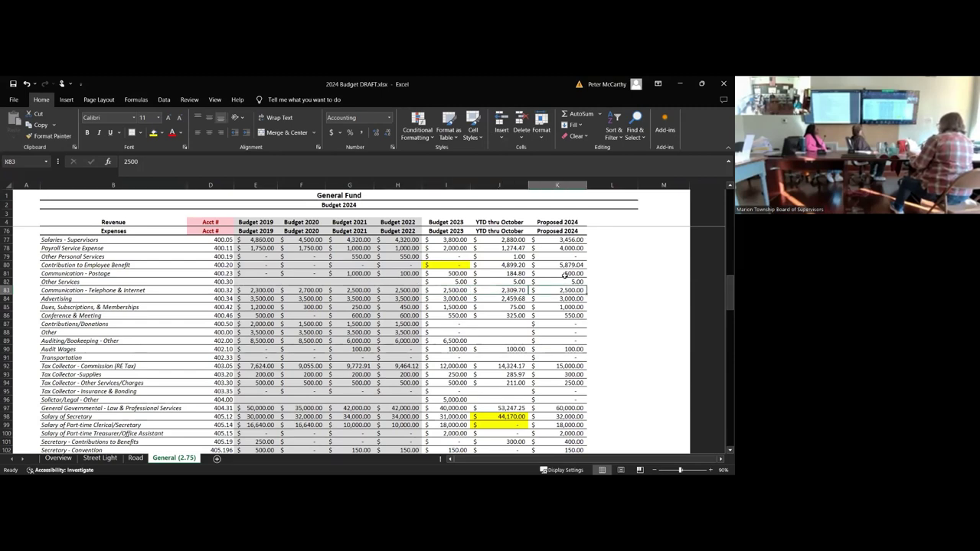
{"action": "key", "text": "Down"}
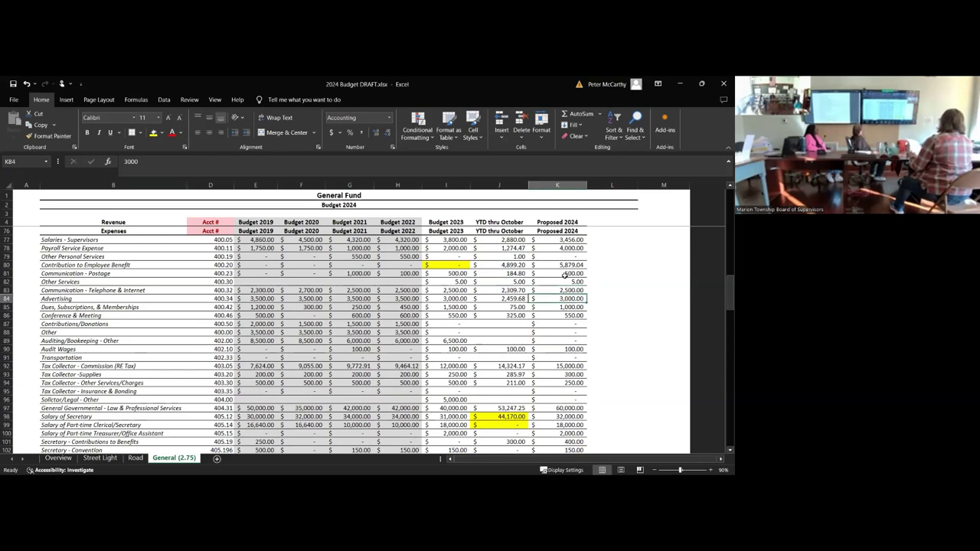
{"action": "key", "text": "Down"}
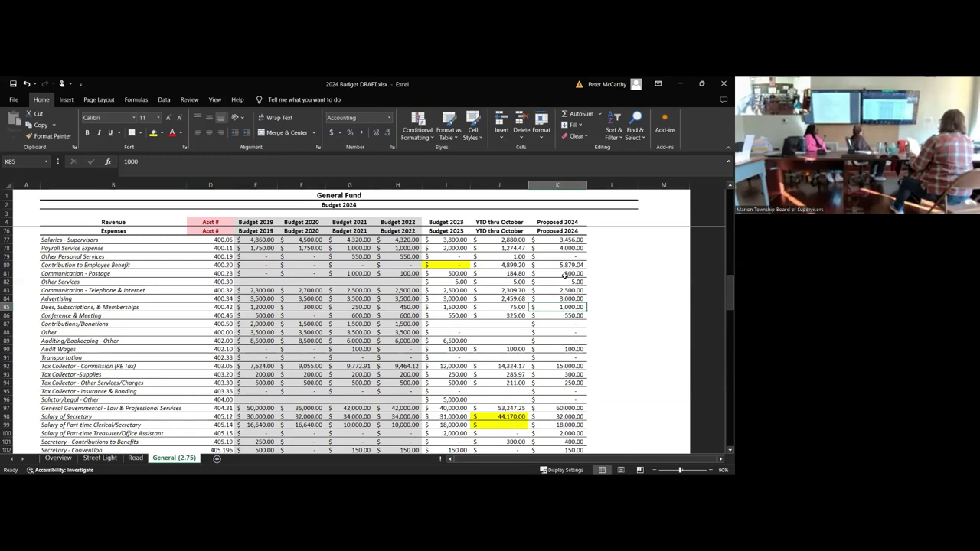
Step: Review the Proposed 2024 amounts from Conference & Meeting through Audit Wages, including Contributions/Donations and Auditing/Bookeeping - Other
{"action": "key", "text": "Down"}
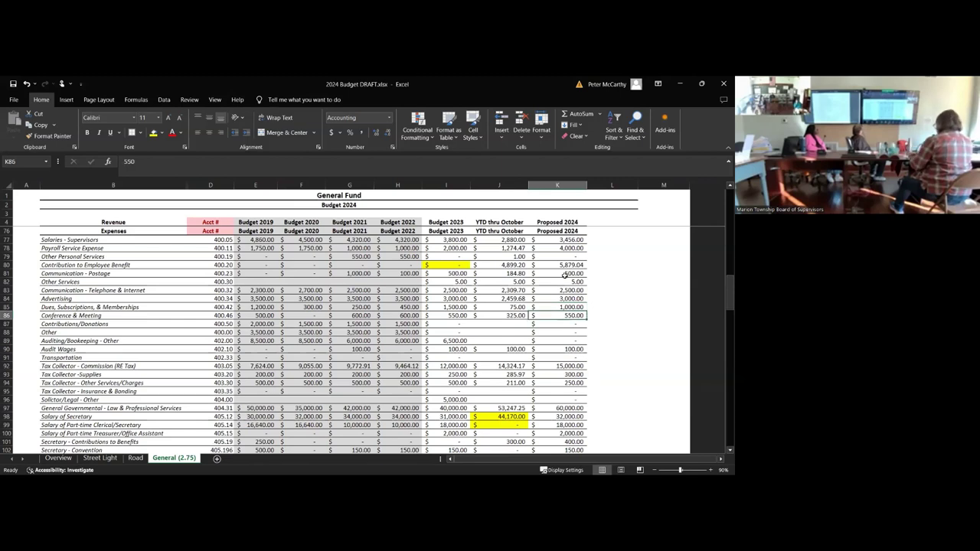
{"action": "key", "text": "Down"}
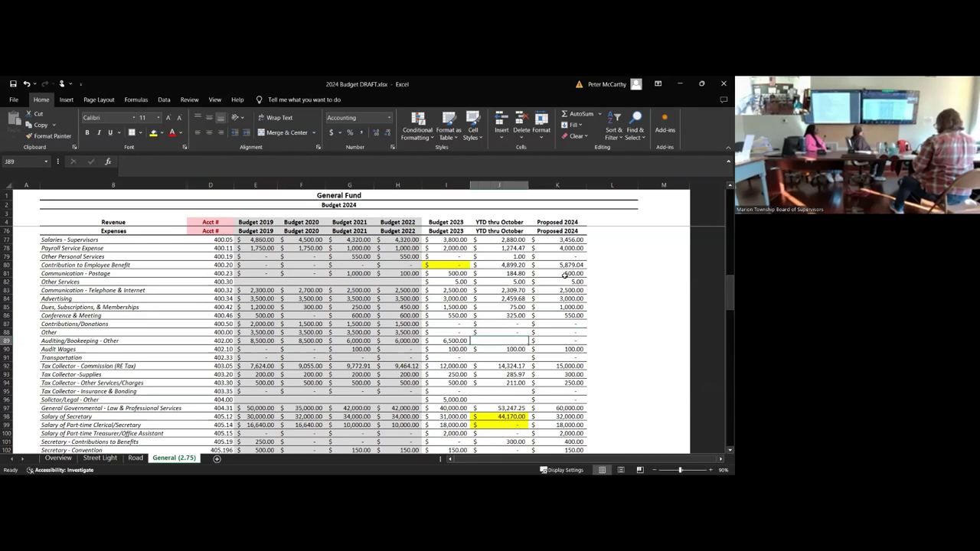
{"action": "left_click", "coordinate": [564, 275]}
{"action": "key", "text": "Down"}
{"action": "key", "text": "Down"}
{"action": "key", "text": "Down"}
{"action": "key", "text": "Down"}
{"action": "key", "text": "Down"}
{"action": "key", "text": "Down"}
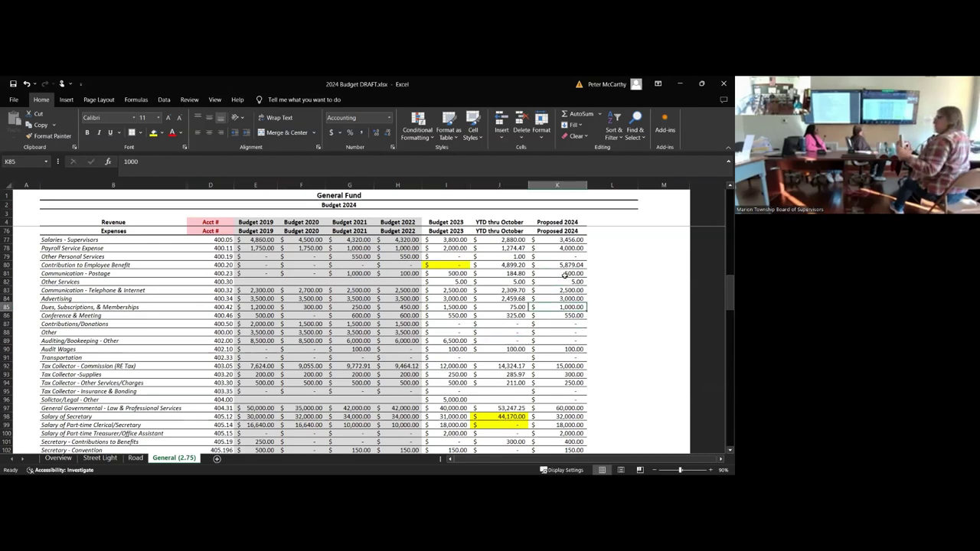
{"action": "key", "text": "Down"}
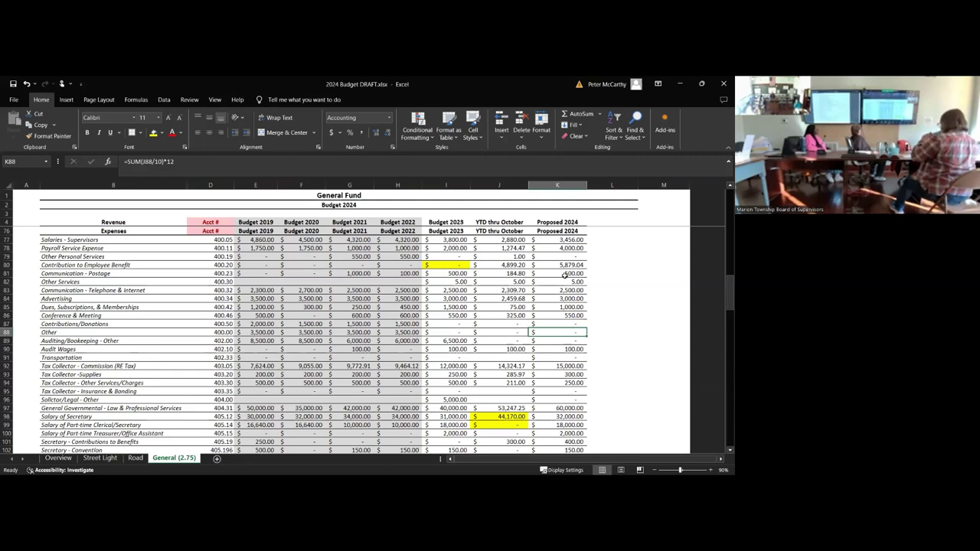
{"action": "key", "text": "Down"}
{"action": "key", "text": "Down"}
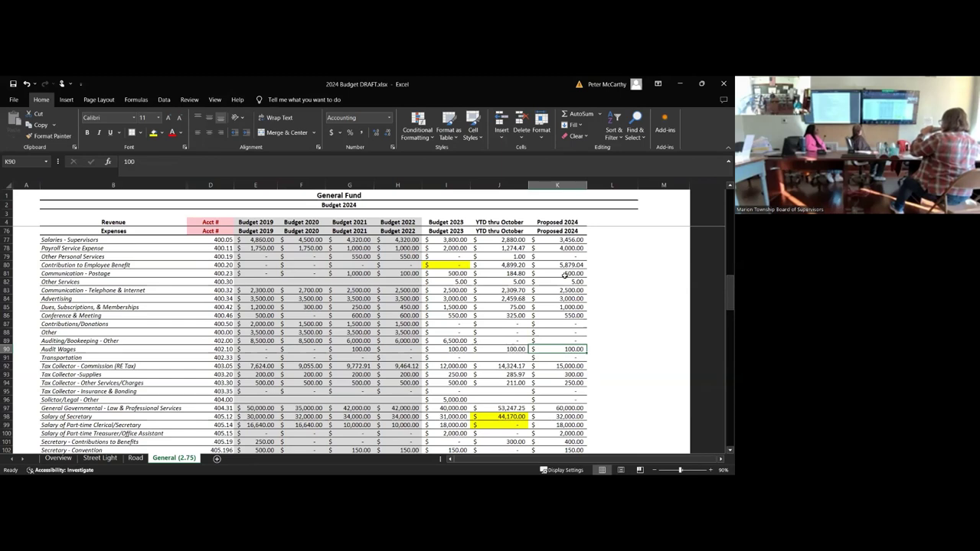
Step: Review the Proposed 2024 amounts for Tax Collector - Commission (RE Tax), Supplies, and Other Services/Charges
{"action": "key", "text": "Down"}
{"action": "key", "text": "Down"}
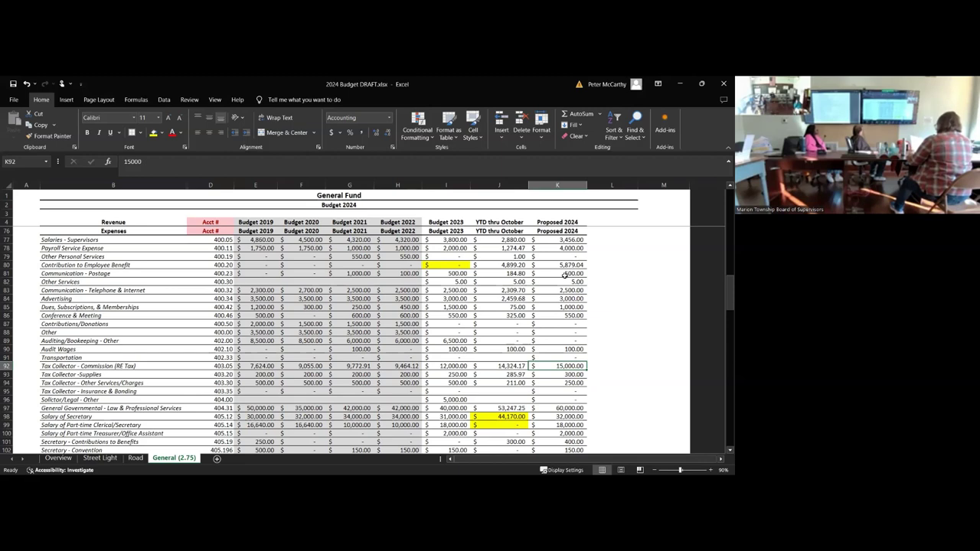
{"action": "key", "text": "Down"}
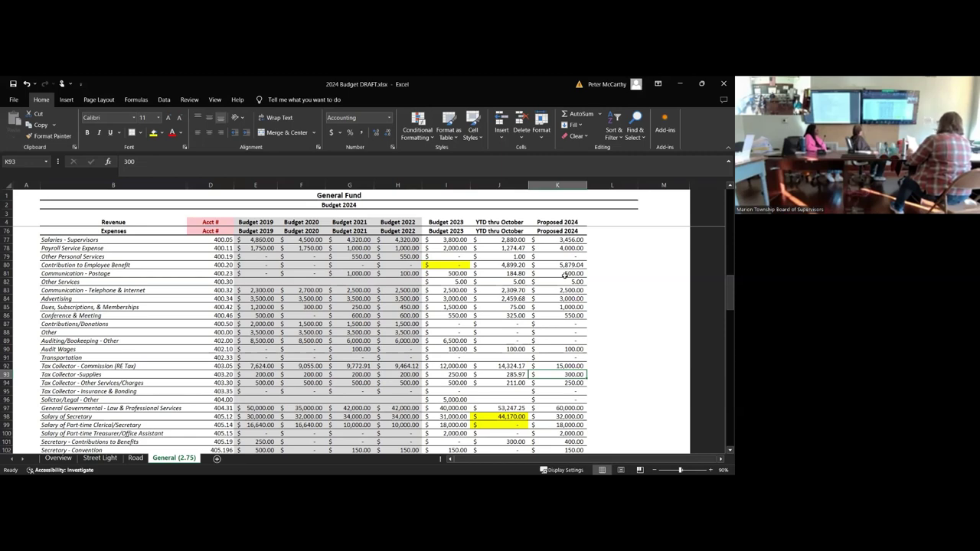
{"action": "key", "text": "Down"}
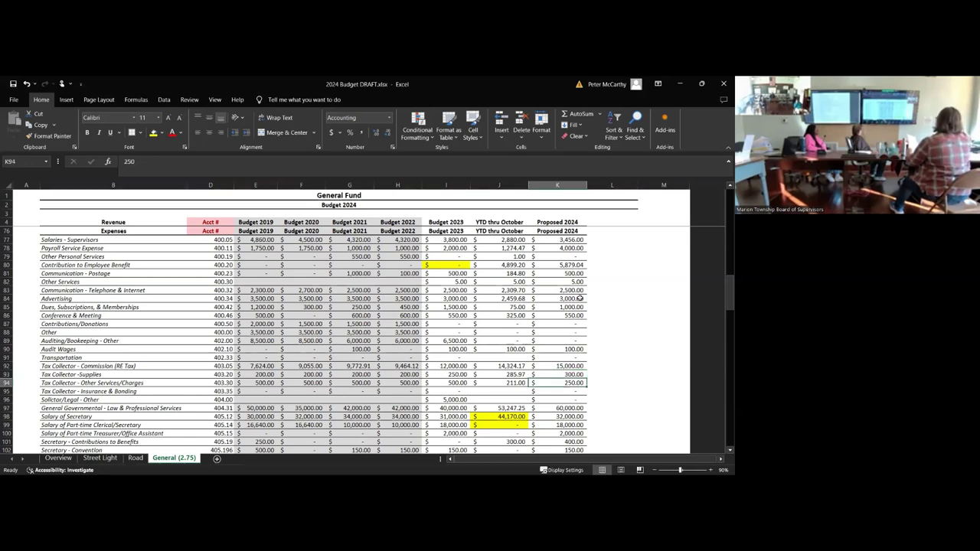
Step: Check the General Governmental - Law & Professional Services line across its year-to-date and prior budget figures
{"action": "scroll", "coordinate": [621, 335], "scroll_direction": "down", "scroll_amount": 3}
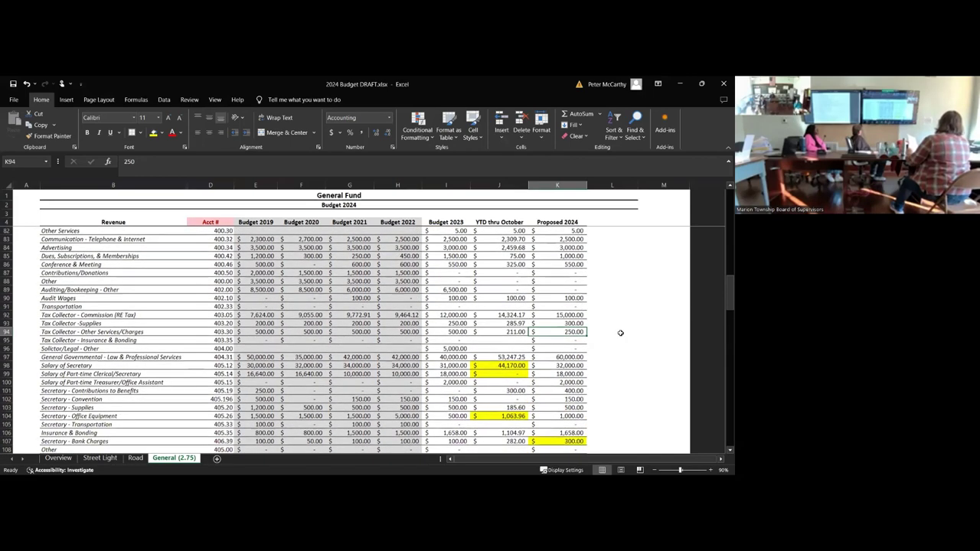
{"action": "scroll", "coordinate": [620, 333], "scroll_direction": "down", "scroll_amount": 2}
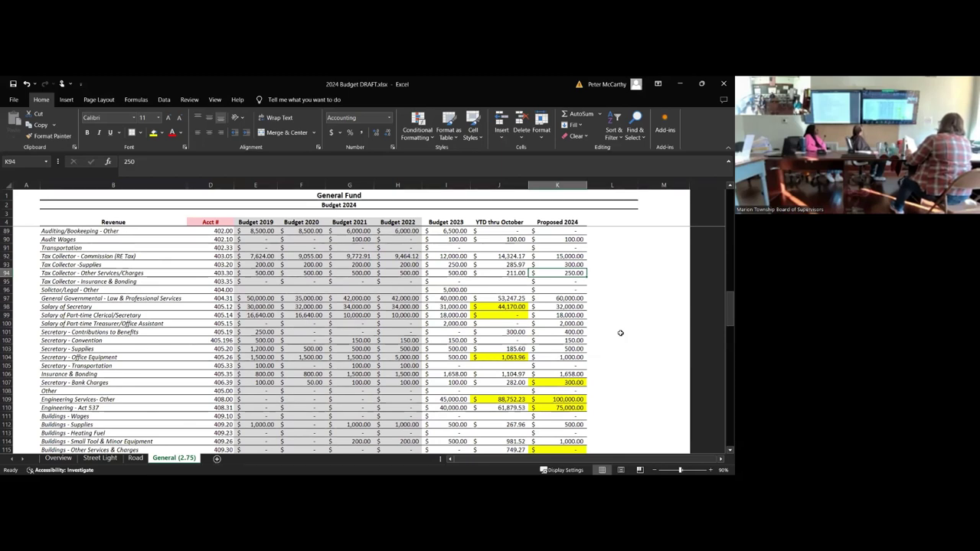
{"action": "key", "text": "Down"}
{"action": "key", "text": "Down"}
{"action": "key", "text": "Down"}
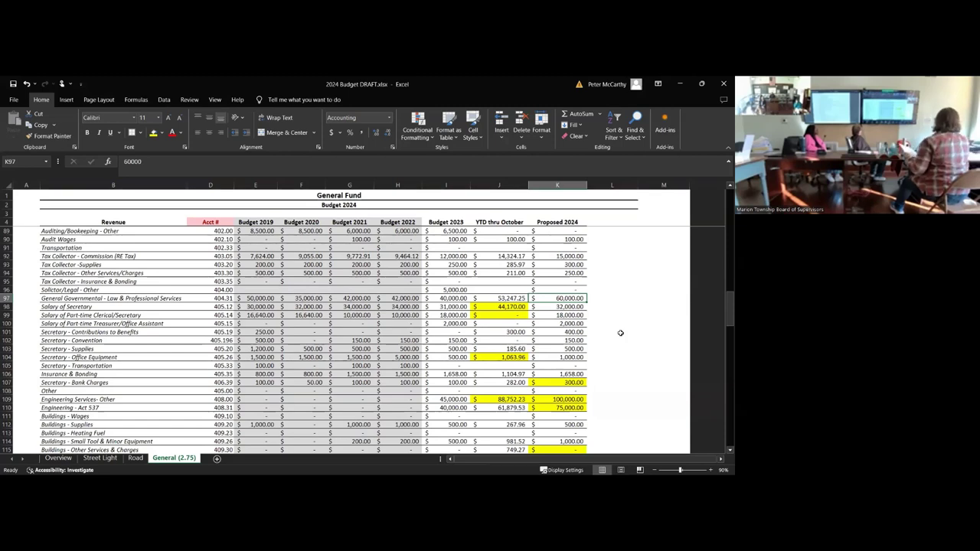
{"action": "key", "text": "Left"}
{"action": "key", "text": "Left"}
{"action": "key", "text": "Left"}
{"action": "key", "text": "Left"}
{"action": "key", "text": "Left"}
{"action": "key", "text": "Left"}
{"action": "key", "text": "Left"}
{"action": "key", "text": "Left"}
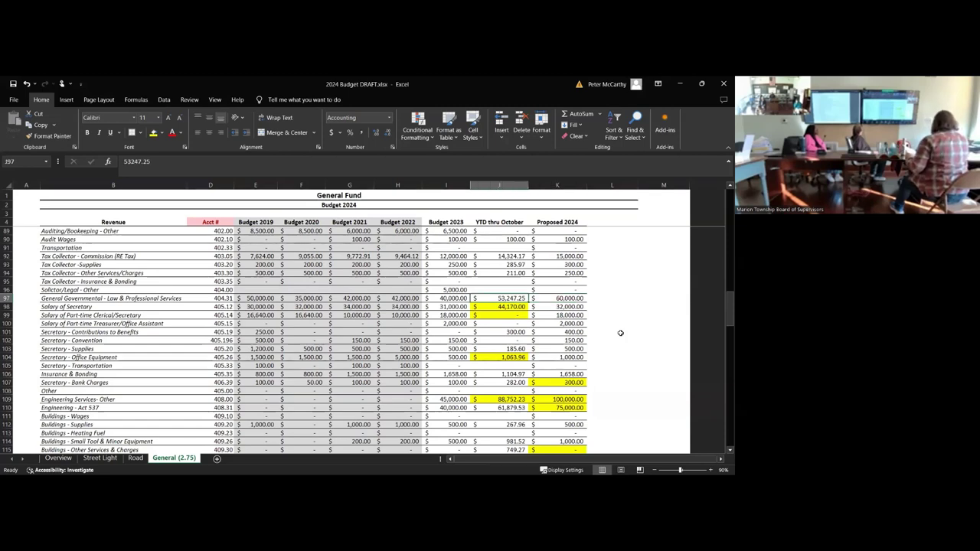
Step: Set the Proposed 2024 amount for General Governmental - Law & Professional Services to 75000
{"action": "key", "text": "Right"}
{"action": "key", "text": "Right"}
{"action": "key", "text": "Right"}
{"action": "key", "text": "Right"}
{"action": "key", "text": "Right"}
{"action": "key", "text": "Right"}
{"action": "key", "text": "Right"}
{"action": "key", "text": "Right"}
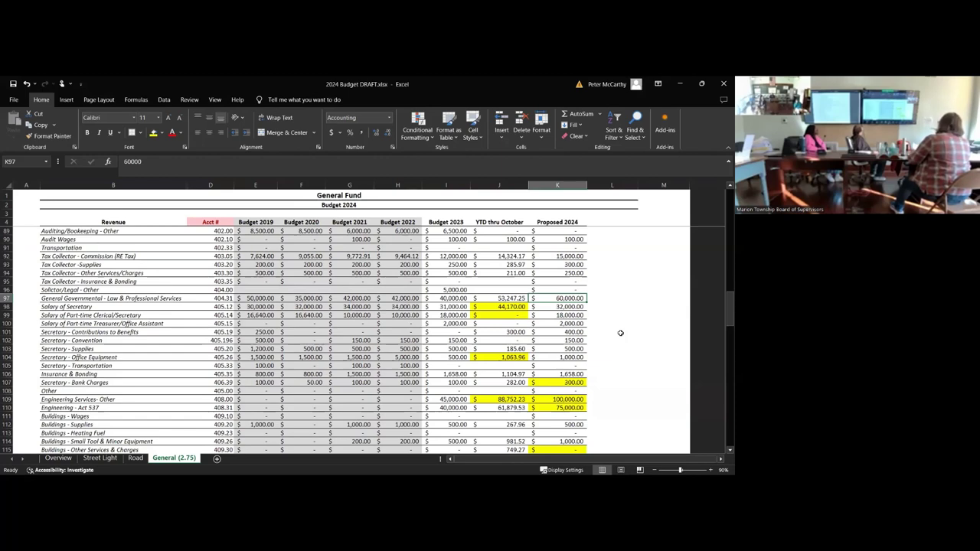
{"action": "type", "text": "75000"}
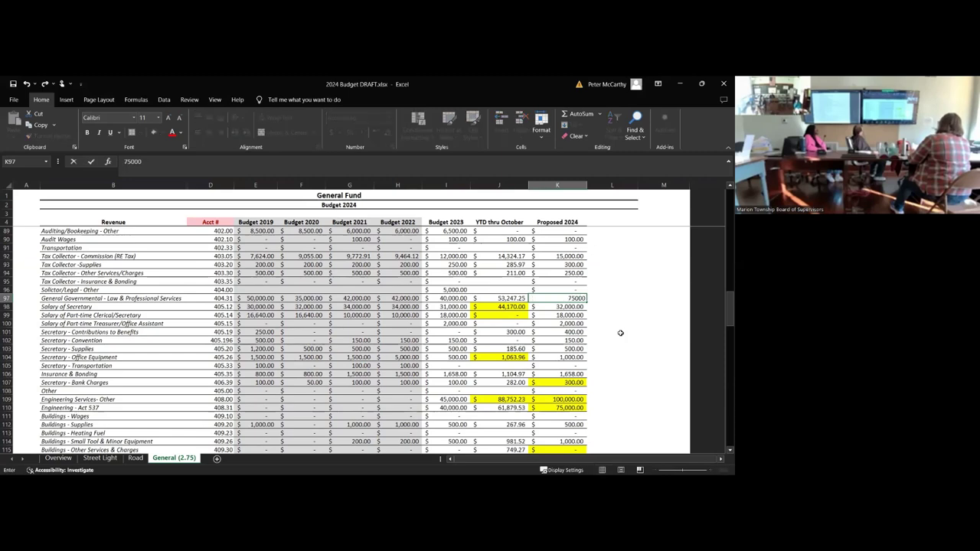
{"action": "key", "text": "Return"}
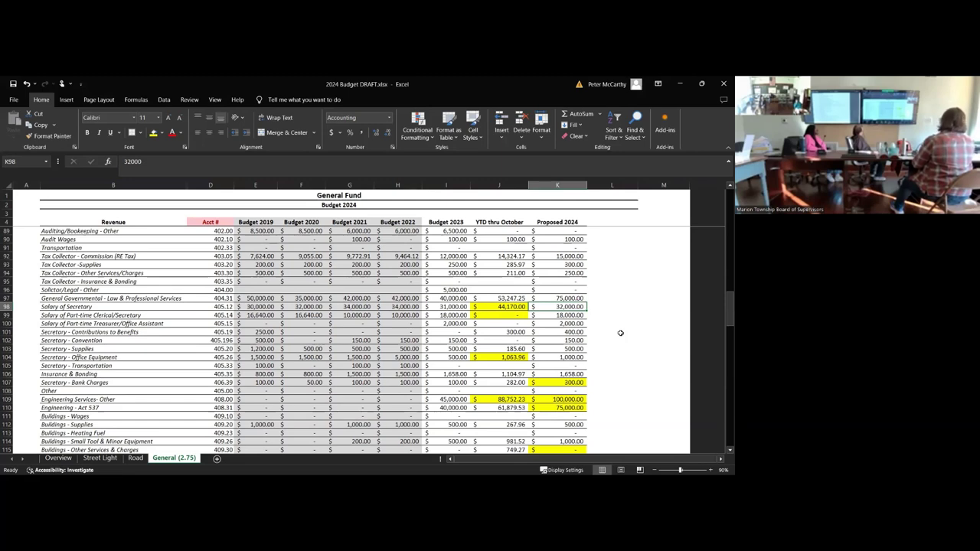
Step: Check the YTD thru October figures for Salary of Secretary and Salary of Part-time Clerical/Secretary
{"action": "key", "text": "Left"}
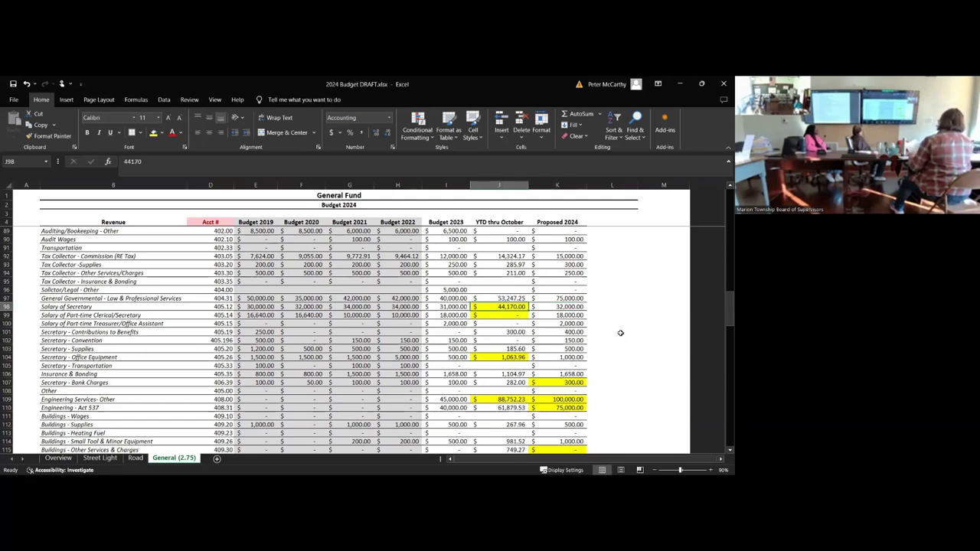
{"action": "key", "text": "Down"}
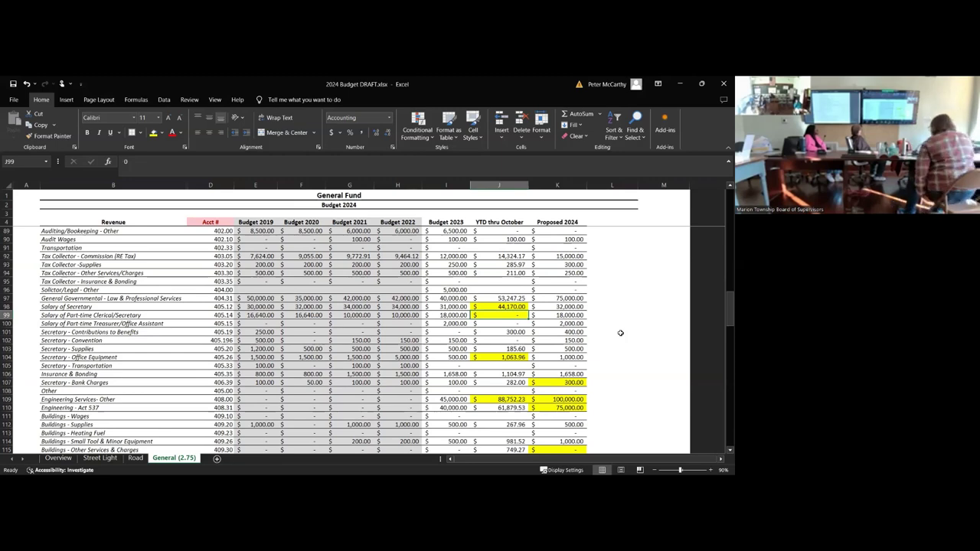
{"action": "key", "text": "Left"}
{"action": "key", "text": "Right"}
{"action": "key", "text": "Right"}
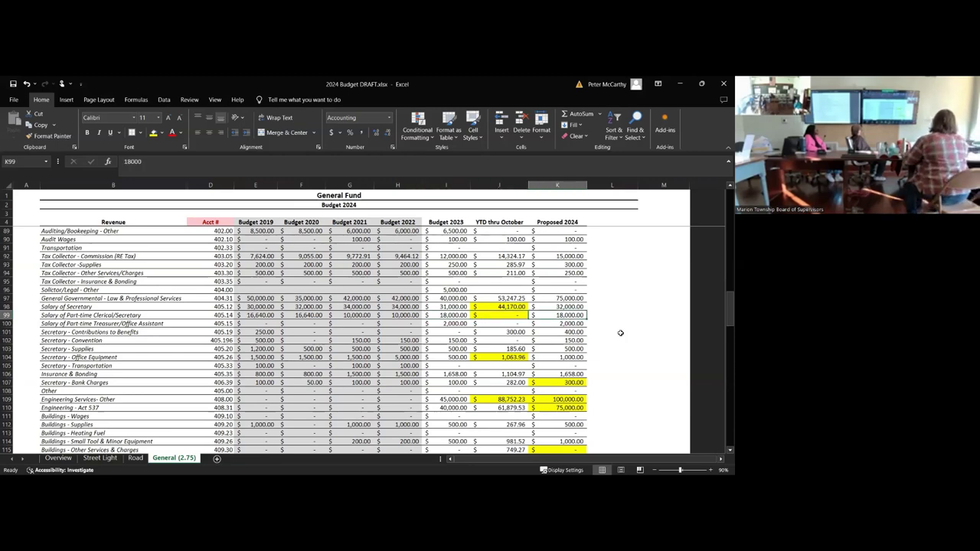
{"action": "key", "text": "Left"}
{"action": "key", "text": "Right"}
{"action": "key", "text": "Left"}
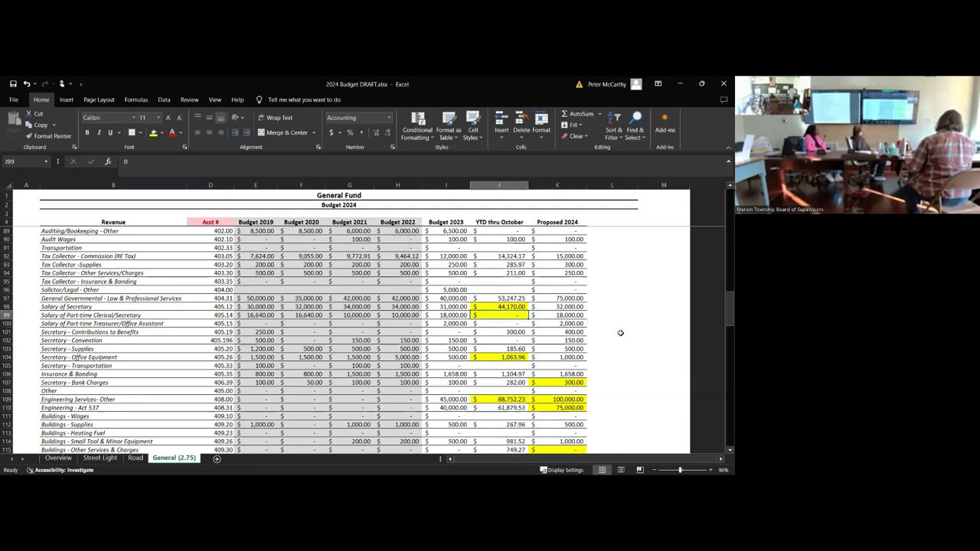
{"action": "key", "text": "Up"}
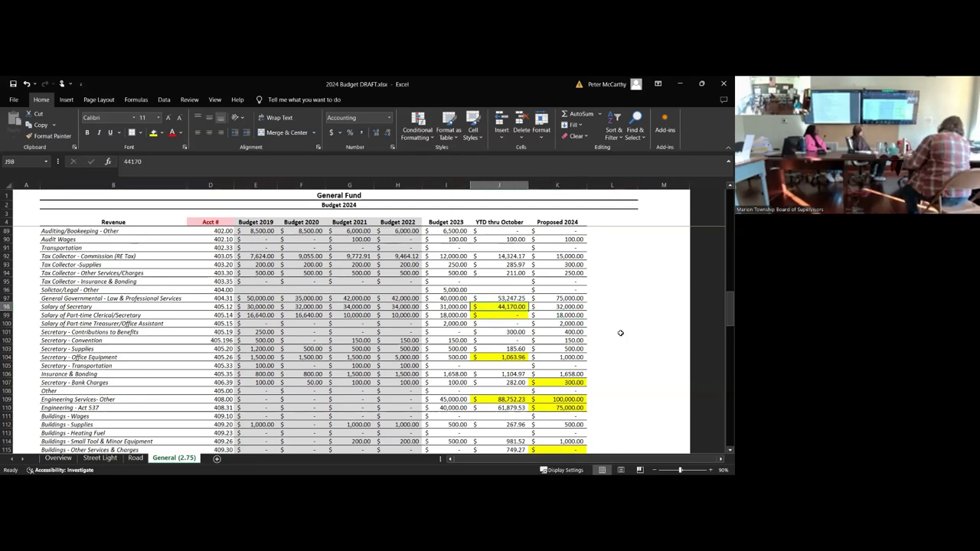
{"action": "key", "text": "Down"}
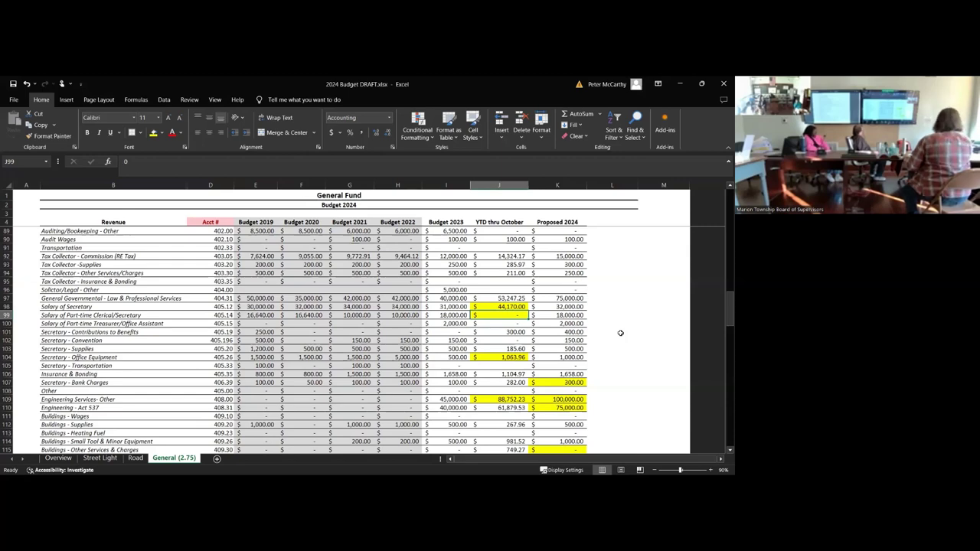
Step: Compare the Proposed 2024 amounts for Salary of Secretary, Part-time Clerical/Secretary, and Part-time Treasurer/Office Assistant
{"action": "key", "text": "Right"}
{"action": "key", "text": "Right"}
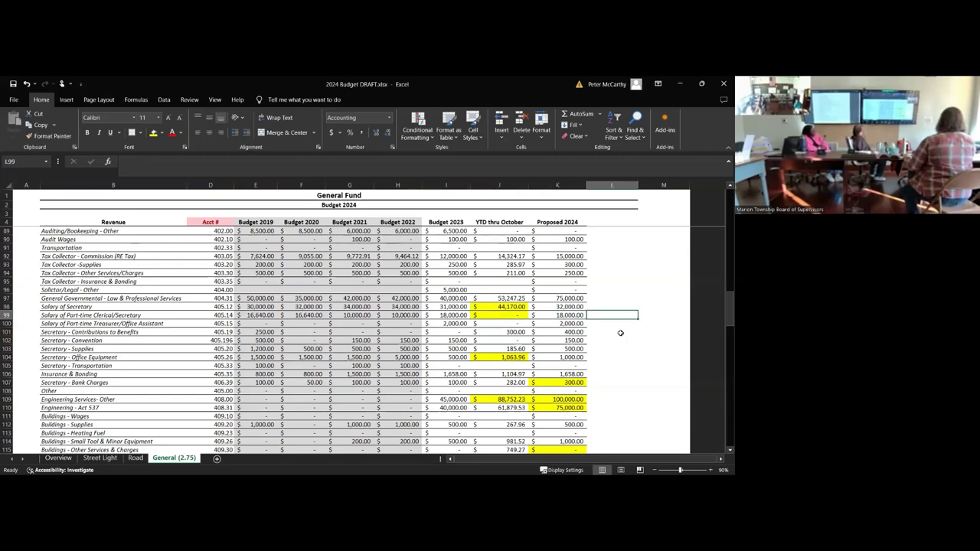
{"action": "key", "text": "Up"}
{"action": "key", "text": "Left"}
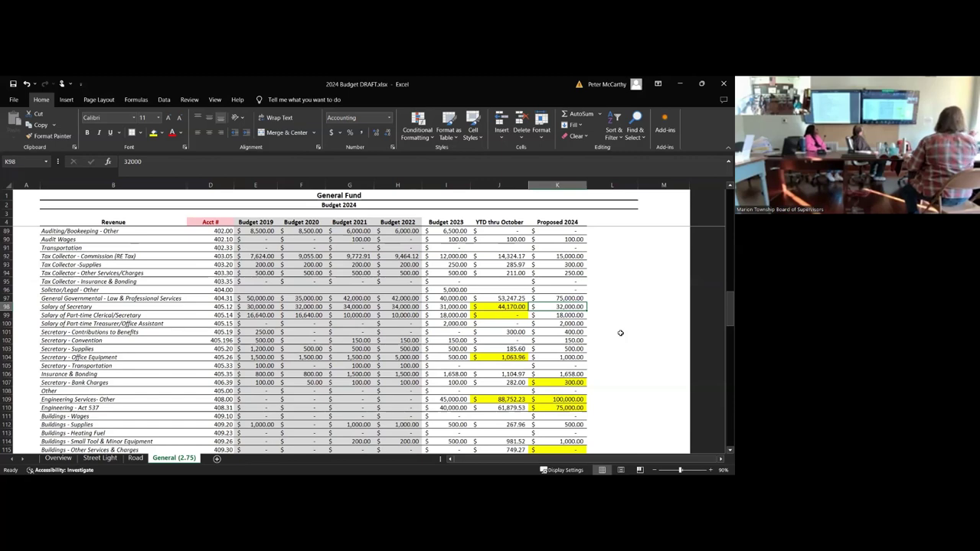
{"action": "key", "text": "Down"}
{"action": "key", "text": "Left"}
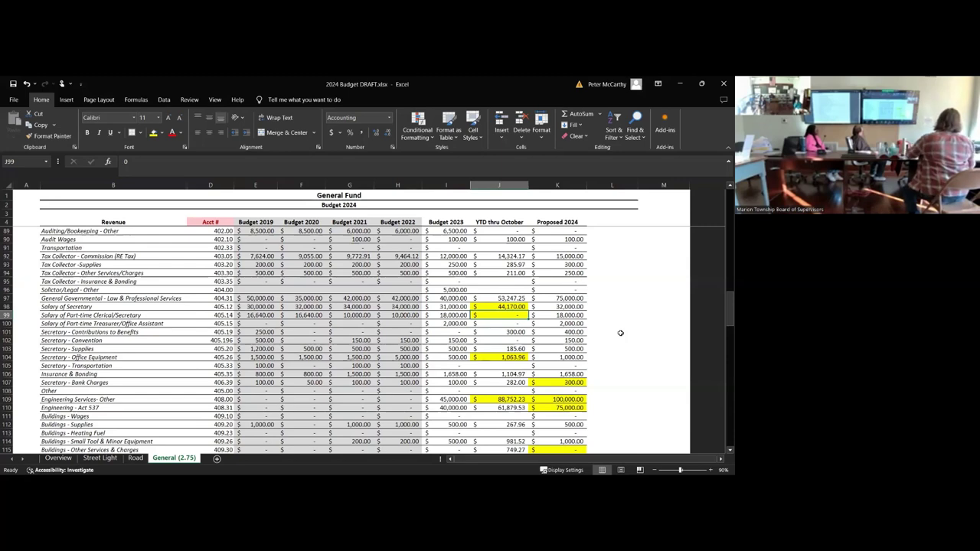
{"action": "key", "text": "Down"}
{"action": "key", "text": "Up"}
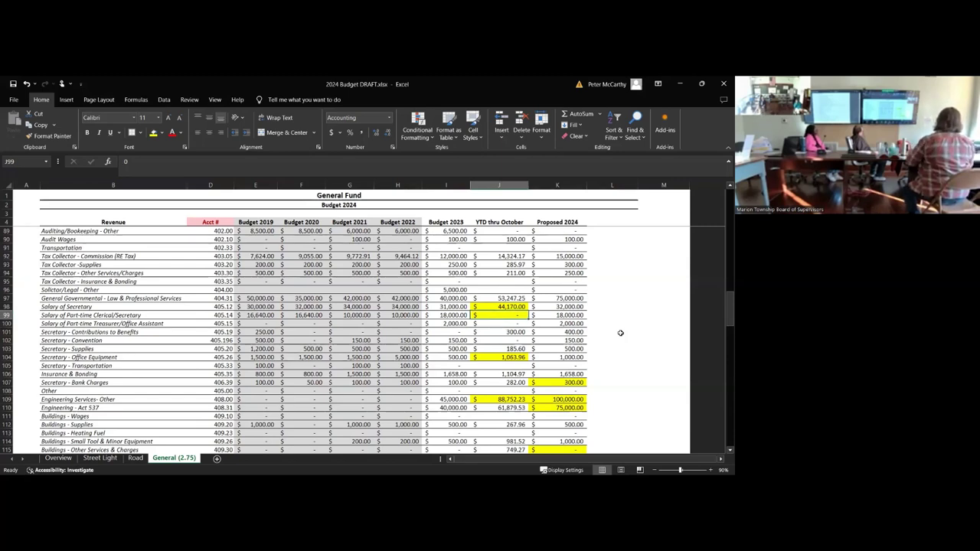
{"action": "key", "text": "Right"}
{"action": "key", "text": "Up"}
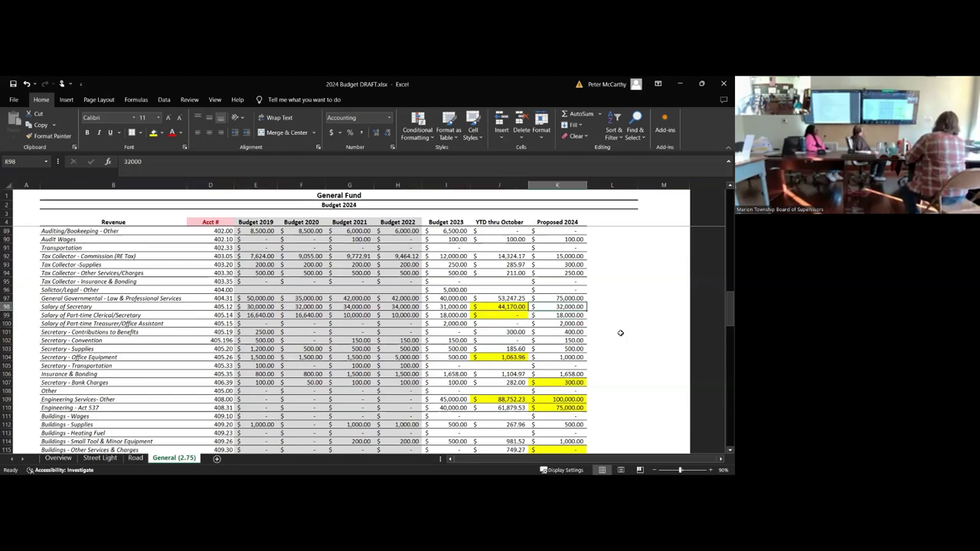
{"action": "key", "text": "Down"}
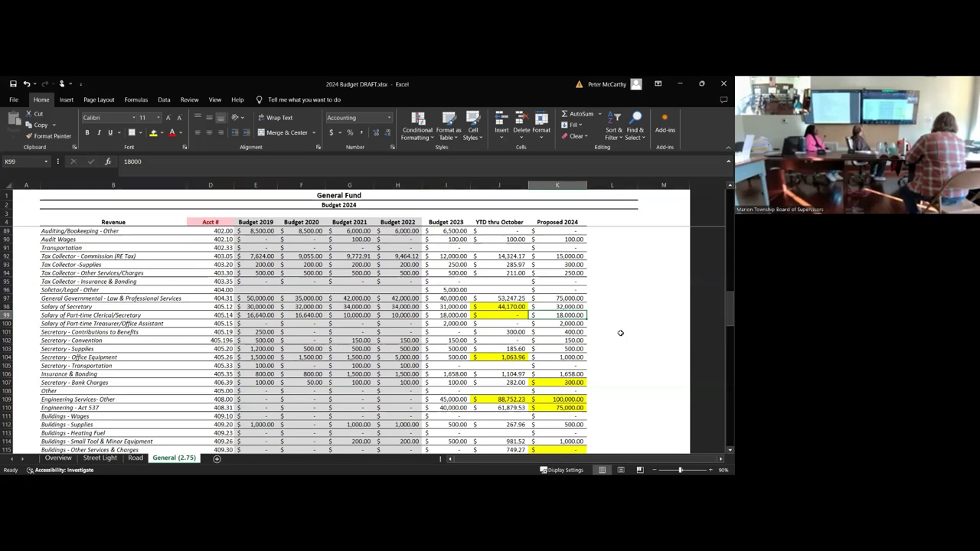
{"action": "key", "text": "Down"}
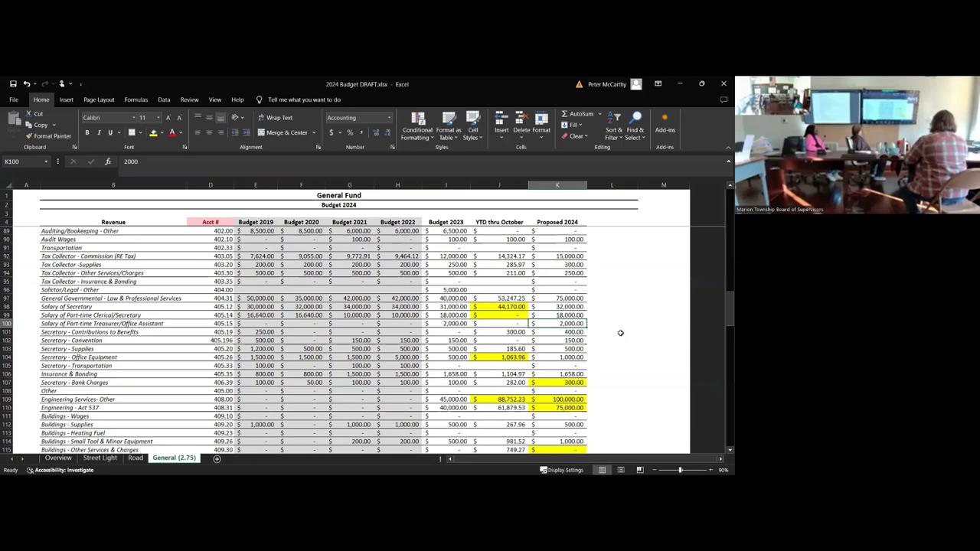
Step: Review the Secretary - Contributions to Benefits line across the 2019 to 2023 budgets, year-to-date figure, and Proposed 2024 amount
{"action": "key", "text": "Down"}
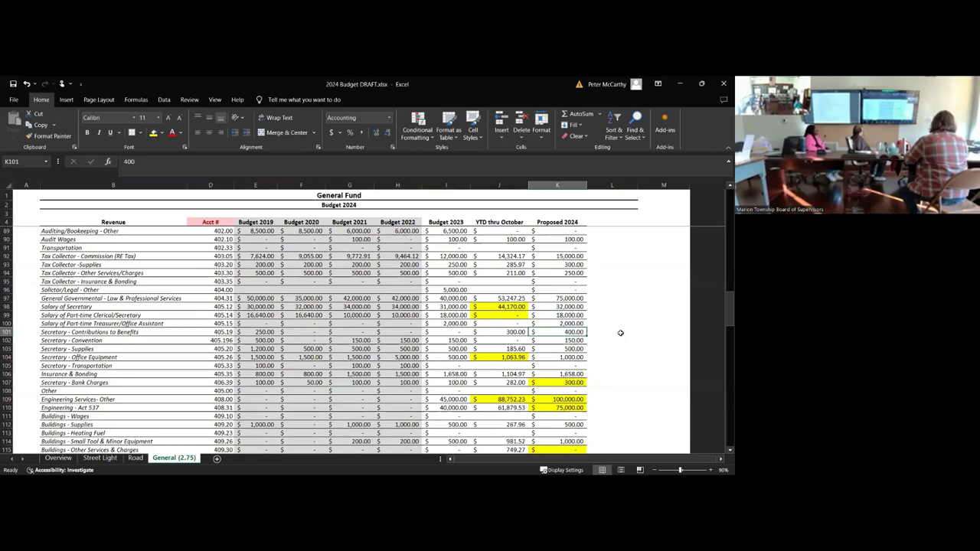
{"action": "key", "text": "Left"}
{"action": "key", "text": "Left"}
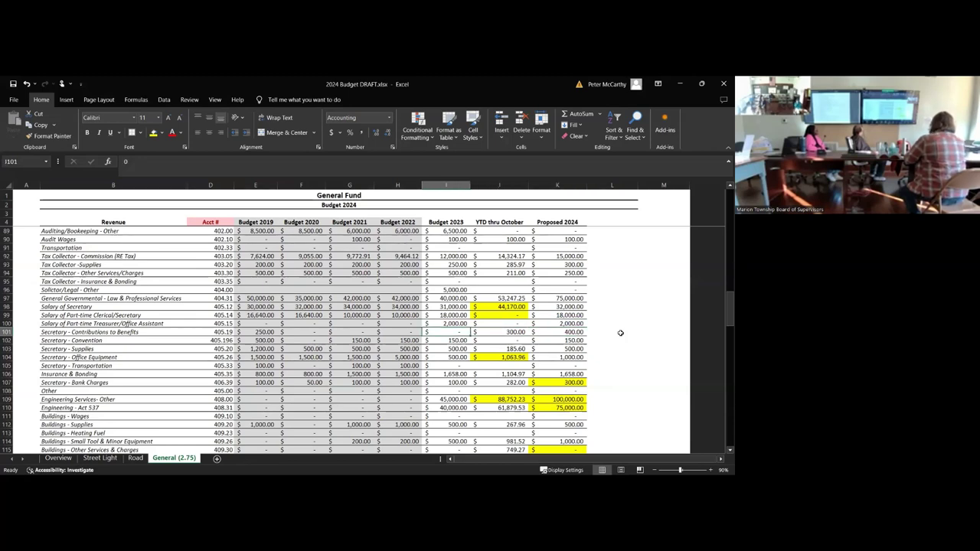
{"action": "key", "text": "Left"}
{"action": "key", "text": "Left"}
{"action": "key", "text": "Left"}
{"action": "key", "text": "Left"}
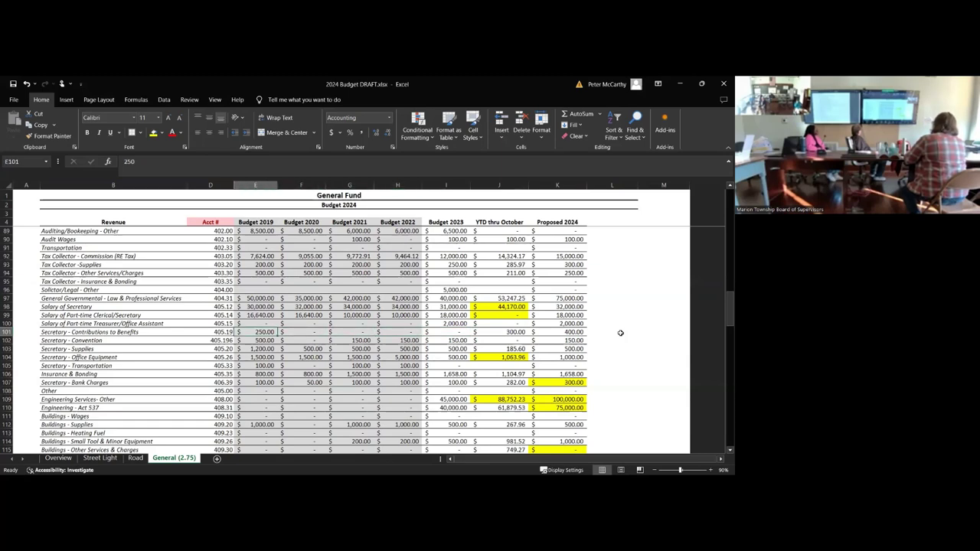
{"action": "key", "text": "Left"}
{"action": "key", "text": "Left"}
{"action": "key", "text": "Right"}
{"action": "key", "text": "Right"}
{"action": "key", "text": "Right"}
{"action": "key", "text": "Right"}
{"action": "key", "text": "Right"}
{"action": "key", "text": "Right"}
{"action": "key", "text": "Right"}
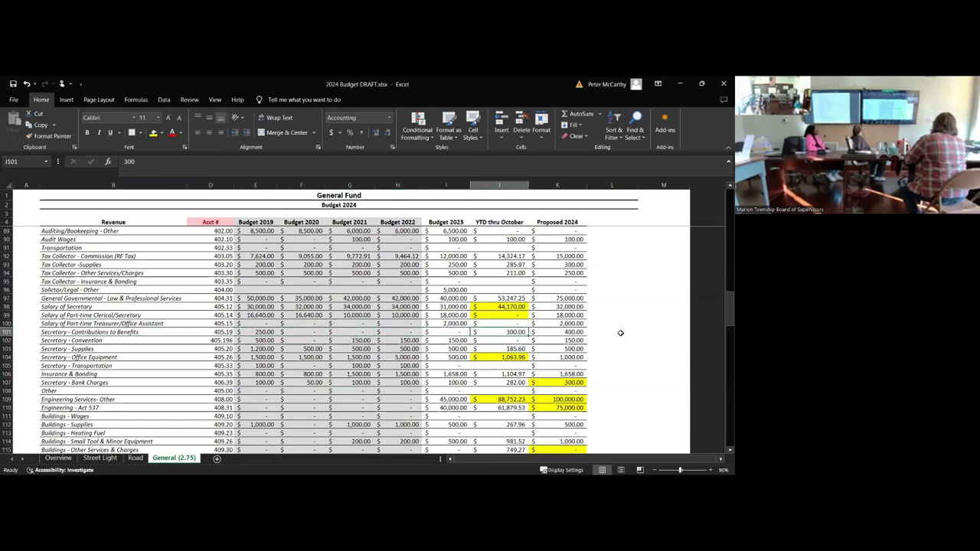
{"action": "key", "text": "Right"}
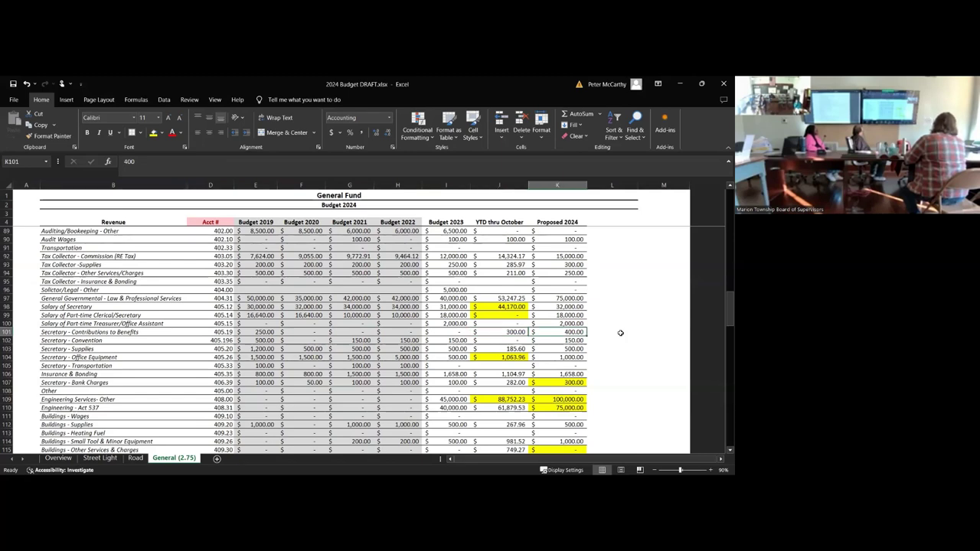
Step: Review the Secretary - Convention line across its account number, the 2019 to 2023 budgets, year-to-date figure, and Proposed 2024 amount
{"action": "key", "text": "Down"}
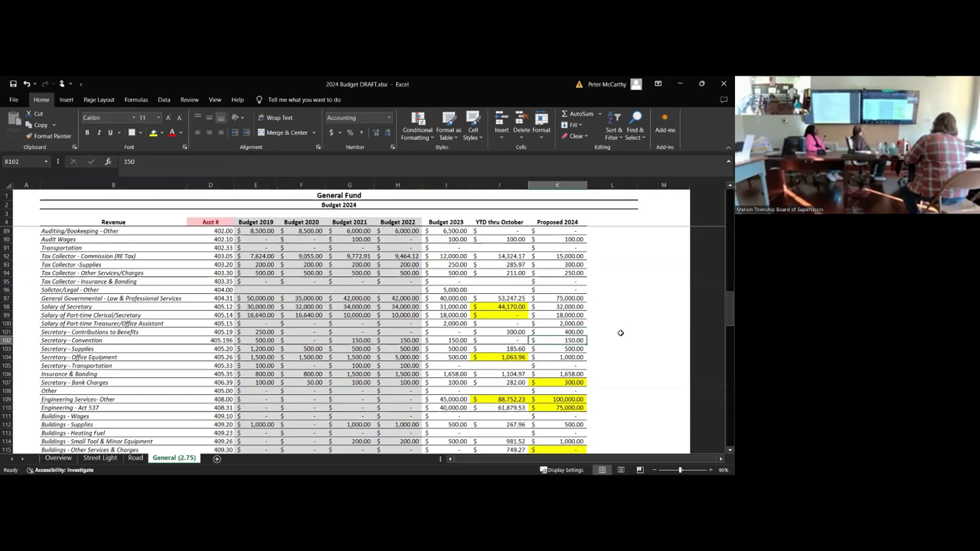
{"action": "key", "text": "Left"}
{"action": "key", "text": "Left"}
{"action": "key", "text": "Left"}
{"action": "key", "text": "Left"}
{"action": "key", "text": "Left"}
{"action": "key", "text": "Left"}
{"action": "key", "text": "Left"}
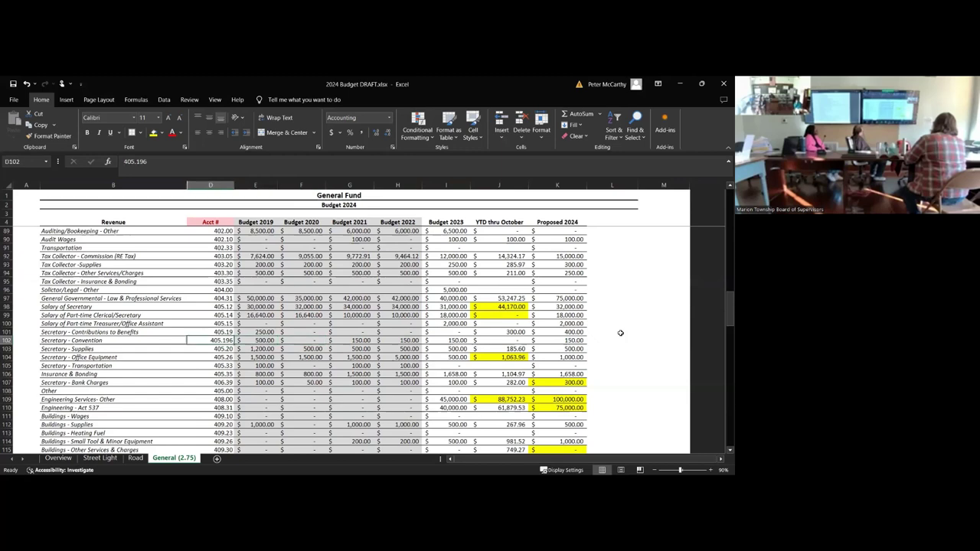
{"action": "key", "text": "Right"}
{"action": "key", "text": "Right"}
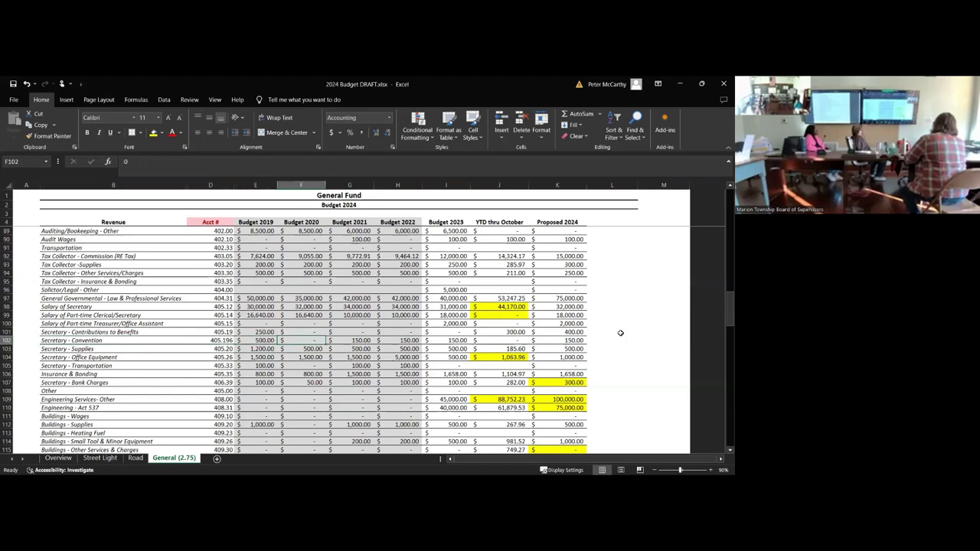
{"action": "key", "text": "Right"}
{"action": "key", "text": "Right"}
{"action": "key", "text": "Right"}
{"action": "key", "text": "Right"}
{"action": "key", "text": "Right"}
Step: Set the Proposed 2024 amount for Secretary - Supplies to 1000
{"action": "key", "text": "Down"}
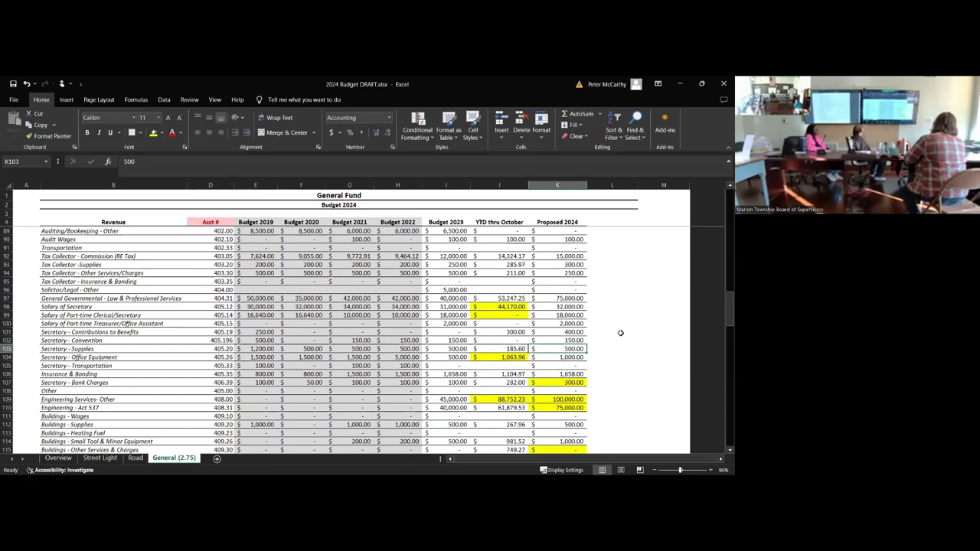
{"action": "type", "text": "10000"}
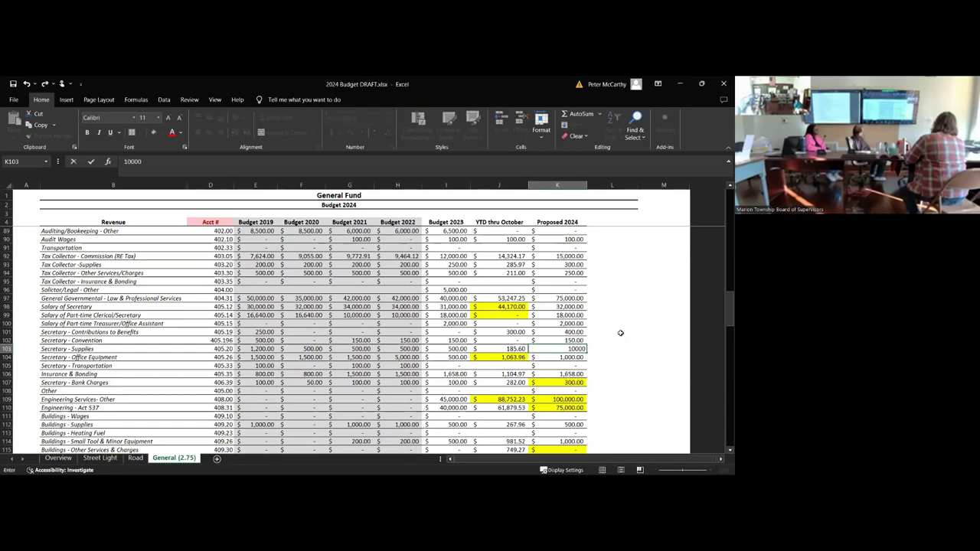
{"action": "key", "text": "Return"}
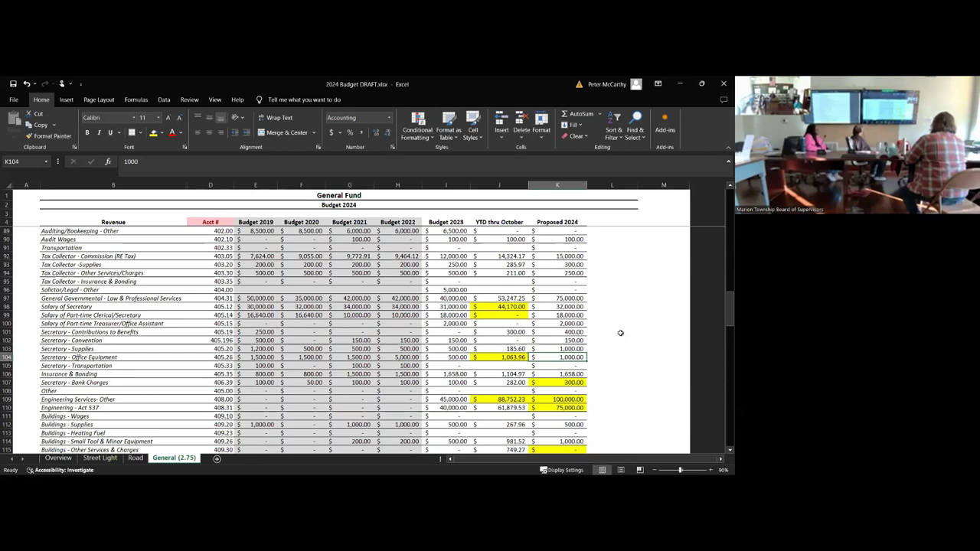
Step: Compare the Secretary - Office Equipment line's 2022 and 2023 budgets, YTD thru October figure, and Proposed 2024 amount
{"action": "key", "text": "Left"}
{"action": "key", "text": "Left"}
{"action": "key", "text": "Left"}
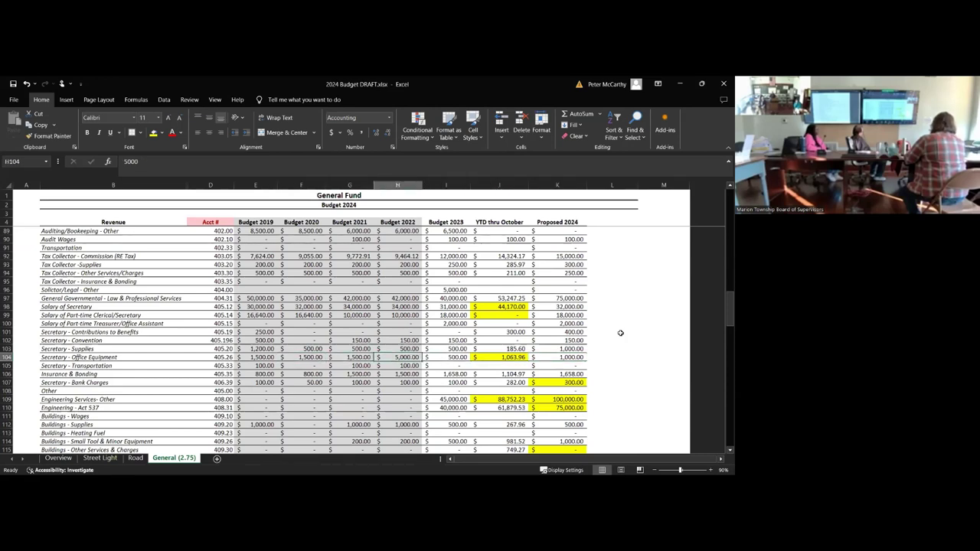
{"action": "key", "text": "Right"}
{"action": "key", "text": "Right"}
{"action": "key", "text": "Right"}
{"action": "key", "text": "Right"}
{"action": "key", "text": "Left"}
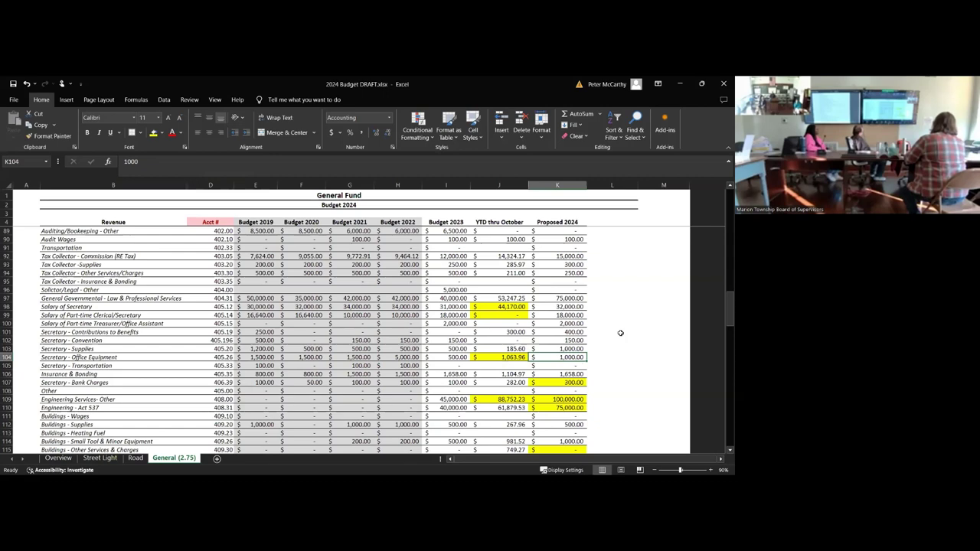
Step: Highlight the Proposed 2024 amount for Secretary - Office Equipment with an orange fill
{"action": "key", "text": "Down"}
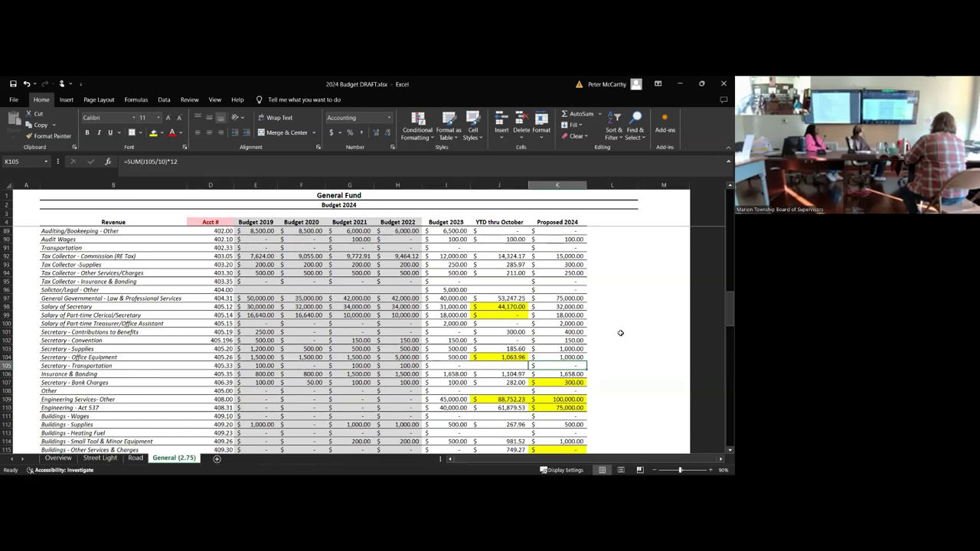
{"action": "key", "text": "Up"}
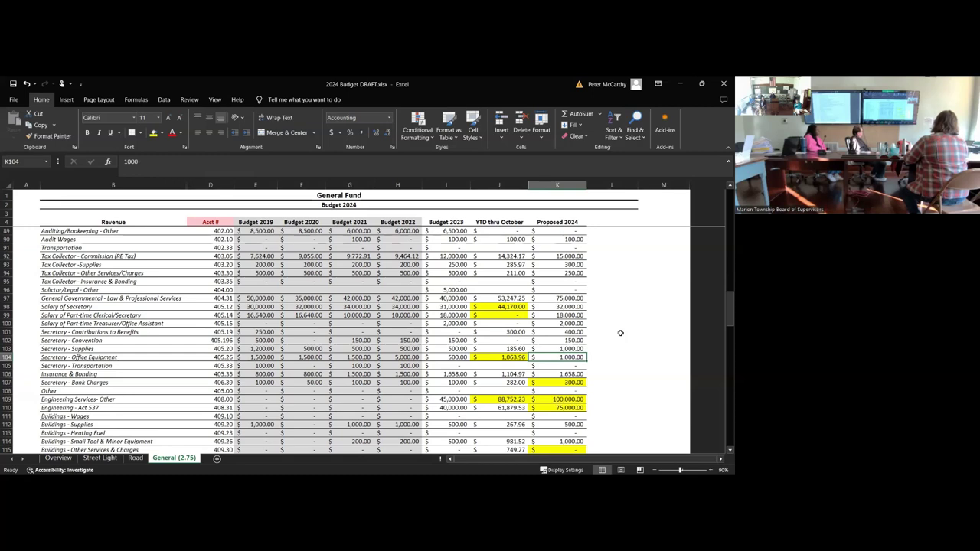
{"action": "key", "text": "Down"}
{"action": "key", "text": "Down"}
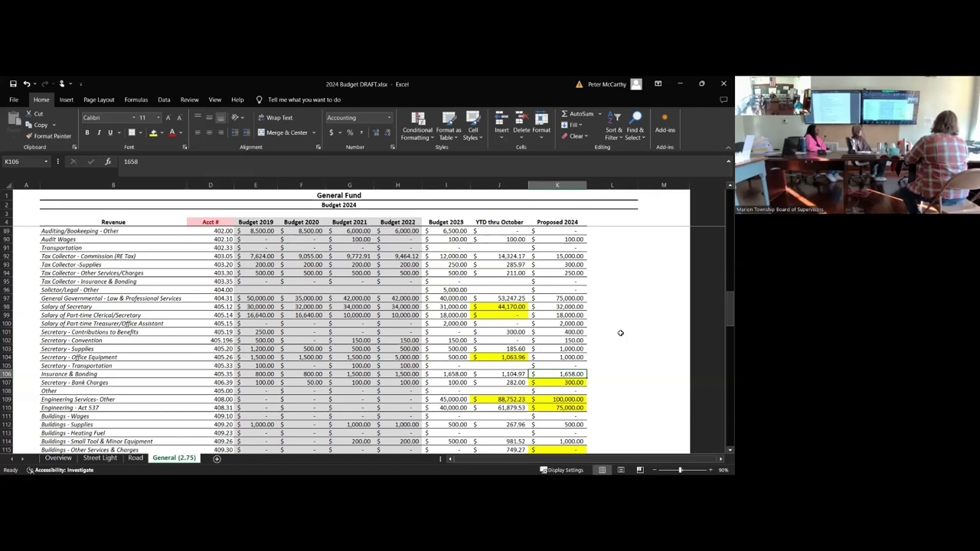
{"action": "key", "text": "Up"}
{"action": "key", "text": "Up"}
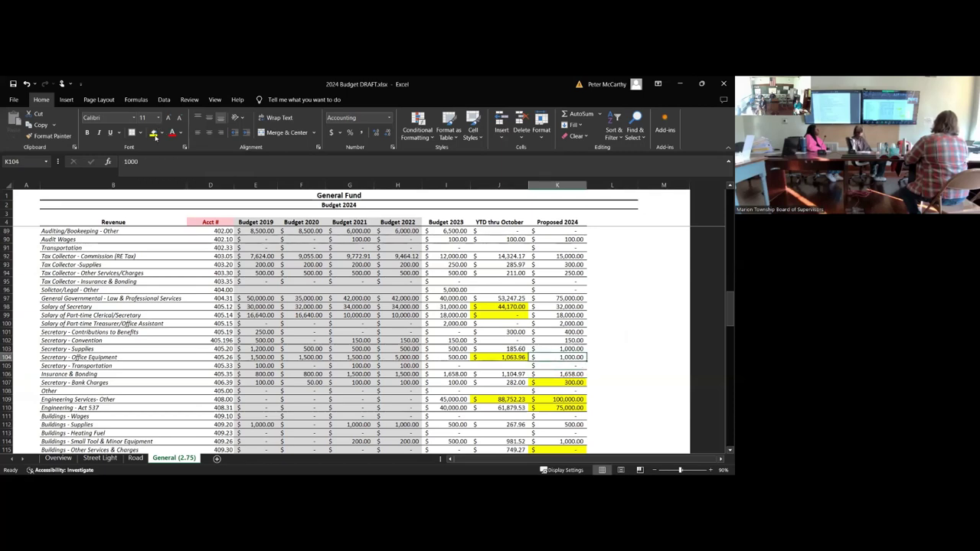
{"action": "left_click", "coordinate": [162, 134]}
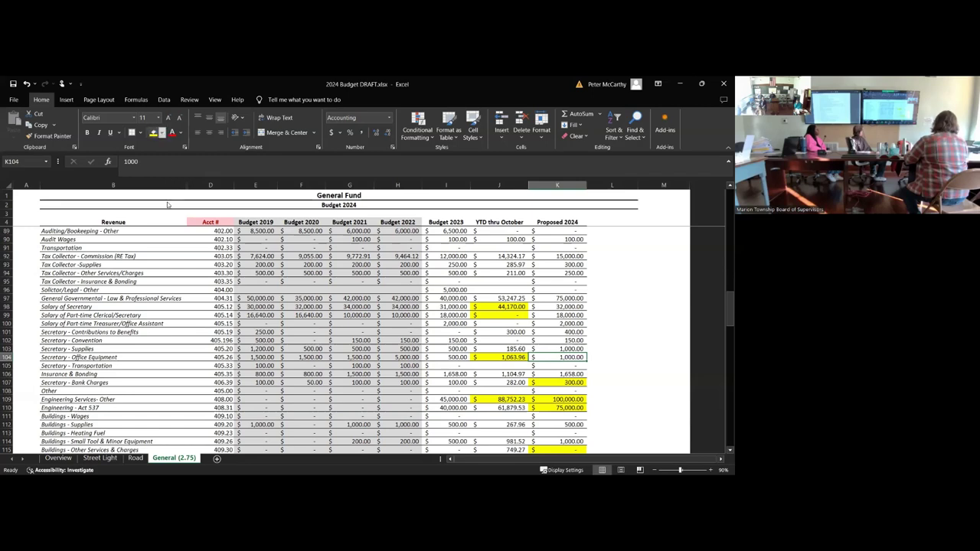
{"action": "left_click", "coordinate": [167, 209]}
Step: Check the Proposed 2024 amounts for Insurance & Bonding, Secretary - Bank Charges, and Engineering Services - Other
{"action": "left_click", "coordinate": [570, 373]}
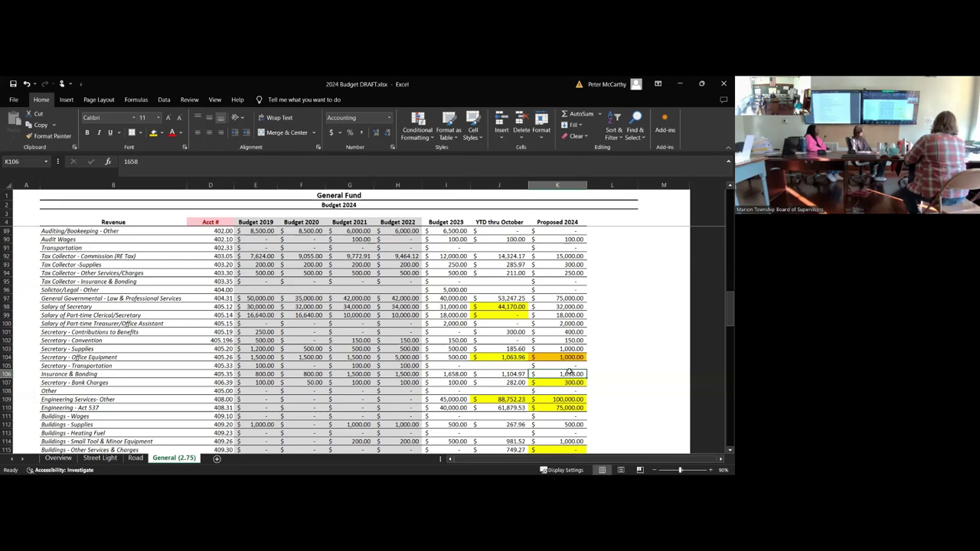
{"action": "key", "text": "Down"}
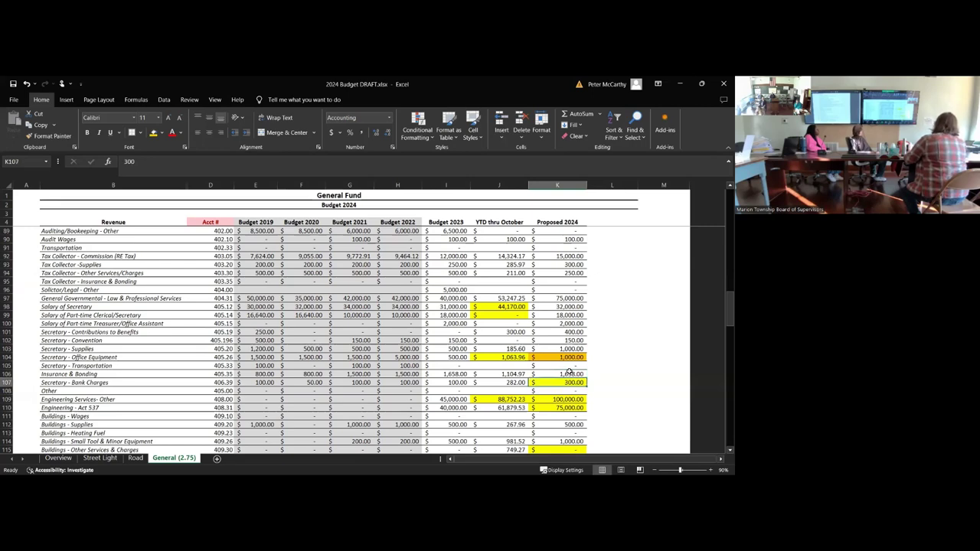
{"action": "key", "text": "Down"}
{"action": "key", "text": "Down"}
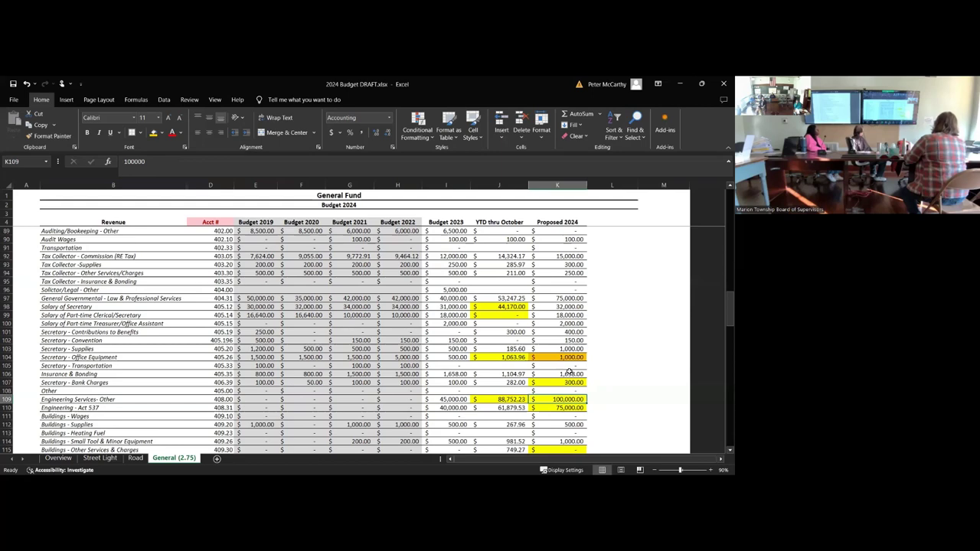
{"action": "key", "text": "Up"}
{"action": "key", "text": "Up"}
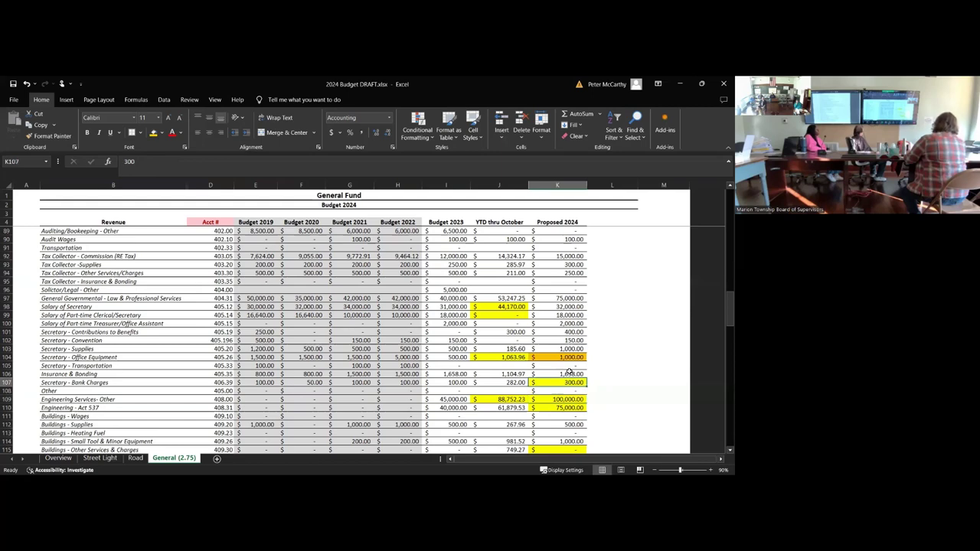
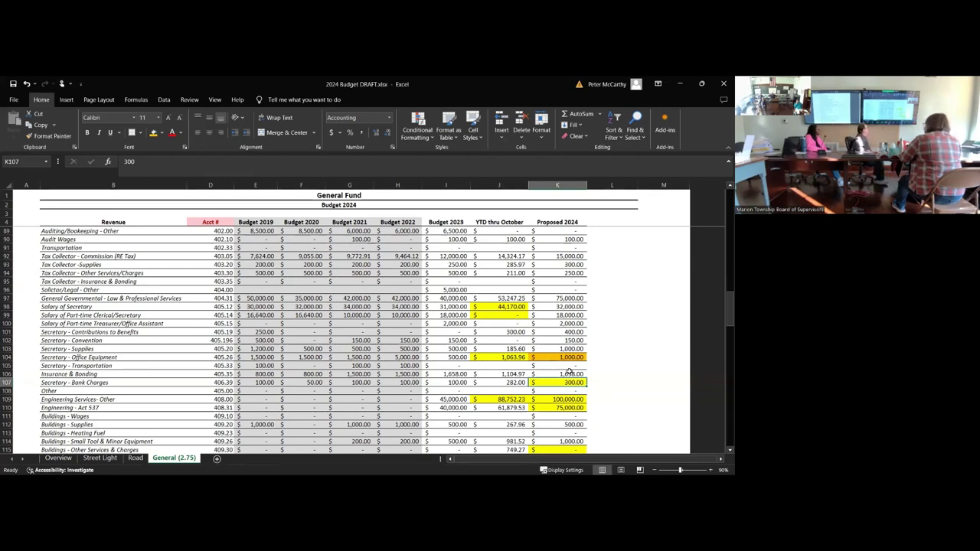
Step: Compare the Engineering Services - Other YTD figure and Proposed 2024 amount with the Proposed 2024 amount for Engineering - Act 537
{"action": "key", "text": "Down"}
{"action": "key", "text": "Down"}
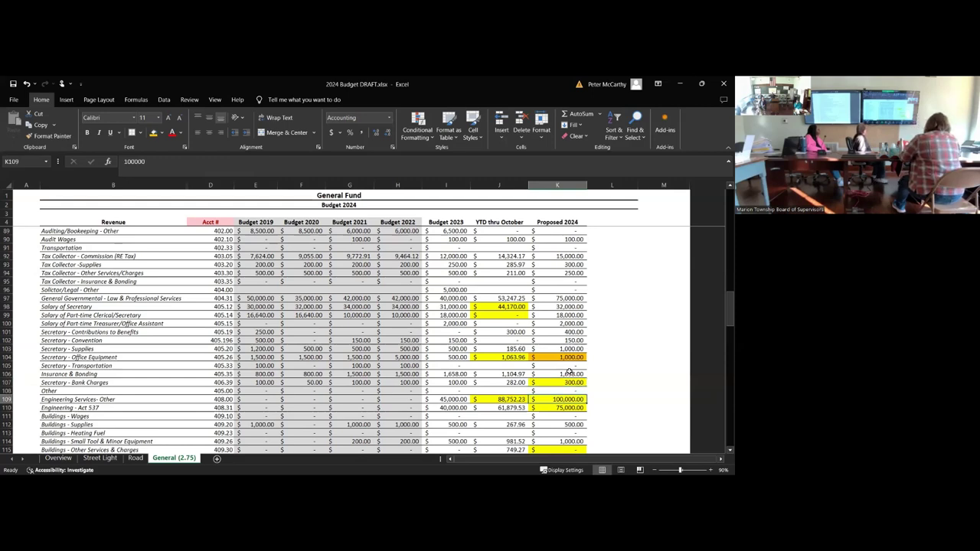
{"action": "key", "text": "Left"}
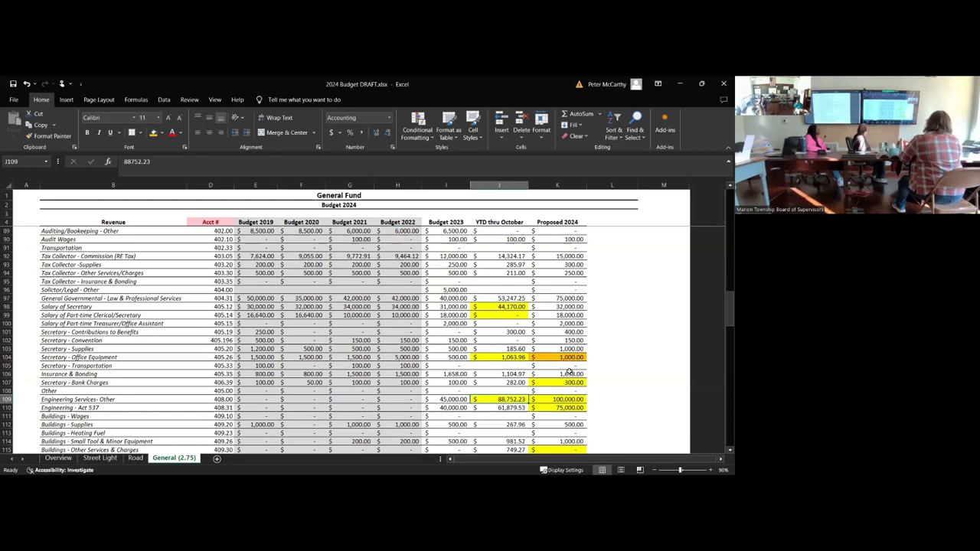
{"action": "key", "text": "Right"}
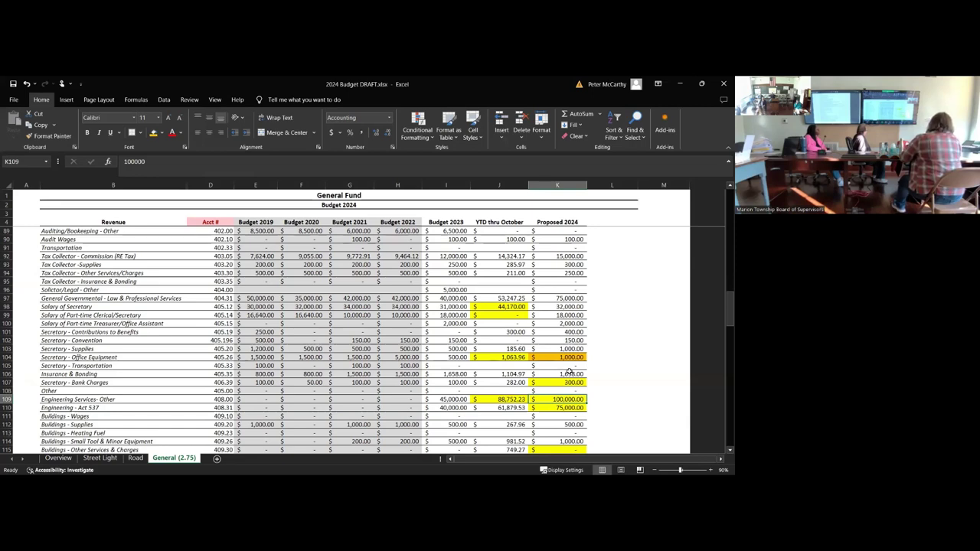
{"action": "key", "text": "Down"}
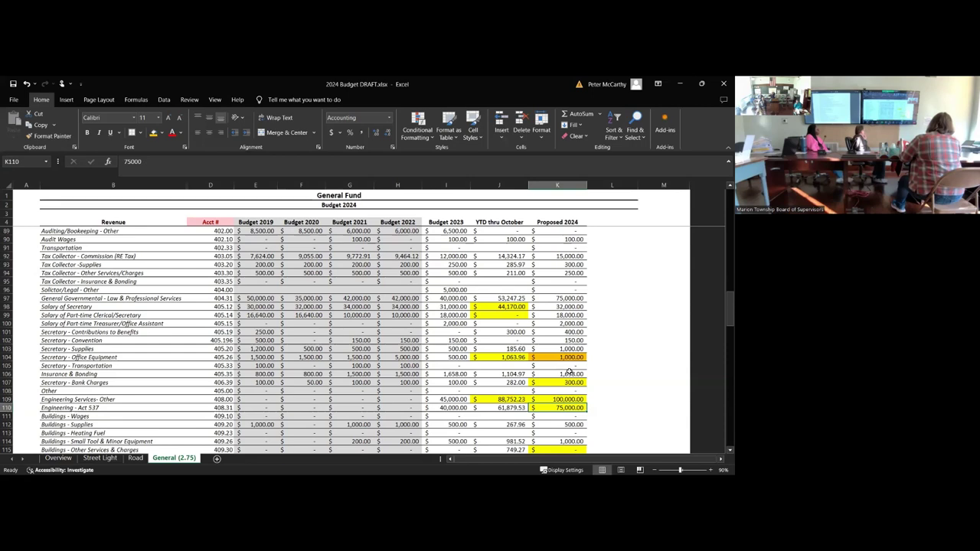
{"action": "key", "text": "Up"}
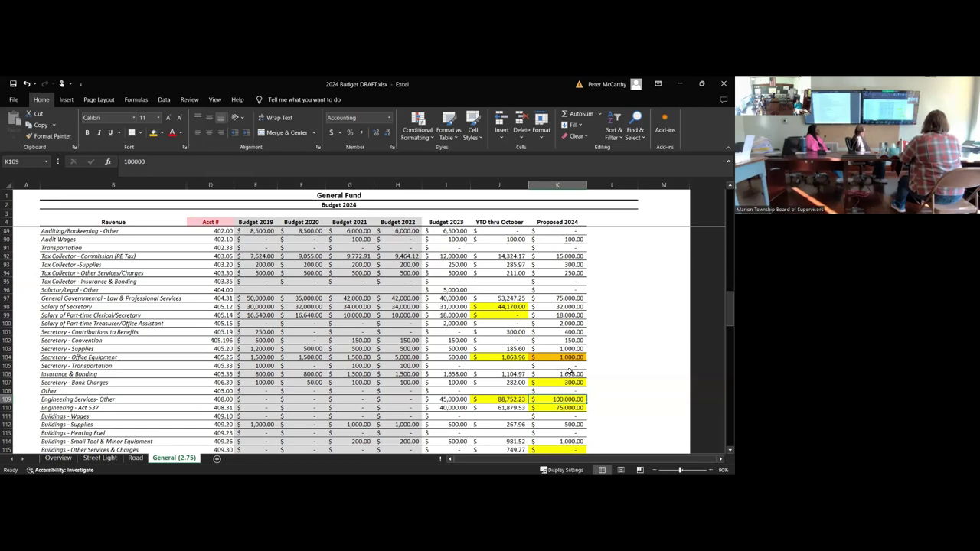
{"action": "key", "text": "Return"}
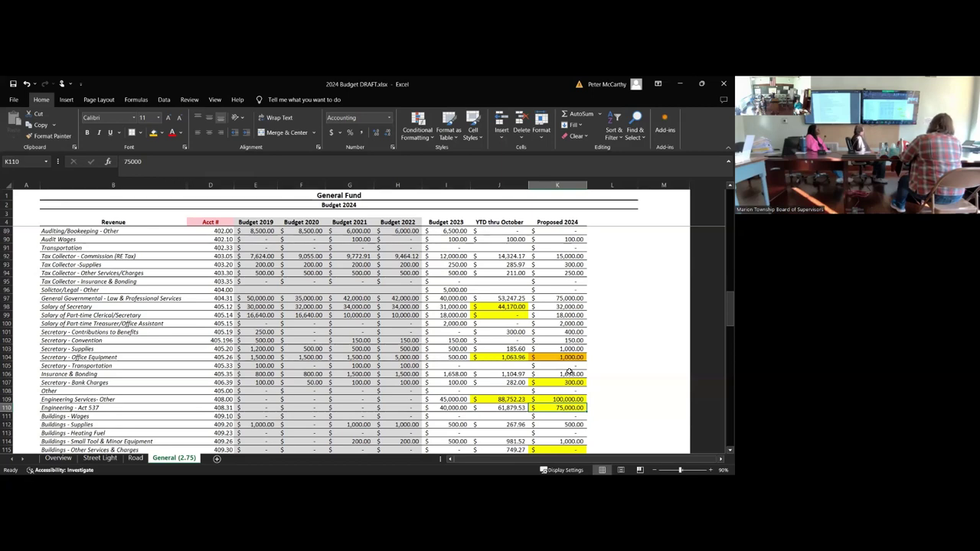
Step: Check the Proposed 2024 amounts for Buildings - Wages, Buildings - Supplies, and Buildings - Heating Fuel
{"action": "key", "text": "Down"}
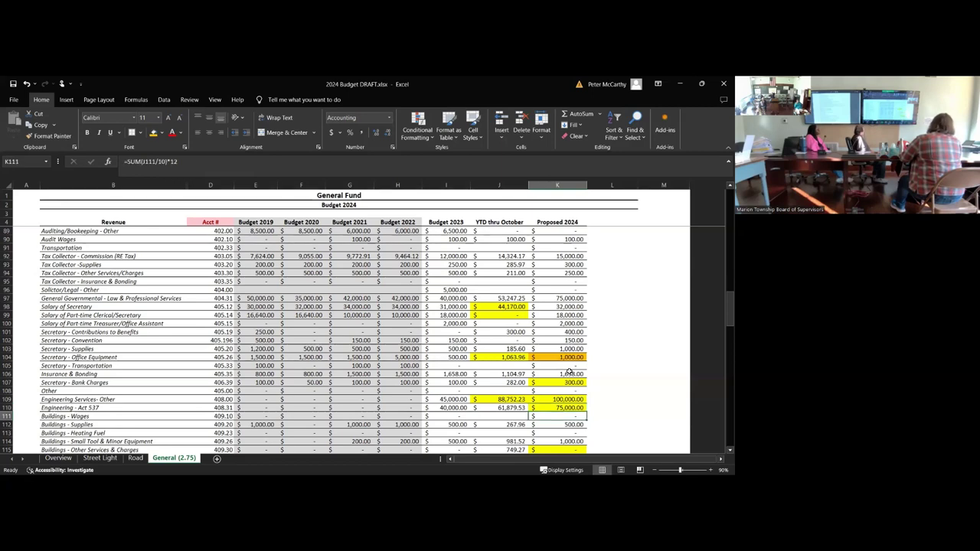
{"action": "key", "text": "Down"}
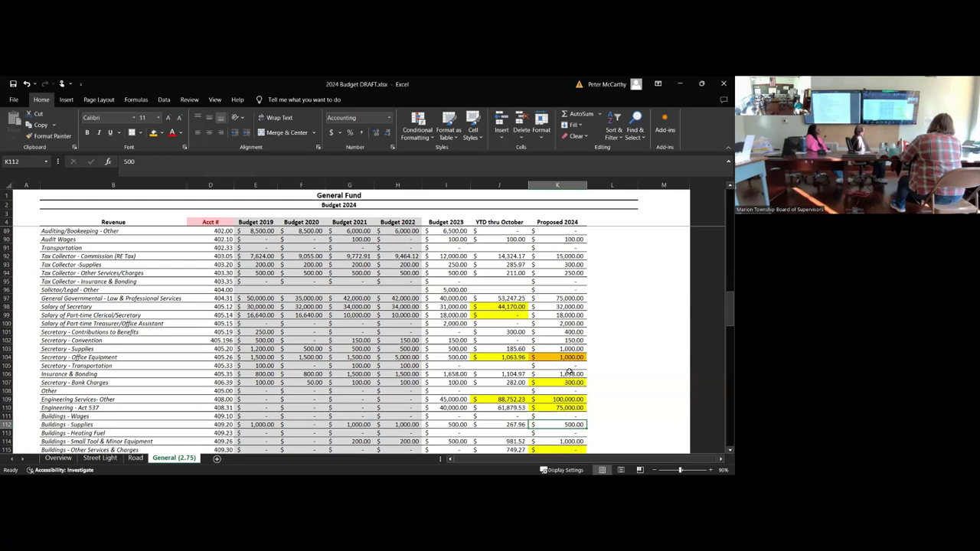
{"action": "key", "text": "Down"}
{"action": "key", "text": "Up"}
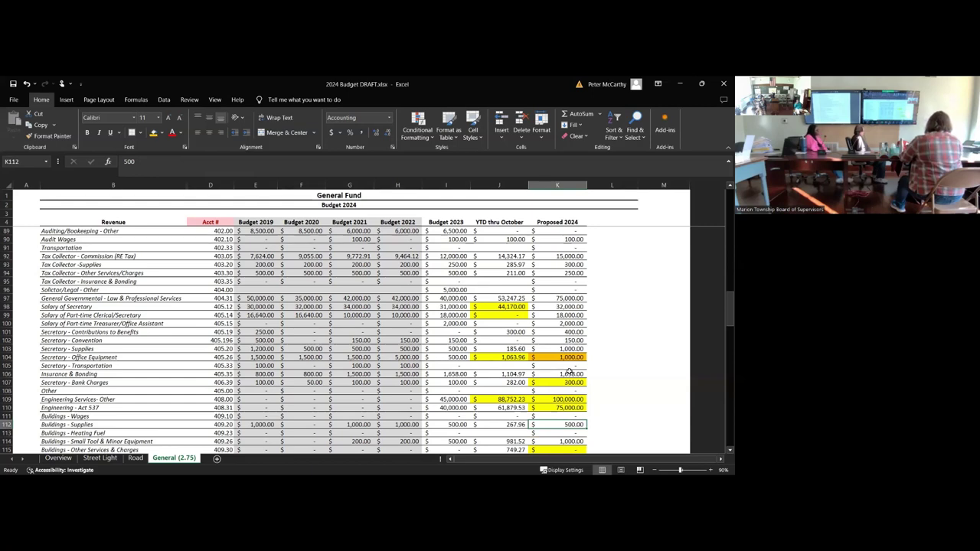
{"action": "key", "text": "Down"}
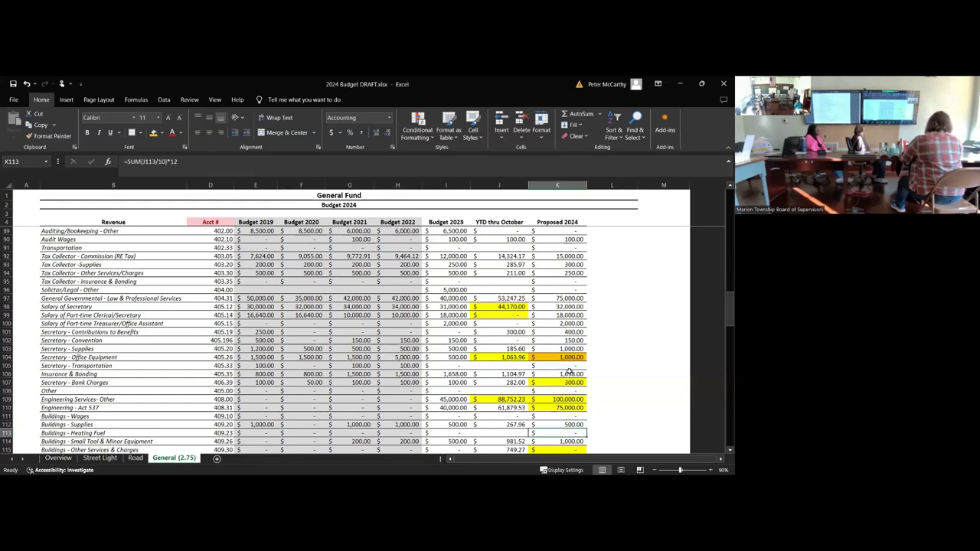
{"action": "key", "text": "Up"}
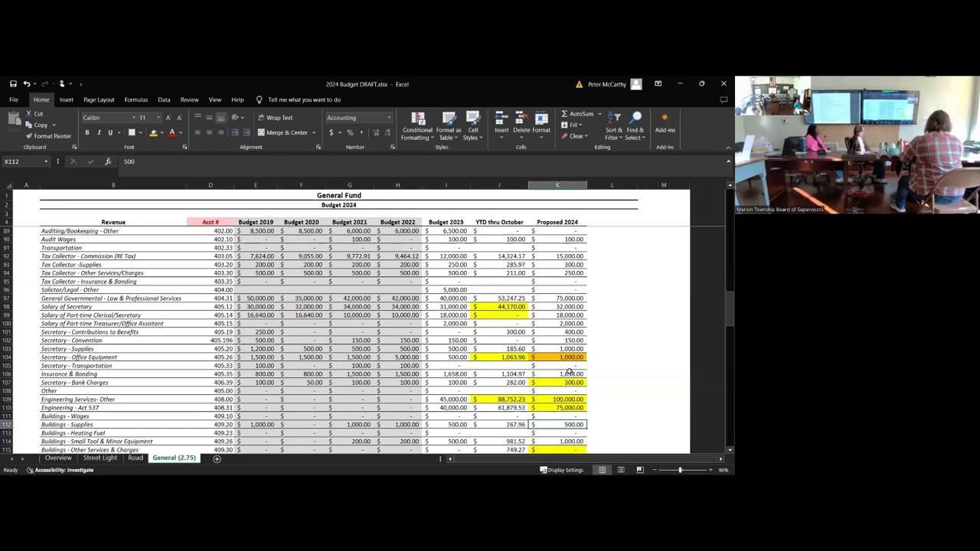
Step: Compare Buildings - Small Tool & Minor Equipment's 2023 budget, YTD, and Proposed 2024 amounts, and check Buildings - Other Services & Charges' YTD and proposed figures
{"action": "key", "text": "Down"}
{"action": "key", "text": "Down"}
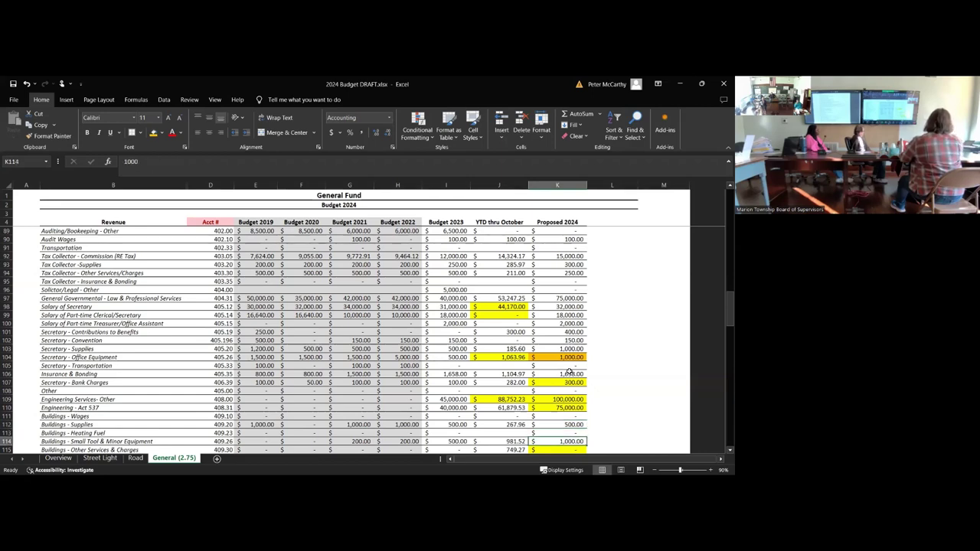
{"action": "scroll", "coordinate": [607, 424], "scroll_direction": "down", "scroll_amount": 7}
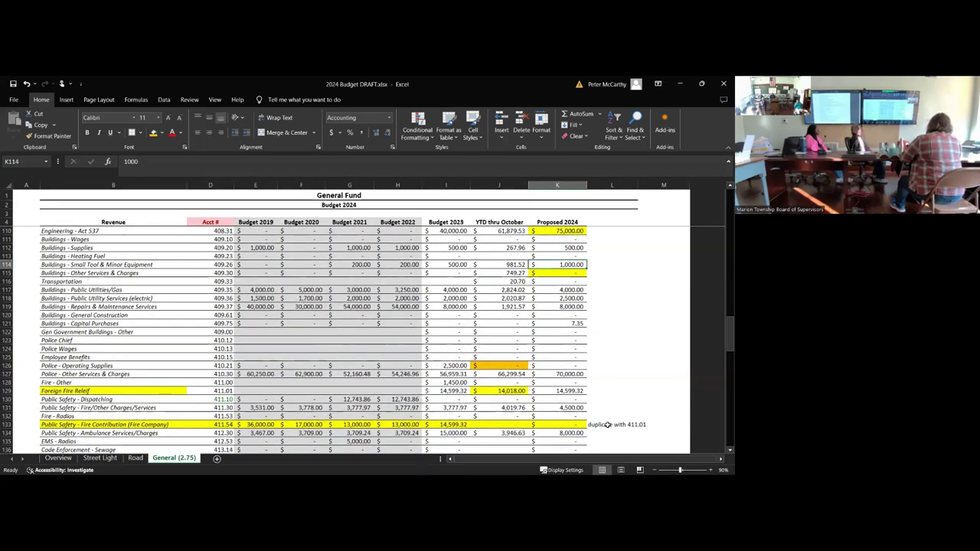
{"action": "key", "text": "Left"}
{"action": "key", "text": "Right"}
{"action": "key", "text": "Left"}
{"action": "key", "text": "Left"}
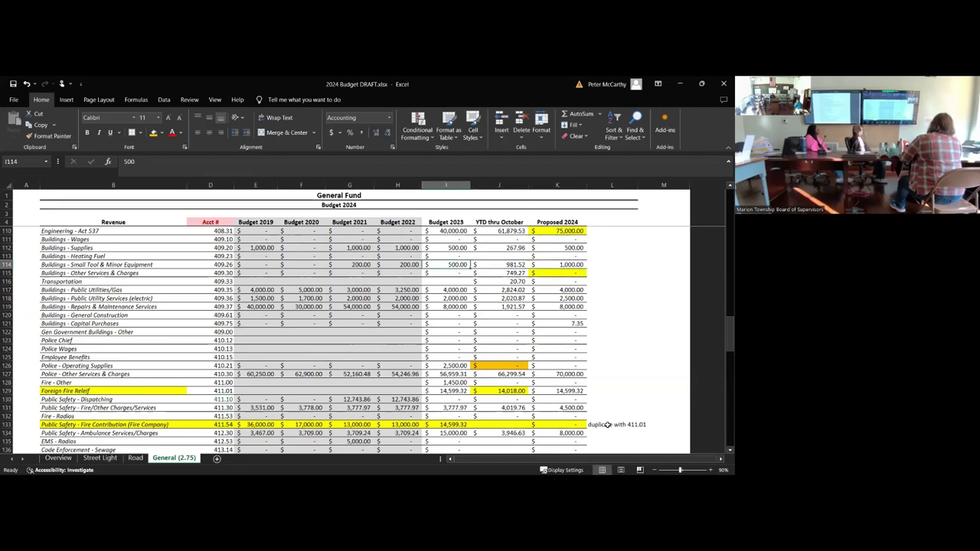
{"action": "key", "text": "Right"}
{"action": "key", "text": "Right"}
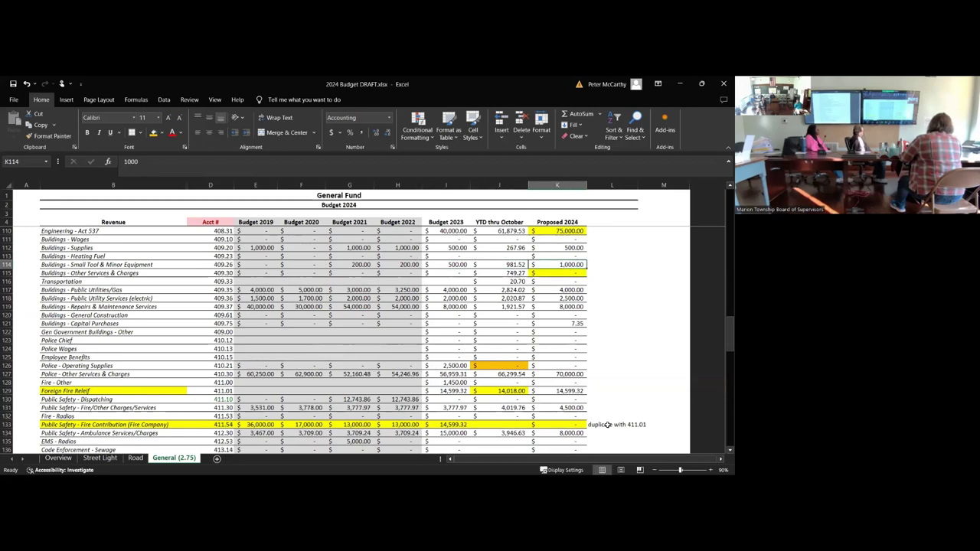
{"action": "key", "text": "Down"}
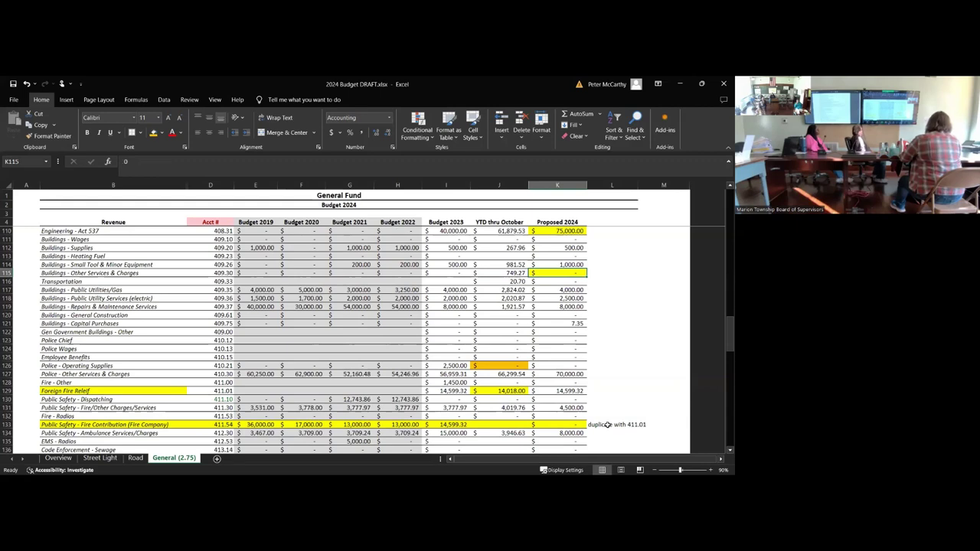
{"action": "key", "text": "Left"}
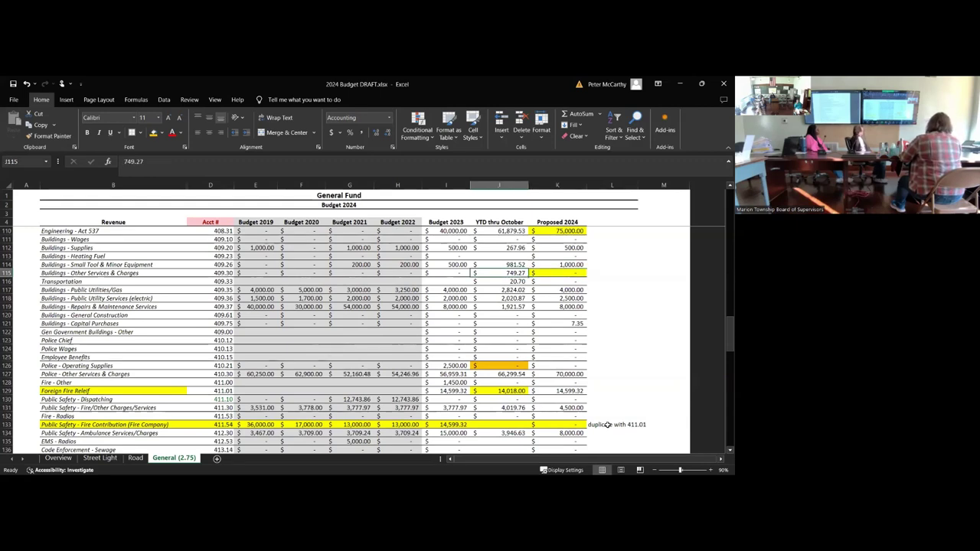
Step: Check the Proposed 2024 amounts from Buildings - Other Services & Charges through Buildings - Repairs & Maintenance Services
{"action": "key", "text": "Right"}
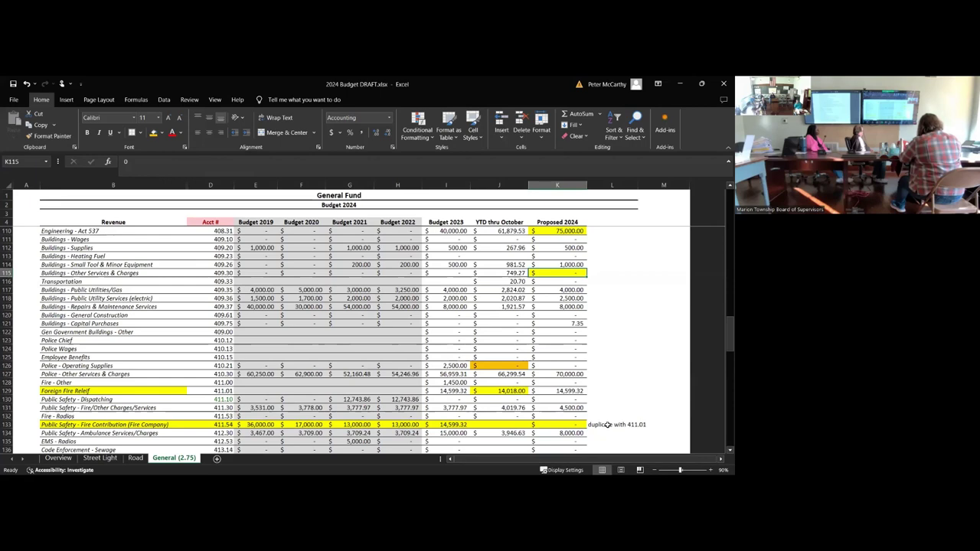
{"action": "key", "text": "Down"}
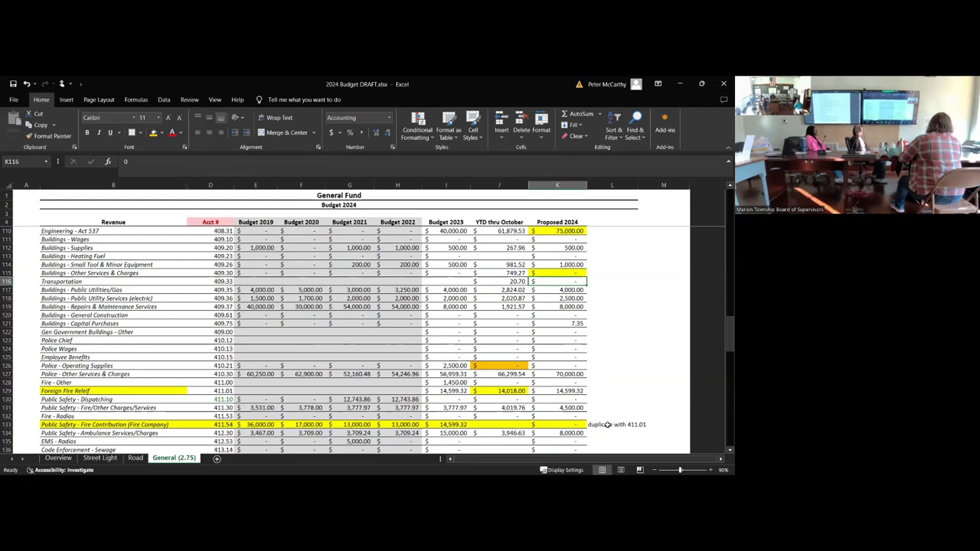
{"action": "key", "text": "Down"}
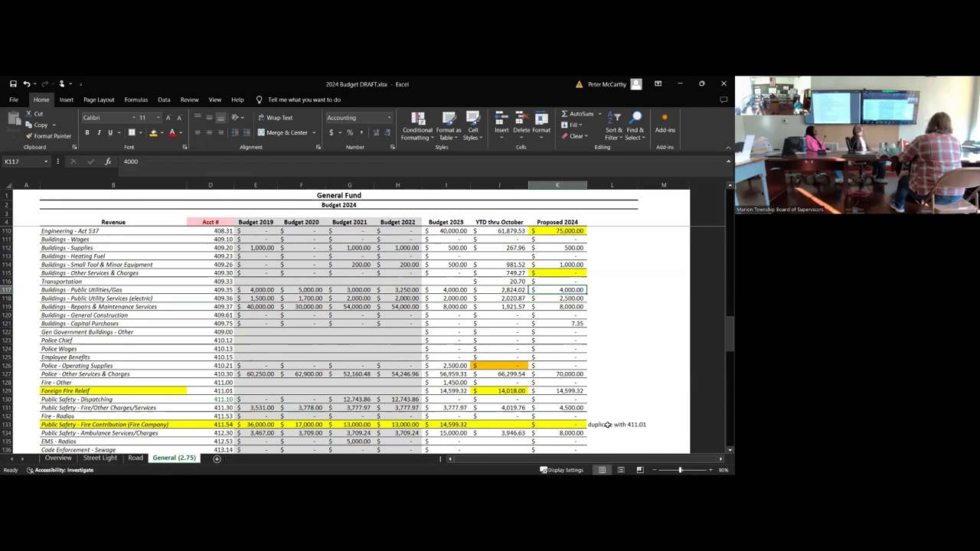
{"action": "key", "text": "Down"}
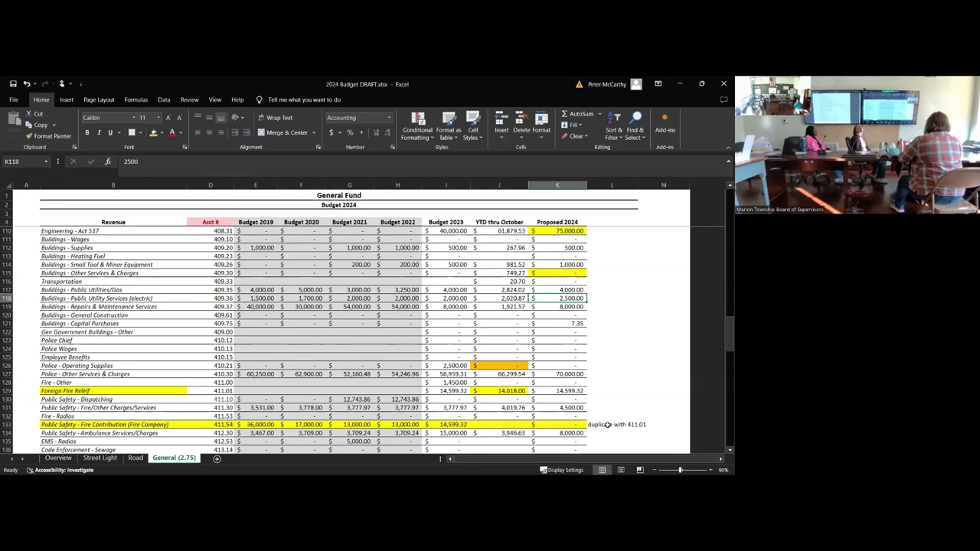
{"action": "key", "text": "Down"}
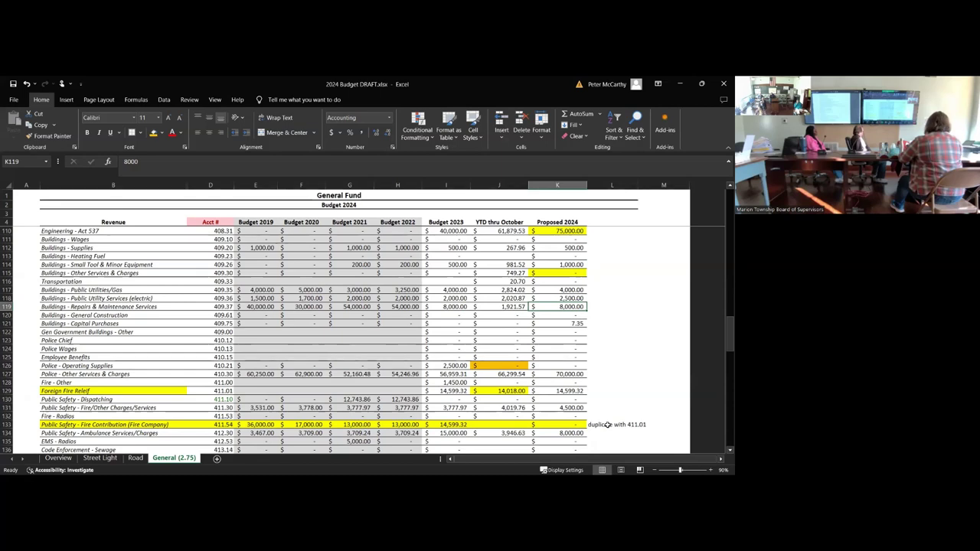
Step: Enter 7.35 as the YTD thru October figure for Buildings - Capital Purchases and set its Proposed 2024 amount to 0
{"action": "key", "text": "Down"}
{"action": "key", "text": "Down"}
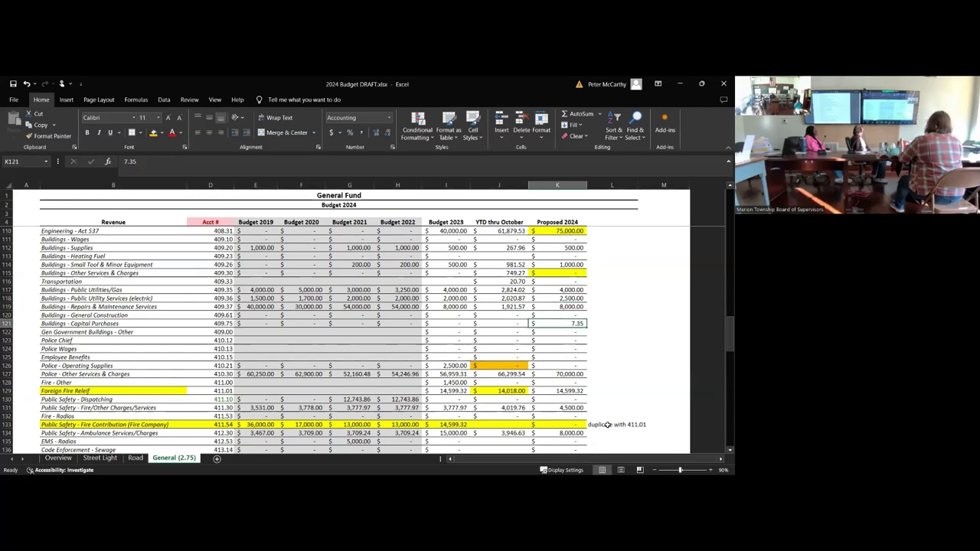
{"action": "key", "text": "Left"}
{"action": "key", "text": "Left"}
{"action": "key", "text": "Left"}
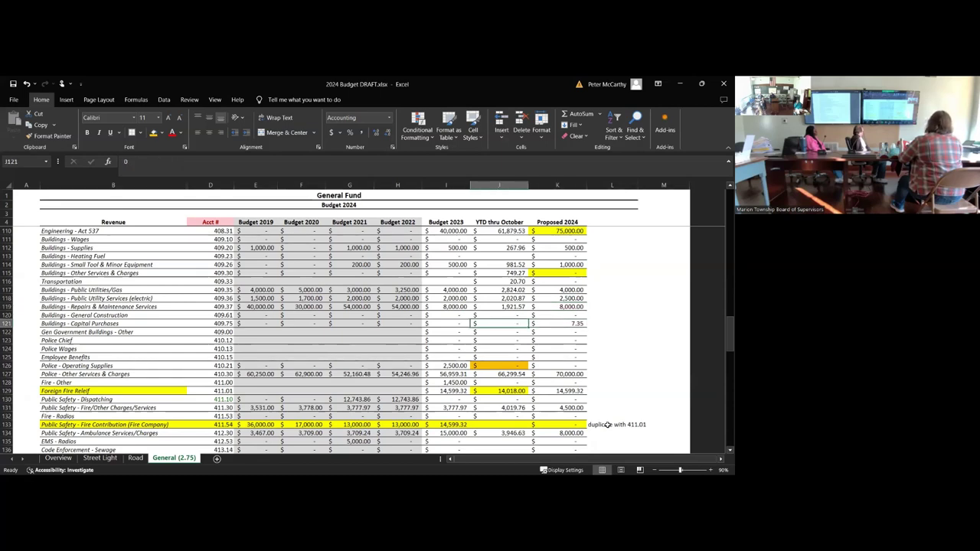
{"action": "key", "text": "Right"}
{"action": "key", "text": "Right"}
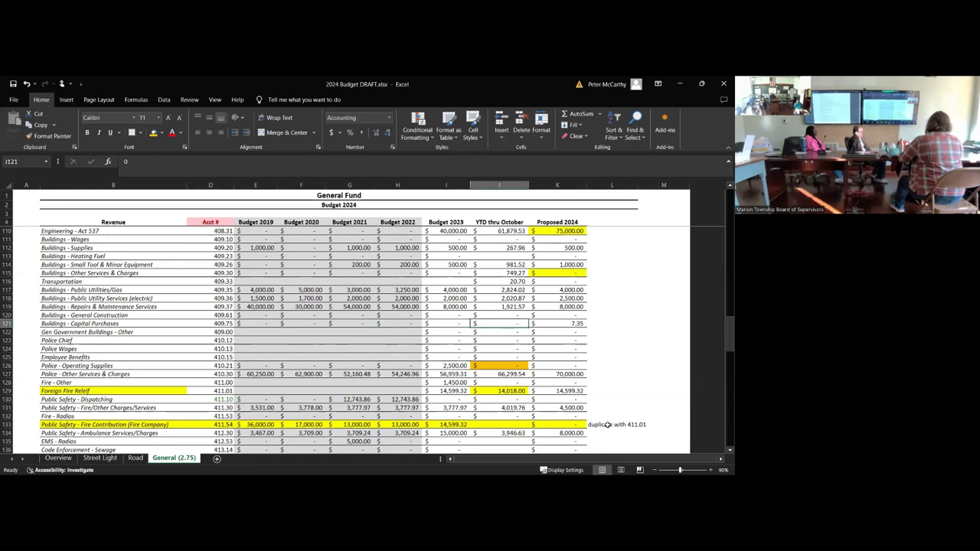
{"action": "type", "text": "7.350"}
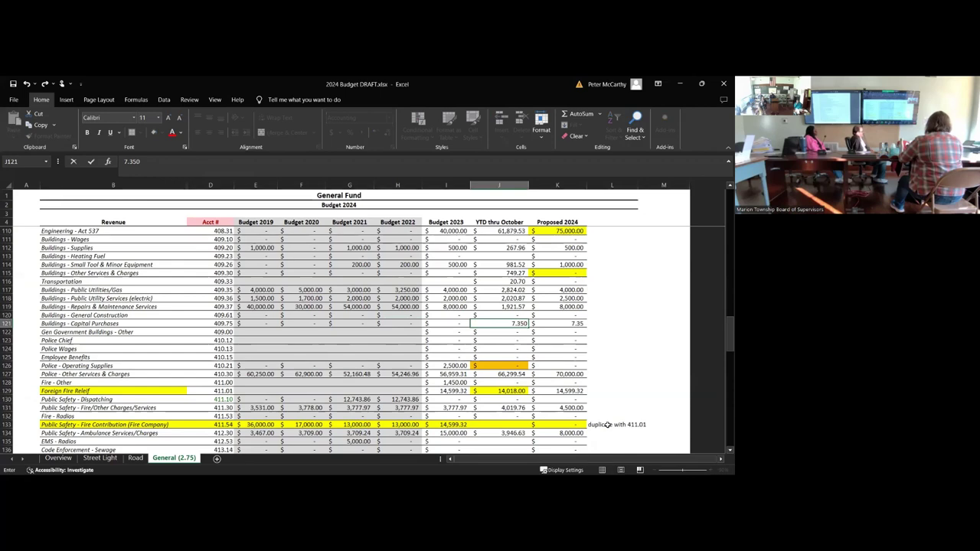
{"action": "key", "text": "Right"}
{"action": "type", "text": "0"}
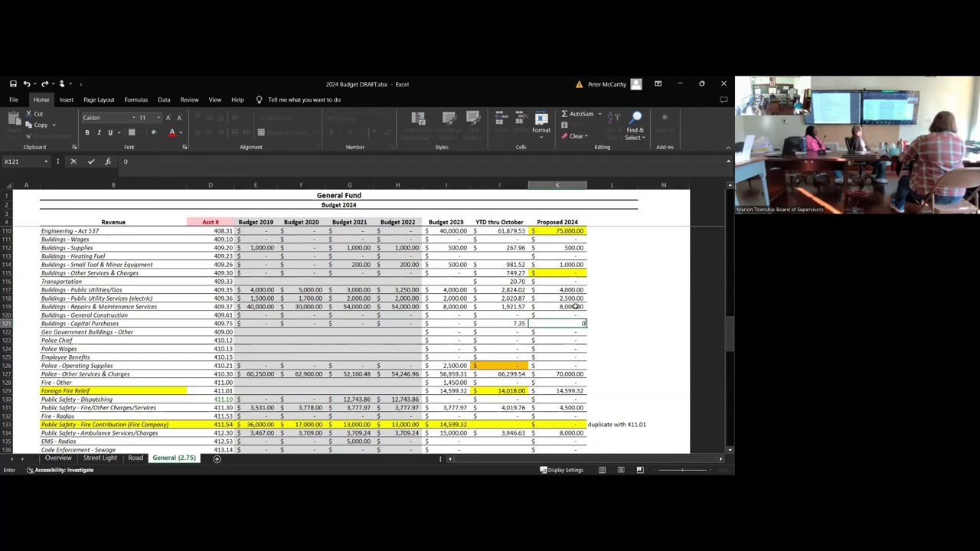
Step: Set the Proposed 2024 amount for Buildings - Repairs & Maintenance Services to 2,500
{"action": "left_click", "coordinate": [576, 305]}
{"action": "type", "text": "2500"}
{"action": "key", "text": "Return"}
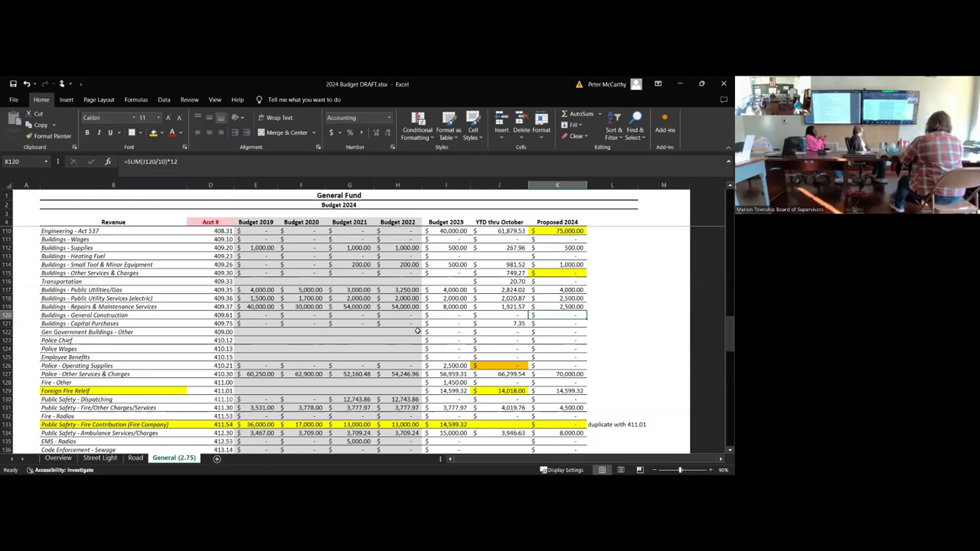
Step: Set the Proposed 2024 amount for General Governmental - Law & Professional Services to 85,000
{"action": "scroll", "coordinate": [352, 323], "scroll_direction": "up", "scroll_amount": 5}
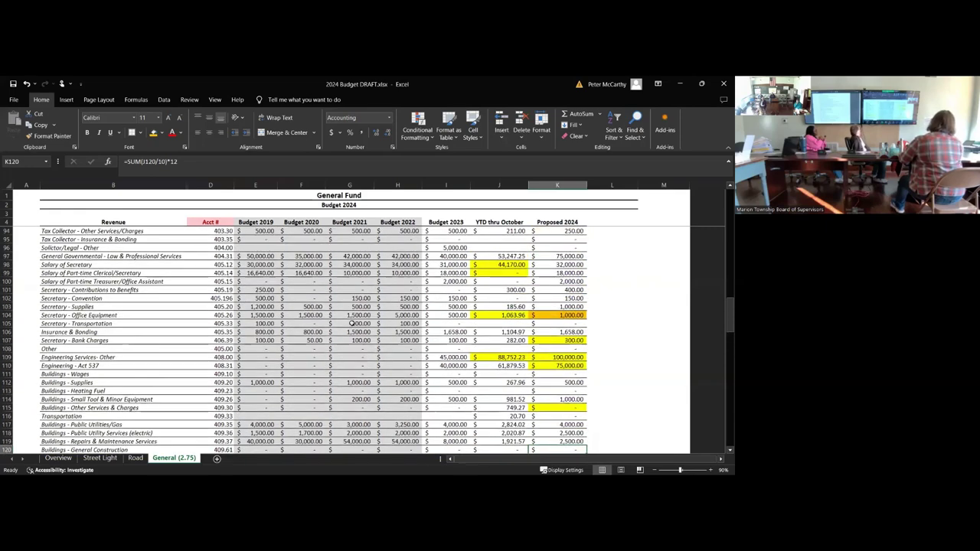
{"action": "scroll", "coordinate": [352, 323], "scroll_direction": "up", "scroll_amount": 1}
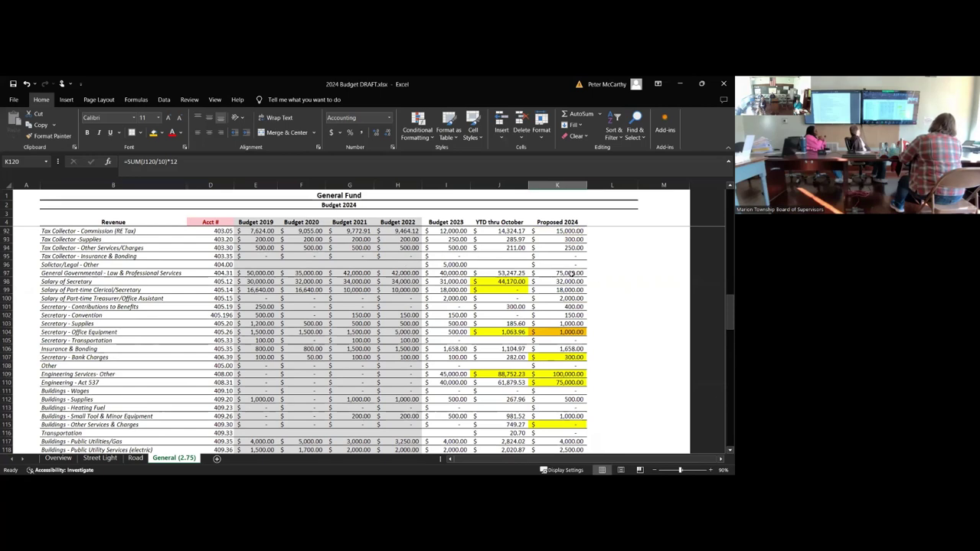
{"action": "left_click", "coordinate": [571, 274]}
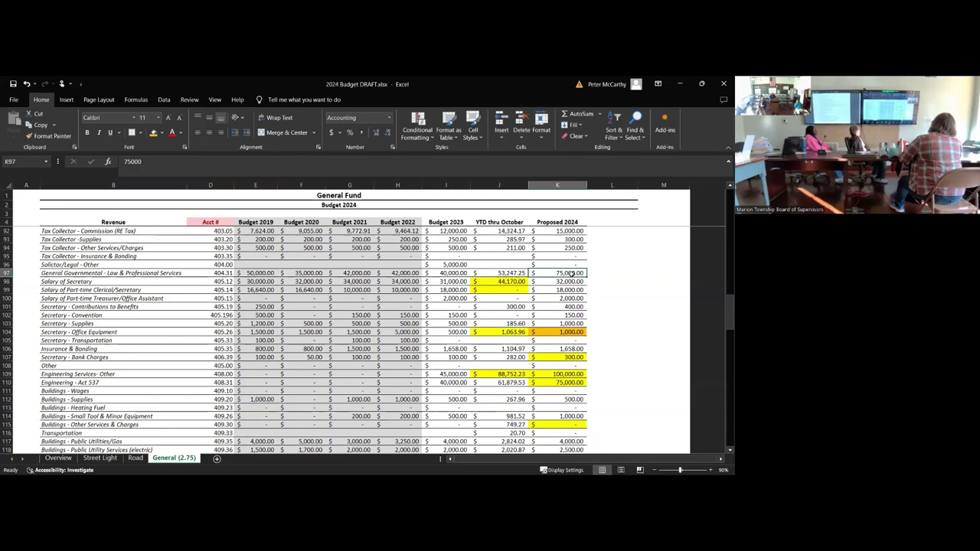
{"action": "type", "text": "85000"}
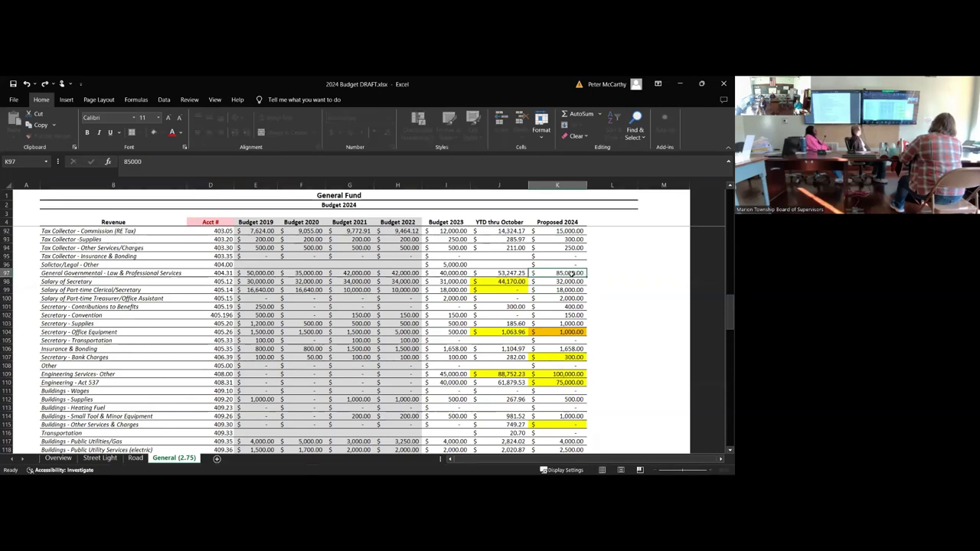
{"action": "key", "text": "Return"}
Step: Check the Proposed 2024 amounts for Buildings - Repairs & Maintenance Services, Police - Operating Supplies, and Police - Other Services & Charges
{"action": "scroll", "coordinate": [594, 313], "scroll_direction": "down", "scroll_amount": 7}
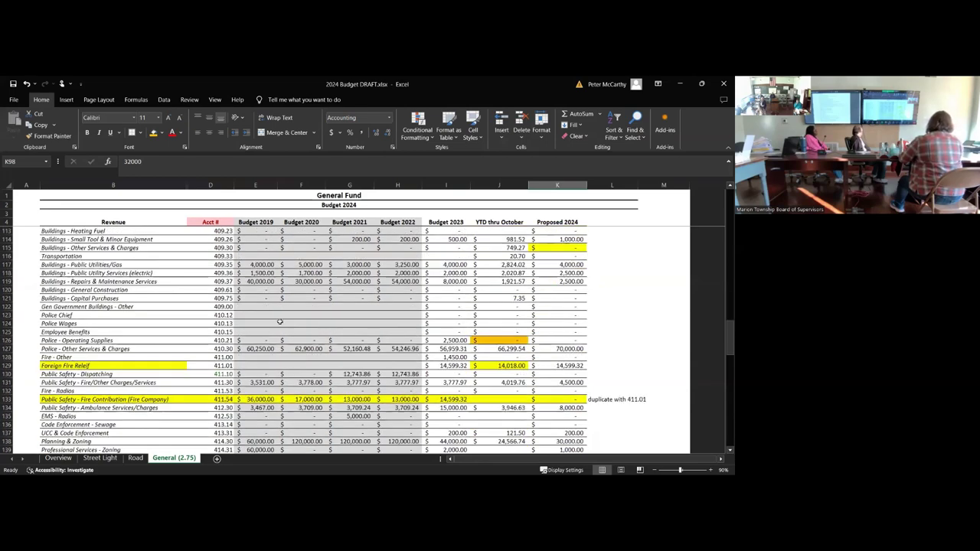
{"action": "left_click", "coordinate": [574, 283]}
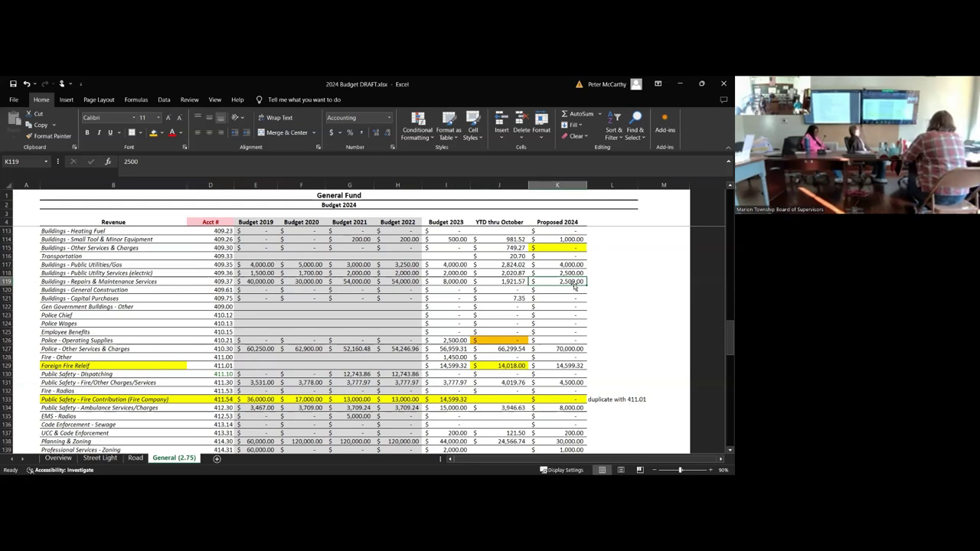
{"action": "left_click", "coordinate": [557, 341]}
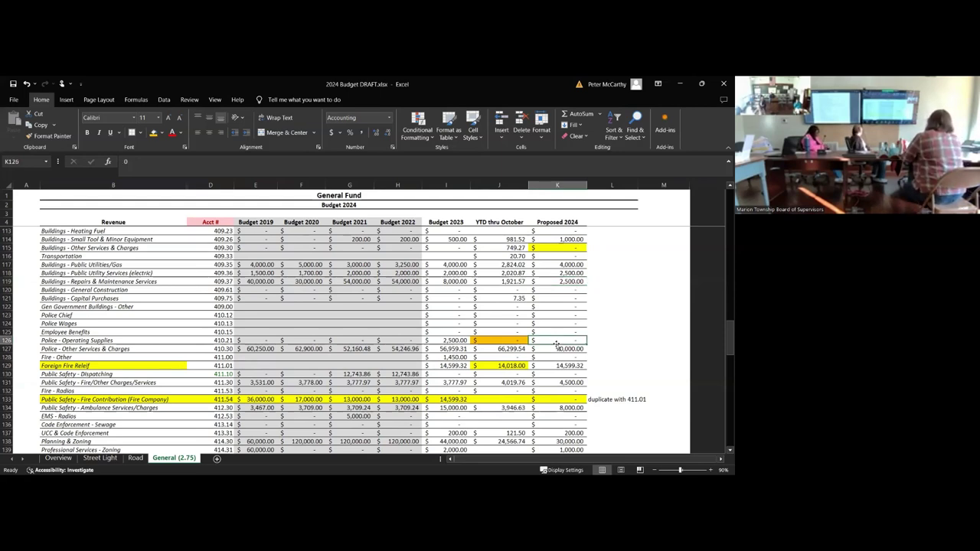
{"action": "left_click", "coordinate": [557, 346]}
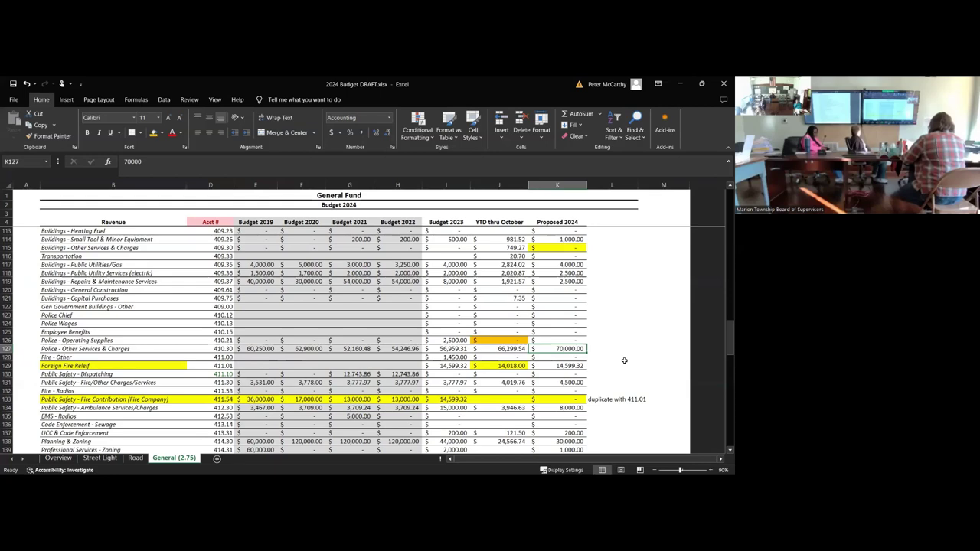
Step: Check the proposed amounts for foreign fire relief and dispatching, and compare Public Safety - Fire/Other Charges/Services' 2023 budget, YTD, and Proposed 2024 amounts
{"action": "left_click", "coordinate": [548, 365]}
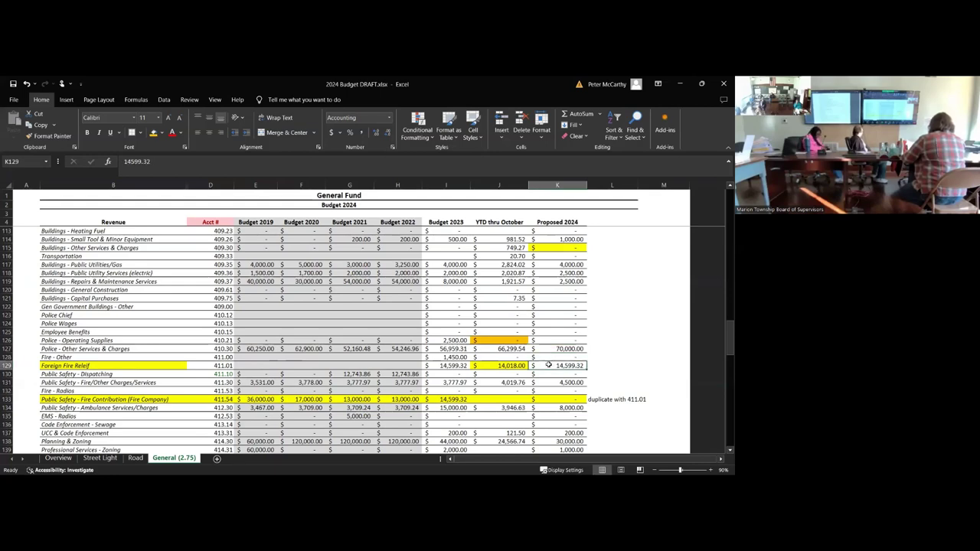
{"action": "key", "text": "Down"}
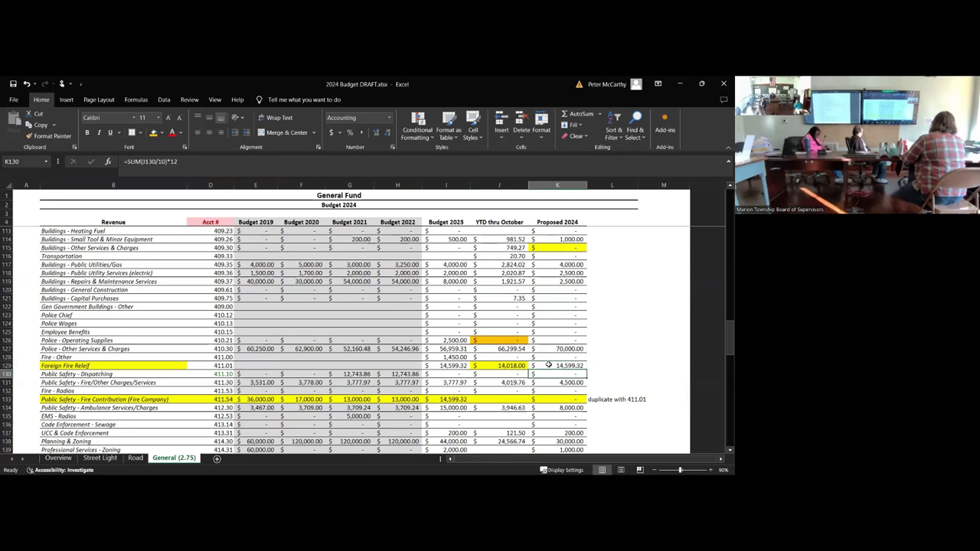
{"action": "key", "text": "Down"}
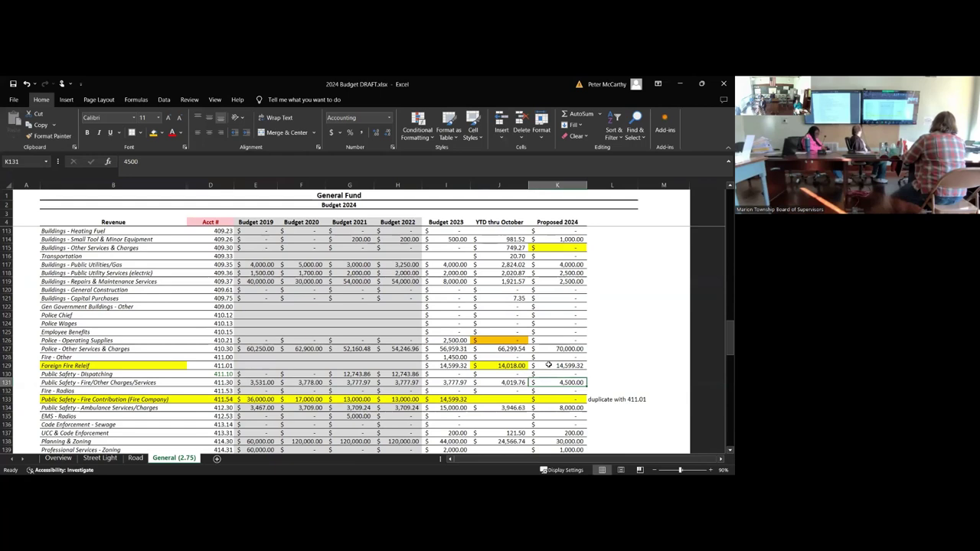
{"action": "key", "text": "Left"}
{"action": "key", "text": "Right"}
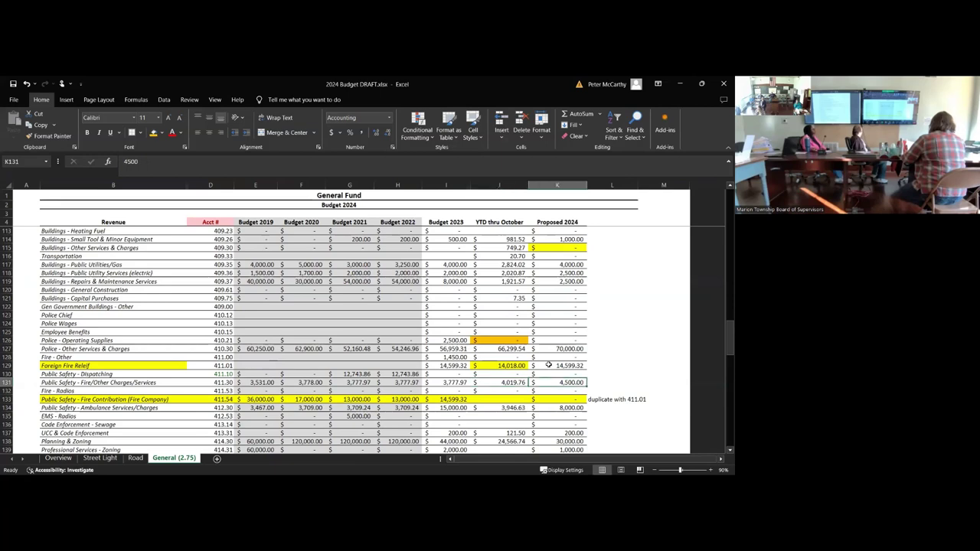
{"action": "key", "text": "Left"}
{"action": "key", "text": "Left"}
{"action": "key", "text": "Right"}
{"action": "key", "text": "Right"}
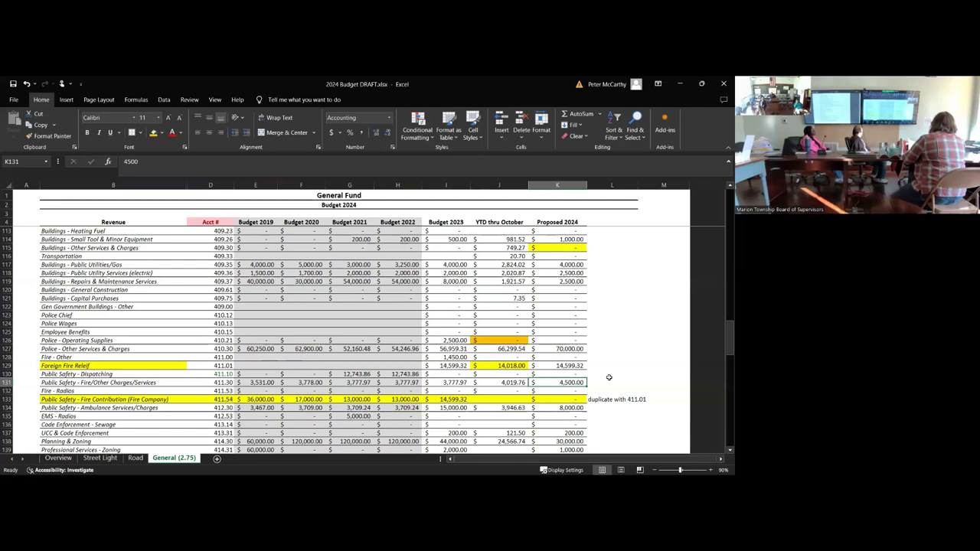
Step: Fill the Public Safety - Fire Contribution (Fire Company) row, noted as a duplicate with 411.01, with red from its name through Proposed 2024
{"action": "left_click", "coordinate": [598, 399]}
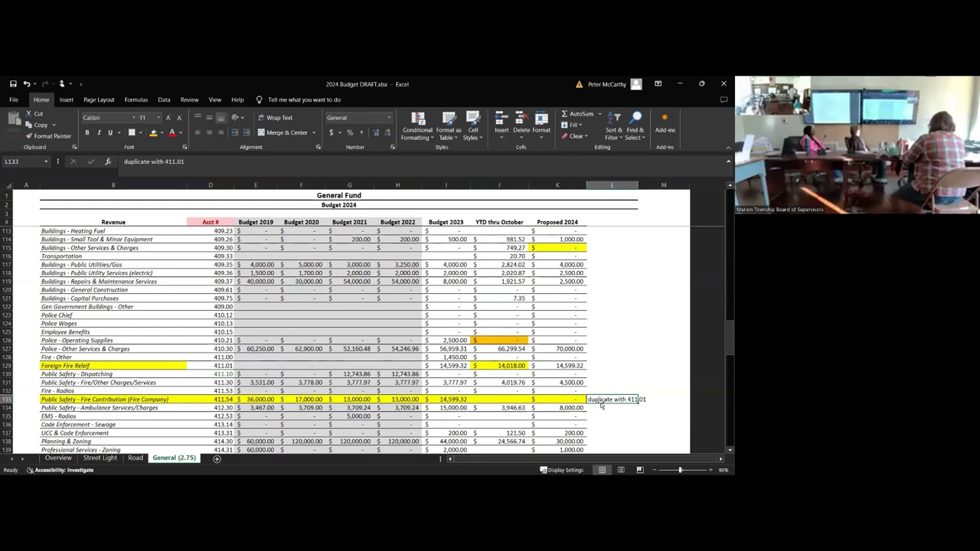
{"action": "left_click", "coordinate": [460, 398]}
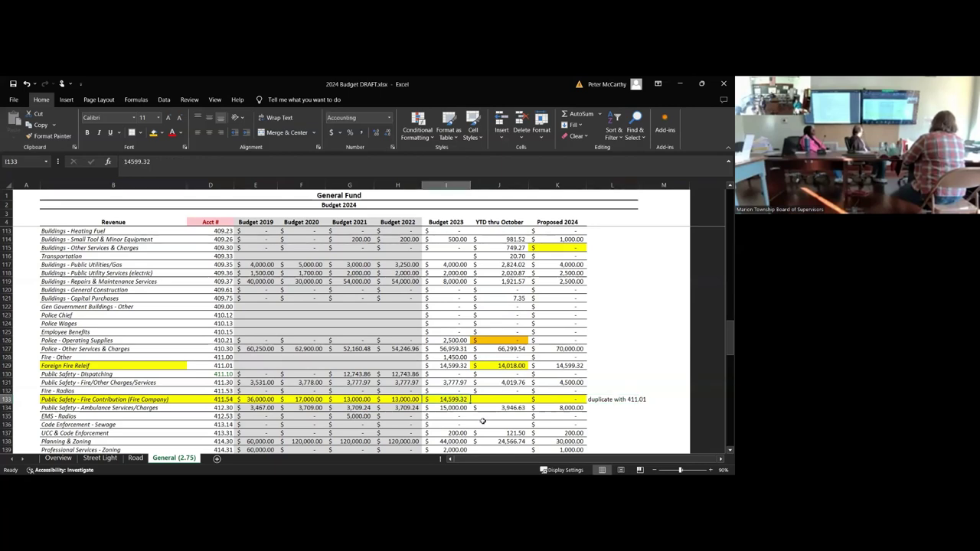
{"action": "left_click", "coordinate": [609, 397]}
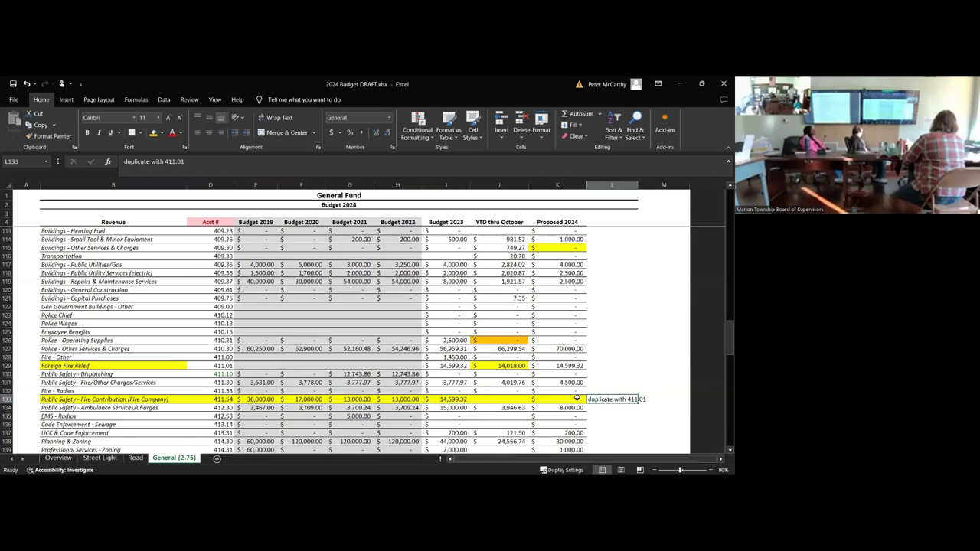
{"action": "left_click_drag", "start_coordinate": [576, 398], "coordinate": [154, 398]}
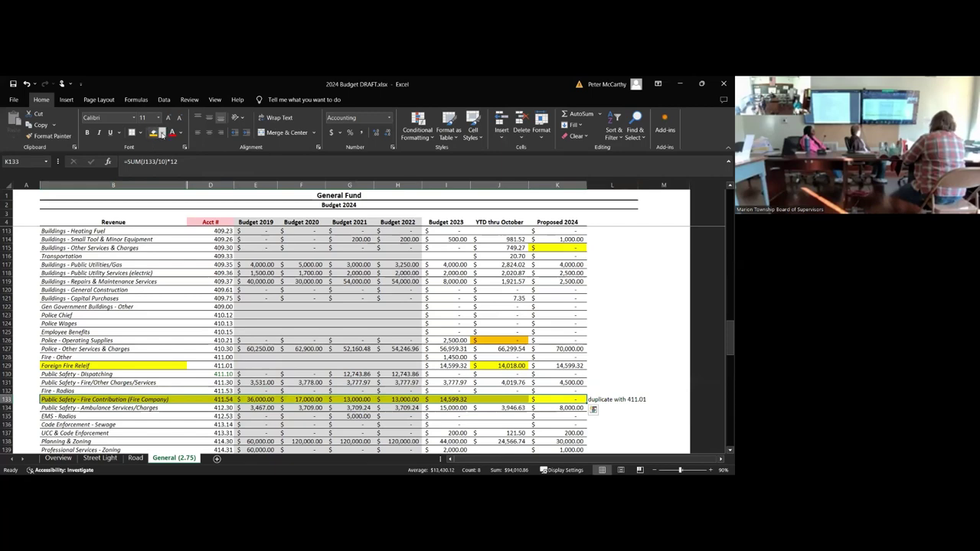
{"action": "left_click", "coordinate": [161, 134]}
{"action": "left_click", "coordinate": [160, 207]}
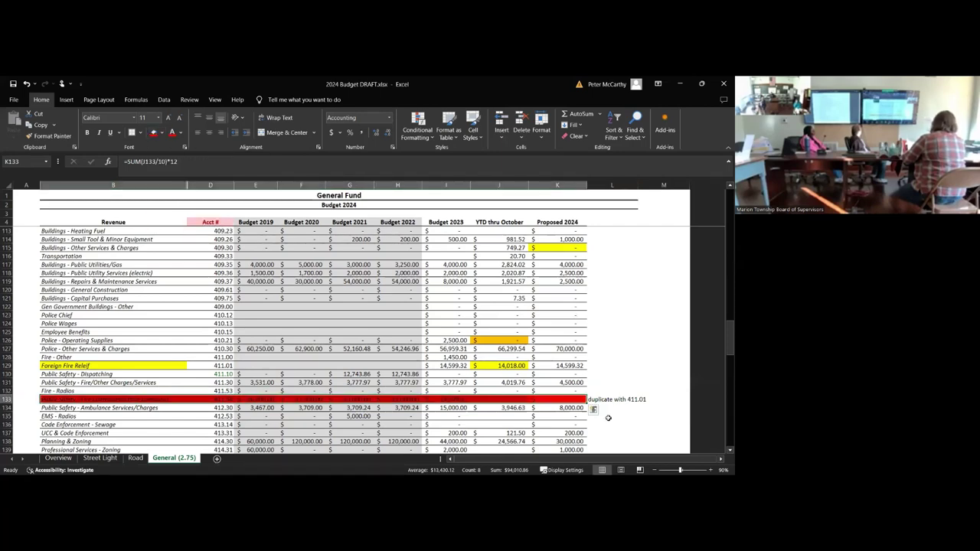
{"action": "left_click", "coordinate": [608, 417]}
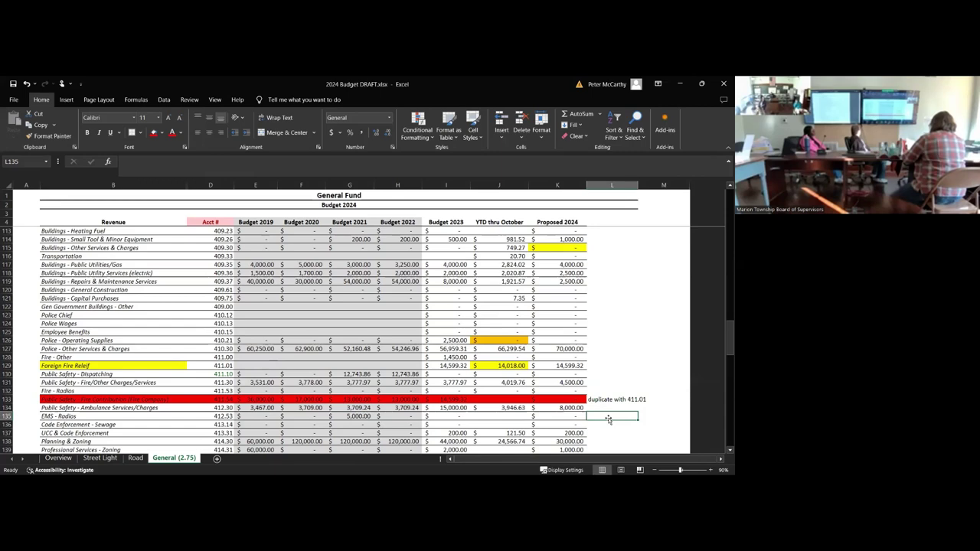
Step: Compare the 2023 budget, YTD, and Proposed 2024 amounts for Public Safety - Ambulance Services/Charges
{"action": "left_click", "coordinate": [458, 407]}
{"action": "left_click", "coordinate": [505, 407]}
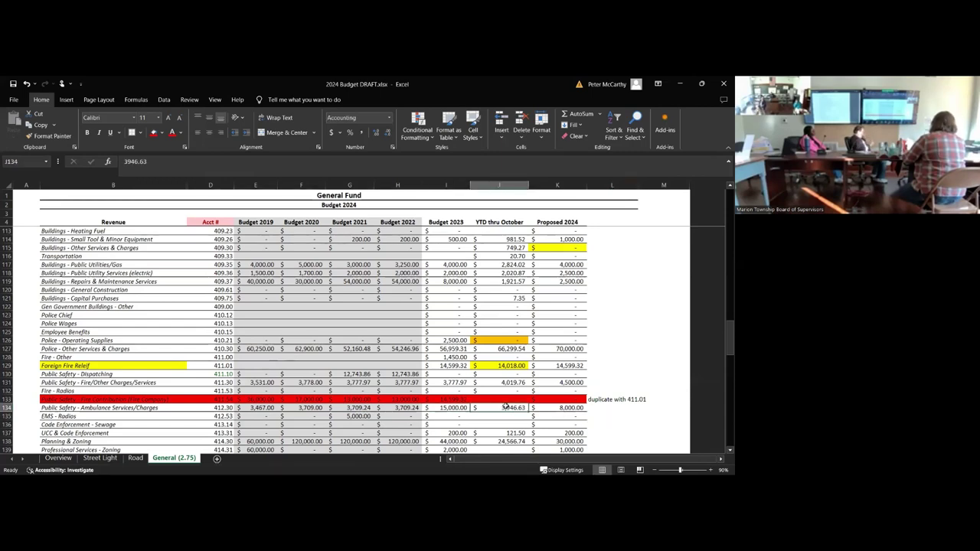
{"action": "left_click", "coordinate": [565, 407]}
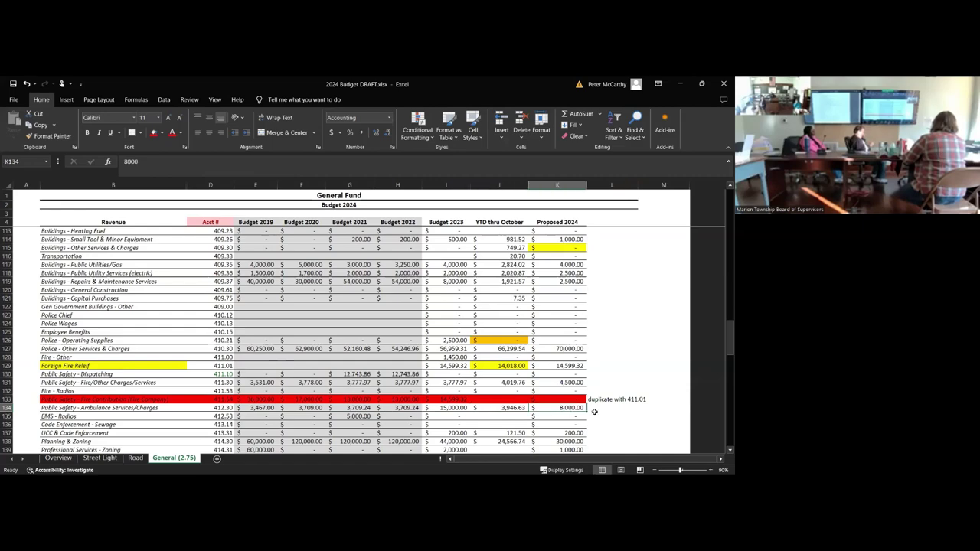
{"action": "scroll", "coordinate": [603, 405], "scroll_direction": "down", "scroll_amount": 3}
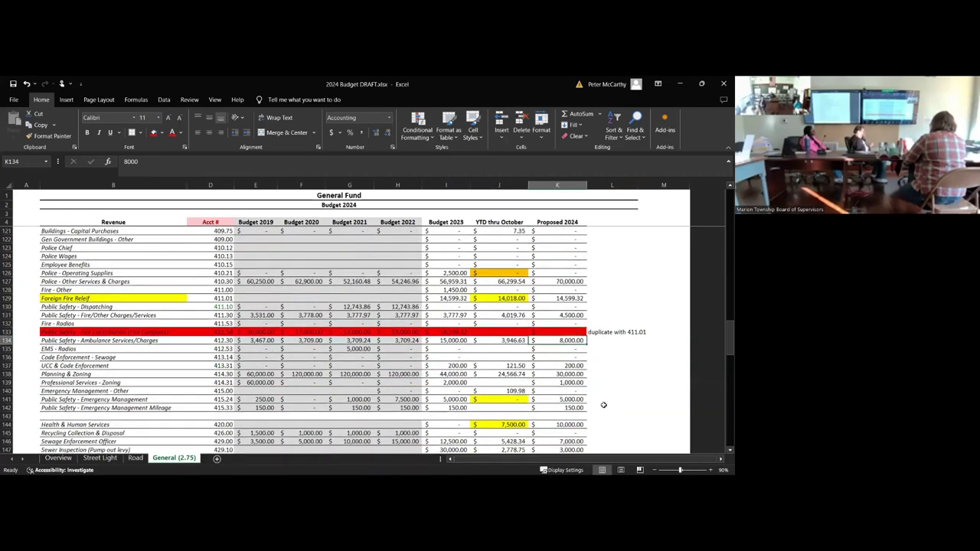
{"action": "scroll", "coordinate": [603, 405], "scroll_direction": "down", "scroll_amount": 1}
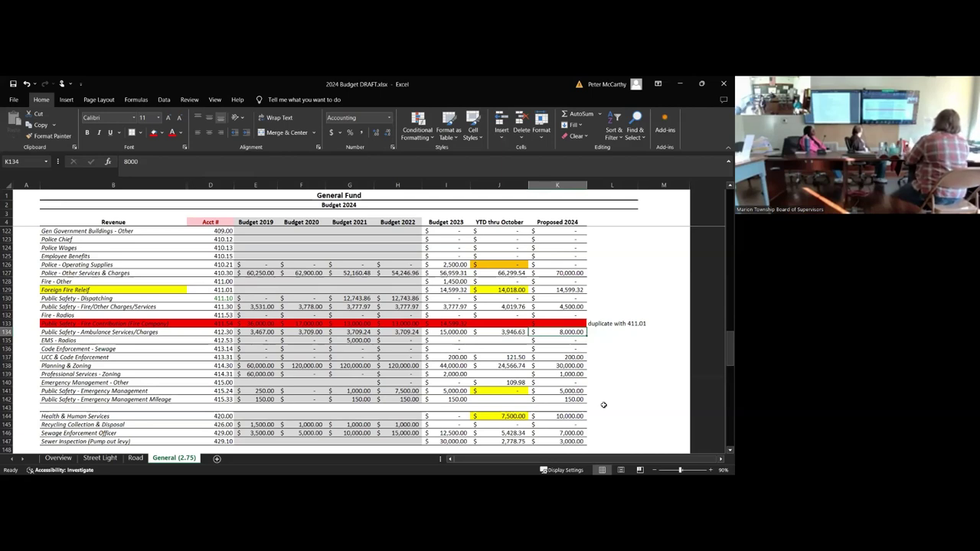
{"action": "left_click", "coordinate": [437, 334]}
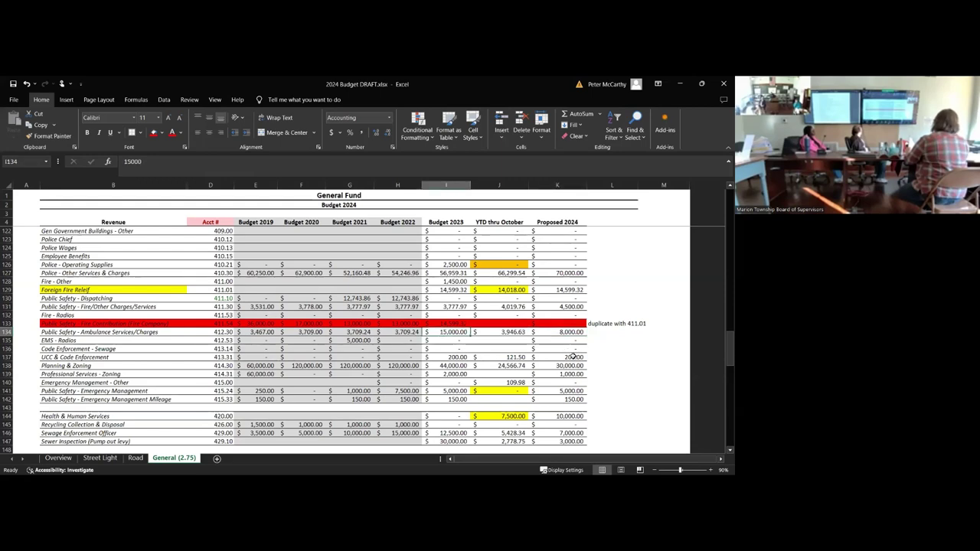
Step: Set both the 2023 budget and Proposed 2024 amounts for Public Safety - Ambulance Services/Charges to 12,958.33
{"action": "type", "text": "129580"}
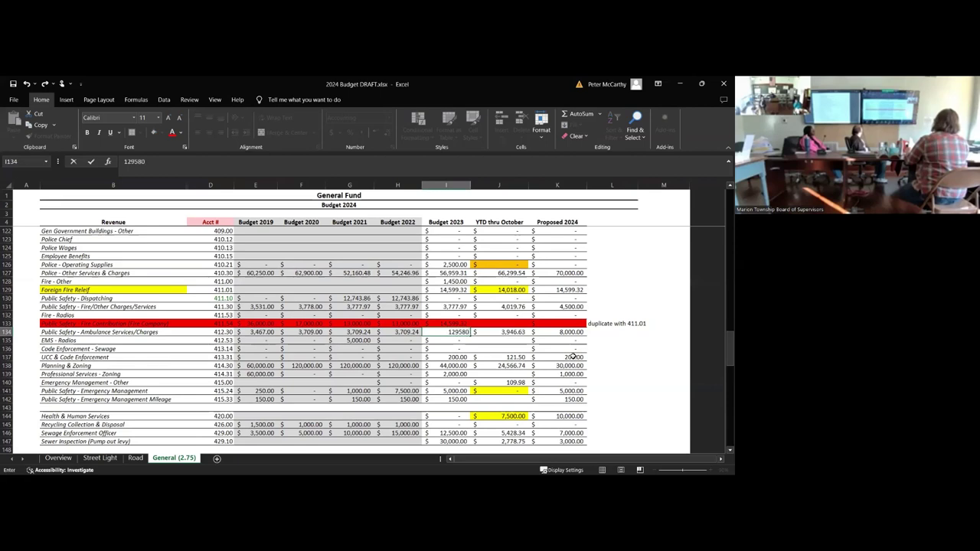
{"action": "key", "text": "BackSpace"}
{"action": "type", "text": ".33"}
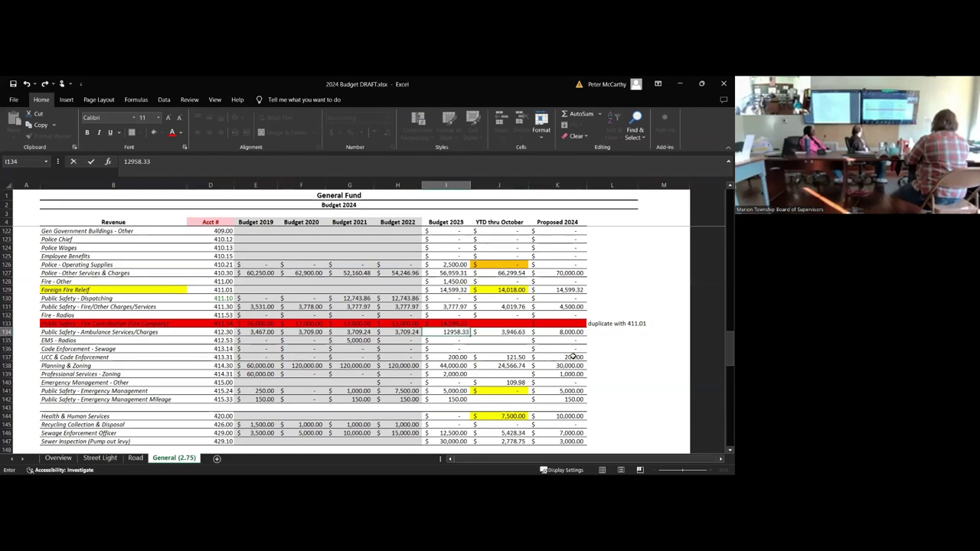
{"action": "key", "text": "Tab"}
{"action": "key", "text": "Tab"}
{"action": "type", "text": "12958.33"}
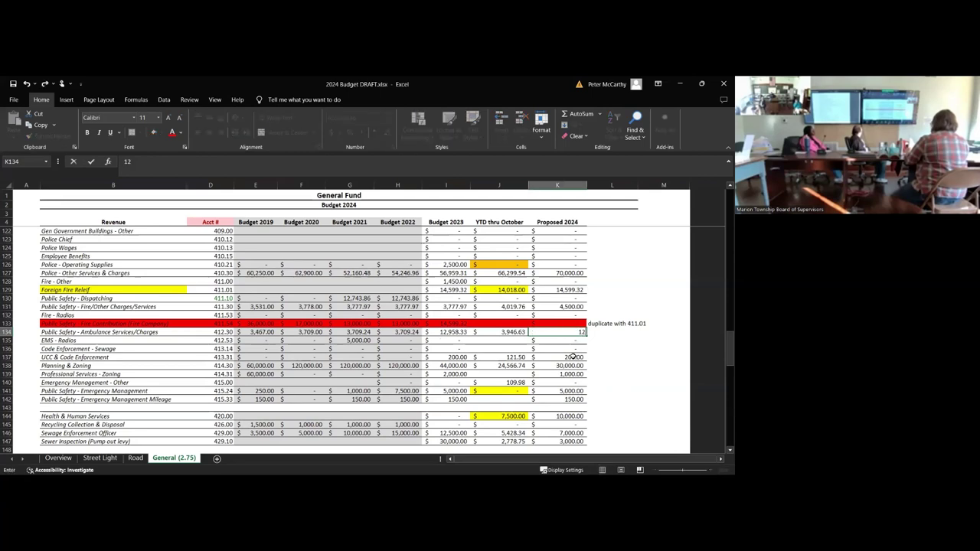
{"action": "key", "text": "Return"}
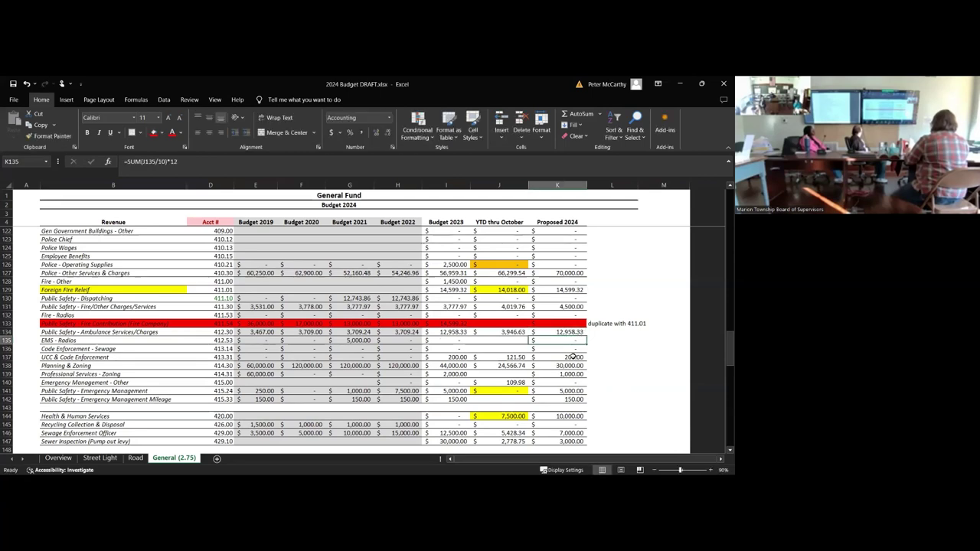
Step: Compare Public Safety - Fire/Other Charges/Services' 2023 budget, YTD, and Proposed 2024 amounts, and check the account numbers of Fire Contribution and Foreign Fire Releif
{"action": "left_click", "coordinate": [564, 307]}
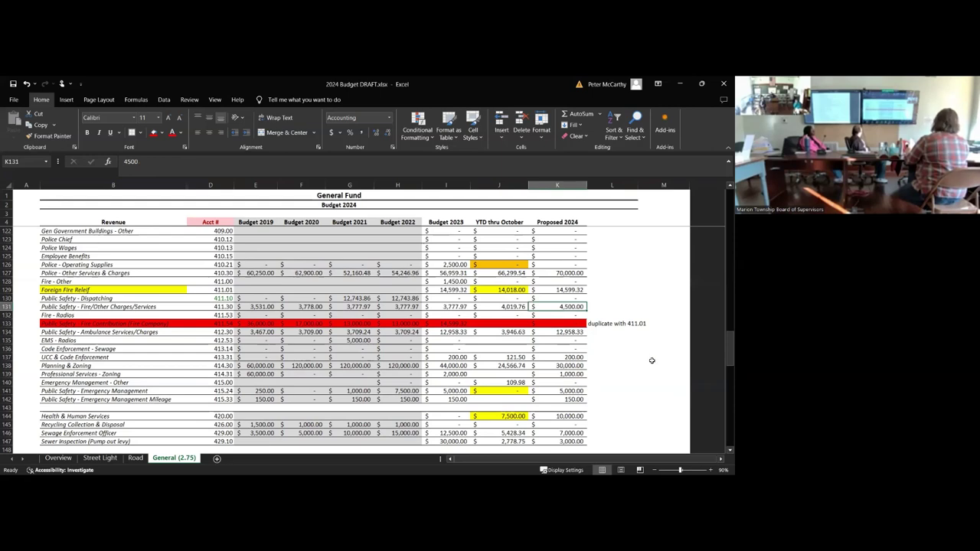
{"action": "key", "text": "Left"}
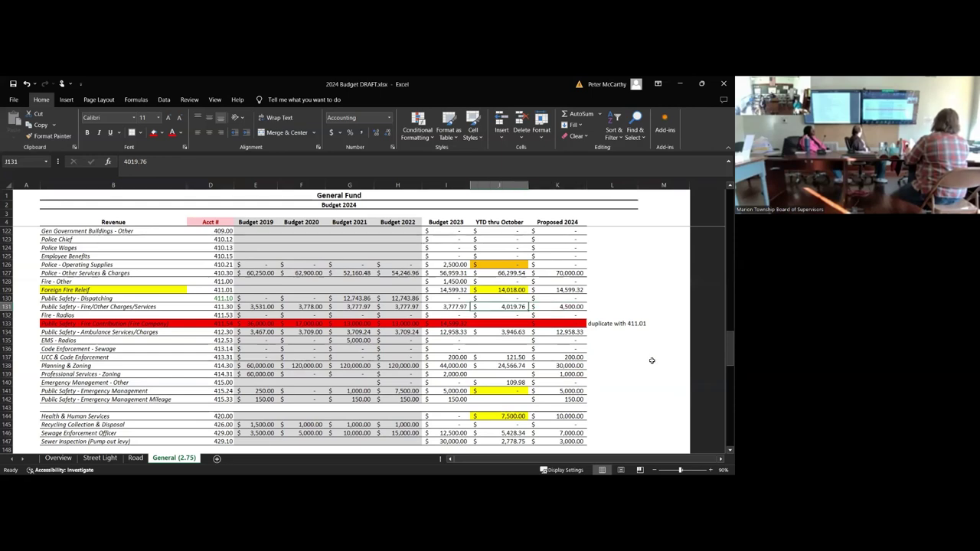
{"action": "key", "text": "Left"}
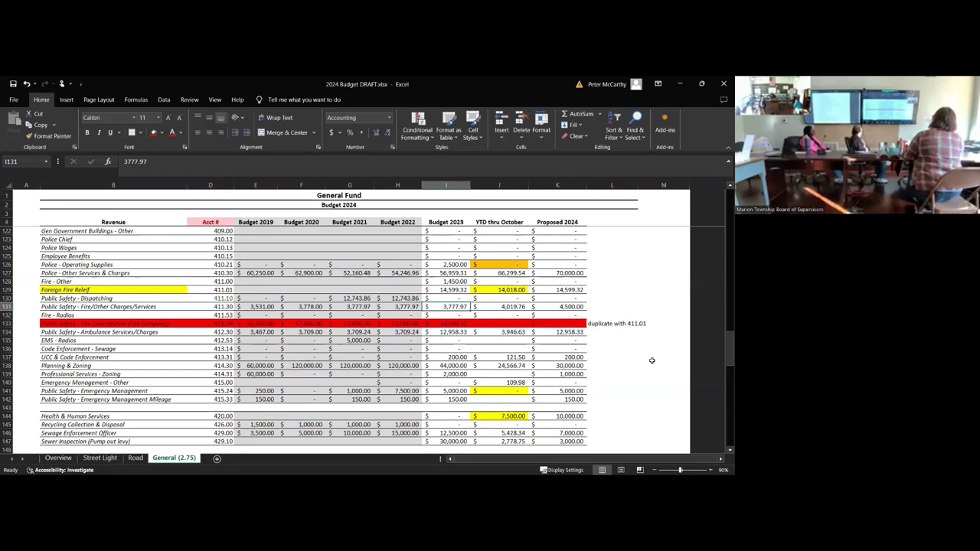
{"action": "key", "text": "Right"}
{"action": "key", "text": "Right"}
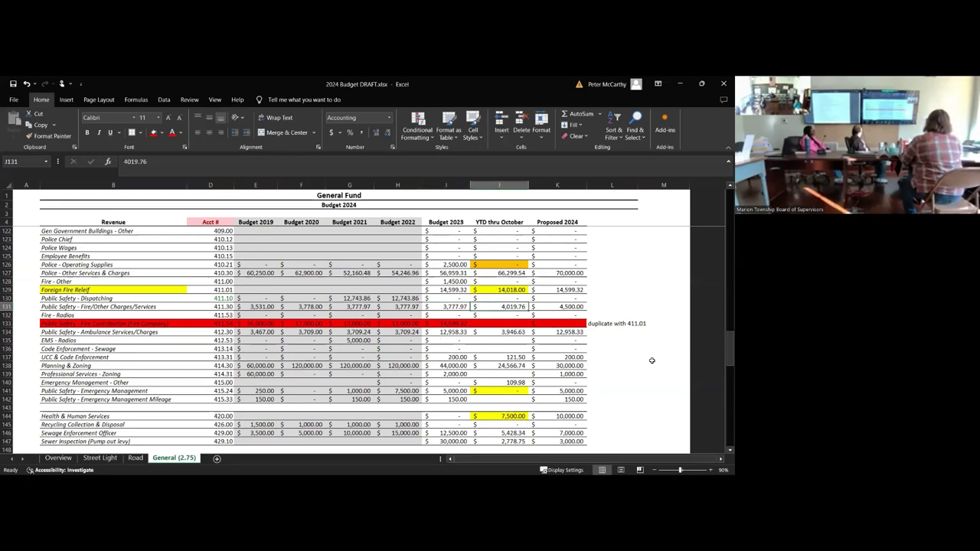
{"action": "key", "text": "Left"}
{"action": "key", "text": "Left"}
{"action": "key", "text": "Left"}
{"action": "key", "text": "Left"}
{"action": "key", "text": "Left"}
{"action": "key", "text": "Left"}
{"action": "key", "text": "Left"}
{"action": "key", "text": "Down"}
{"action": "key", "text": "Down"}
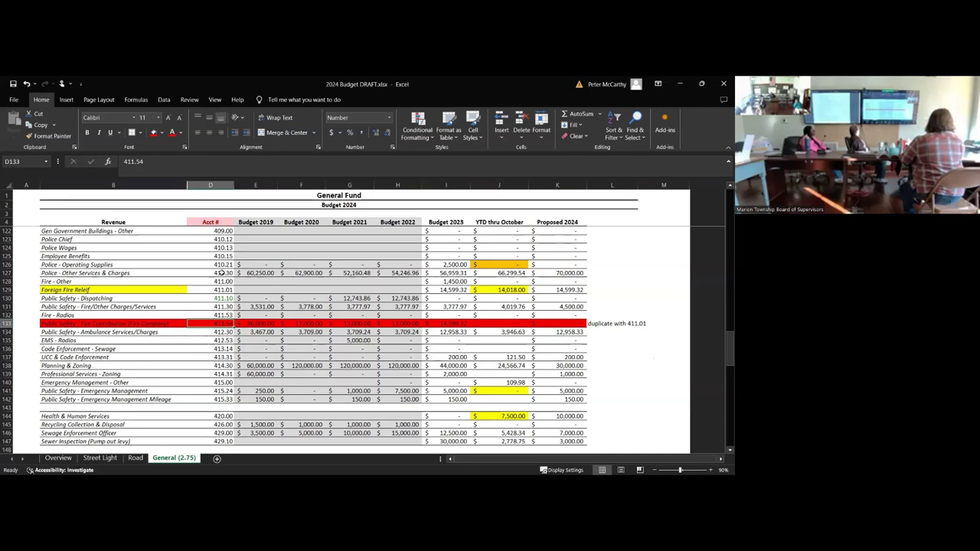
{"action": "left_click", "coordinate": [222, 289]}
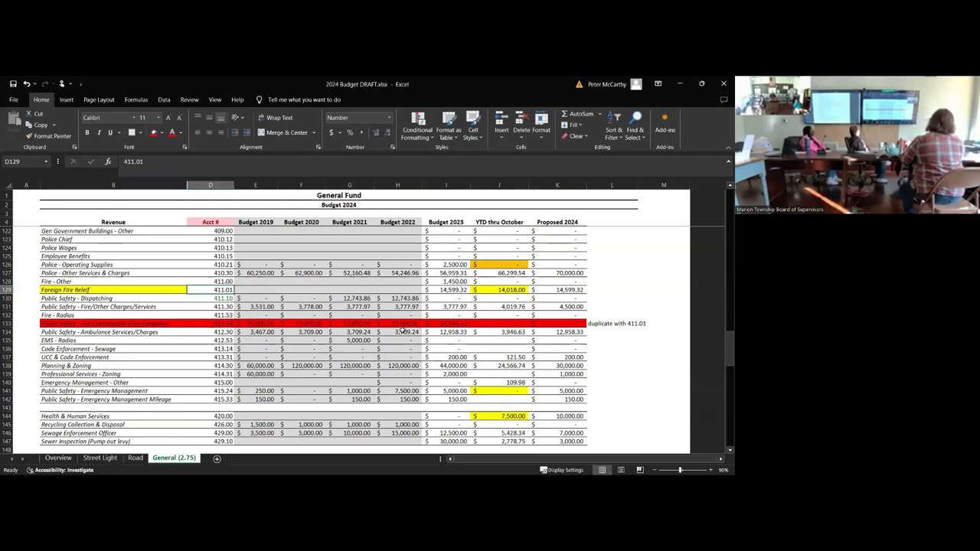
Step: Replace the red fill on the Public Safety - Fire Contribution (Fire Company) row with white, from its name through Proposed 2024
{"action": "left_click", "coordinate": [148, 330]}
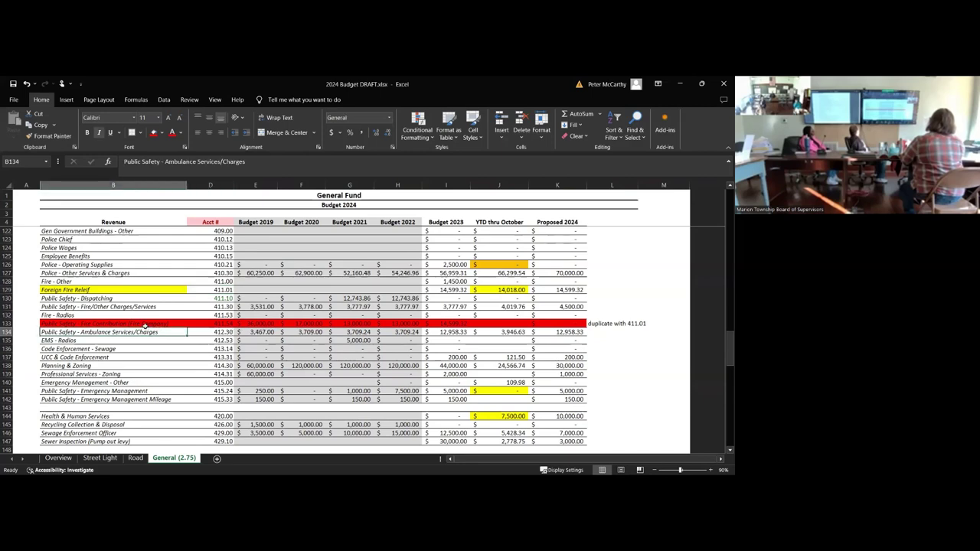
{"action": "left_click_drag", "start_coordinate": [146, 322], "coordinate": [555, 323]}
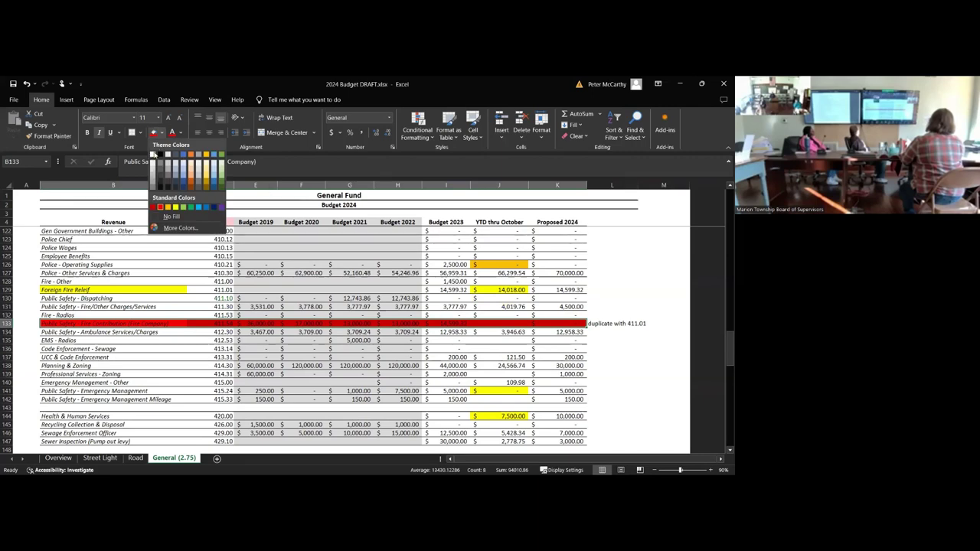
{"action": "left_click", "coordinate": [158, 153]}
Step: Set the 2023 budget and YTD amounts for Public Safety - Fire Contribution (Fire Company) to 0
{"action": "left_click", "coordinate": [457, 323]}
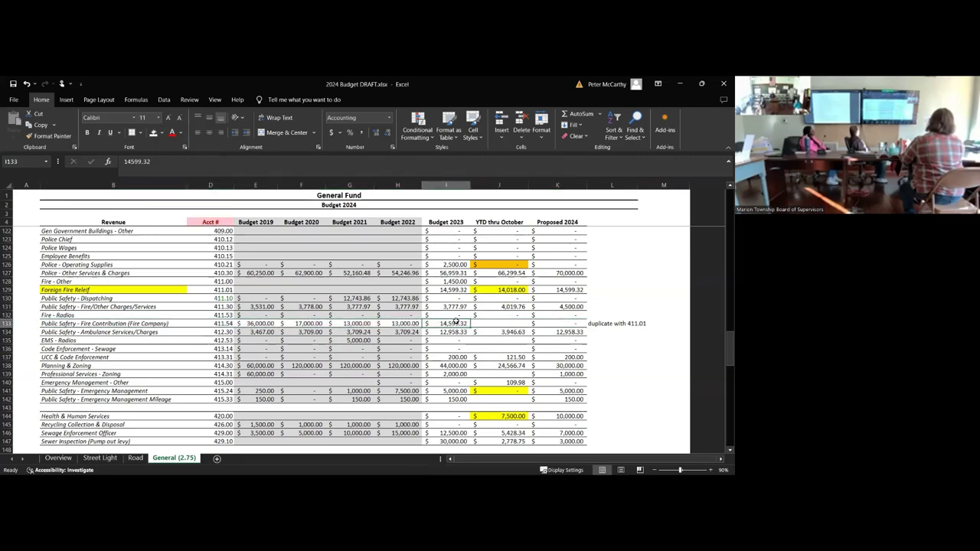
{"action": "key", "text": "Delete"}
{"action": "type", "text": "0"}
{"action": "key", "text": "Return"}
{"action": "key", "text": "Up"}
{"action": "key", "text": "Right"}
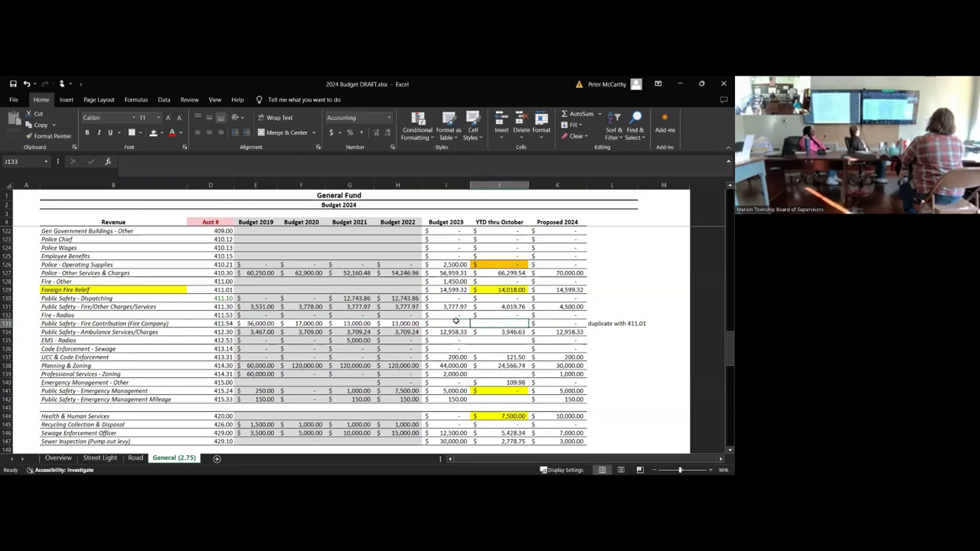
{"action": "key", "text": "Down"}
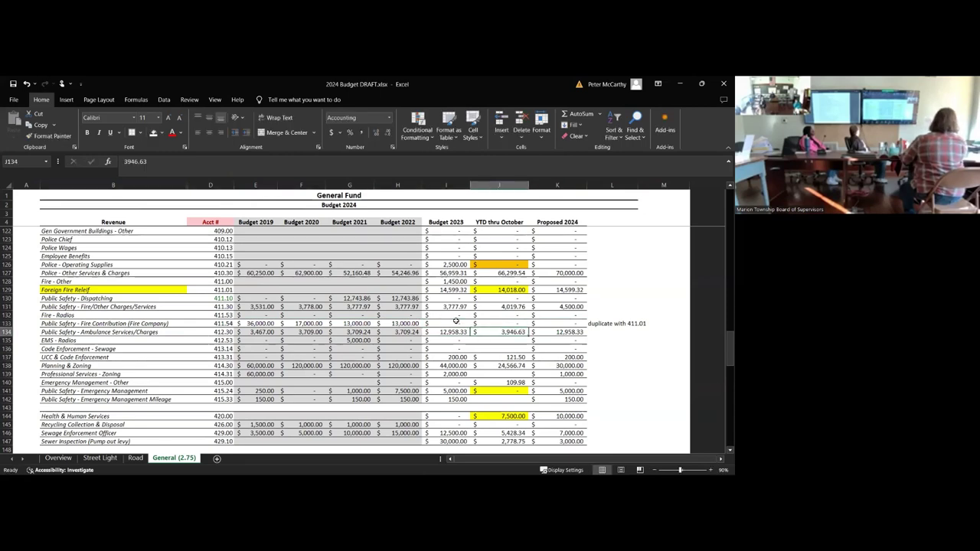
Step: Delete the "duplicate with 411.01" note beside the Fire Contribution row and remove the yellow fill from the Foreign Fire Releif name
{"action": "left_click", "coordinate": [591, 324]}
{"action": "key", "text": "Delete"}
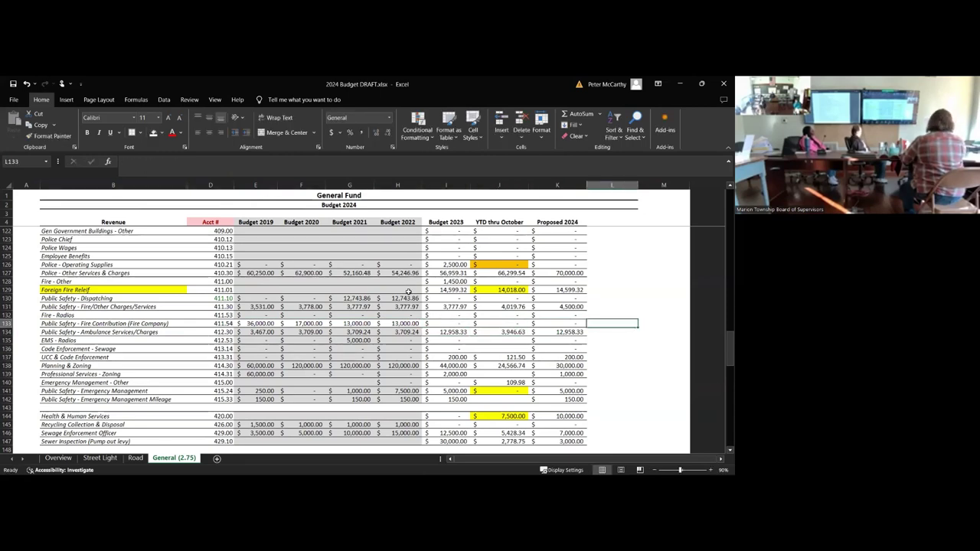
{"action": "left_click", "coordinate": [150, 289]}
{"action": "left_click", "coordinate": [153, 133]}
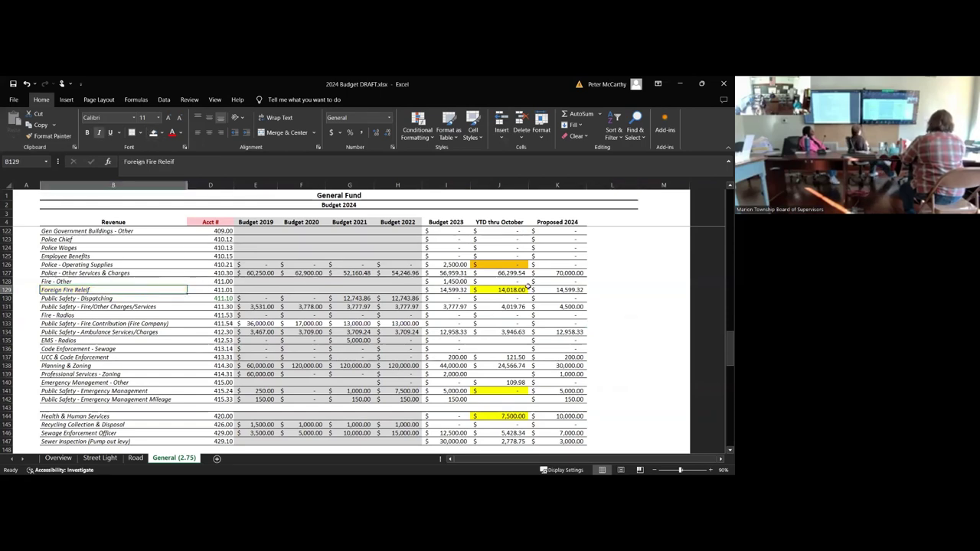
Step: Check the YTD and Proposed 2024 amounts for Foreign Fire Releif and Fire Contribution, and review the Ambulance Services/Charges row
{"action": "left_click", "coordinate": [517, 290]}
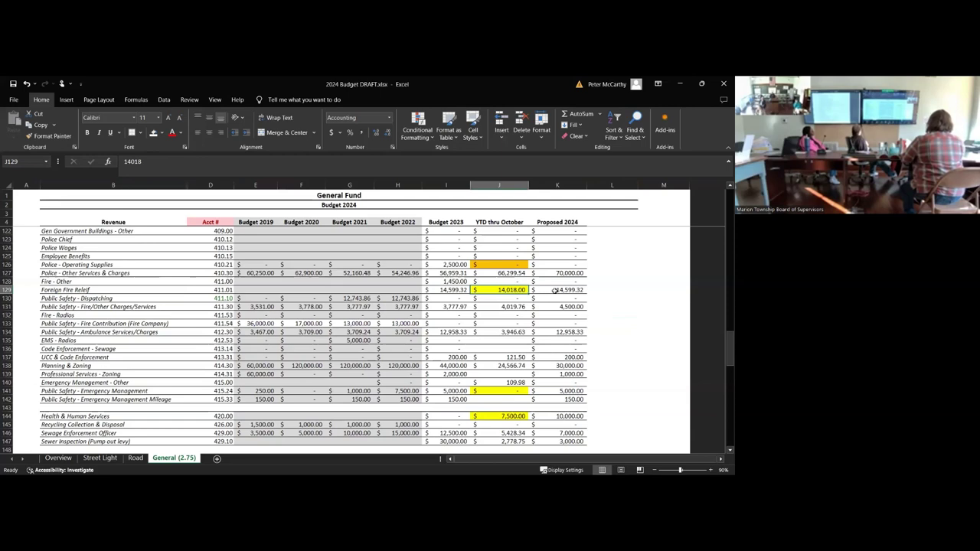
{"action": "left_click", "coordinate": [554, 290]}
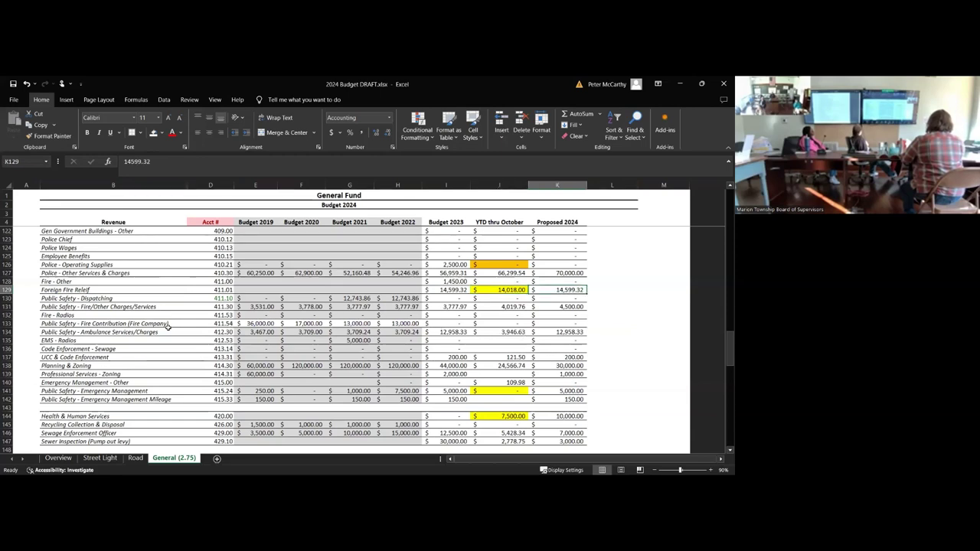
{"action": "left_click_drag", "start_coordinate": [157, 331], "coordinate": [264, 332]}
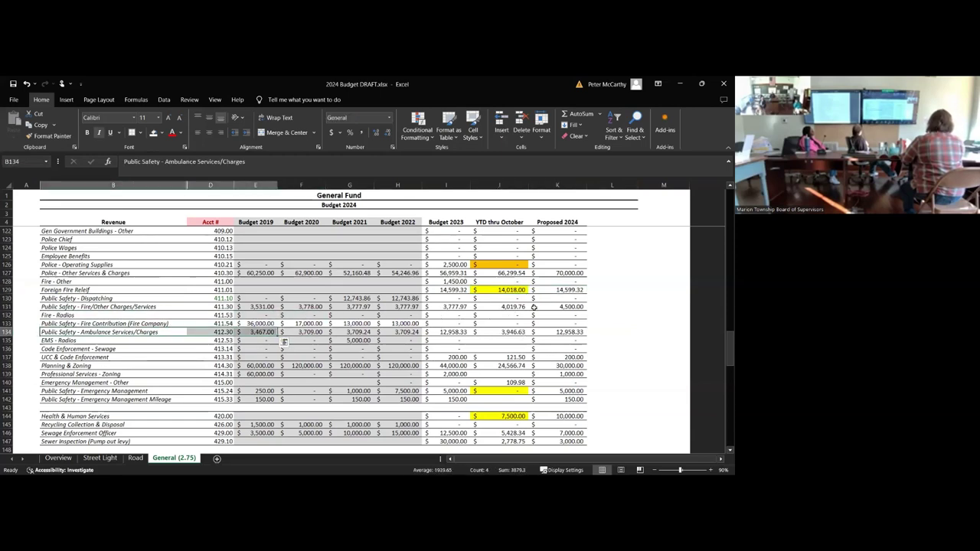
{"action": "left_click", "coordinate": [459, 322]}
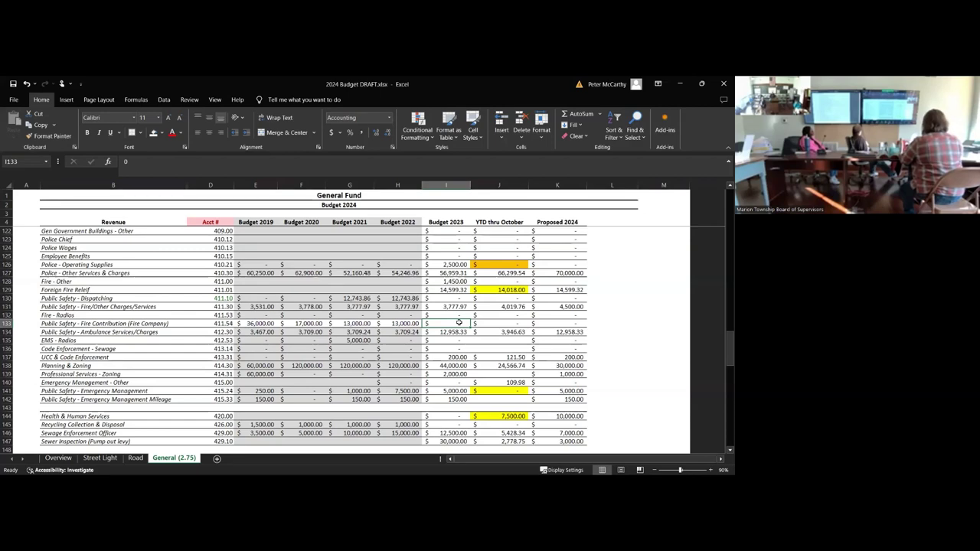
{"action": "key", "text": "Right"}
{"action": "key", "text": "Right"}
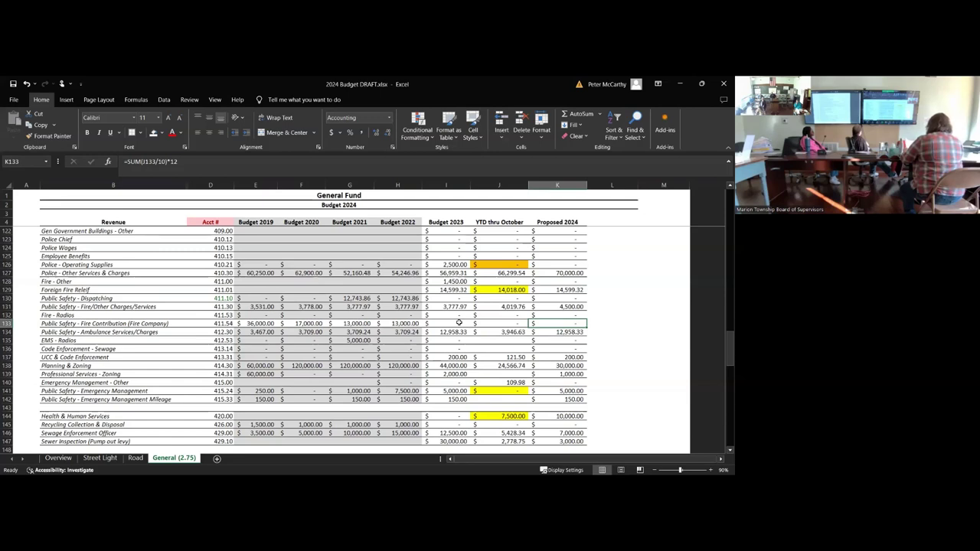
{"action": "key", "text": "Left"}
Step: Try 401 as the Fire Contribution YTD amount, review the Fire/Other Charges/Services row, and set the YTD amount back to 0
{"action": "type", "text": "4"}
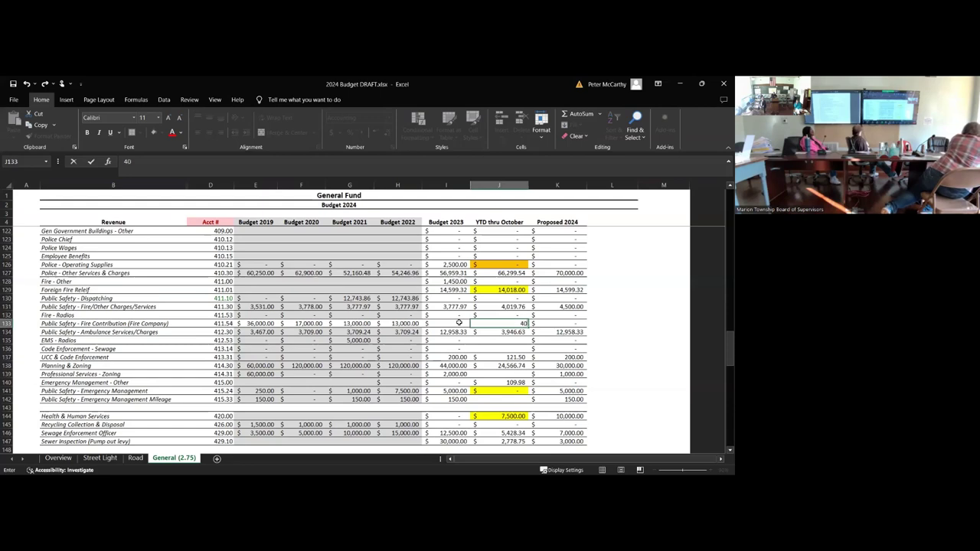
{"action": "type", "text": "01+.86"}
{"action": "key", "text": "BackSpace"}
{"action": "key", "text": "BackSpace"}
{"action": "key", "text": "BackSpace"}
{"action": "key", "text": "BackSpace"}
{"action": "left_click_drag", "start_coordinate": [115, 306], "coordinate": [214, 299]}
{"action": "left_click_drag", "start_coordinate": [352, 289], "coordinate": [505, 306]}
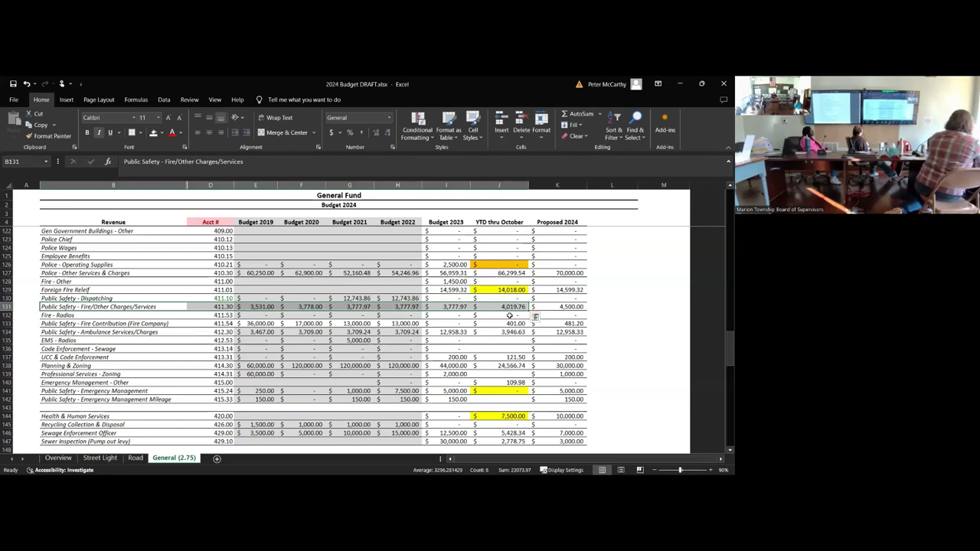
{"action": "left_click", "coordinate": [510, 323]}
{"action": "type", "text": "0"}
{"action": "key", "text": "ctrl+Return"}
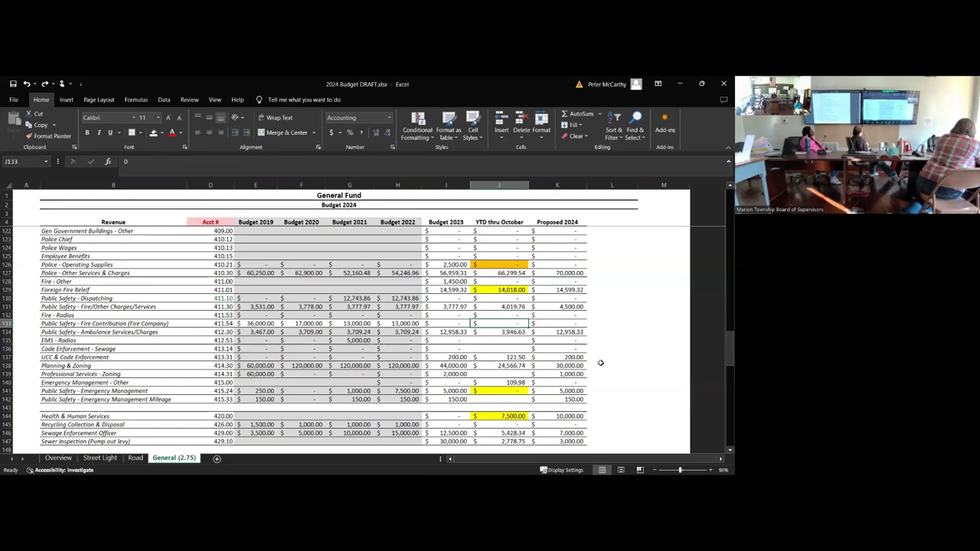
Step: Review the Fire/Other Charges/Services row through YTD and enter 3000 as the YTD amount for Public Safety - Fire Contribution (Fire Company)
{"action": "left_click_drag", "start_coordinate": [505, 307], "coordinate": [130, 308]}
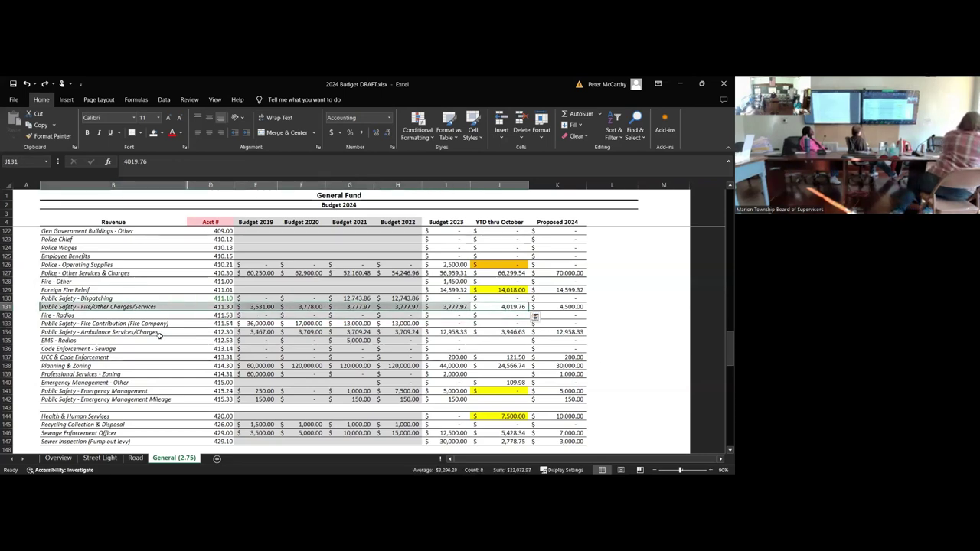
{"action": "left_click", "coordinate": [506, 321]}
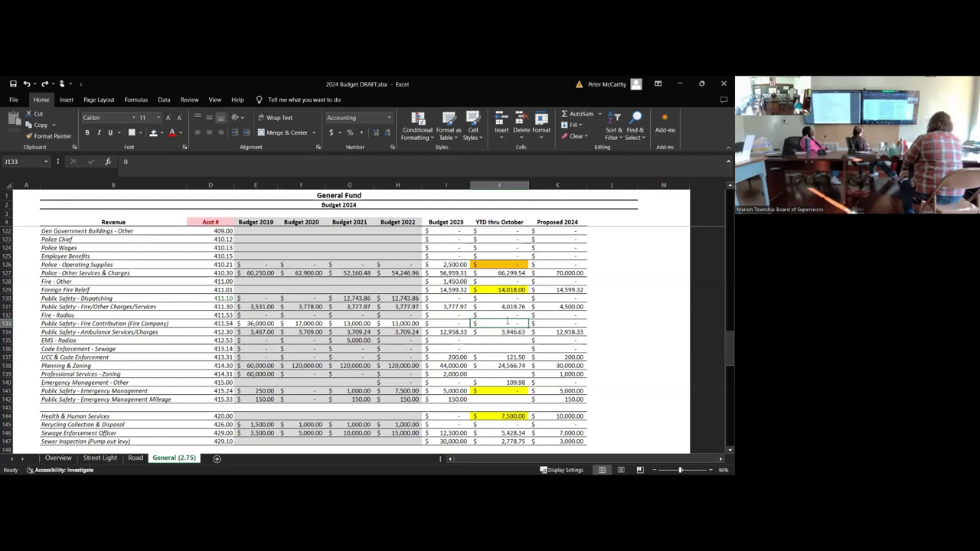
{"action": "type", "text": "3000"}
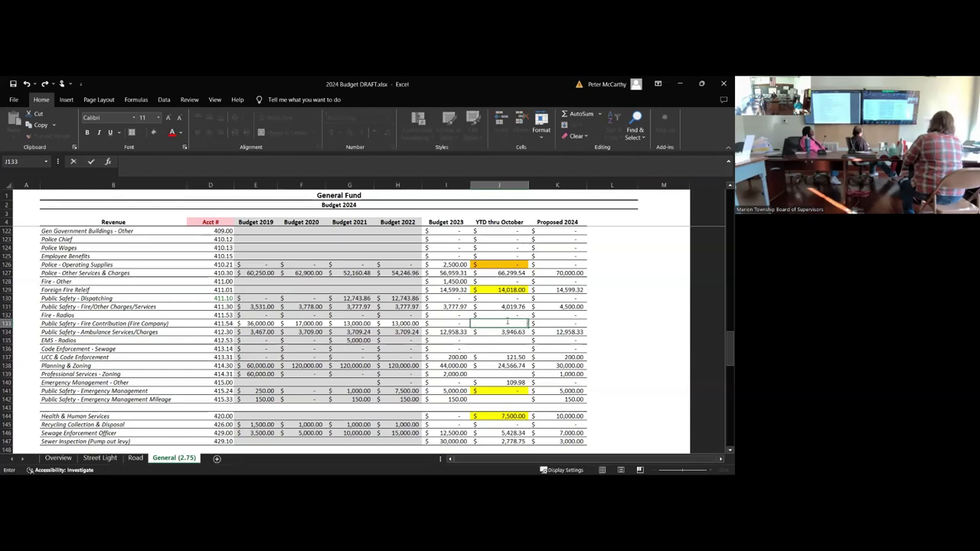
Step: For the Fire Contribution (Fire Company) row, set Proposed 2024 to 3,000 and YTD thru October to 0
{"action": "type", "text": "1"}
{"action": "key", "text": "Tab"}
{"action": "type", "text": "3"}
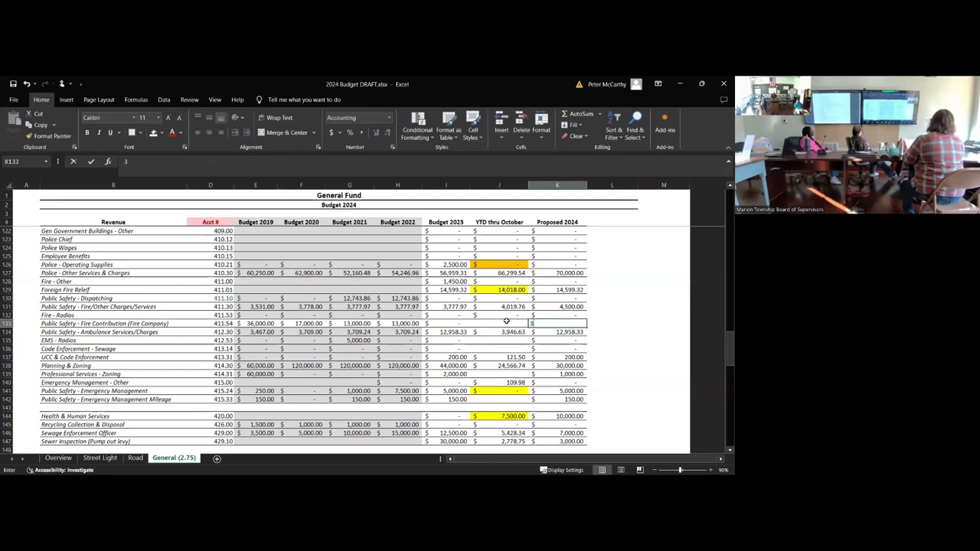
{"action": "key", "text": "Return"}
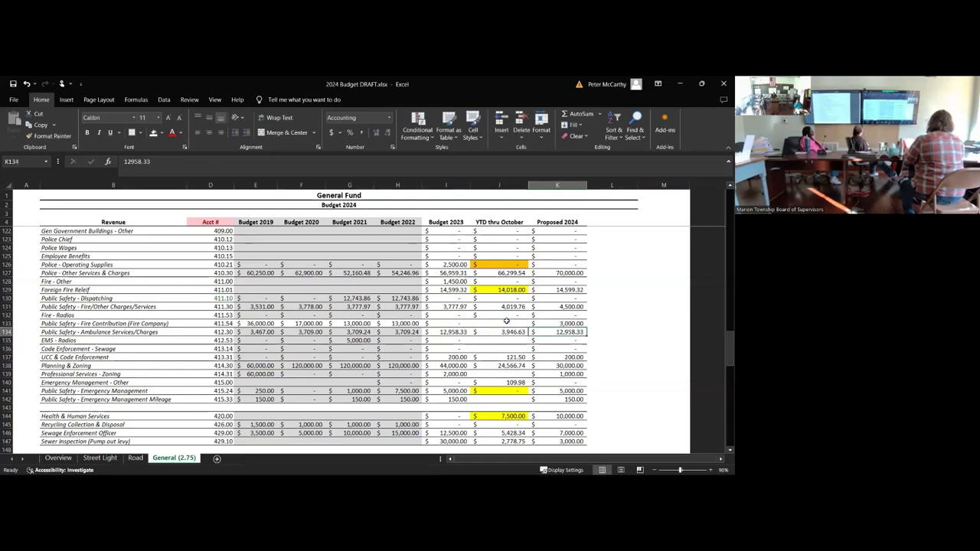
{"action": "left_click", "coordinate": [511, 323]}
{"action": "type", "text": "0"}
{"action": "key", "text": "Return"}
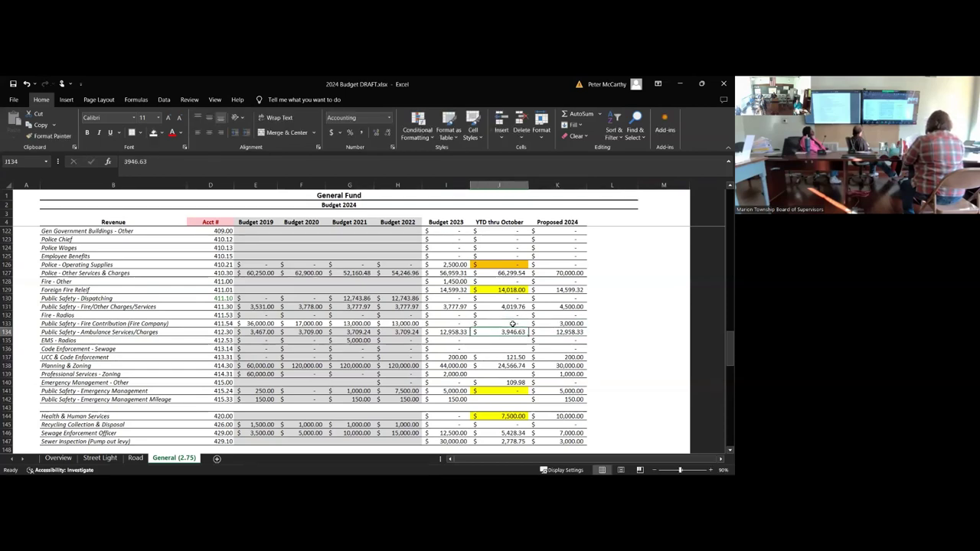
Step: Fill in 0 as the YTD thru October amount for EMS - Radios and Code Enforcement - Sewage
{"action": "left_click", "coordinate": [559, 341]}
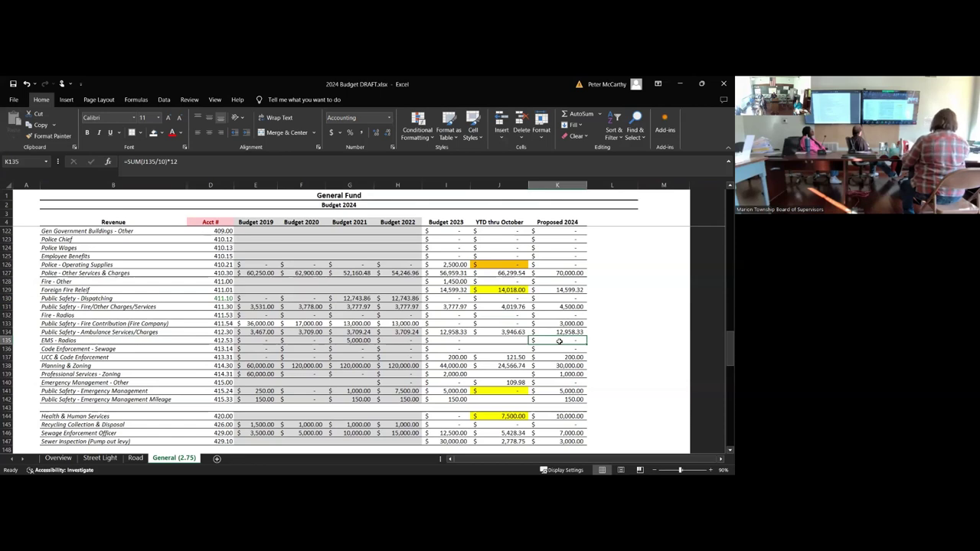
{"action": "left_click", "coordinate": [517, 339]}
{"action": "key", "text": "Down"}
{"action": "key", "text": "Down"}
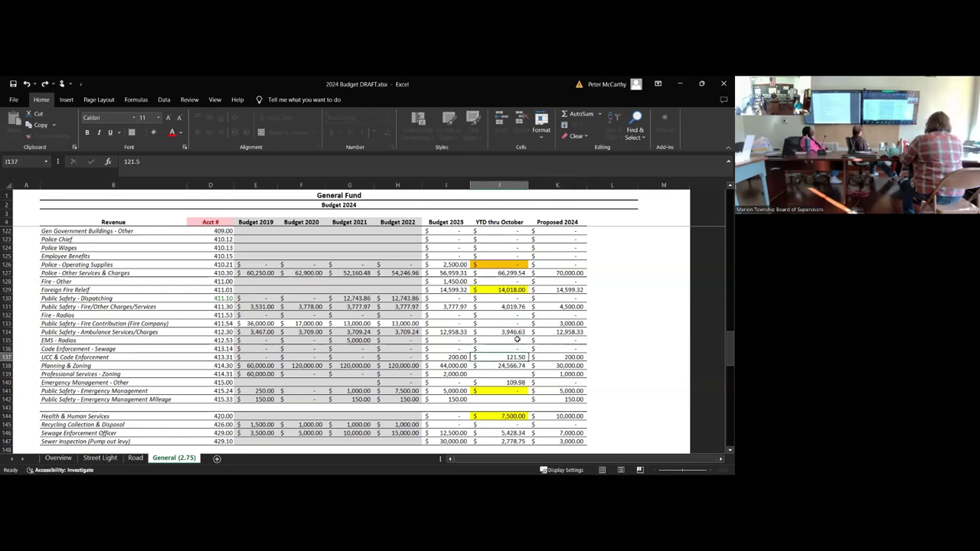
{"action": "key", "text": "Down"}
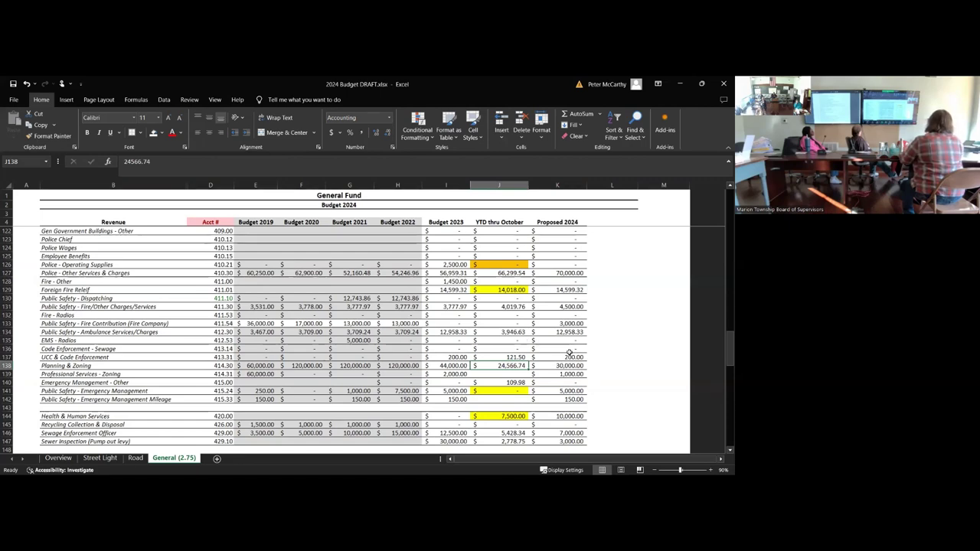
Step: Correct the spelling of the account label in row 129 to "Foreign Fire Relief"
{"action": "left_click", "coordinate": [570, 348]}
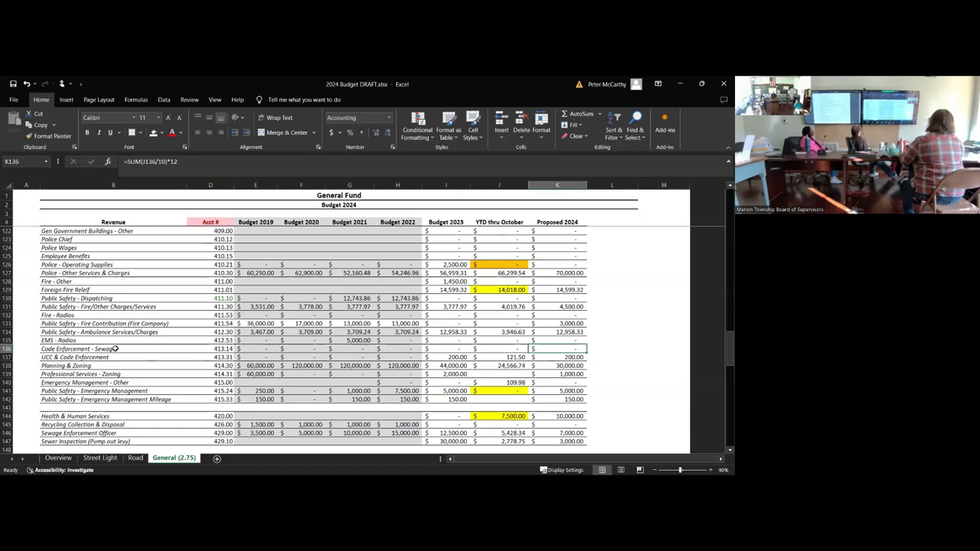
{"action": "double_click", "coordinate": [87, 290]}
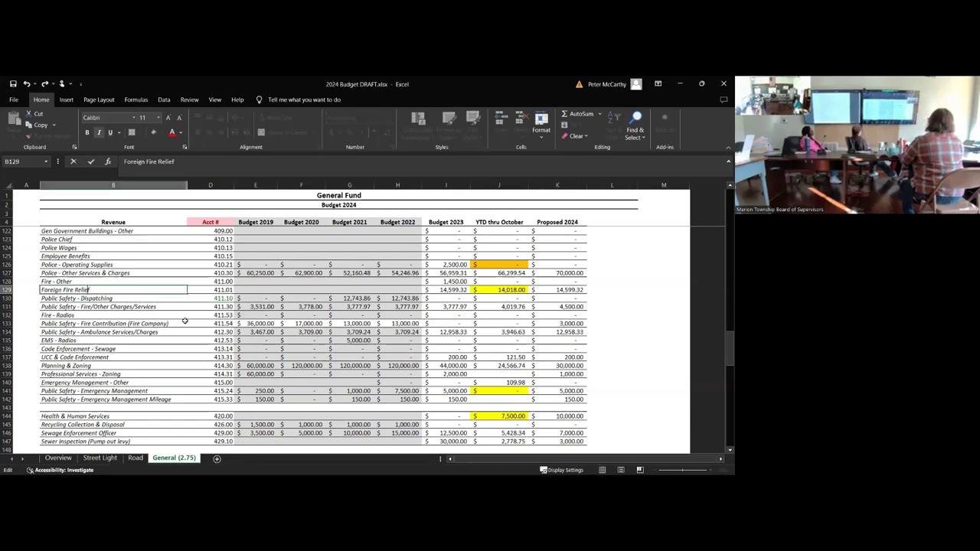
{"action": "left_click", "coordinate": [563, 332]}
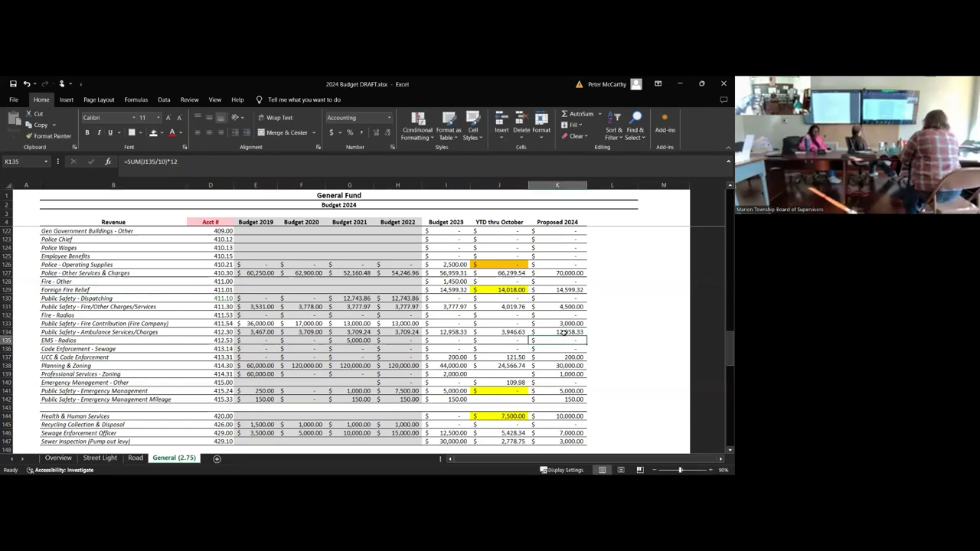
Step: Enter 0 as the YTD thru October amount for Professional Services - Zoning
{"action": "key", "text": "Down"}
{"action": "key", "text": "Down"}
{"action": "key", "text": "Down"}
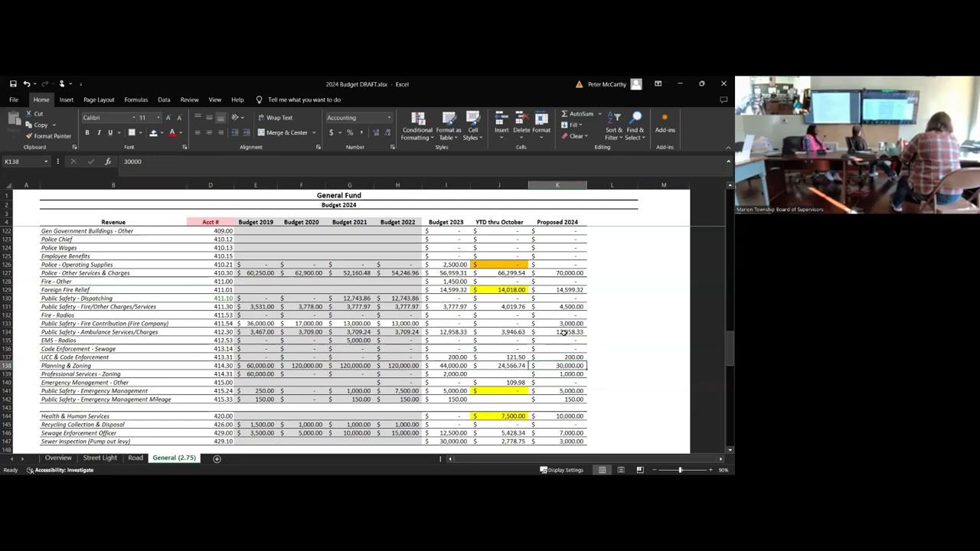
{"action": "key", "text": "Down"}
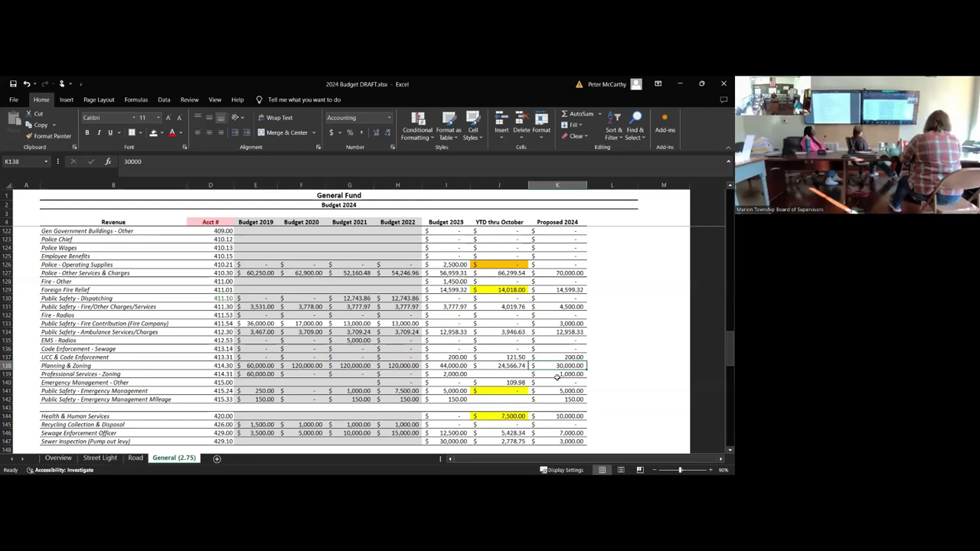
{"action": "left_click", "coordinate": [526, 373]}
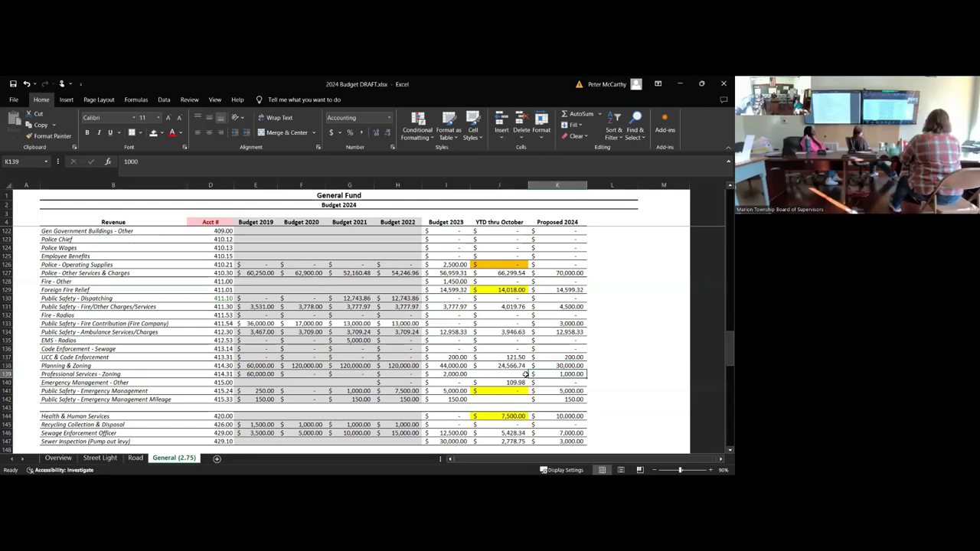
{"action": "type", "text": "0"}
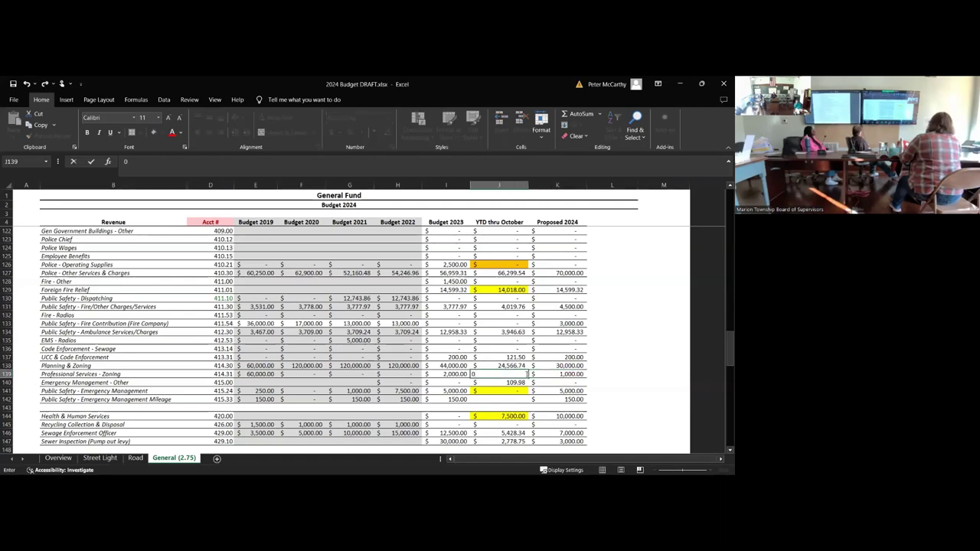
{"action": "key", "text": "Tab"}
Step: Review the 2023 budget, YTD and Proposed 2024 amounts for Emergency Management - Other
{"action": "scroll", "coordinate": [607, 377], "scroll_direction": "down", "scroll_amount": 4}
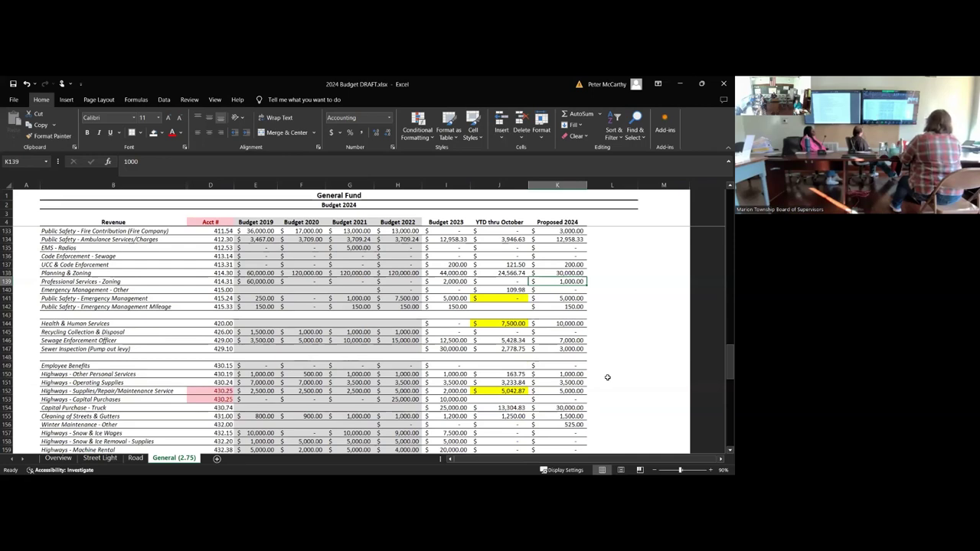
{"action": "left_click", "coordinate": [543, 291]}
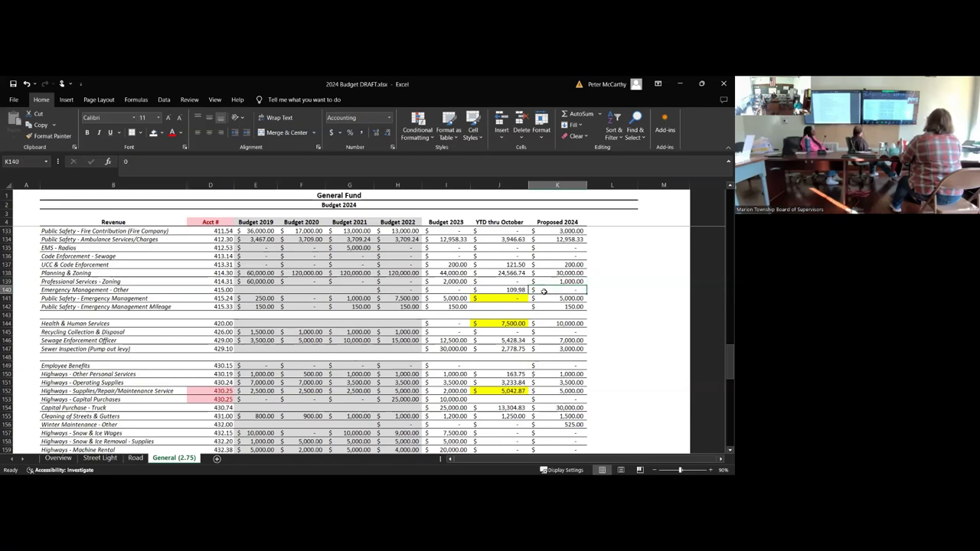
{"action": "key", "text": "Left"}
{"action": "key", "text": "Left"}
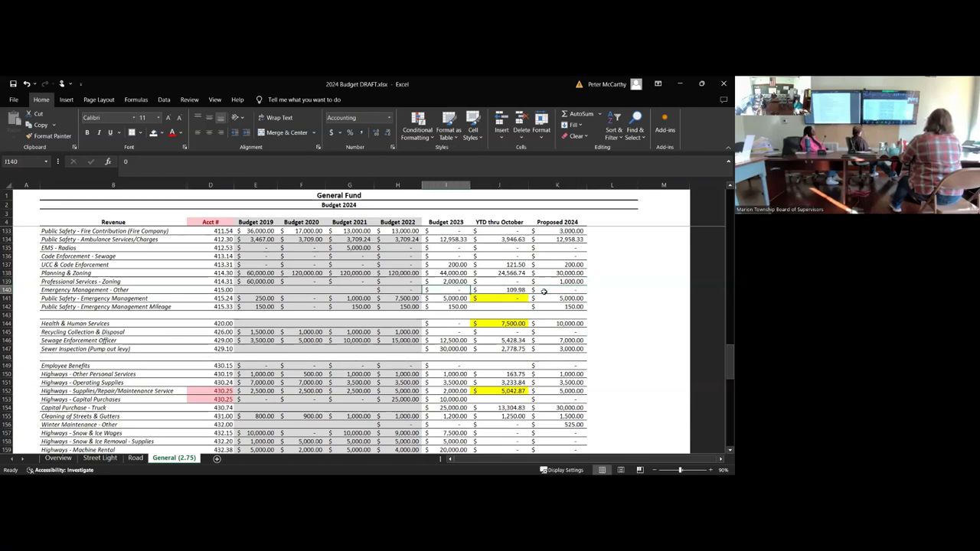
{"action": "key", "text": "Right"}
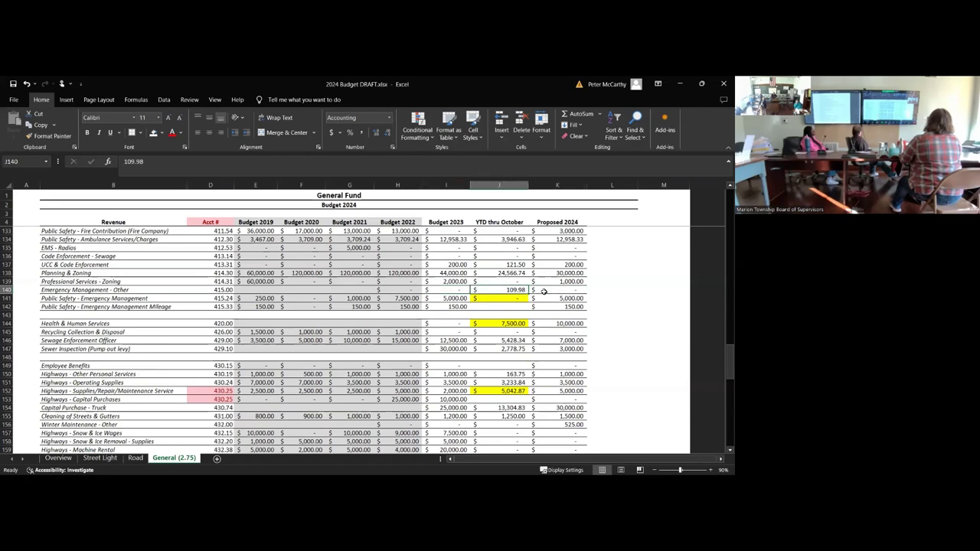
{"action": "key", "text": "Right"}
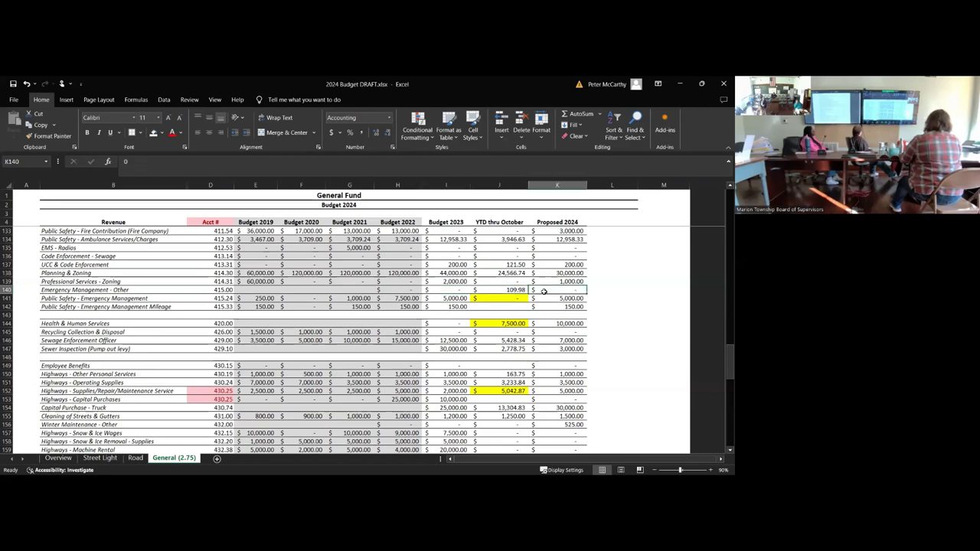
{"action": "key", "text": "Left"}
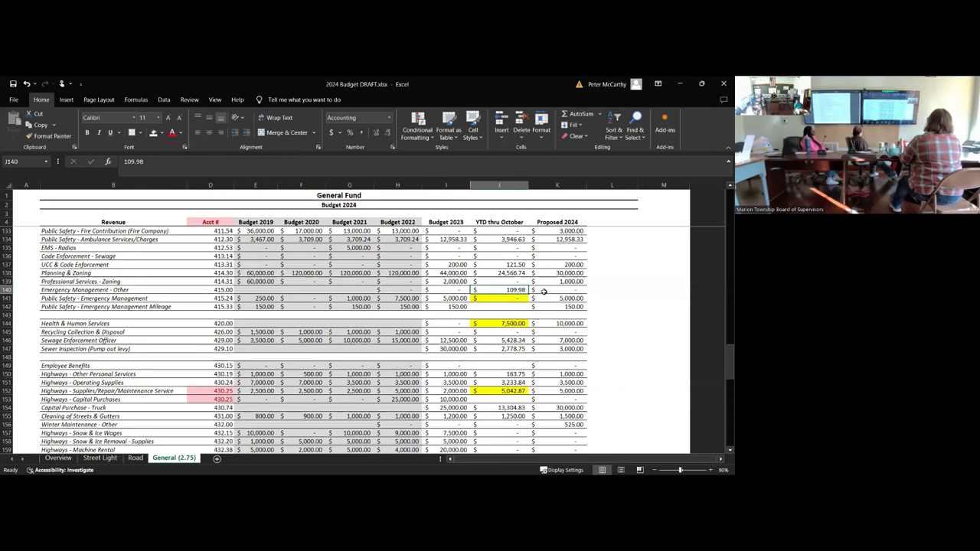
Step: Examine the account number and the 2019 to 2023 budget amounts for Public Safety - Emergency Management
{"action": "key", "text": "Down"}
{"action": "key", "text": "Left"}
{"action": "key", "text": "Left"}
{"action": "key", "text": "Left"}
{"action": "key", "text": "Left"}
{"action": "key", "text": "Left"}
{"action": "key", "text": "Left"}
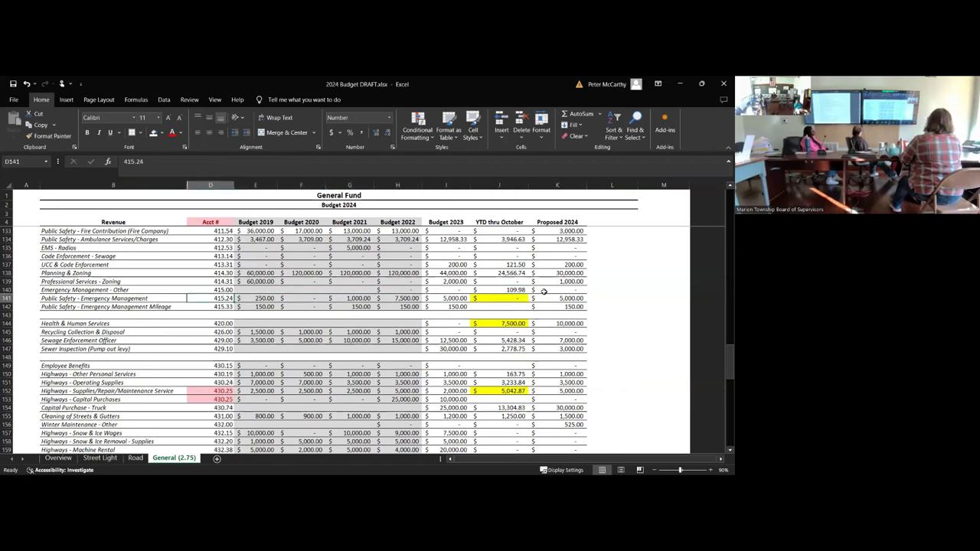
{"action": "key", "text": "Left"}
{"action": "key", "text": "Right"}
{"action": "key", "text": "Right"}
{"action": "key", "text": "Right"}
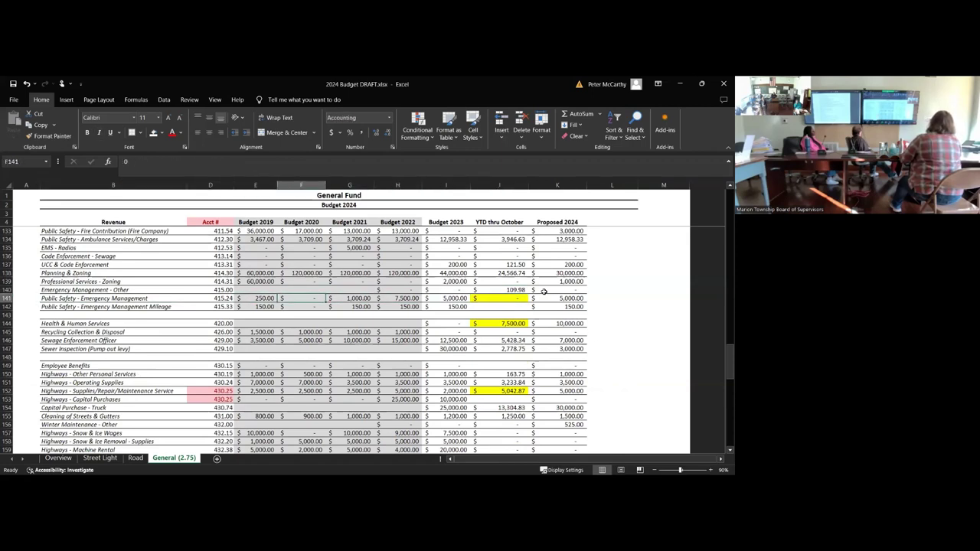
{"action": "key", "text": "Right"}
{"action": "key", "text": "Right"}
{"action": "key", "text": "Right"}
{"action": "key", "text": "Left"}
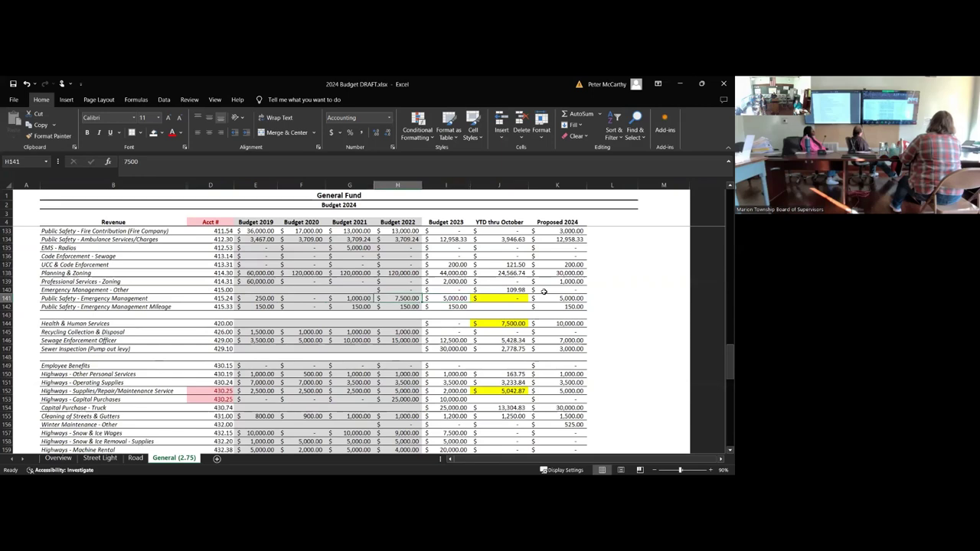
Step: Set Proposed 2024 for Public Safety - Emergency Management to 7,500
{"action": "key", "text": "Right"}
{"action": "key", "text": "Right"}
{"action": "key", "text": "Right"}
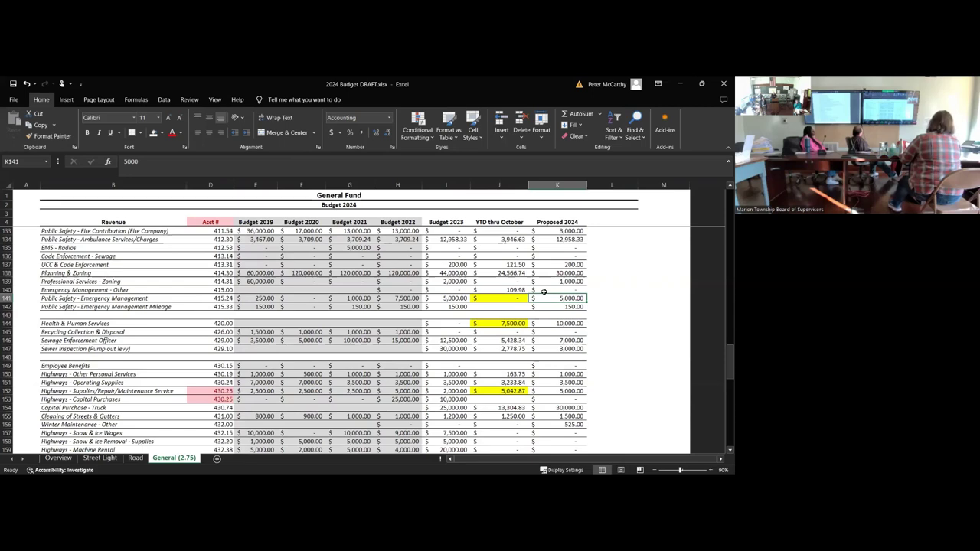
{"action": "type", "text": "7500"}
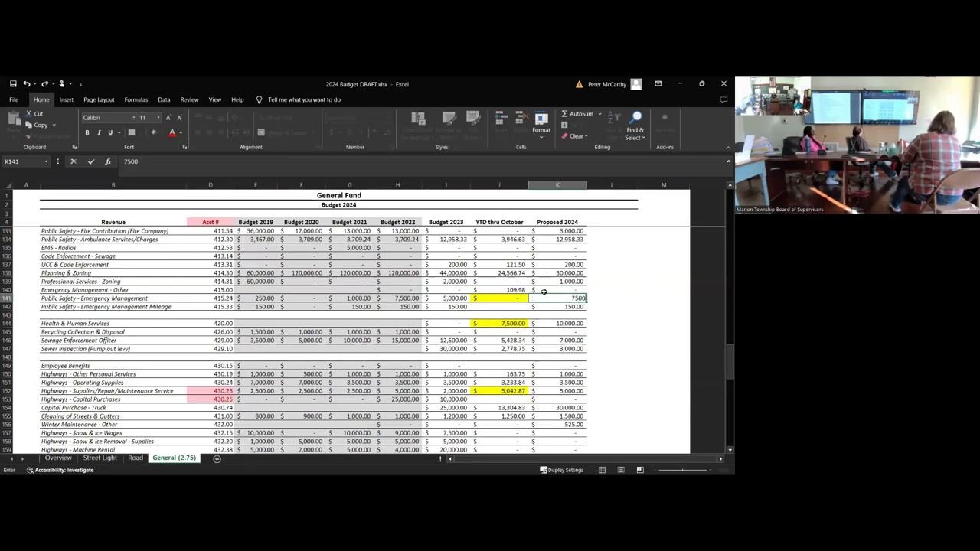
{"action": "key", "text": "Return"}
Step: Enter 0 as the YTD thru October amount for Public Safety - Emergency Management Mileage
{"action": "key", "text": "Return"}
{"action": "key", "text": "Up"}
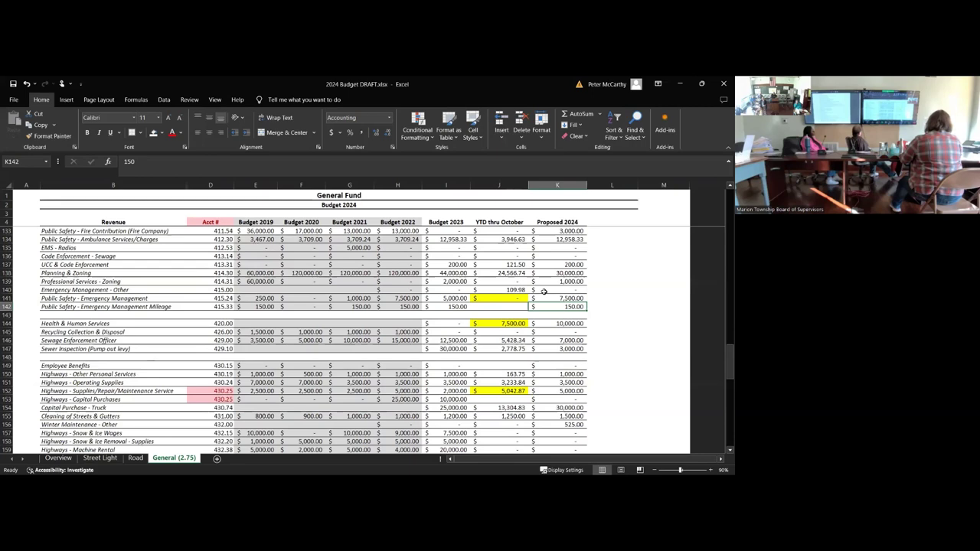
{"action": "key", "text": "Left"}
{"action": "type", "text": "0"}
{"action": "key", "text": "Return"}
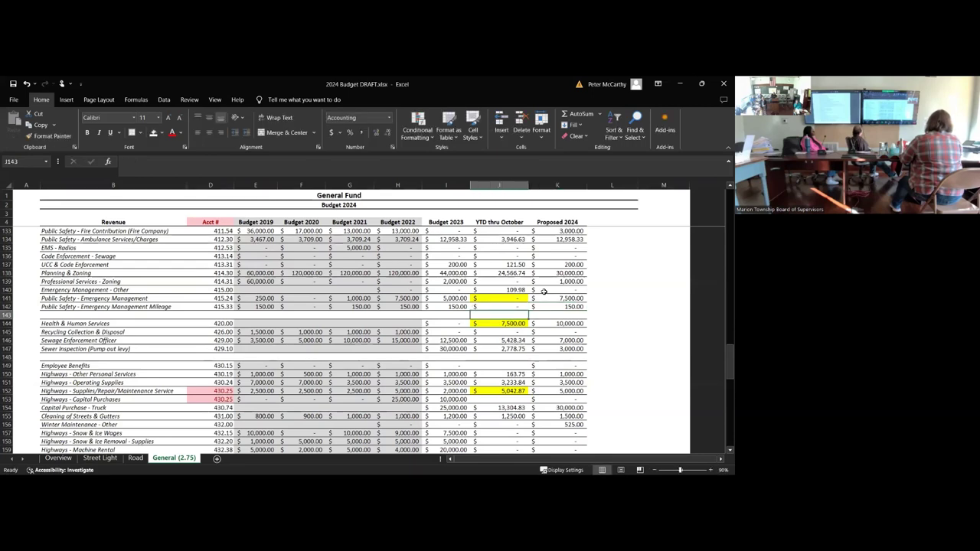
Step: Review the 2023 budget, YTD and Proposed 2024 amounts for Health & Human Services
{"action": "key", "text": "Down"}
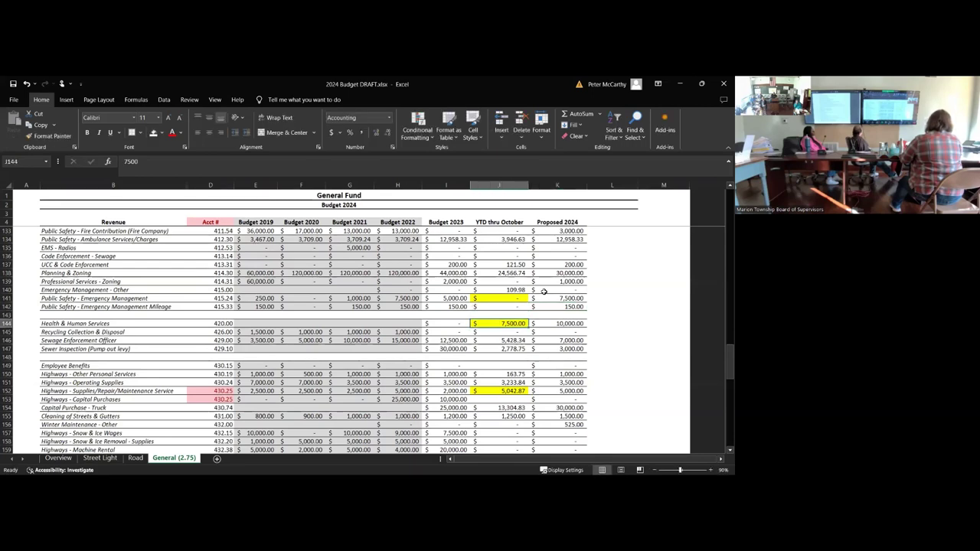
{"action": "key", "text": "Up"}
{"action": "key", "text": "Up"}
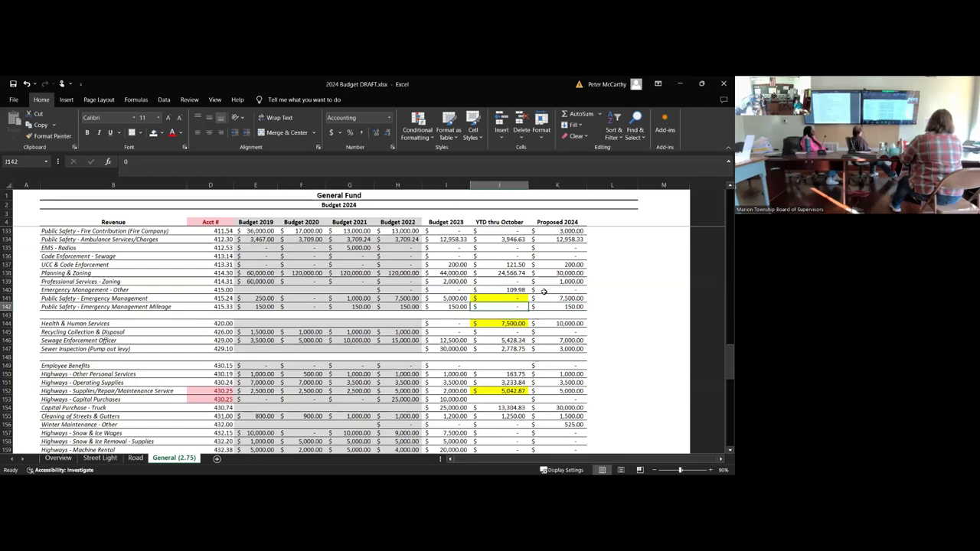
{"action": "key", "text": "Down"}
{"action": "key", "text": "Down"}
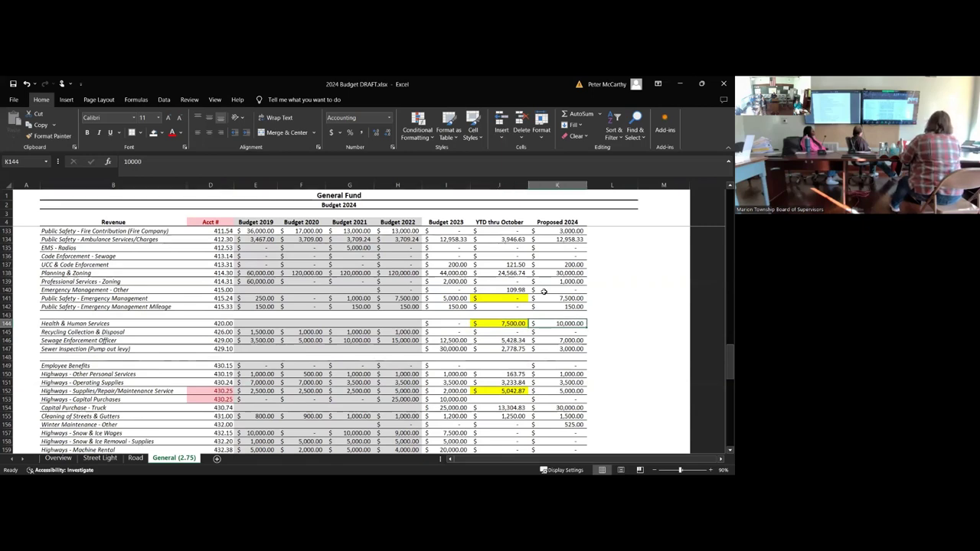
{"action": "key", "text": "Left"}
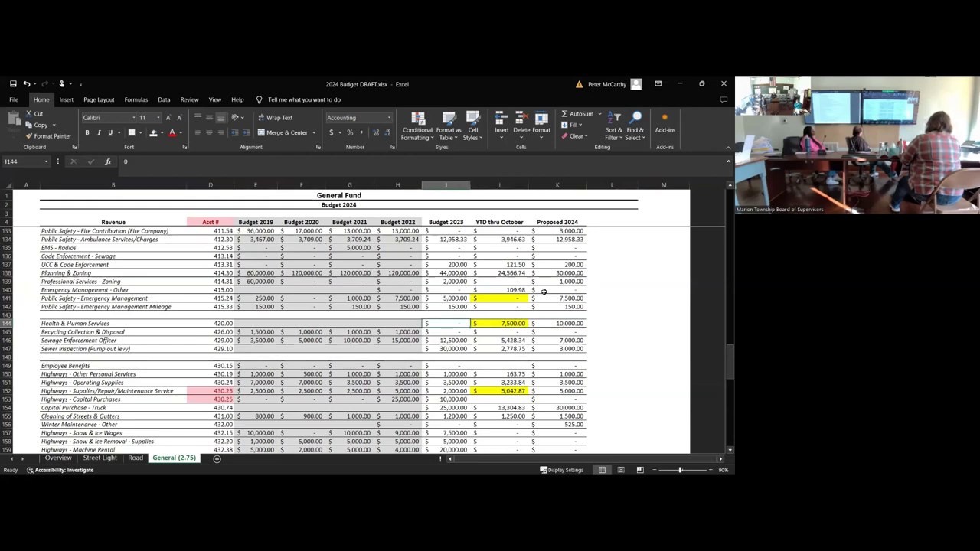
{"action": "key", "text": "Right"}
{"action": "key", "text": "Right"}
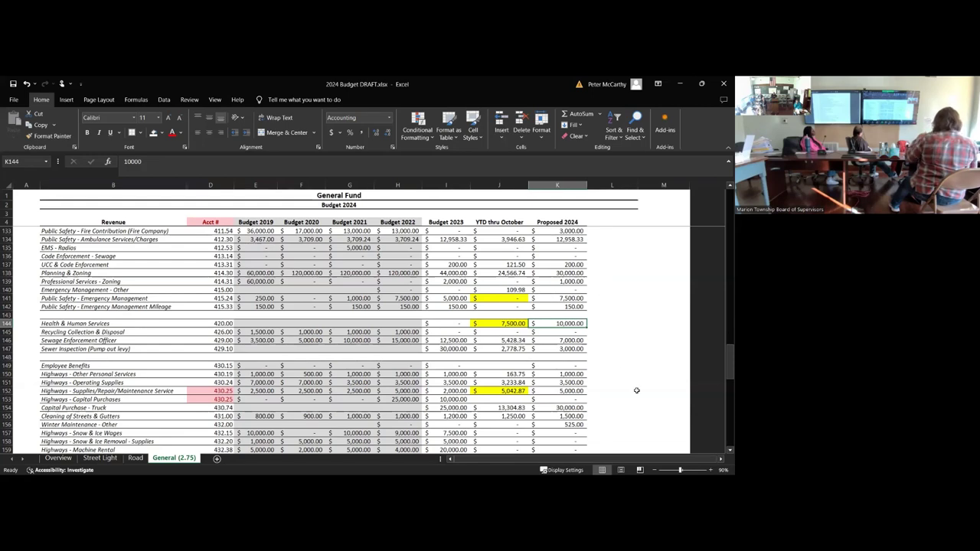
Step: Compare the 2023, YTD and proposed amounts for Sewage Enforcement Officer, and check Proposed 2024 for Sewer Inspection
{"action": "left_click", "coordinate": [542, 340]}
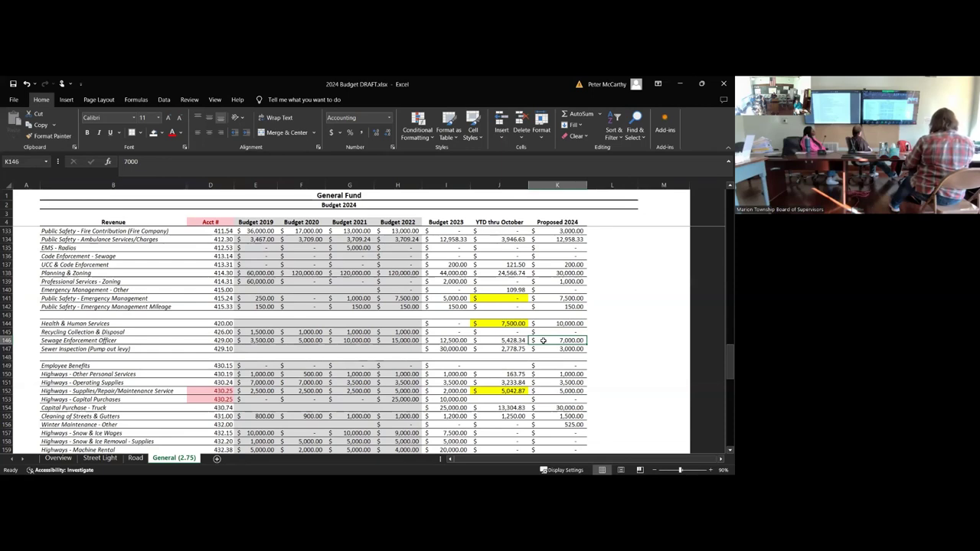
{"action": "key", "text": "Left"}
{"action": "key", "text": "Left"}
{"action": "key", "text": "Right"}
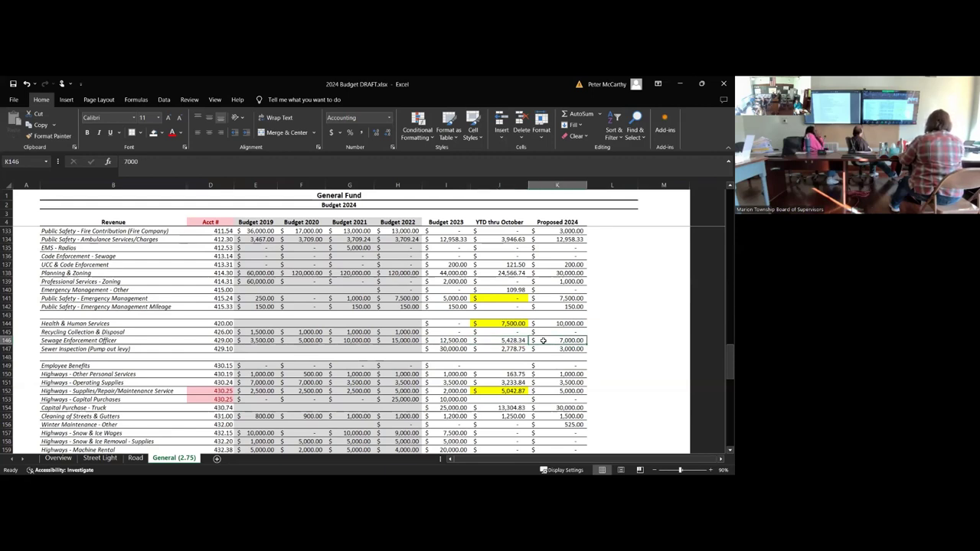
{"action": "key", "text": "Right"}
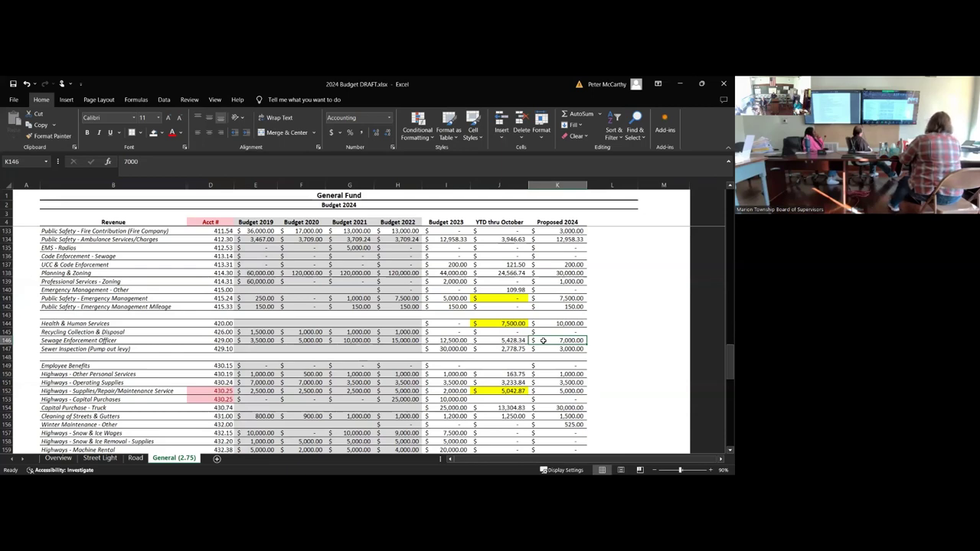
{"action": "key", "text": "Down"}
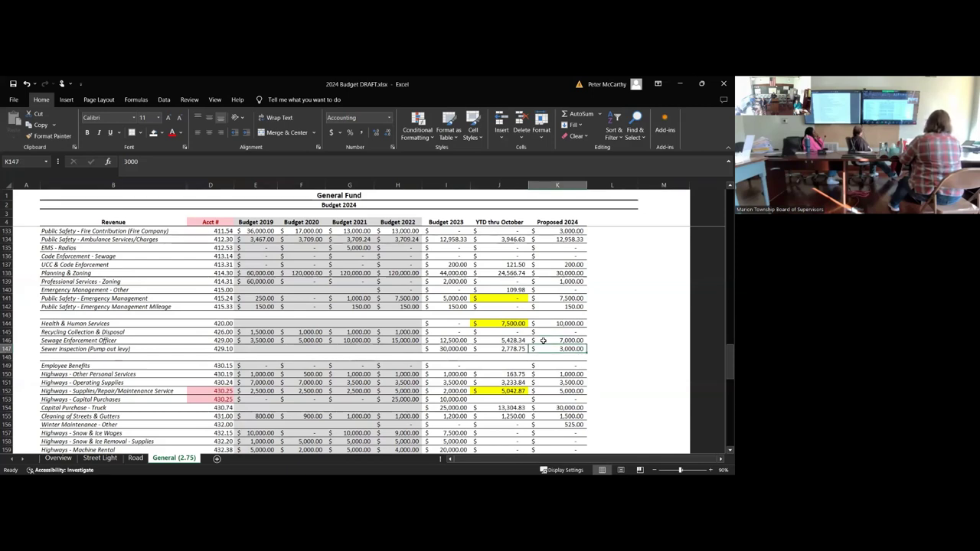
Step: Check the combined Proposed 2024 amount for Sewage Enforcement Officer and Sewer Inspection
{"action": "key", "text": "Down"}
{"action": "key", "text": "Down"}
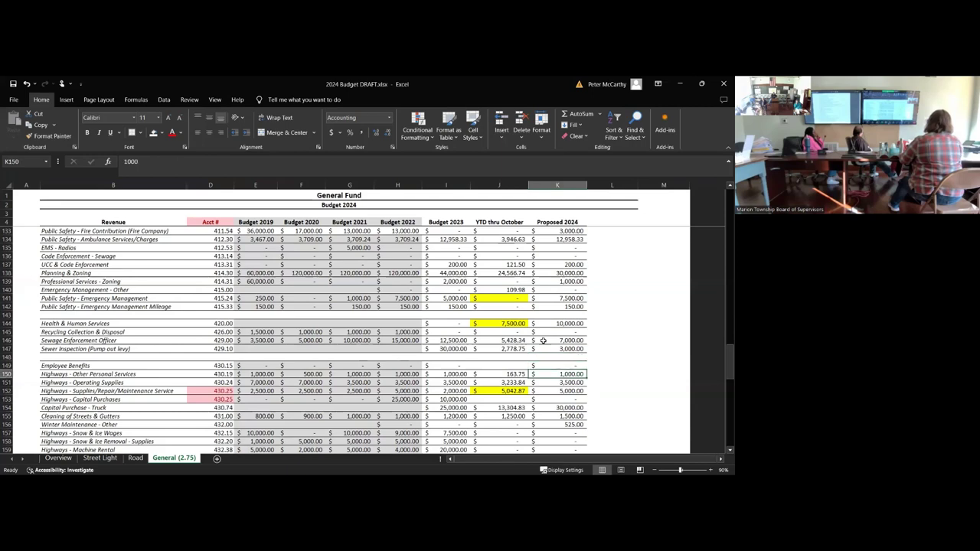
{"action": "key", "text": "Up"}
{"action": "key", "text": "Up"}
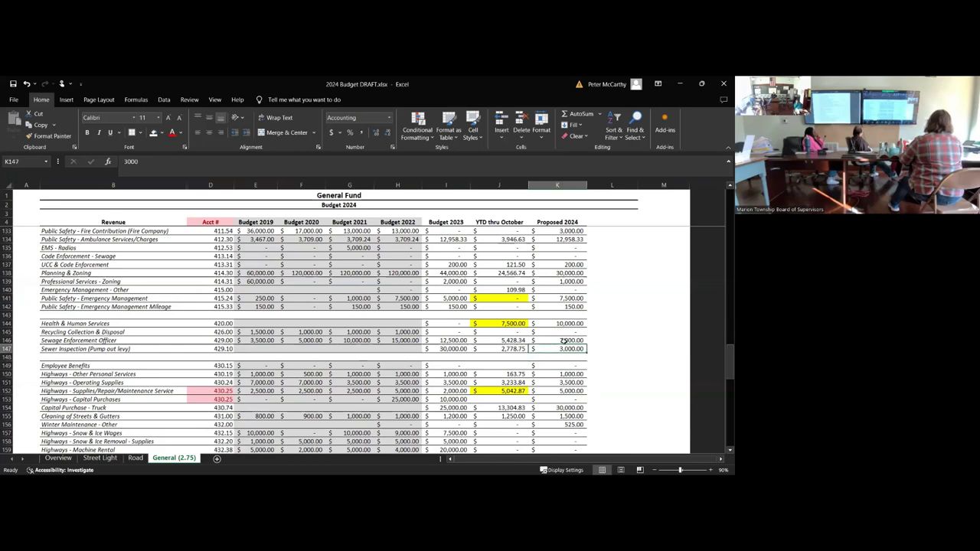
{"action": "key", "text": "Up"}
{"action": "key", "text": "shift+Down"}
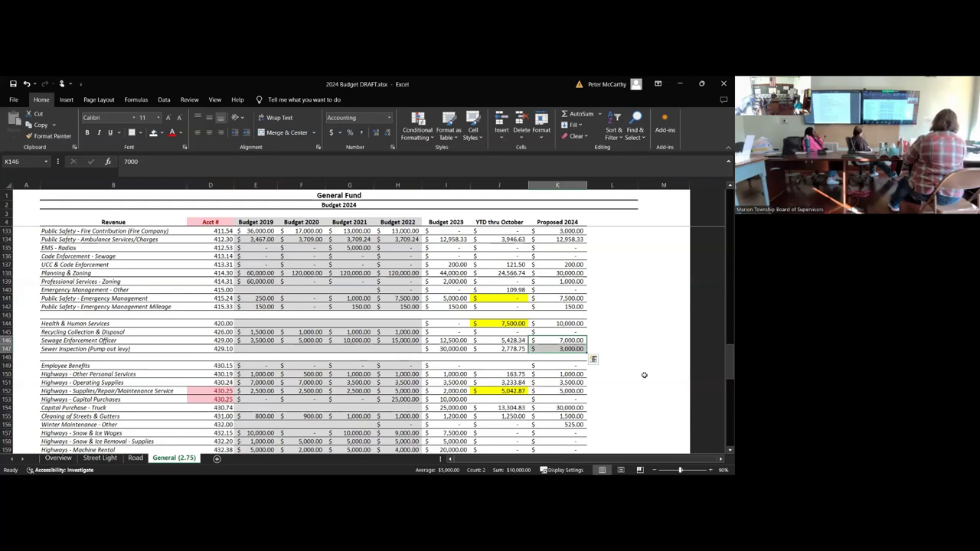
Step: Set Proposed 2024 for Highways - Supplies/Repair/Maintenance Service to 7,500
{"action": "left_click", "coordinate": [578, 372]}
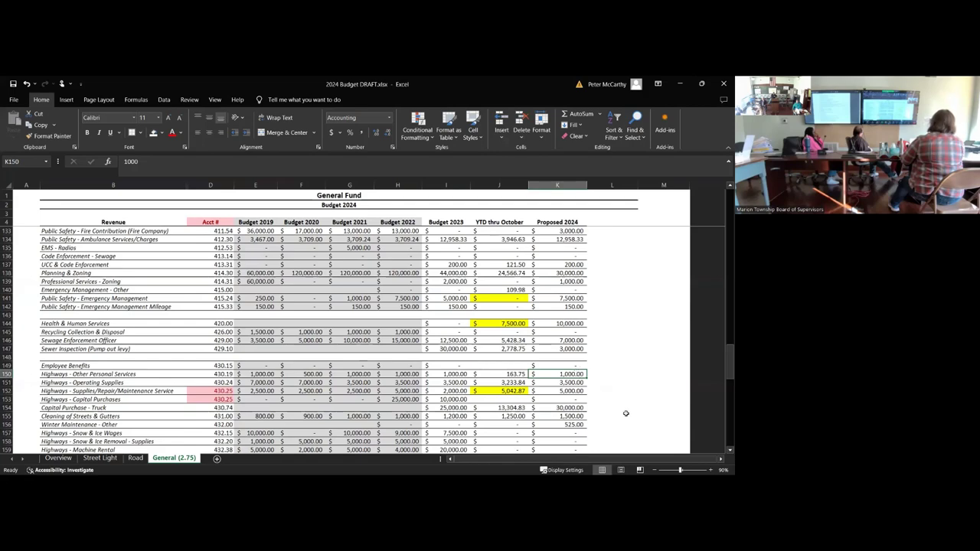
{"action": "scroll", "coordinate": [625, 413], "scroll_direction": "down", "scroll_amount": 2}
{"action": "key", "text": "Down"}
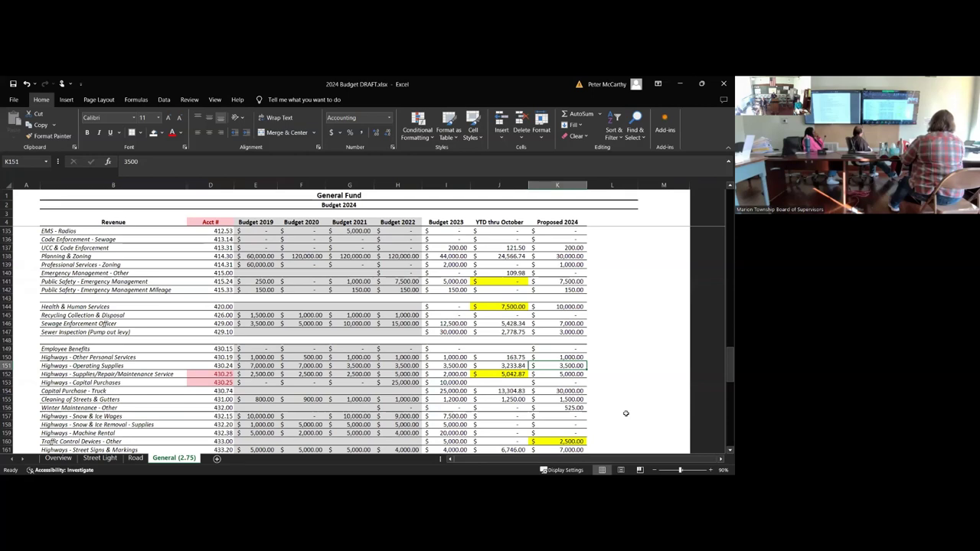
{"action": "key", "text": "Down"}
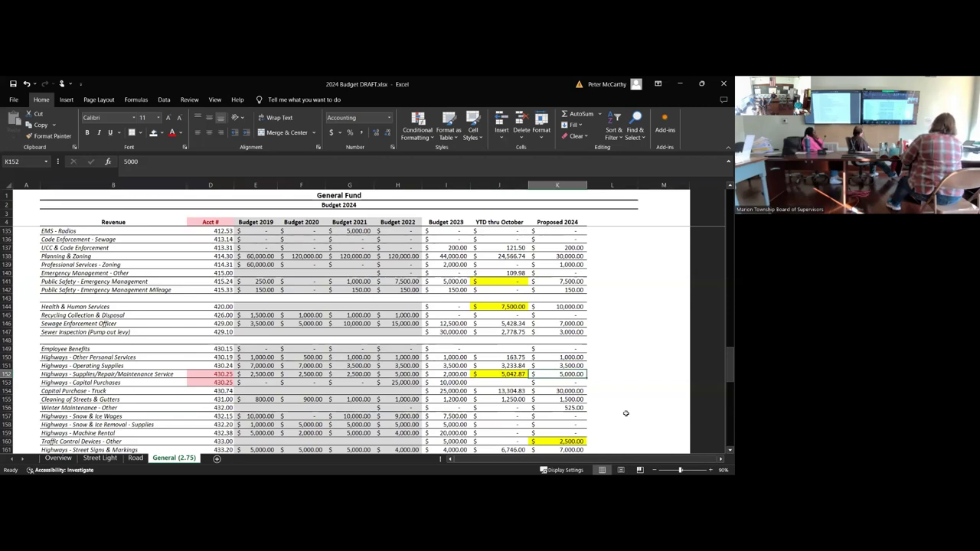
{"action": "type", "text": "750"}
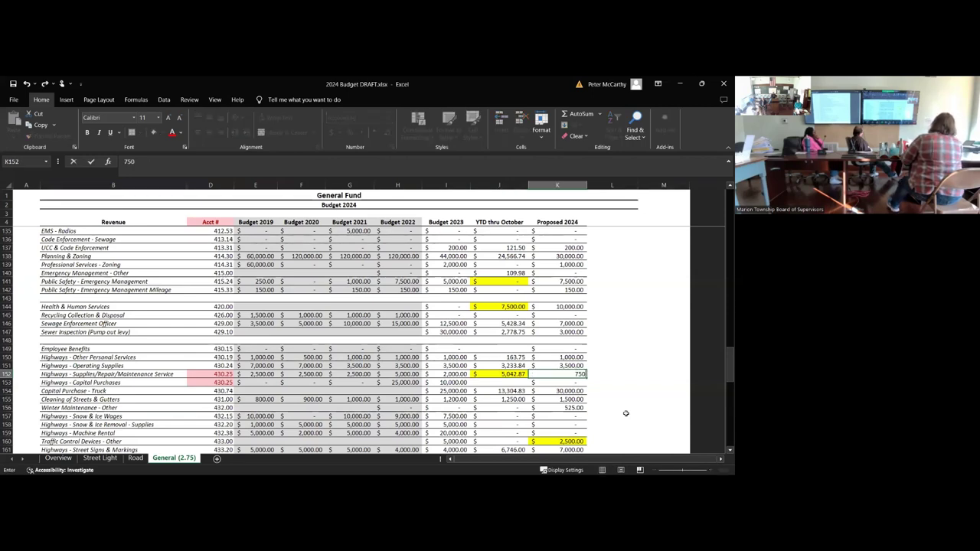
{"action": "key", "text": "Return"}
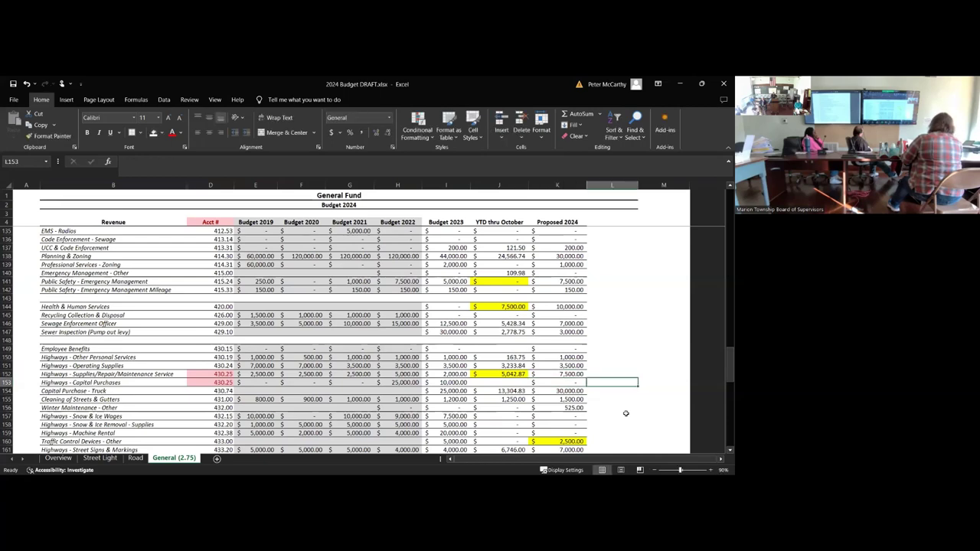
Step: Calculate Proposed 2024 for Capital Purchase - Truck with =SUM(1900*12), and replace the result with 25,000
{"action": "key", "text": "Return"}
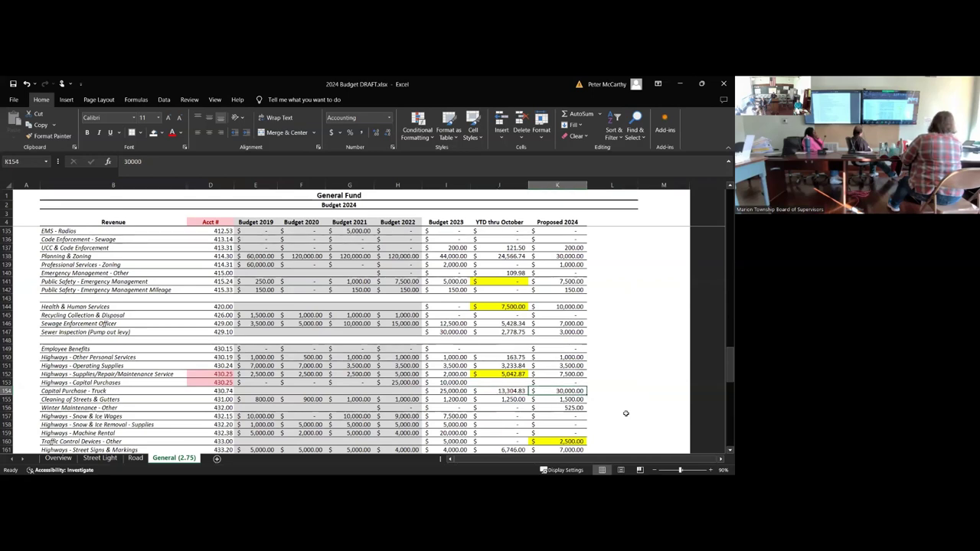
{"action": "type", "text": "=S"}
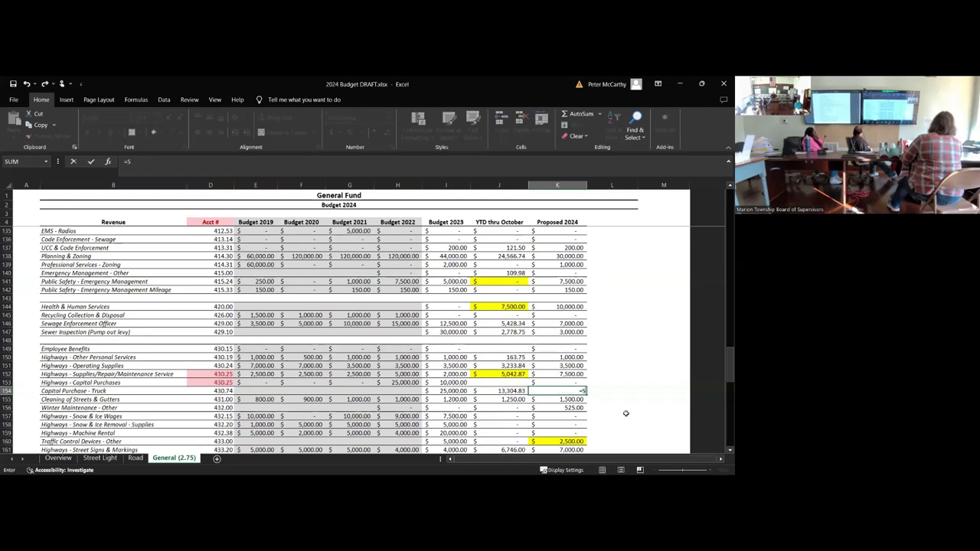
{"action": "type", "text": "UM(1900"}
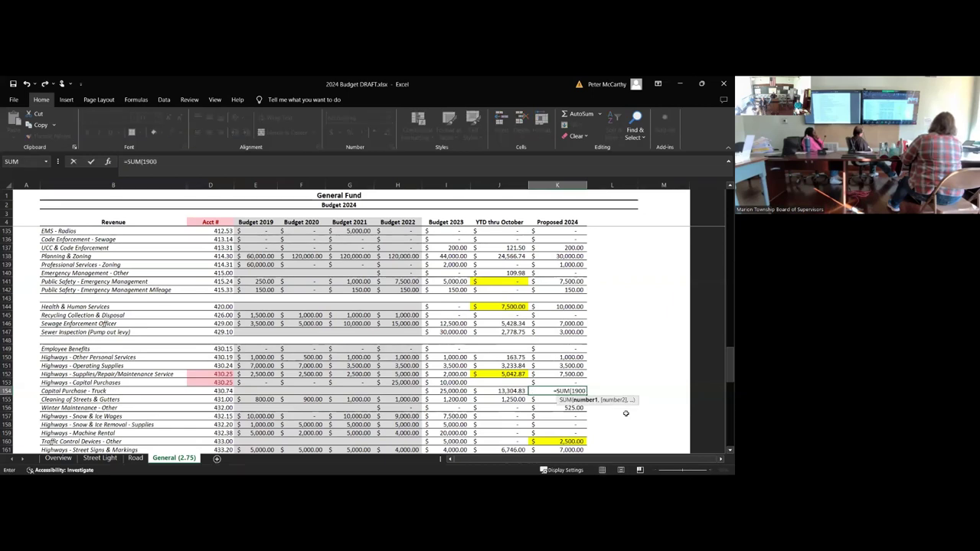
{"action": "type", "text": "*12)"}
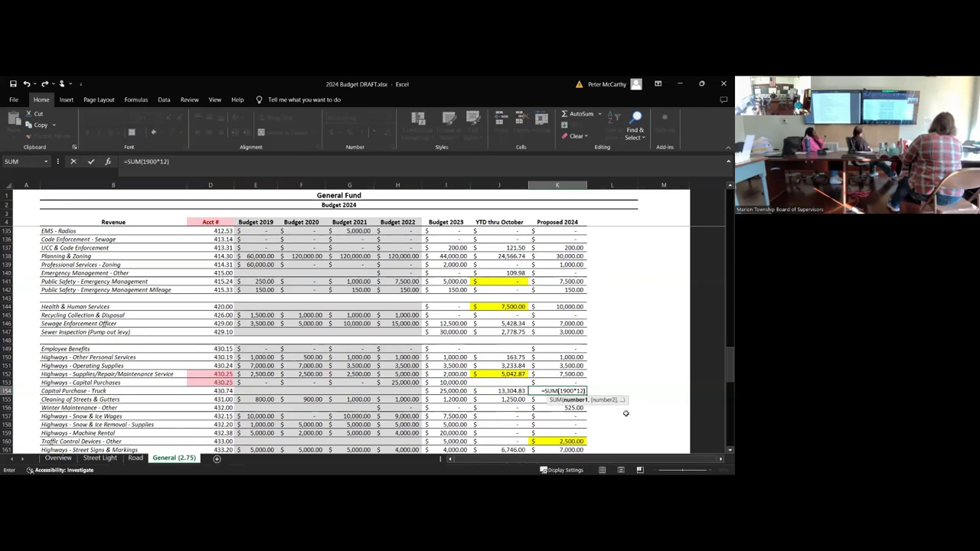
{"action": "key", "text": "ctrl+Return"}
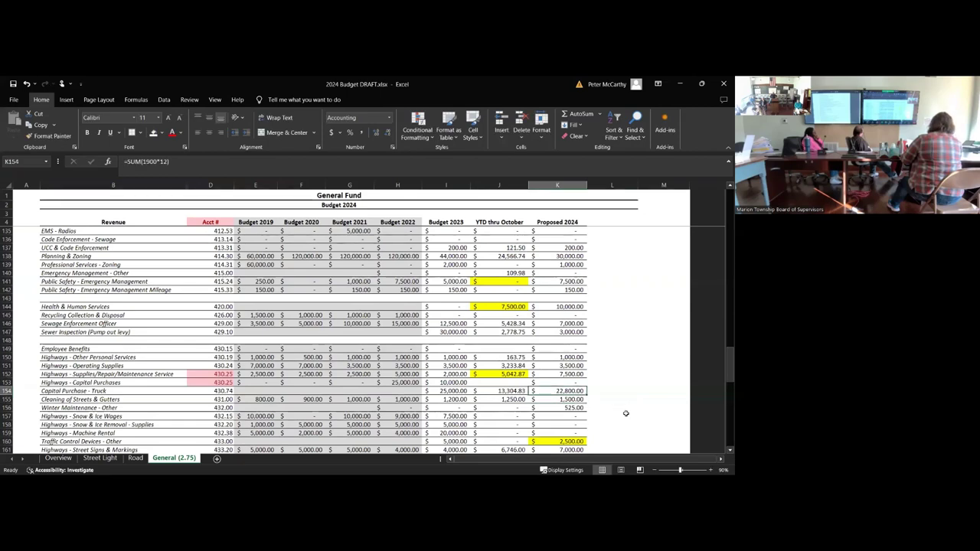
{"action": "type", "text": "25,000"}
{"action": "key", "text": "Return"}
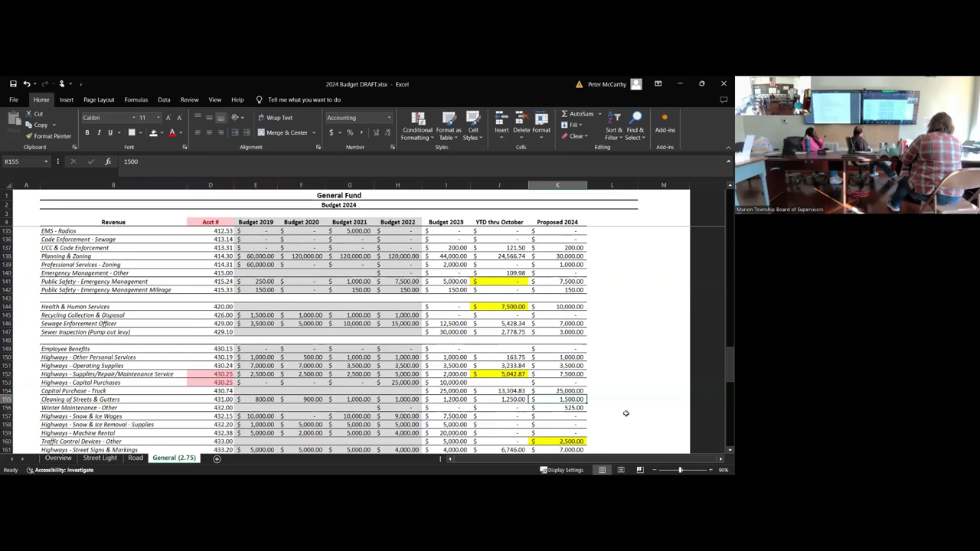
Step: Review the Highways - Capital Purchases amounts across the budget years up to Proposed 2024
{"action": "left_click", "coordinate": [151, 385]}
{"action": "key", "text": "Right"}
{"action": "key", "text": "Right"}
{"action": "key", "text": "Right"}
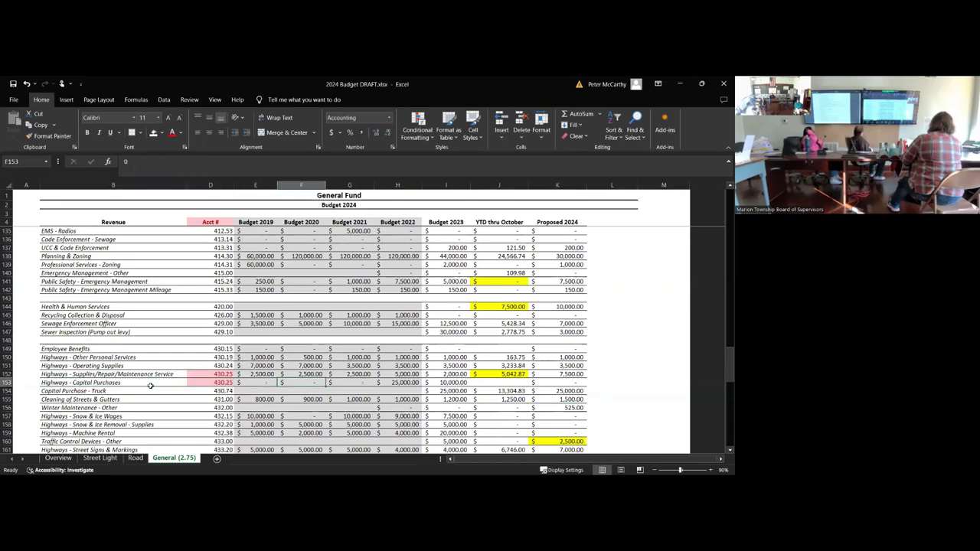
{"action": "key", "text": "Right"}
{"action": "key", "text": "Right"}
{"action": "key", "text": "Right"}
{"action": "key", "text": "Right"}
{"action": "key", "text": "Right"}
{"action": "key", "text": "Down"}
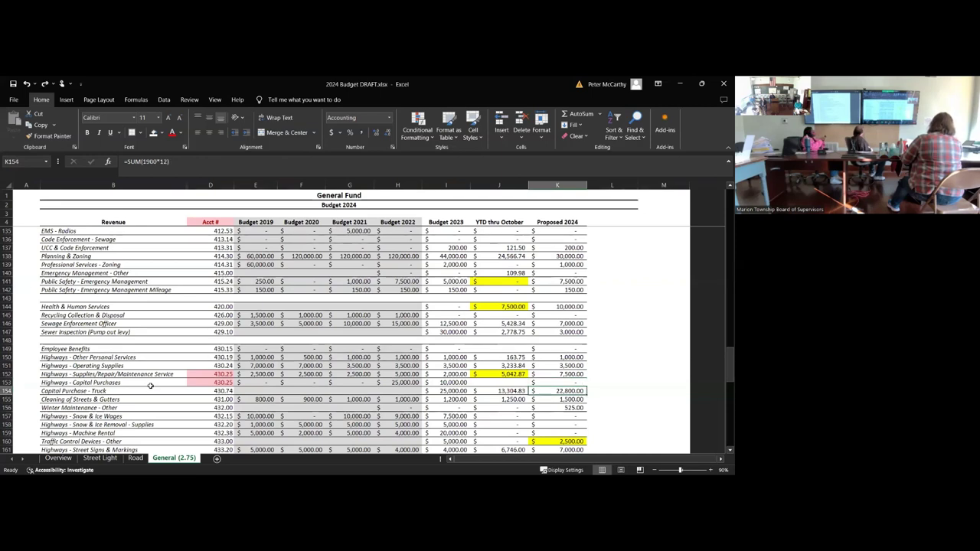
{"action": "key", "text": "Up"}
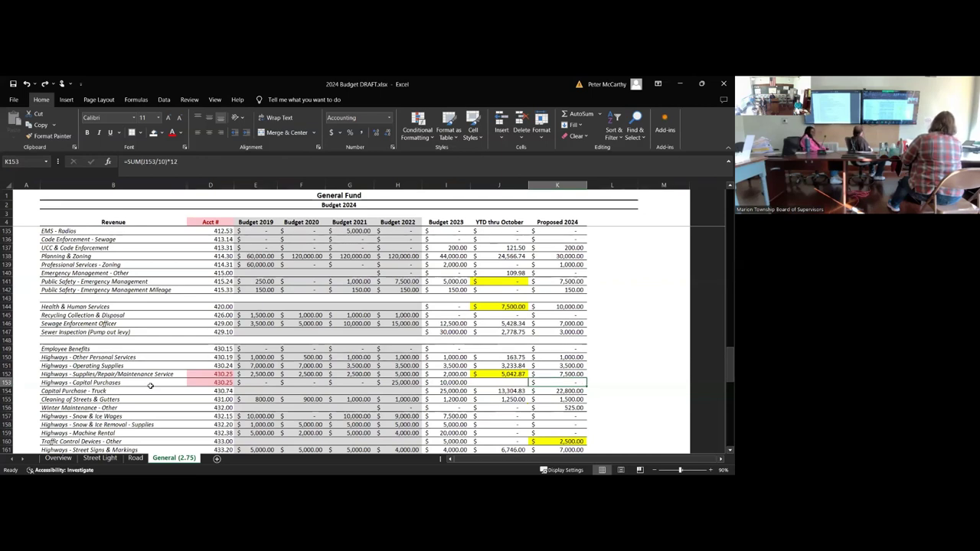
Step: Set Proposed 2024 for Capital Purchase - Truck to 23,000
{"action": "key", "text": "Down"}
{"action": "type", "text": "23000"}
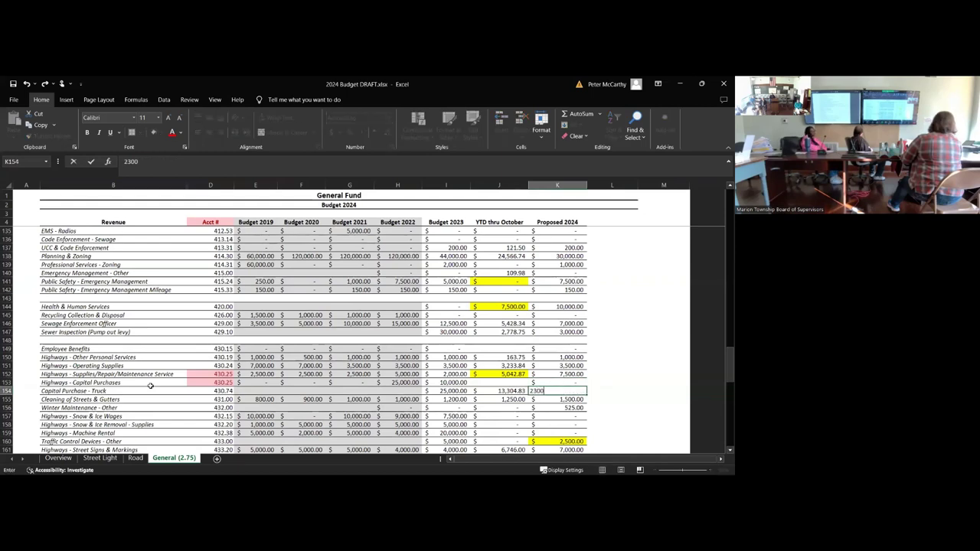
{"action": "key", "text": "Return"}
Step: Set Proposed 2024 for Highways - Capital Purchases to 25,000
{"action": "key", "text": "Up"}
{"action": "key", "text": "Up"}
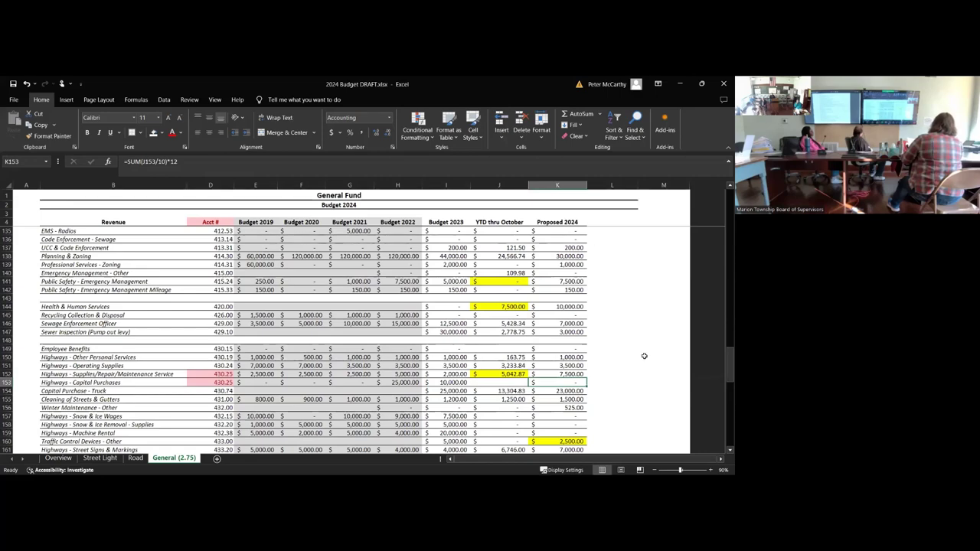
{"action": "scroll", "coordinate": [644, 356], "scroll_direction": "down", "scroll_amount": 1}
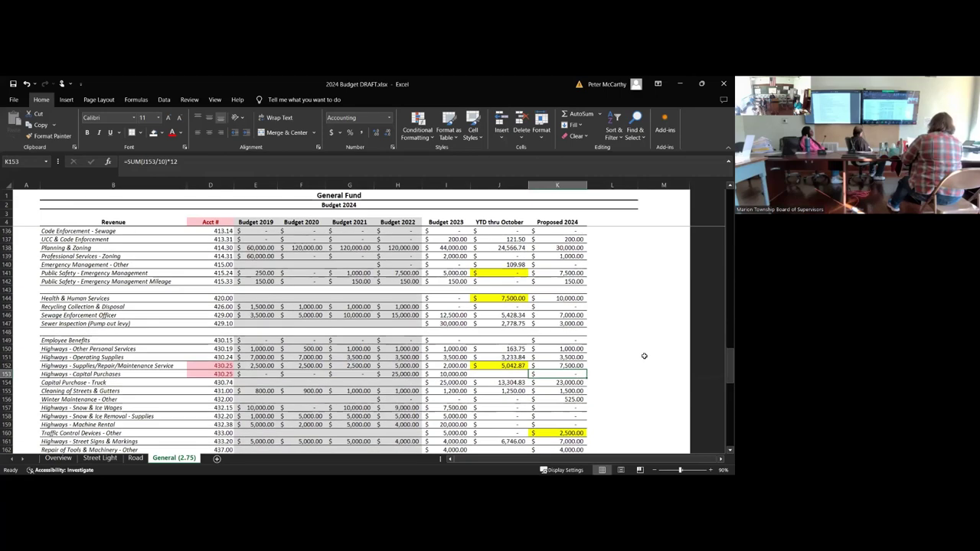
{"action": "scroll", "coordinate": [644, 356], "scroll_direction": "down", "scroll_amount": 3}
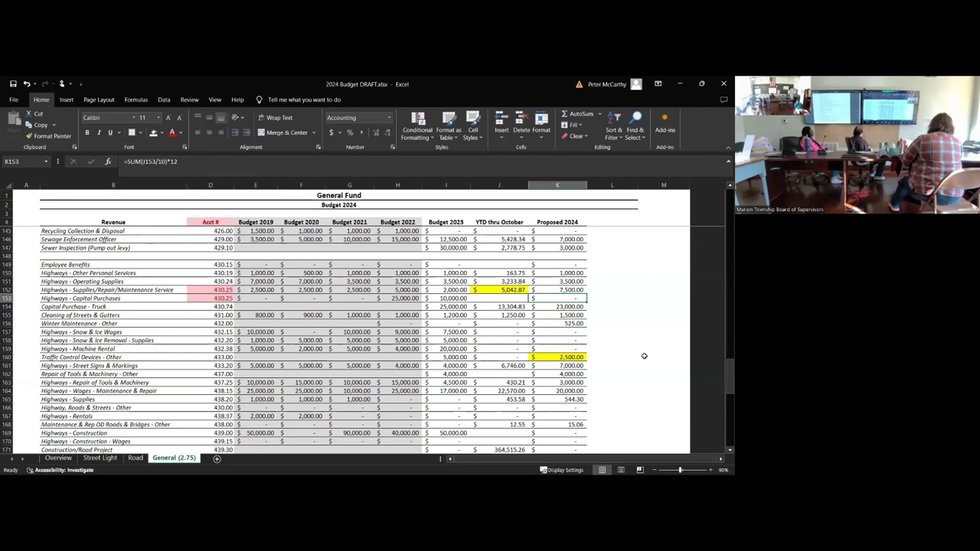
{"action": "type", "text": "25000"}
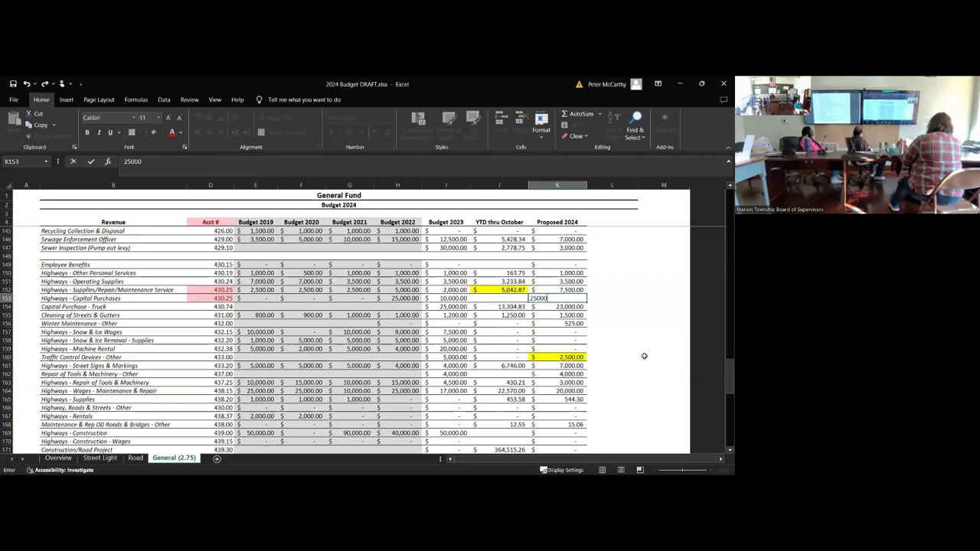
{"action": "key", "text": "Return"}
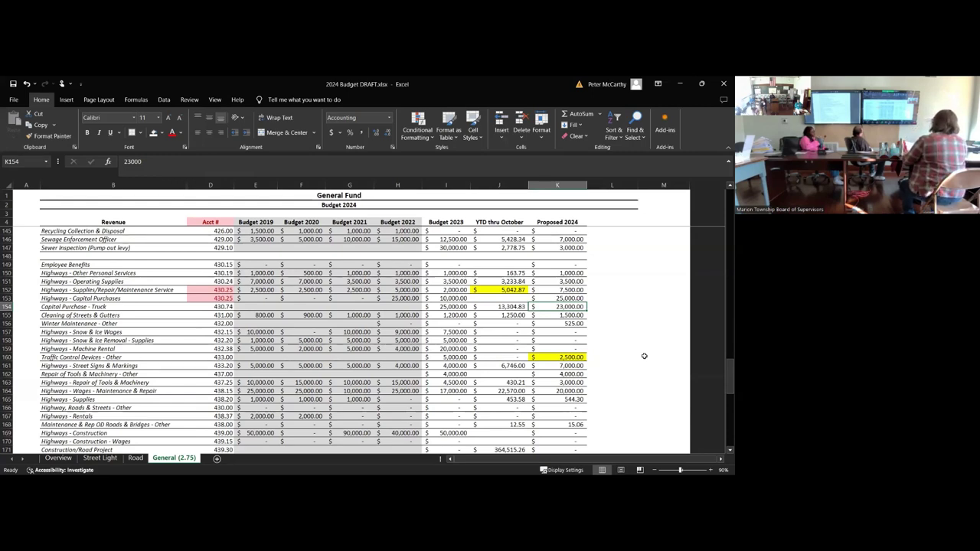
Step: Set Proposed 2024 for Highways - Snow & Ice Wages to 5,000
{"action": "key", "text": "Down"}
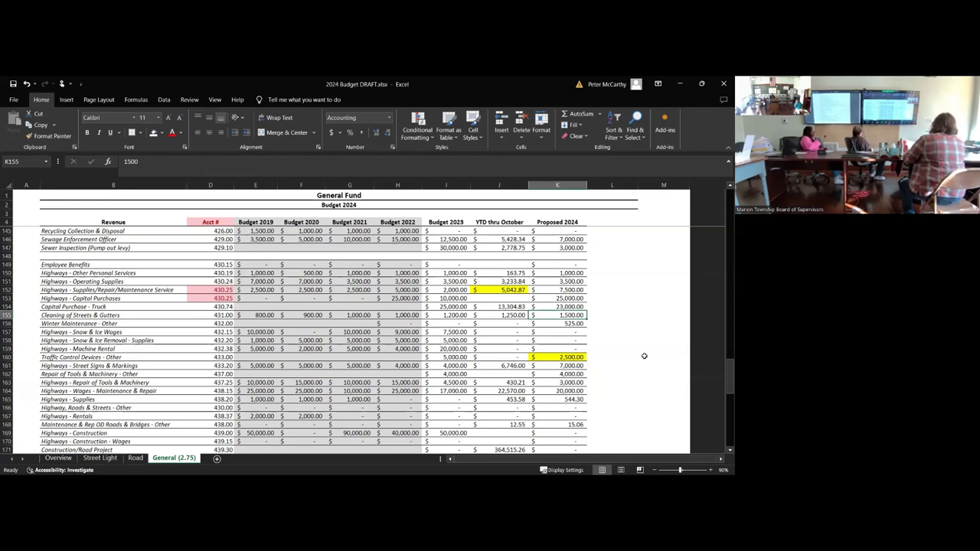
{"action": "key", "text": "Down"}
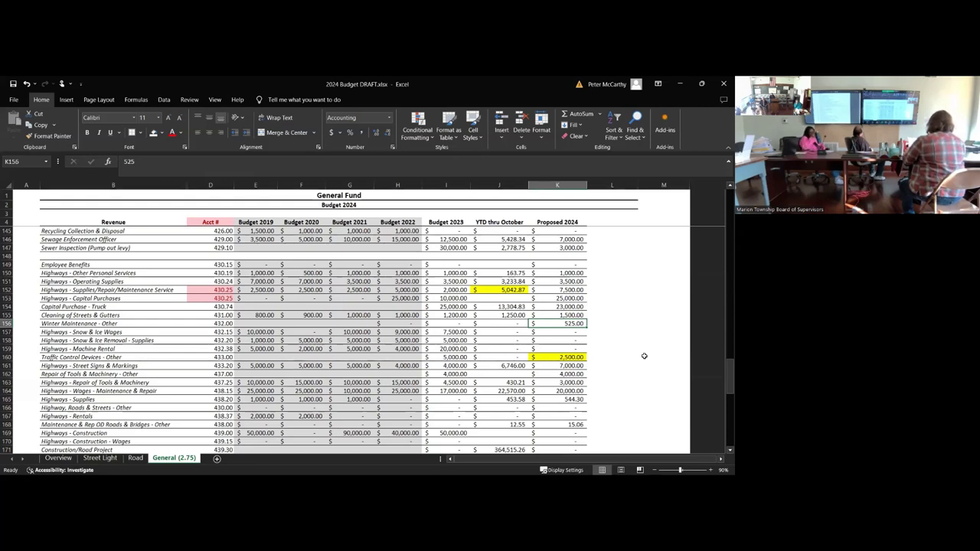
{"action": "key", "text": "Down"}
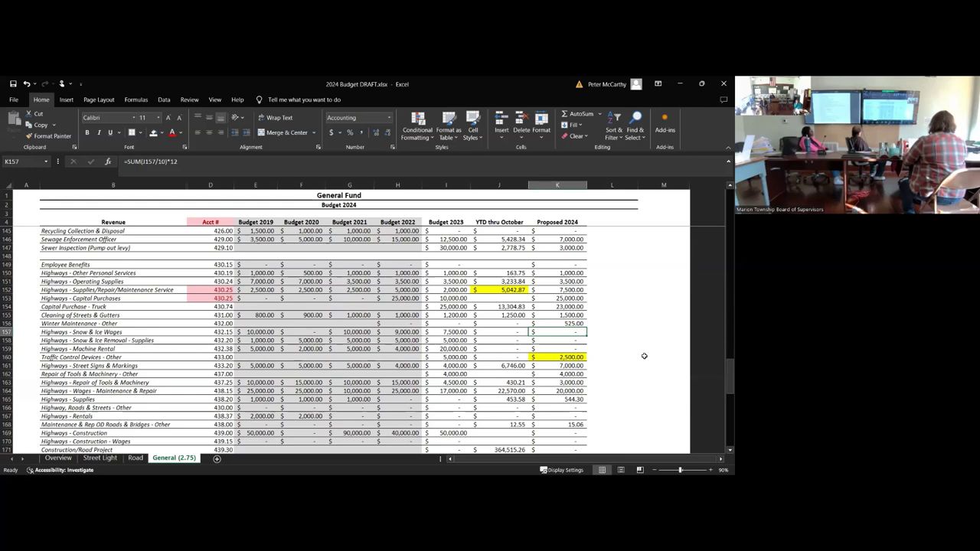
{"action": "key", "text": "Down"}
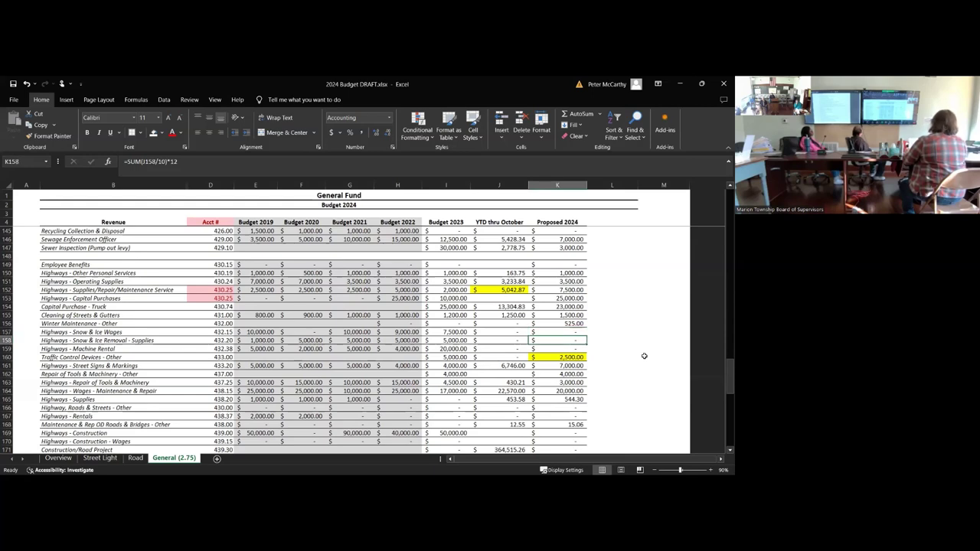
{"action": "key", "text": "Up"}
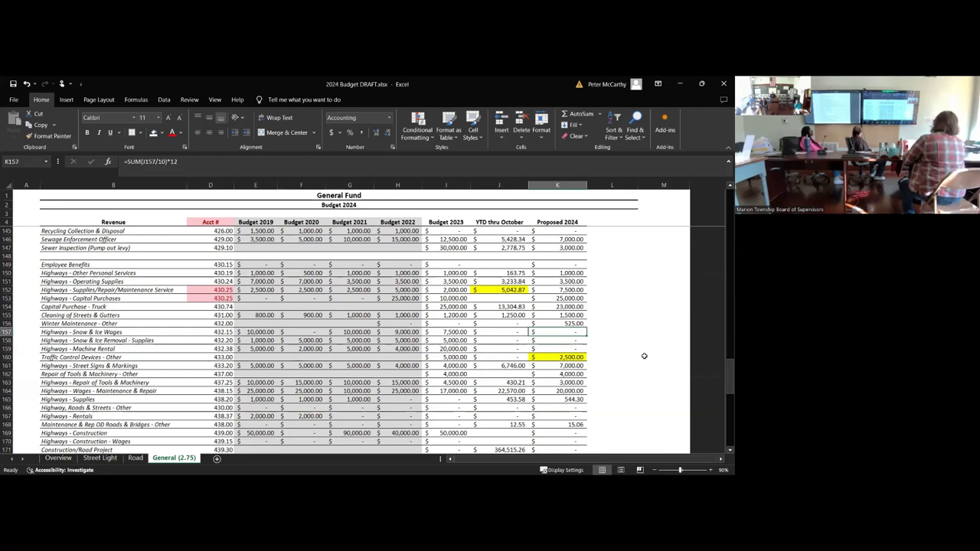
{"action": "type", "text": "\\"}
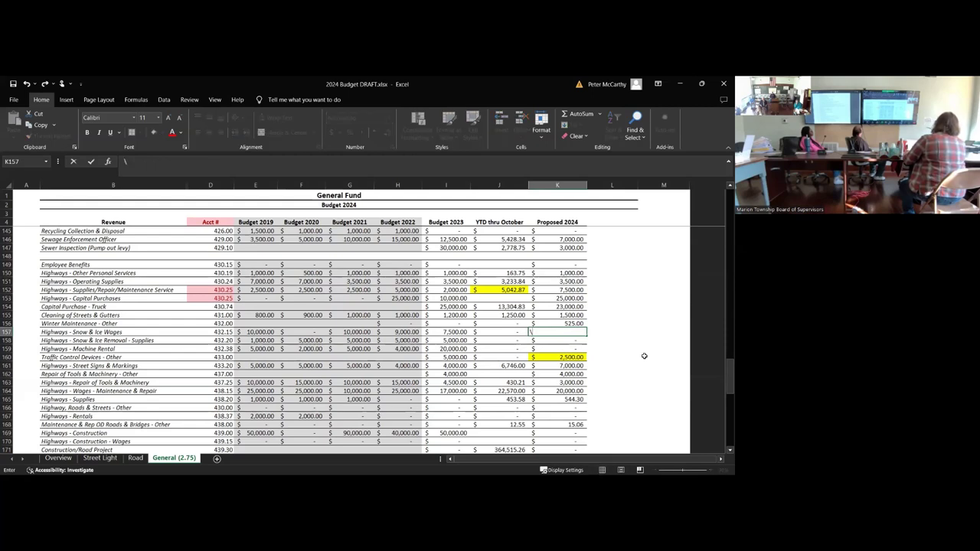
{"action": "type", "text": "000"}
{"action": "key", "text": "Return"}
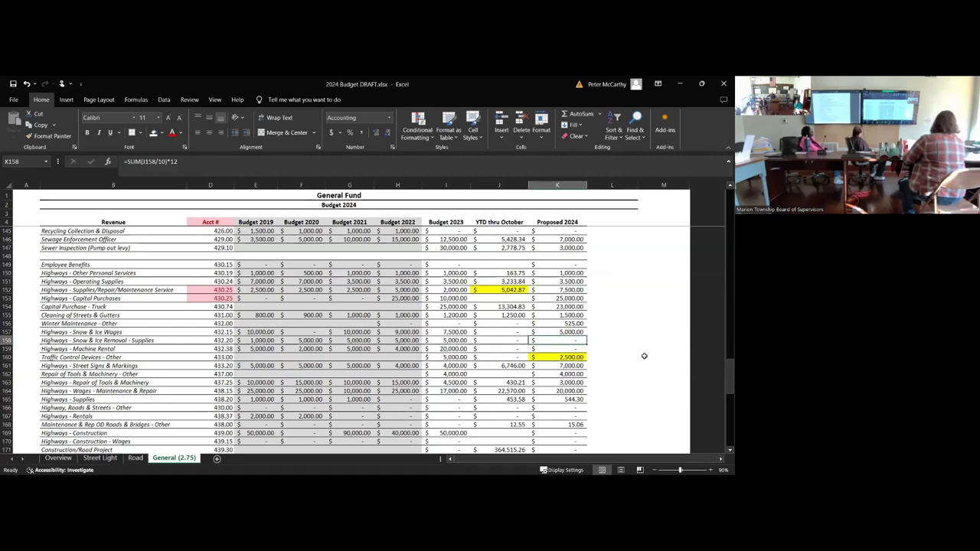
Step: Review Proposed 2024 for Highways - Machine Rental, and compare the 2023, YTD and proposed amounts for Traffic Control Devices - Other
{"action": "key", "text": "Down"}
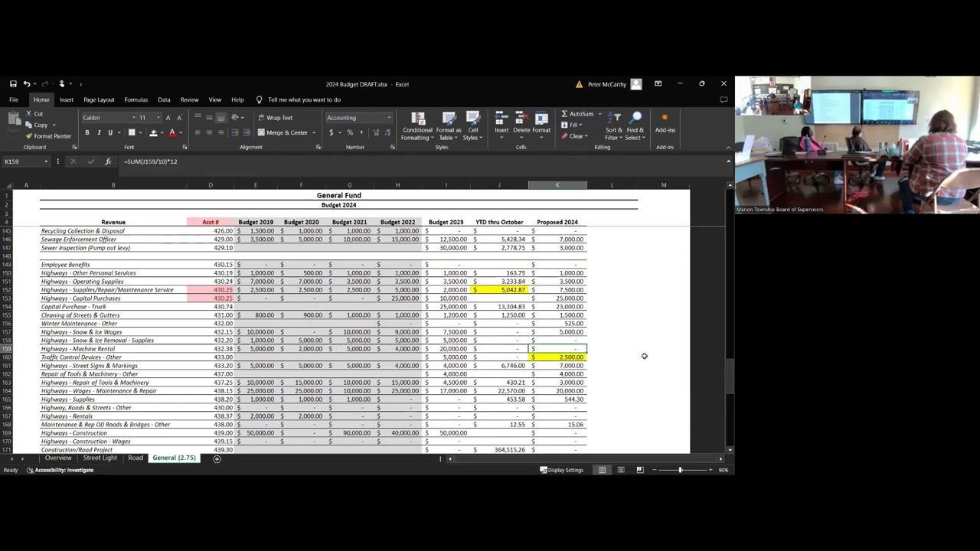
{"action": "key", "text": "Down"}
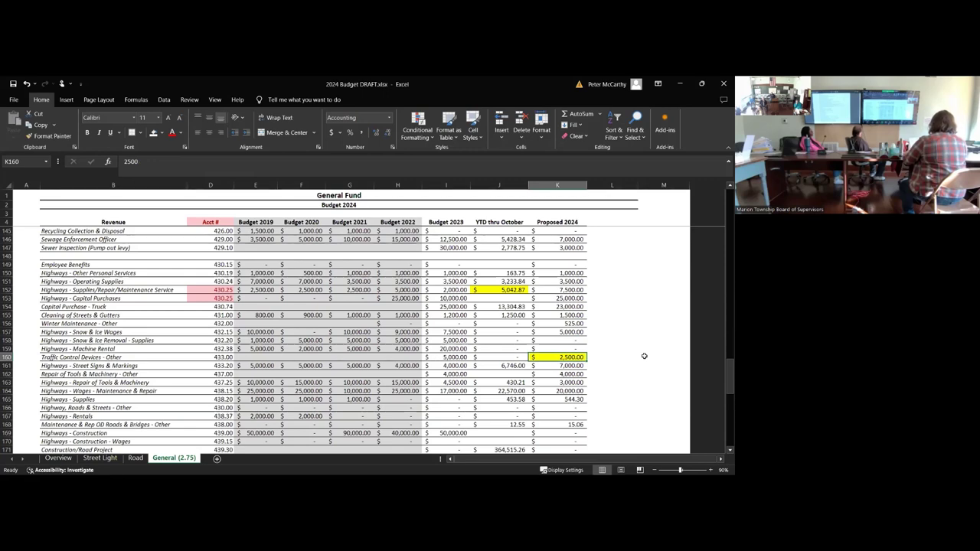
{"action": "key", "text": "Left"}
{"action": "key", "text": "Left"}
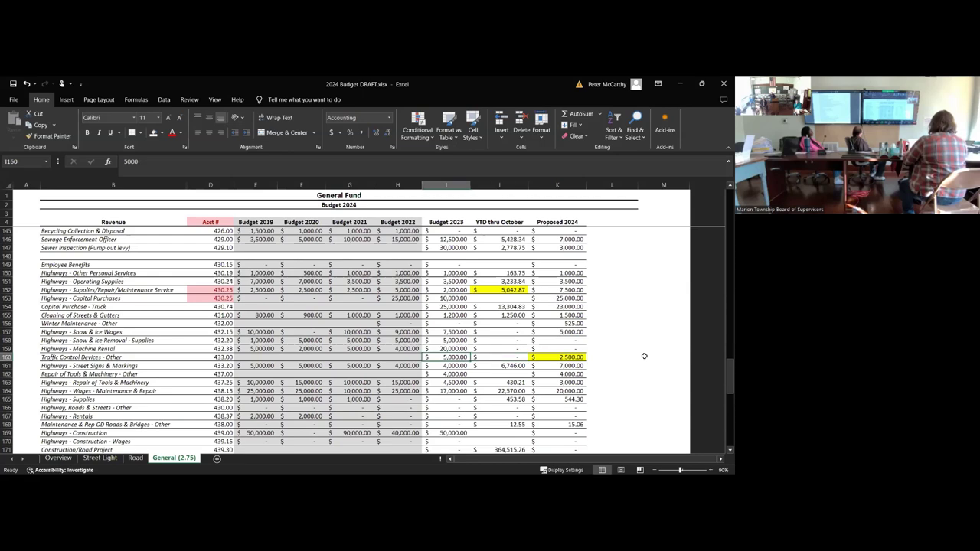
{"action": "key", "text": "Right"}
{"action": "key", "text": "Right"}
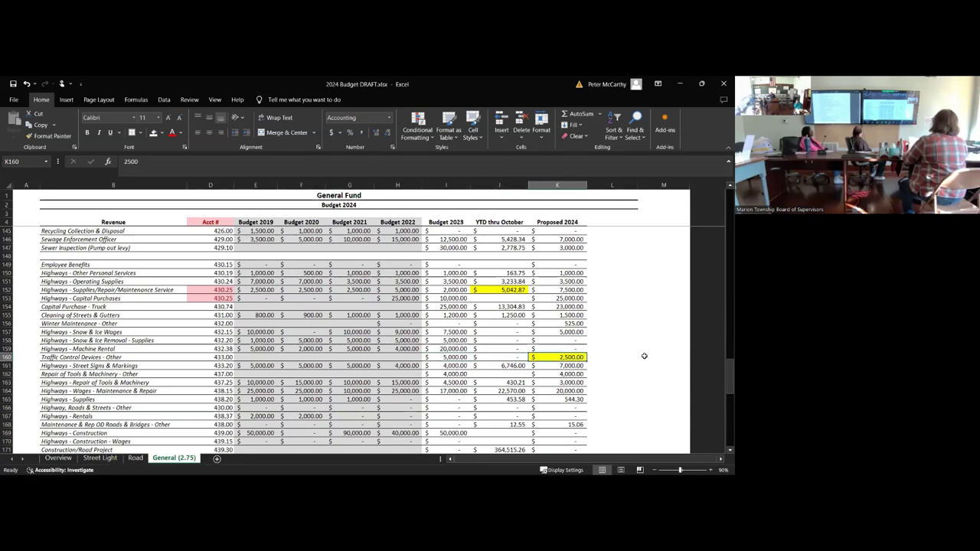
{"action": "key", "text": "Up"}
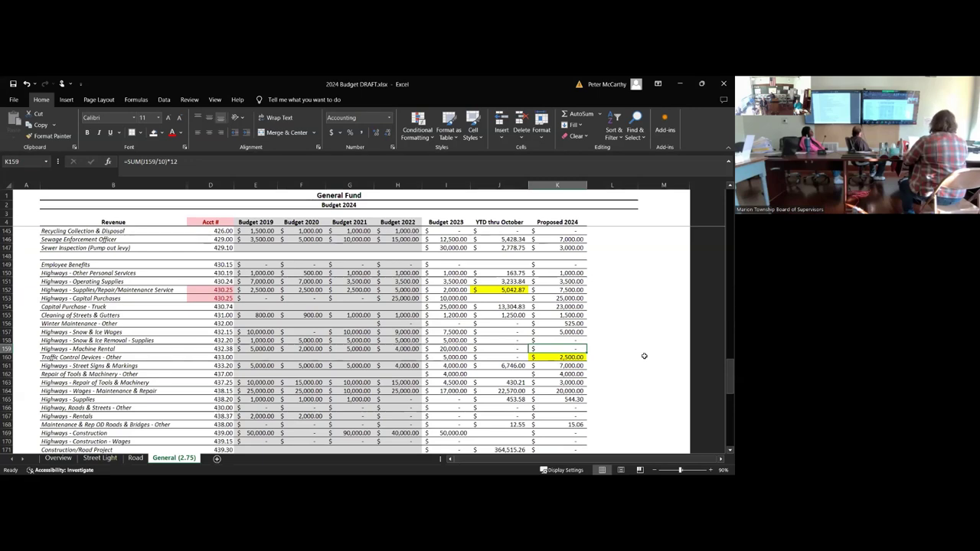
Step: Review the past budget, YTD and Proposed 2024 amounts for Cleaning of Streets & Gutters and Winter Maintenance - Other
{"action": "key", "text": "Up"}
{"action": "key", "text": "Up"}
{"action": "key", "text": "Up"}
{"action": "key", "text": "Up"}
{"action": "key", "text": "Left"}
{"action": "key", "text": "Left"}
{"action": "key", "text": "Left"}
{"action": "key", "text": "Left"}
{"action": "key", "text": "Left"}
{"action": "key", "text": "Left"}
{"action": "key", "text": "Left"}
{"action": "key", "text": "Left"}
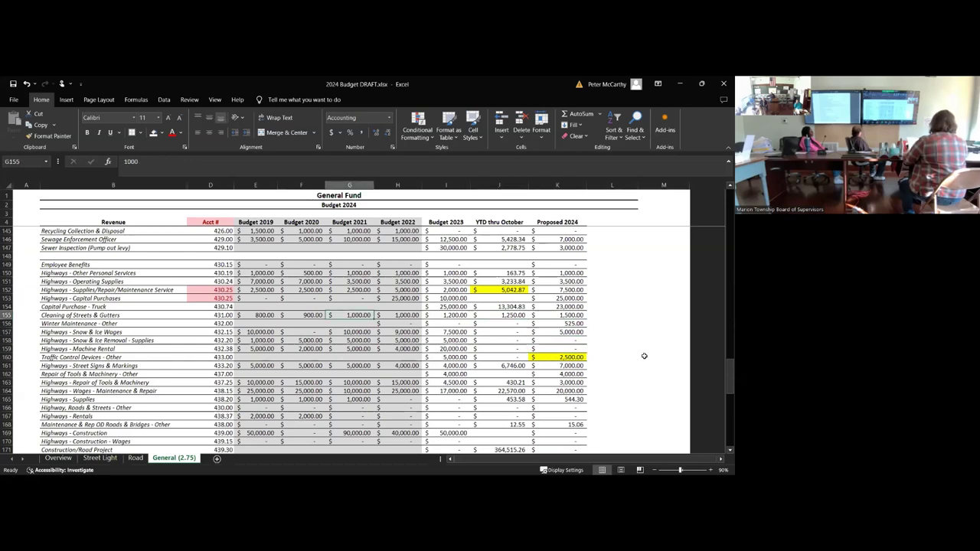
{"action": "key", "text": "Down"}
{"action": "key", "text": "Right"}
{"action": "key", "text": "Right"}
{"action": "key", "text": "Right"}
{"action": "key", "text": "Right"}
{"action": "key", "text": "Right"}
{"action": "key", "text": "Right"}
{"action": "key", "text": "Right"}
{"action": "key", "text": "Right"}
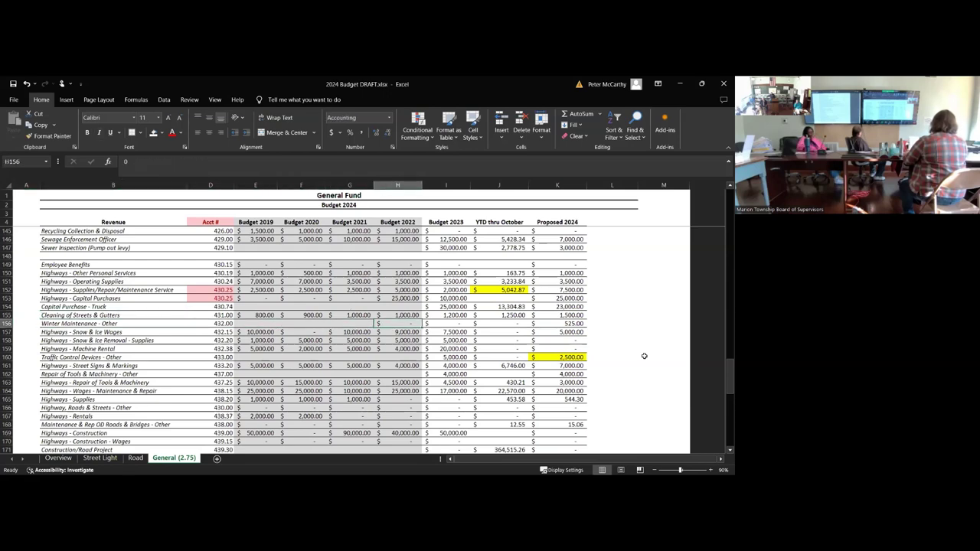
{"action": "key", "text": "Left"}
{"action": "key", "text": "Left"}
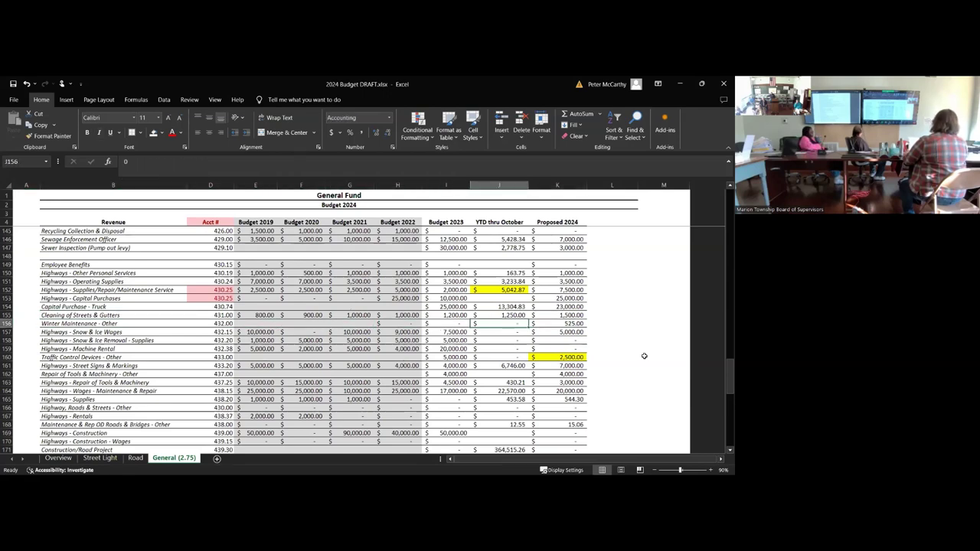
Step: Set Budget 2023 for Winter Maintenance - Other to 20,000, matching the amount on the Highways - Machine Rental line
{"action": "key", "text": "Down"}
{"action": "key", "text": "Down"}
{"action": "key", "text": "Down"}
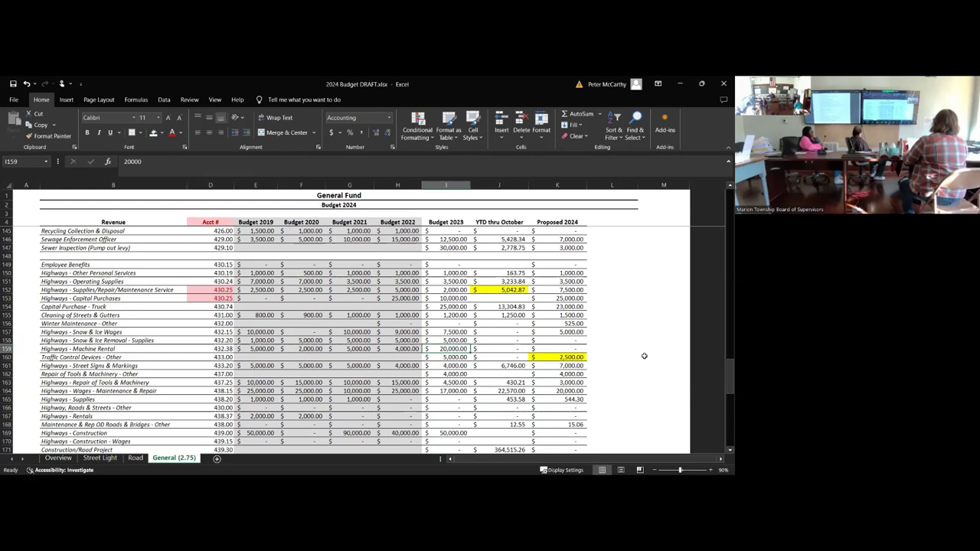
{"action": "key", "text": "Up"}
{"action": "key", "text": "Up"}
{"action": "key", "text": "Up"}
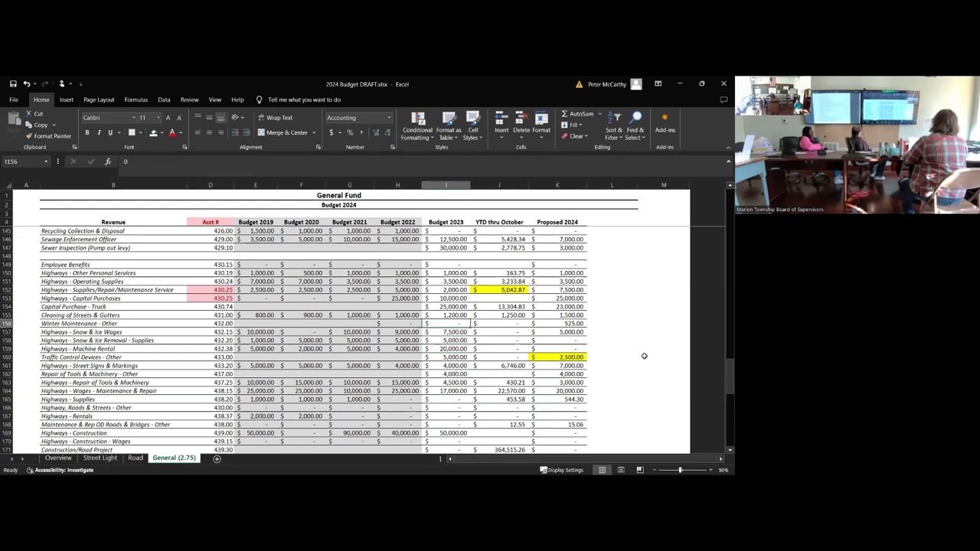
{"action": "type", "text": "20000"}
{"action": "key", "text": "Return"}
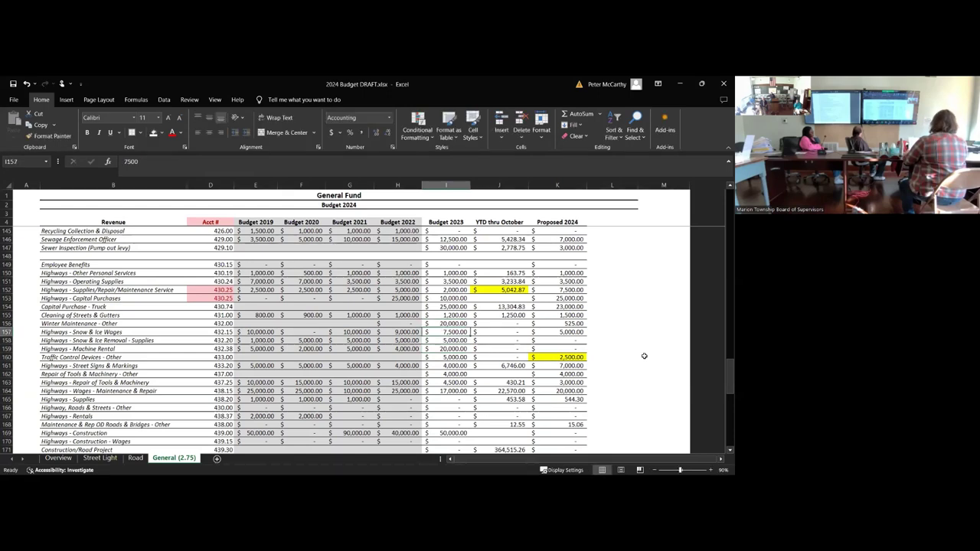
Step: Zero out the Budget 2023 amount for Highways - Machine Rental
{"action": "key", "text": "Down"}
{"action": "key", "text": "Down"}
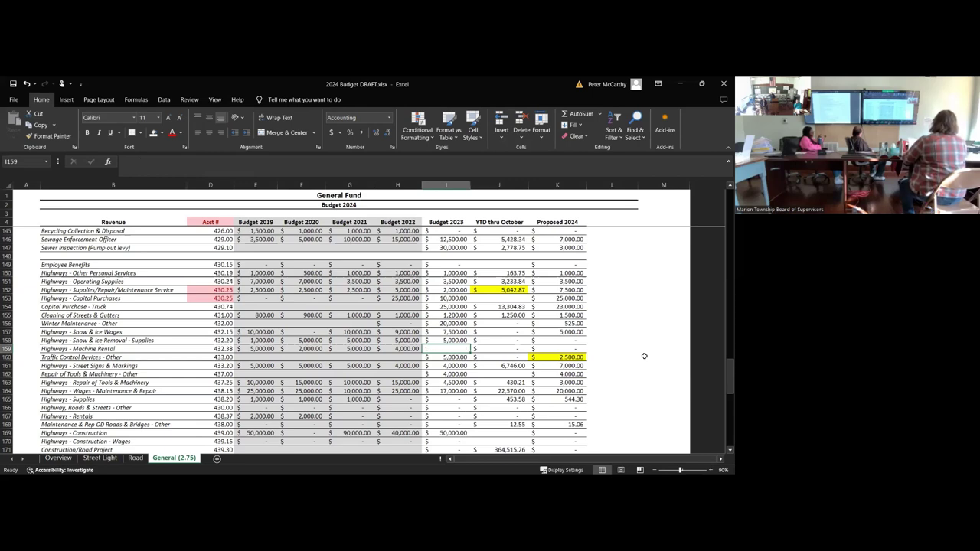
{"action": "key", "text": "Up"}
{"action": "key", "text": "Up"}
{"action": "key", "text": "Up"}
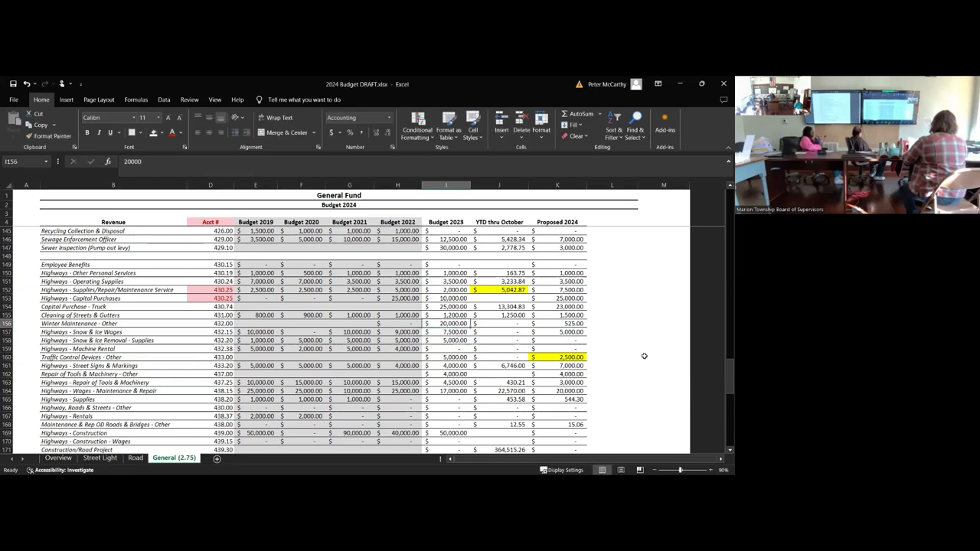
Step: Set YTD thru October for Winter Maintenance - Other to 525
{"action": "key", "text": "Right"}
{"action": "key", "text": "Right"}
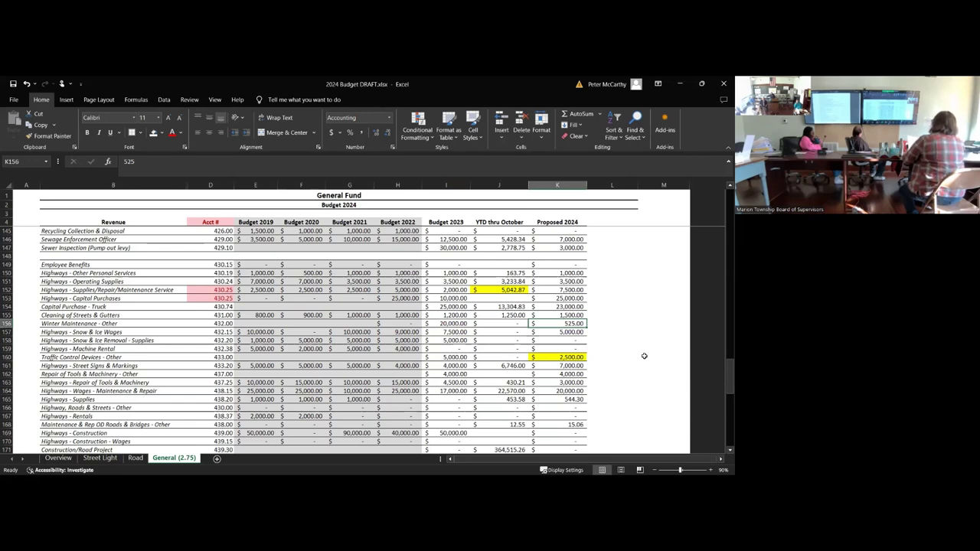
{"action": "key", "text": "Left"}
{"action": "key", "text": "Left"}
{"action": "key", "text": "Left"}
{"action": "key", "text": "Left"}
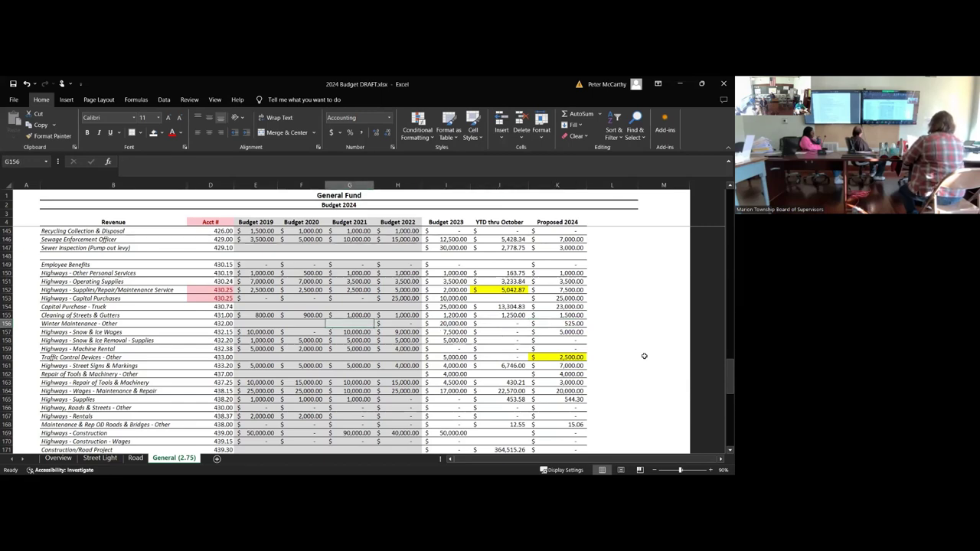
{"action": "key", "text": "Right"}
{"action": "key", "text": "Right"}
{"action": "key", "text": "Right"}
{"action": "key", "text": "Right"}
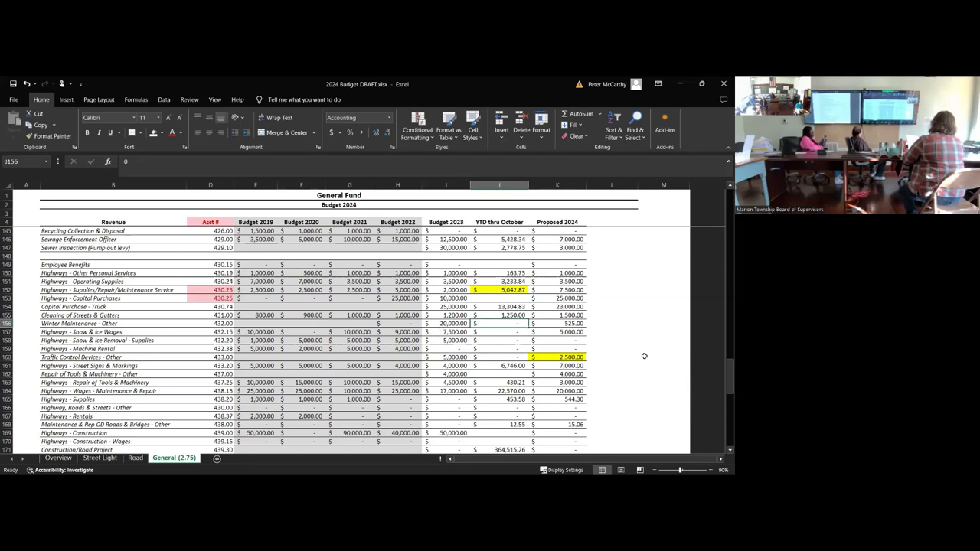
{"action": "key", "text": "Left"}
{"action": "type", "text": "525"}
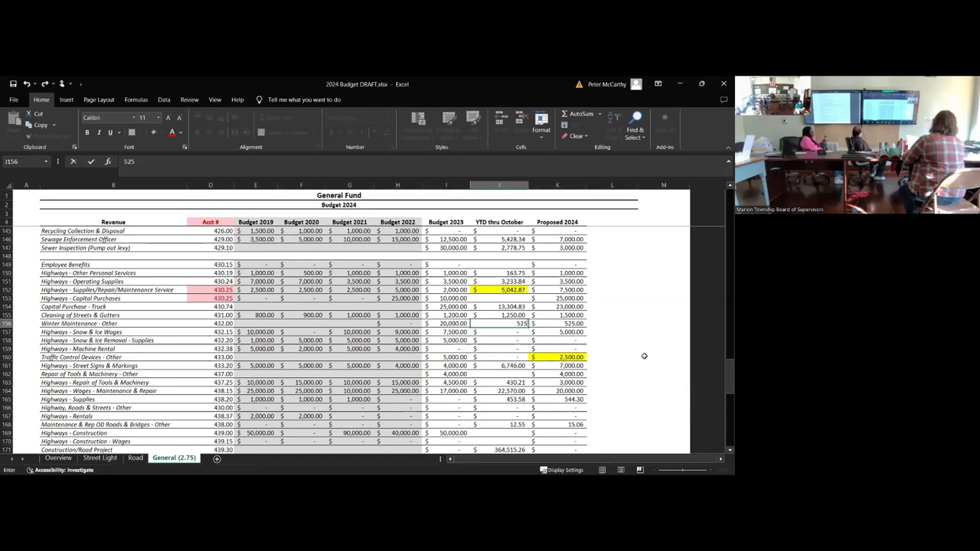
{"action": "key", "text": "Return"}
Step: Zero out the Proposed 2024 amount for Winter Maintenance - Other
{"action": "key", "text": "Right"}
{"action": "key", "text": "Up"}
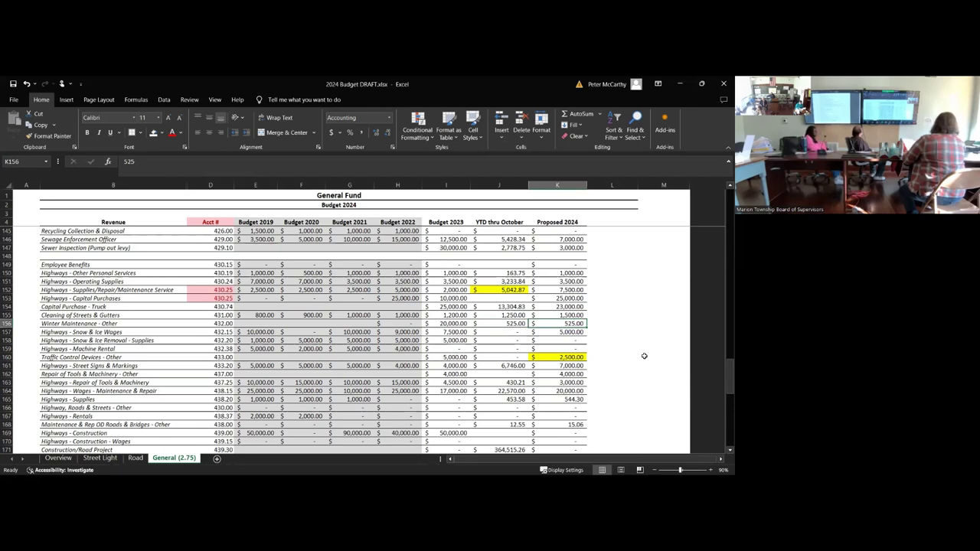
{"action": "key", "text": "BackSpace"}
{"action": "key", "text": "Return"}
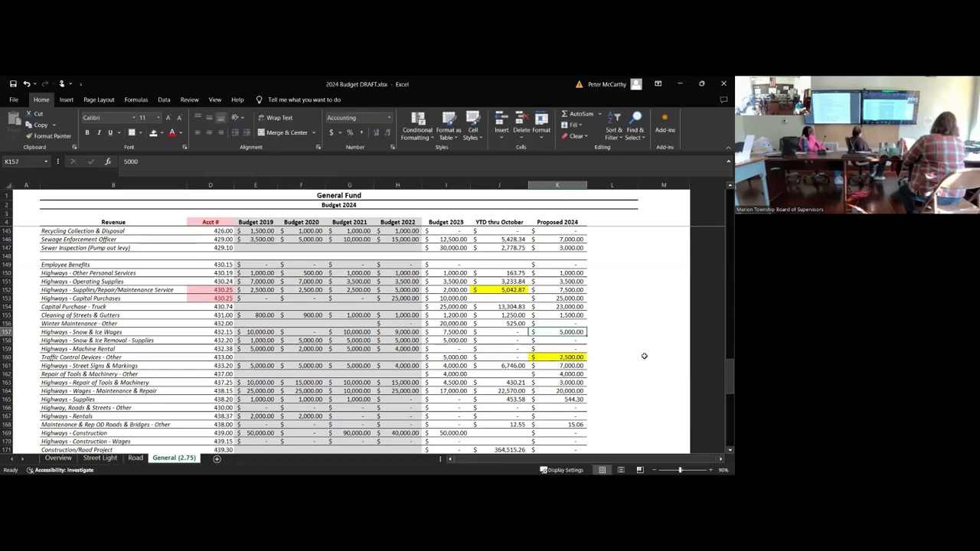
Step: Set Proposed 2024 for Traffic Control Devices - Other to 0
{"action": "key", "text": "Down"}
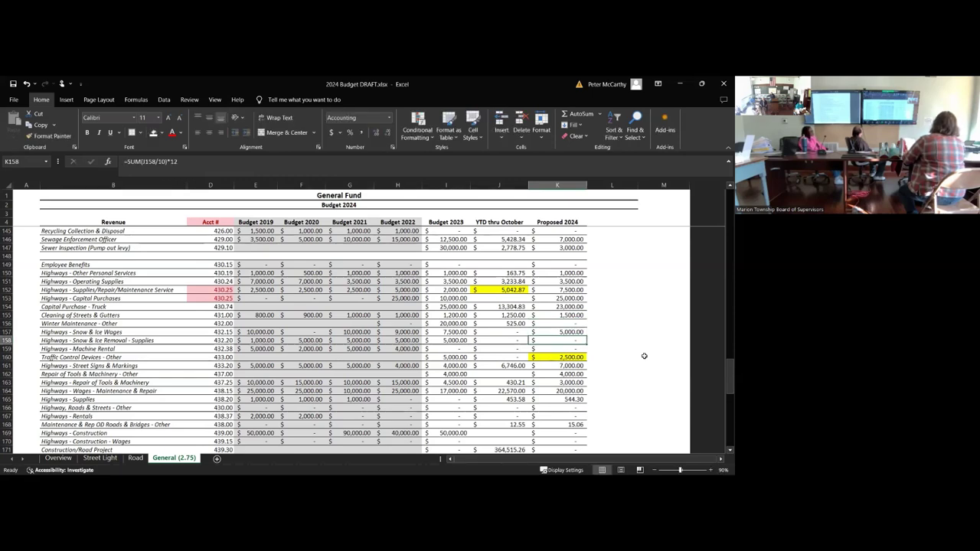
{"action": "key", "text": "Down"}
{"action": "key", "text": "Down"}
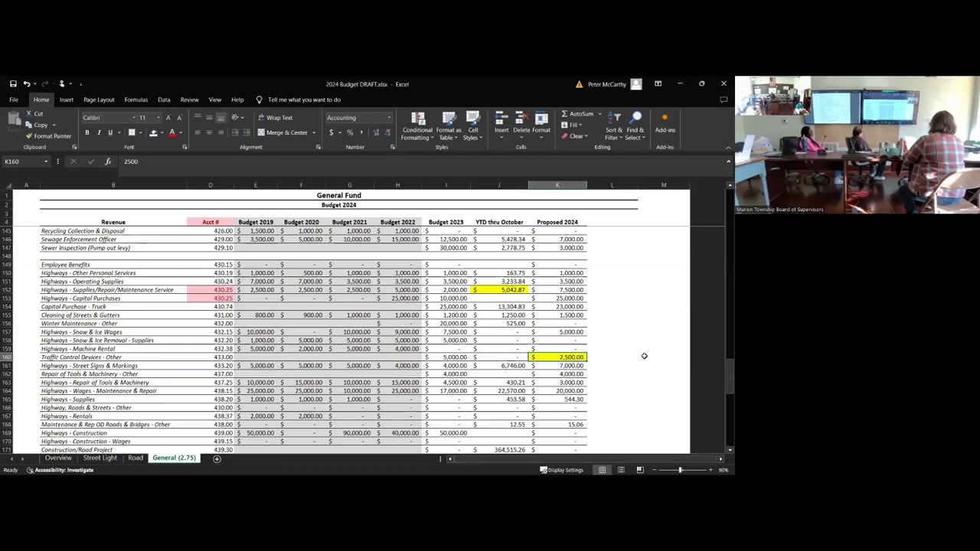
{"action": "type", "text": "0"}
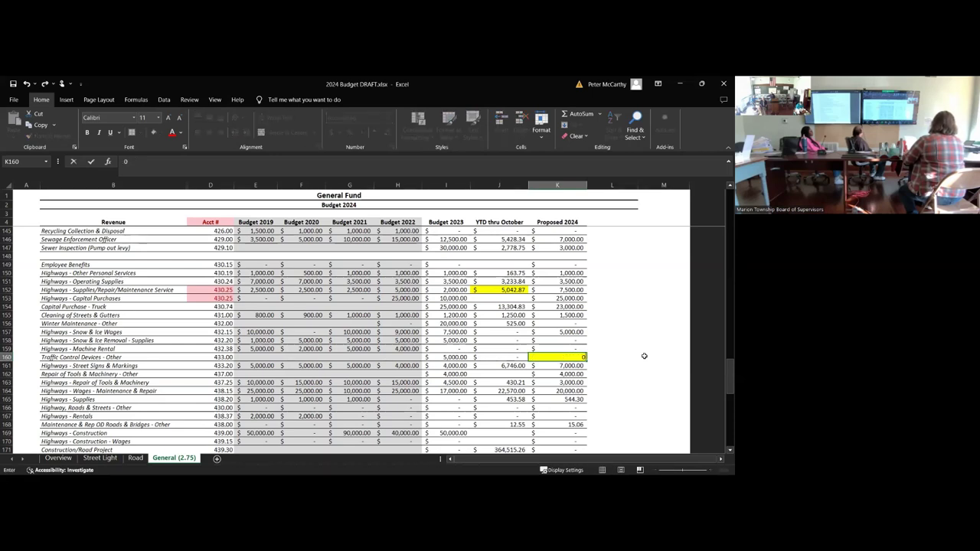
{"action": "key", "text": "Return"}
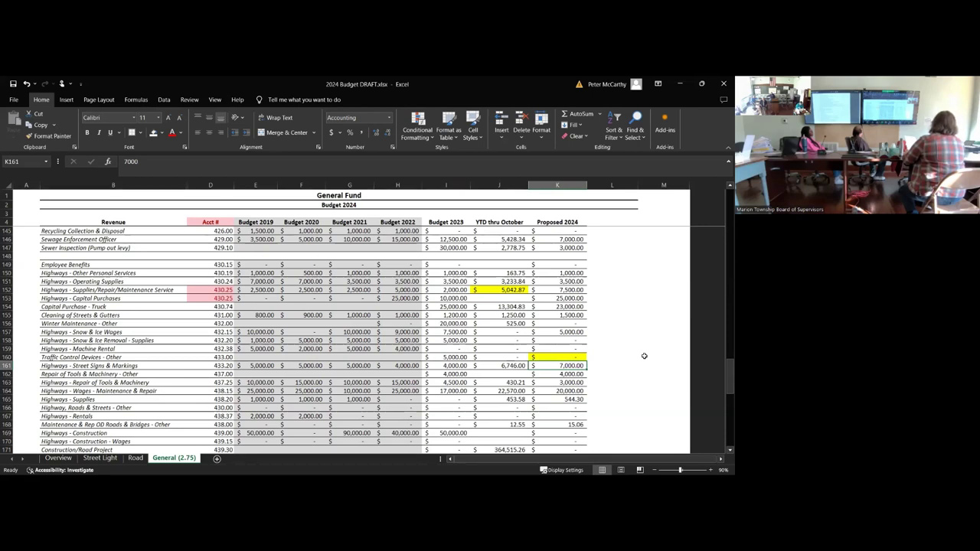
Step: Set Proposed 2024 for Highways - Street Signs & Markings to 10,000
{"action": "type", "text": "1000"}
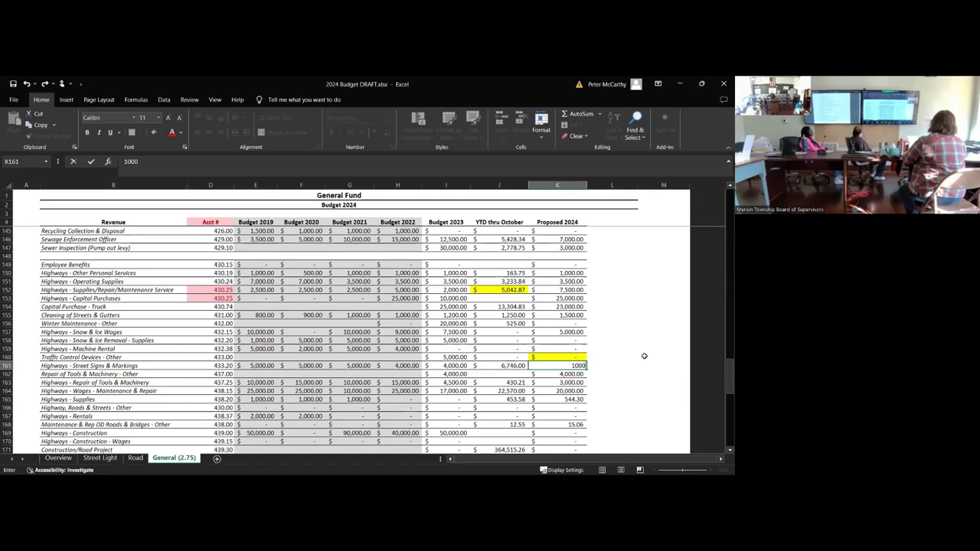
{"action": "key", "text": "Return"}
{"action": "key", "text": "Up"}
{"action": "type", "text": "10000"}
{"action": "key", "text": "Return"}
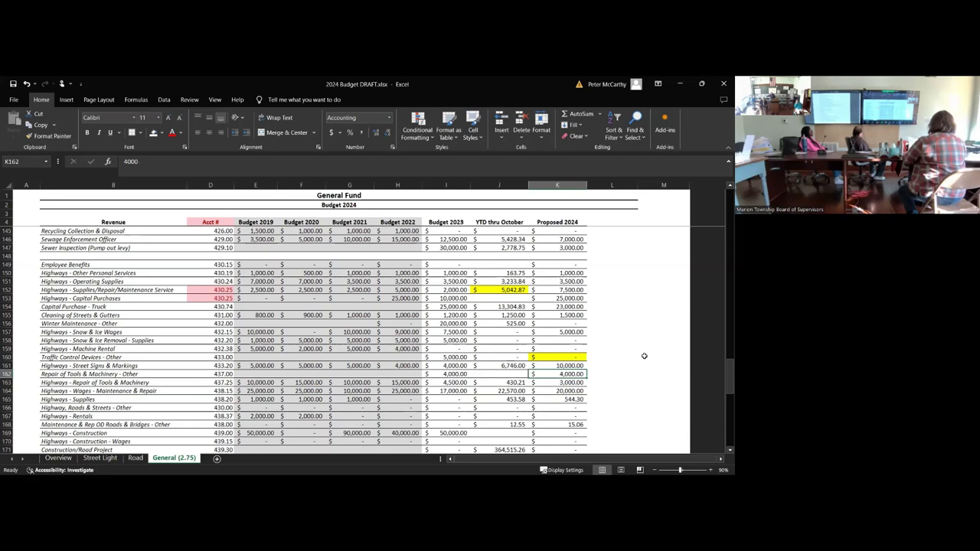
Step: Compare the YTD and Proposed 2024 amounts for Highways - Repair of Tools & Machinery and look over the lines below
{"action": "key", "text": "Left"}
{"action": "key", "text": "Down"}
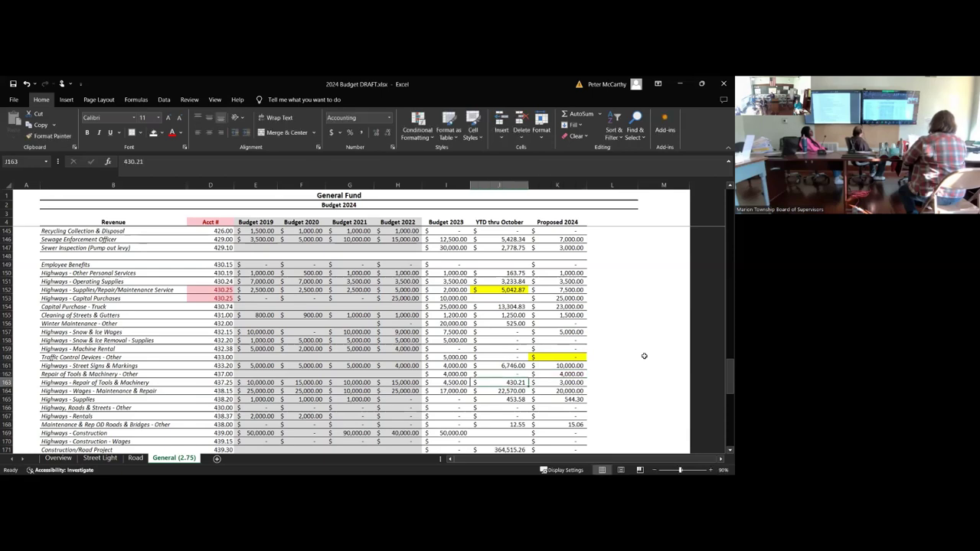
{"action": "key", "text": "Right"}
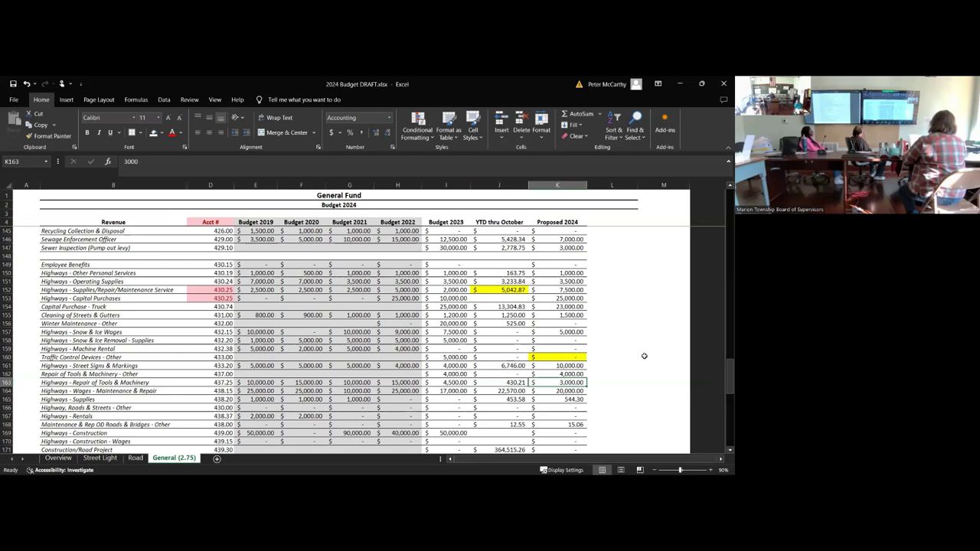
{"action": "scroll", "coordinate": [630, 287], "scroll_direction": "down", "scroll_amount": 3}
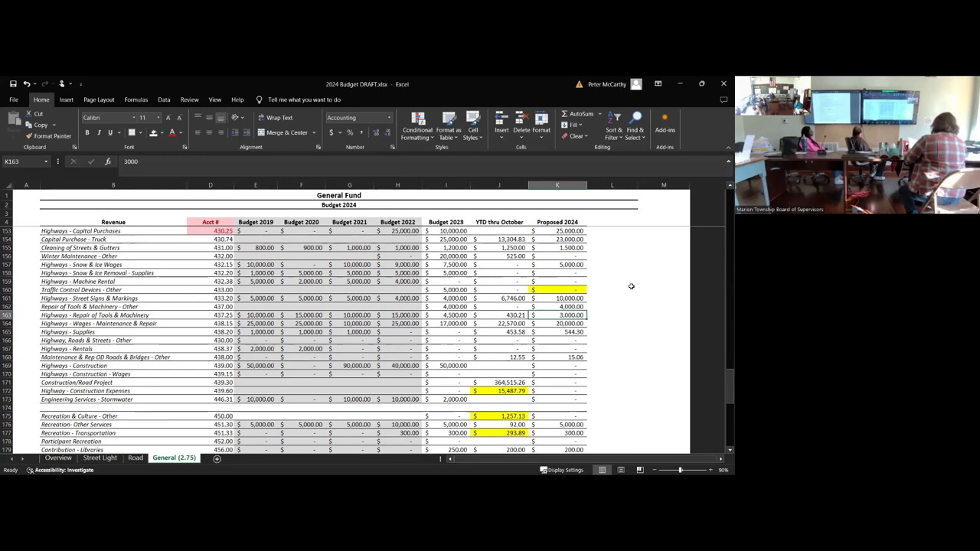
Step: Compare the account numbers of Highways - Supplies/Repair/Maintenance Service, Highways - Capital Purchases and Capital Purchase - Truck
{"action": "left_click", "coordinate": [499, 239]}
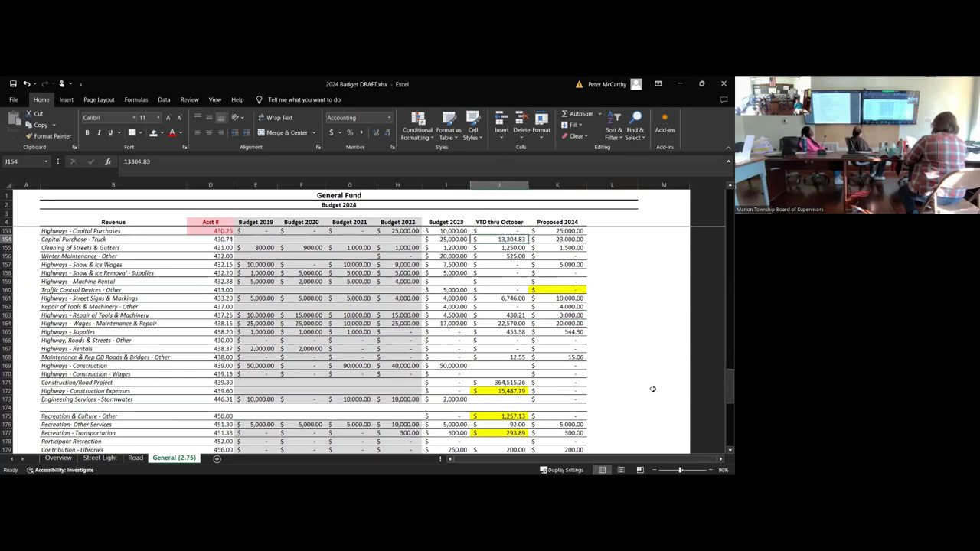
{"action": "left_click", "coordinate": [215, 228]}
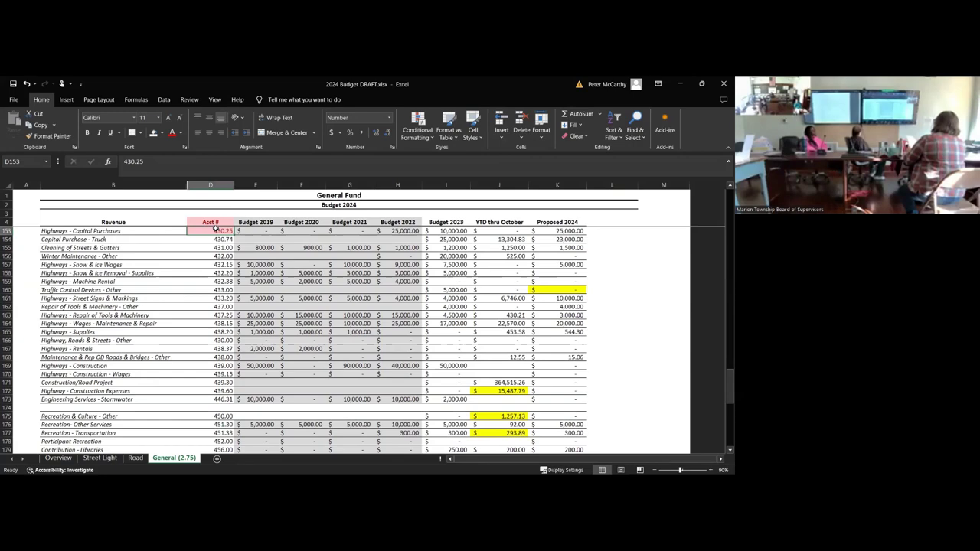
{"action": "scroll", "coordinate": [238, 261], "scroll_direction": "up", "scroll_amount": 1}
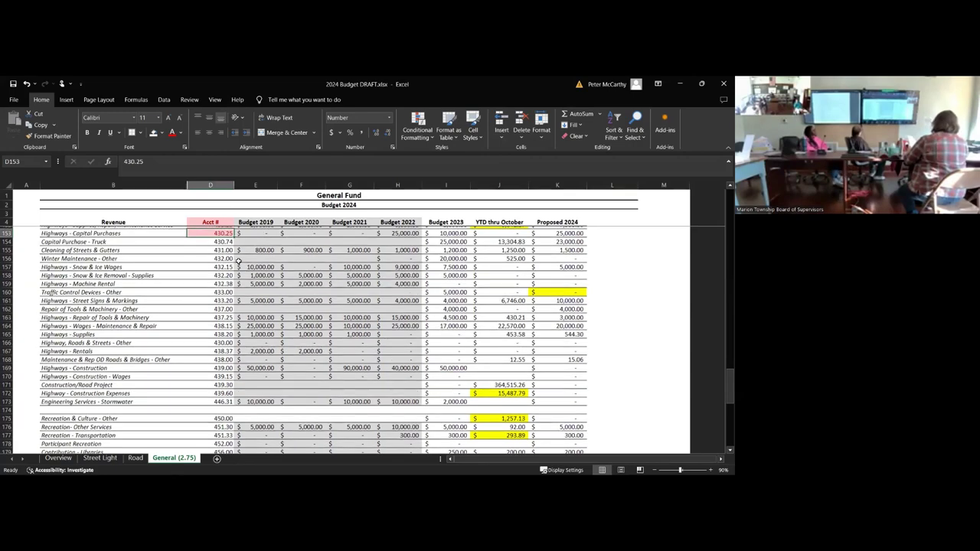
{"action": "scroll", "coordinate": [238, 260], "scroll_direction": "up", "scroll_amount": 3}
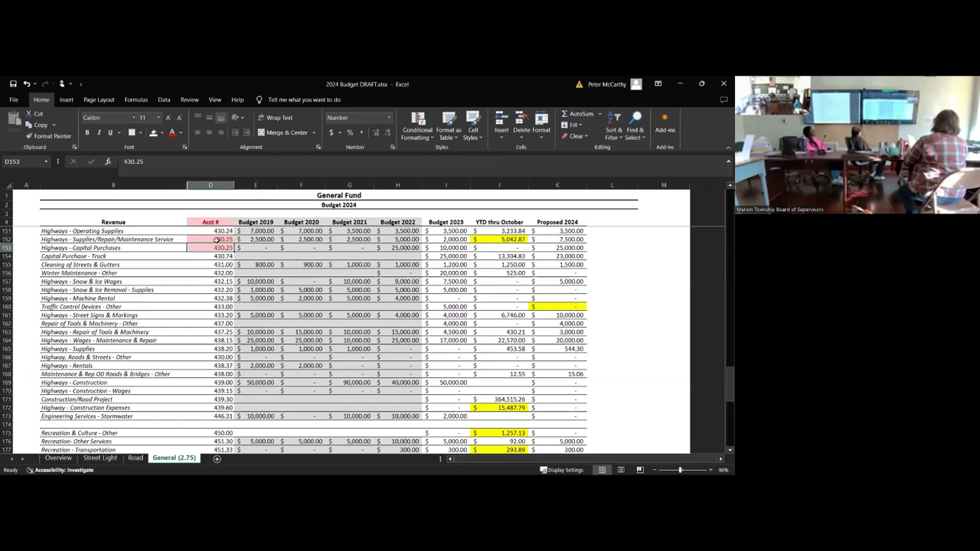
{"action": "left_click", "coordinate": [216, 240]}
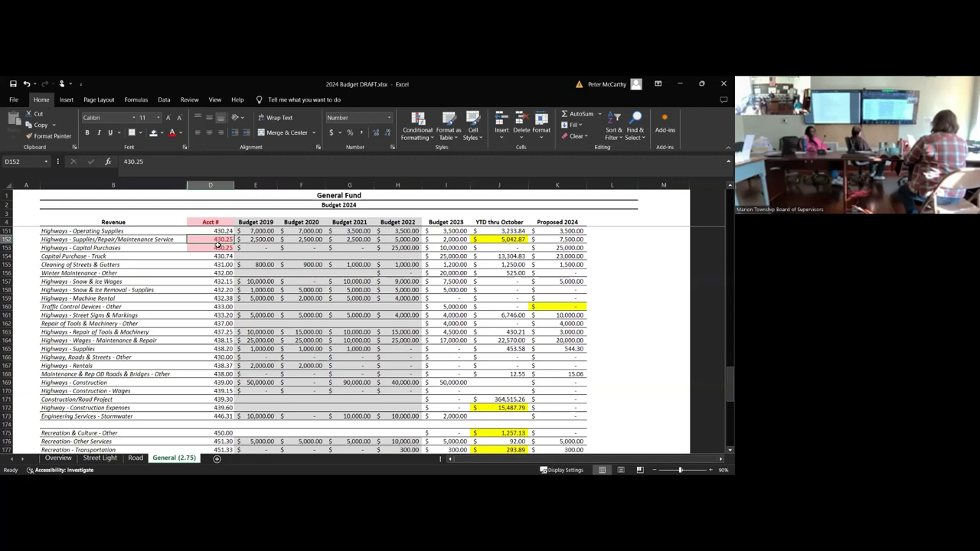
{"action": "left_click", "coordinate": [219, 249]}
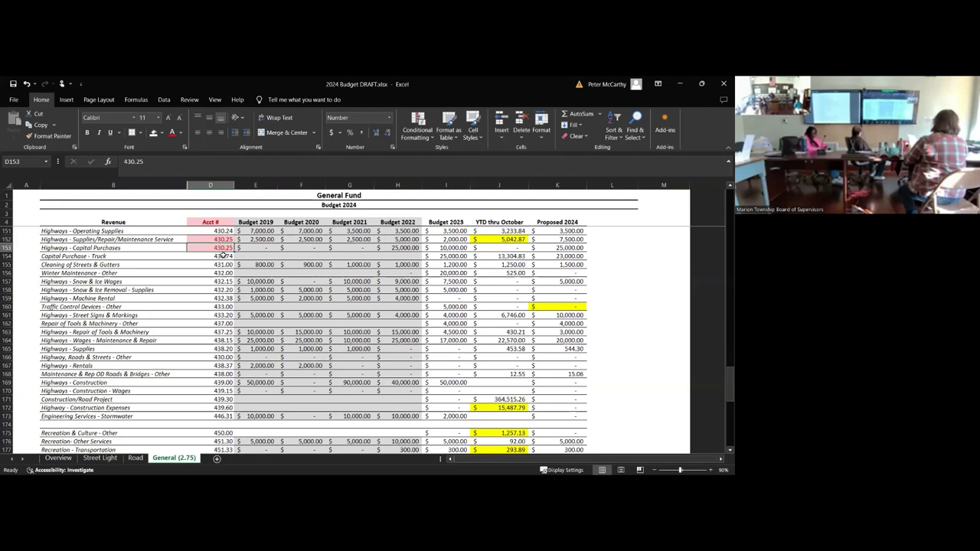
{"action": "left_click", "coordinate": [228, 256]}
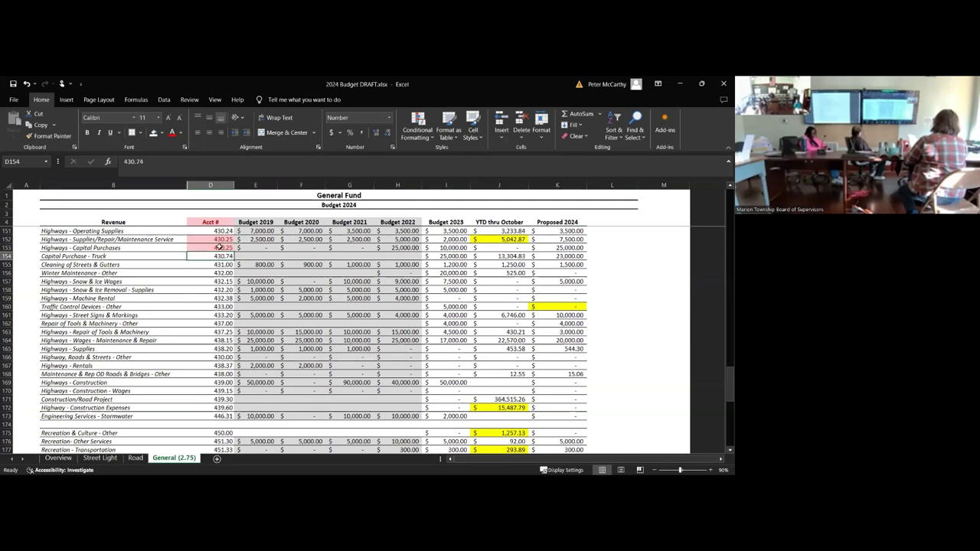
{"action": "left_click", "coordinate": [219, 248]}
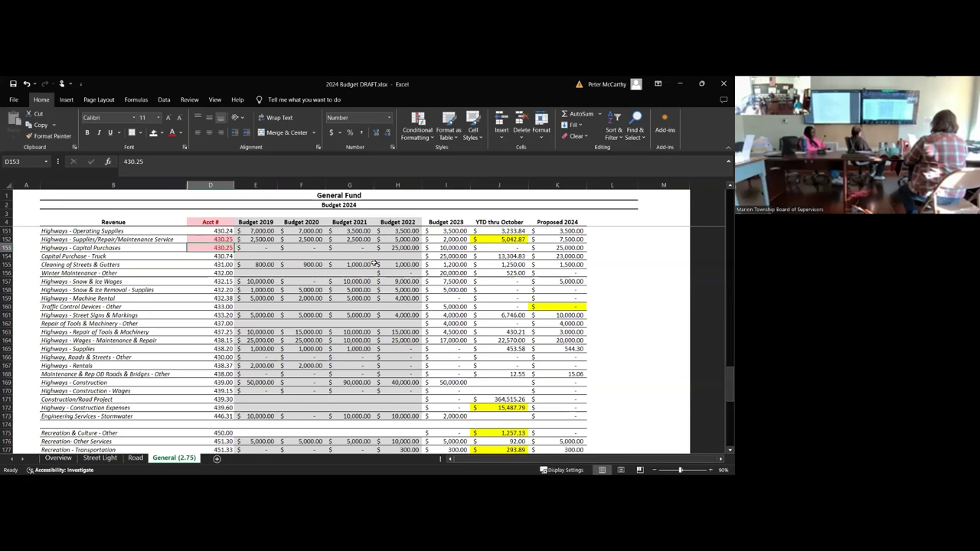
Step: Review the past budget, YTD and Proposed 2024 amounts across the Highways - Capital Purchases and Capital Purchase - Truck lines
{"action": "key", "text": "Right"}
{"action": "key", "text": "Right"}
{"action": "key", "text": "Right"}
{"action": "key", "text": "Right"}
{"action": "key", "text": "Right"}
{"action": "key", "text": "Right"}
{"action": "key", "text": "Right"}
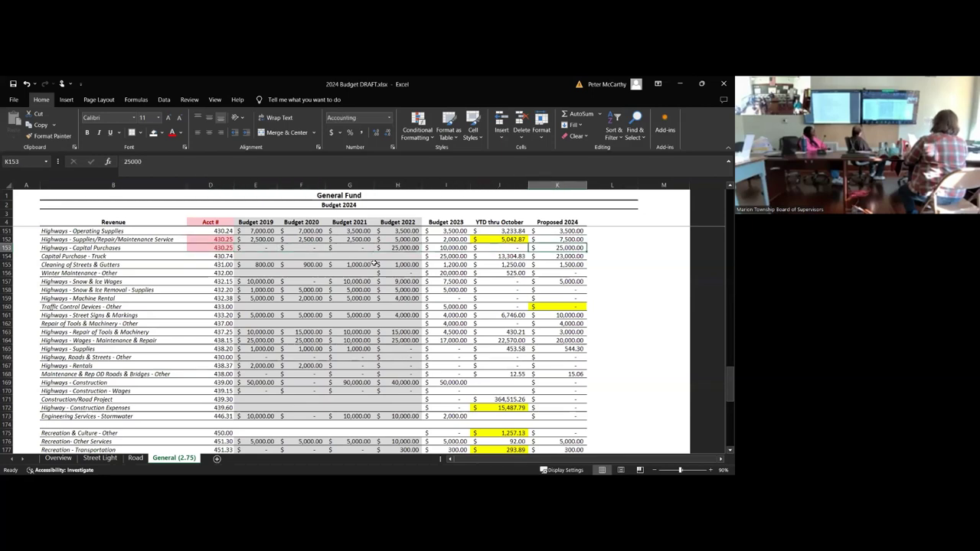
{"action": "key", "text": "Left"}
{"action": "key", "text": "Left"}
{"action": "key", "text": "Left"}
{"action": "key", "text": "Left"}
{"action": "key", "text": "Left"}
{"action": "key", "text": "Left"}
{"action": "key", "text": "Left"}
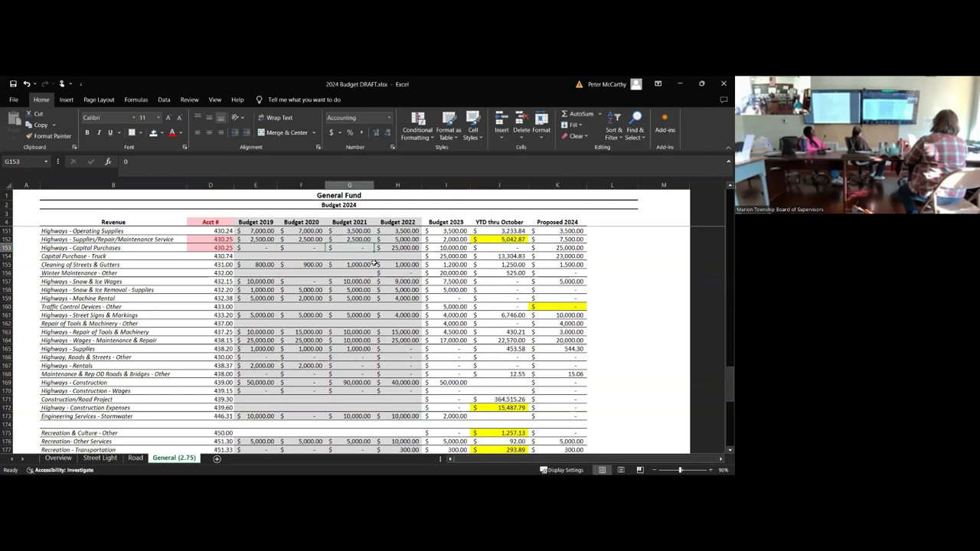
{"action": "key", "text": "Down"}
{"action": "key", "text": "Right"}
{"action": "key", "text": "Right"}
{"action": "key", "text": "Right"}
{"action": "key", "text": "Right"}
{"action": "key", "text": "Right"}
{"action": "key", "text": "Right"}
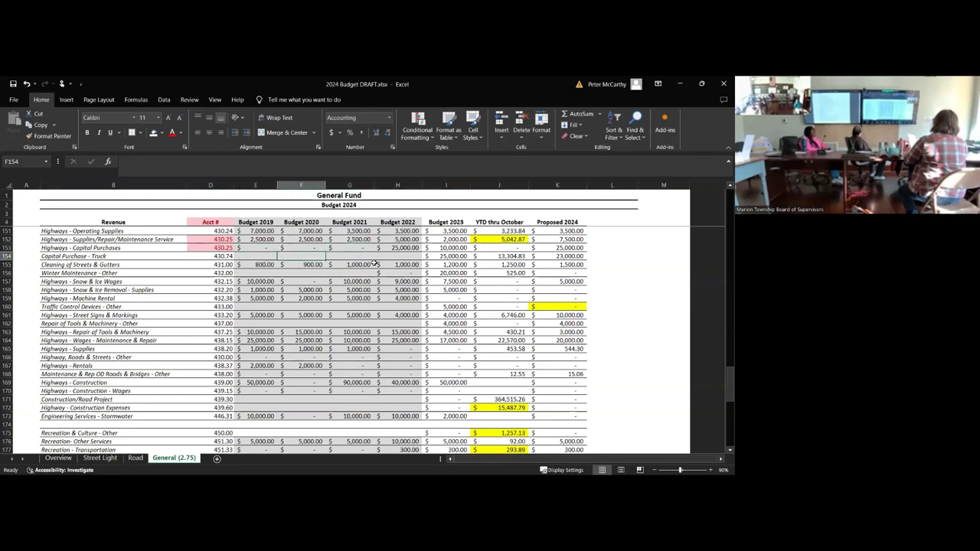
{"action": "key", "text": "Right"}
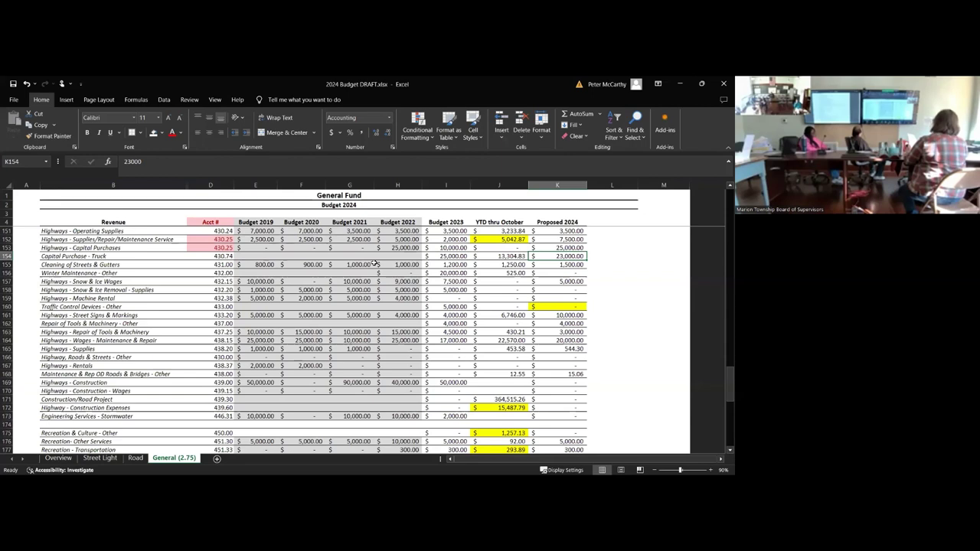
Step: Delete the Highways - Capital Purchases row and check the account number of Highways - Supplies/Repair/Maintenance Service
{"action": "left_click", "coordinate": [9, 247]}
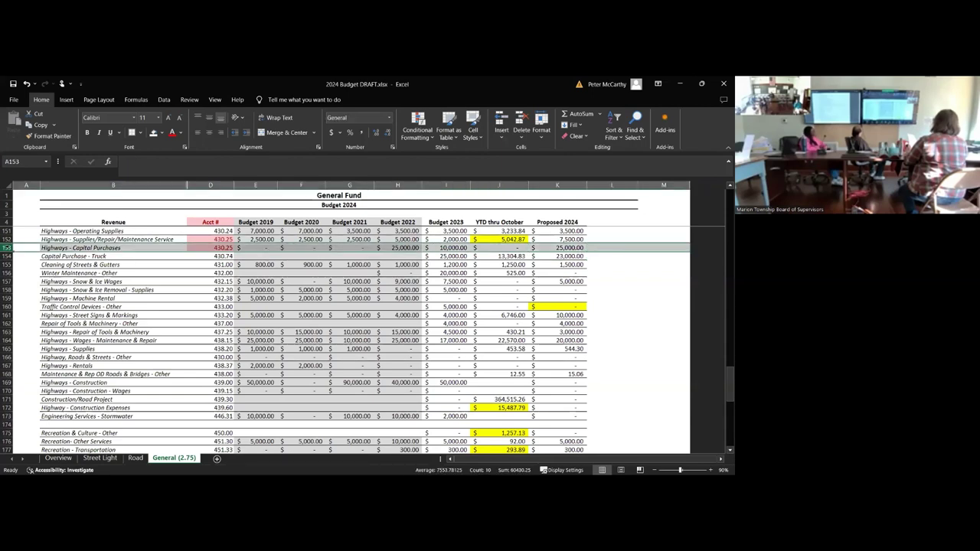
{"action": "right_click", "coordinate": [9, 247]}
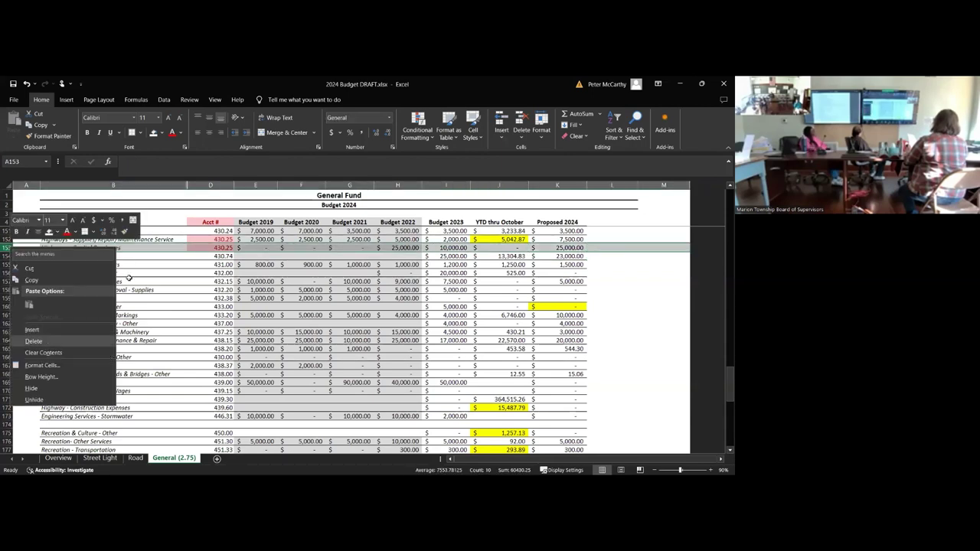
{"action": "left_click", "coordinate": [34, 341]}
{"action": "left_click", "coordinate": [219, 238]}
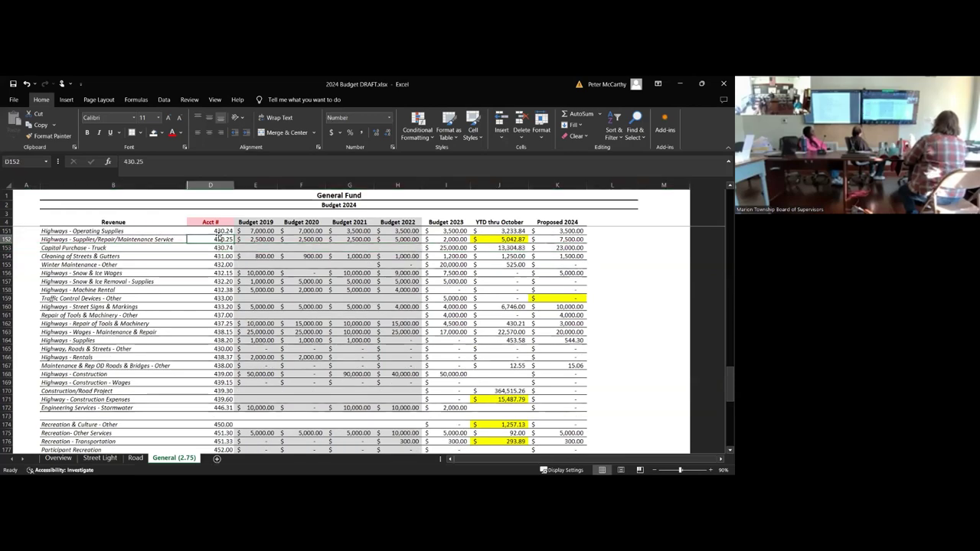
Step: Review the Proposed 2024 amounts from Street Signs & Markings through the tool repair lines, and the past budgets of Highways - Wages - Maintenance & Repair
{"action": "left_click", "coordinate": [559, 309]}
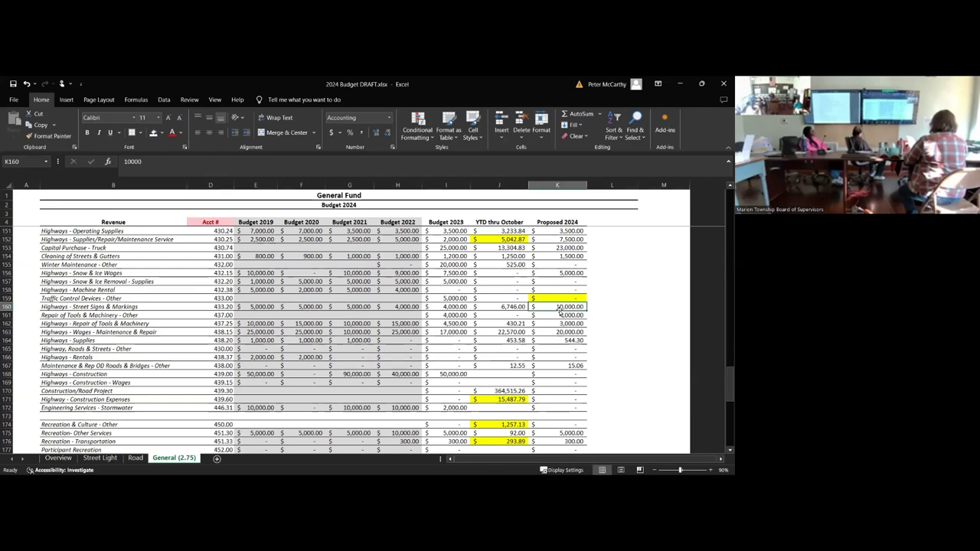
{"action": "left_click", "coordinate": [559, 313]}
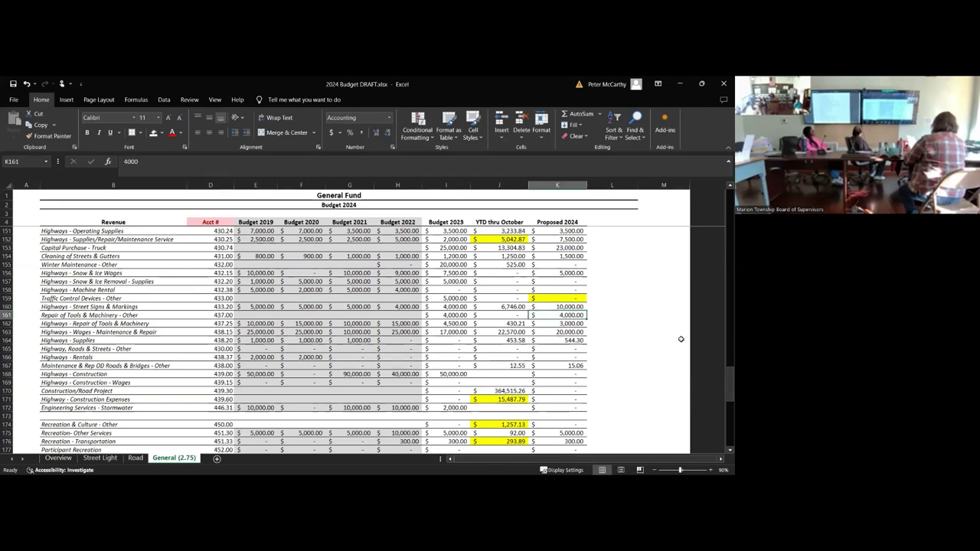
{"action": "scroll", "coordinate": [644, 392], "scroll_direction": "down", "scroll_amount": 2}
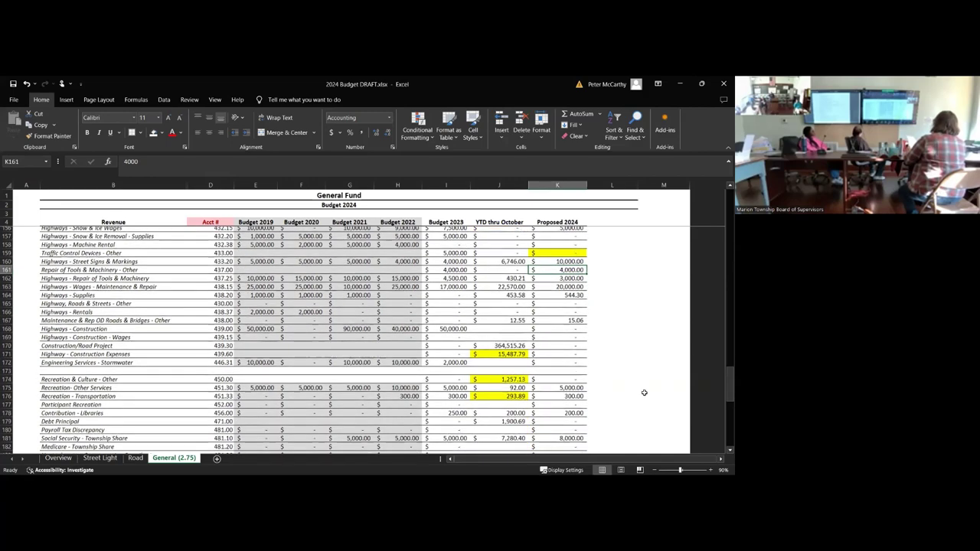
{"action": "key", "text": "Down"}
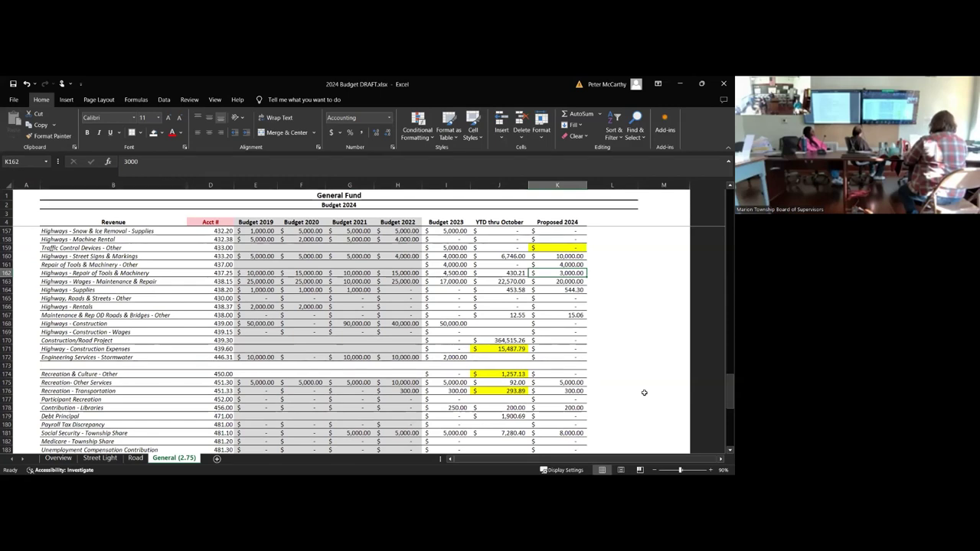
{"action": "key", "text": "Down"}
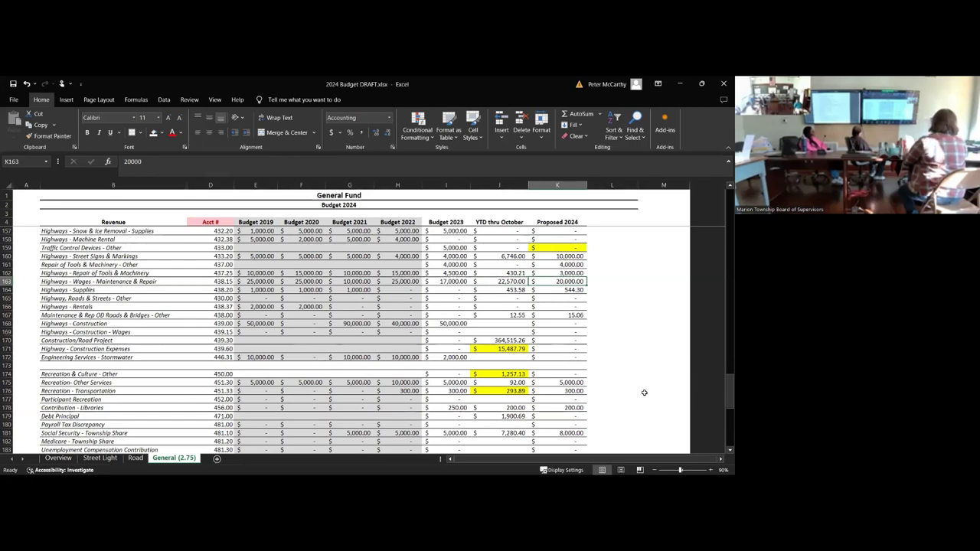
{"action": "key", "text": "Left"}
{"action": "key", "text": "Left"}
{"action": "key", "text": "Left"}
{"action": "key", "text": "Left"}
{"action": "key", "text": "Left"}
{"action": "key", "text": "Left"}
{"action": "key", "text": "Left"}
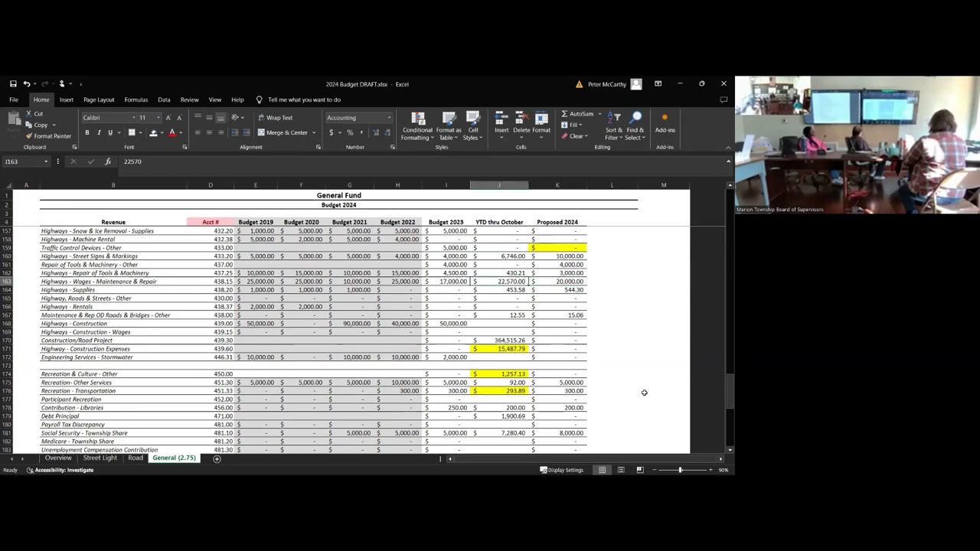
Step: Set Proposed 2024 for Highways - Wages - Maintenance & Repair to 25,000
{"action": "key", "text": "Right"}
{"action": "key", "text": "Right"}
{"action": "key", "text": "Right"}
{"action": "key", "text": "Right"}
{"action": "key", "text": "Right"}
{"action": "key", "text": "Right"}
{"action": "key", "text": "Right"}
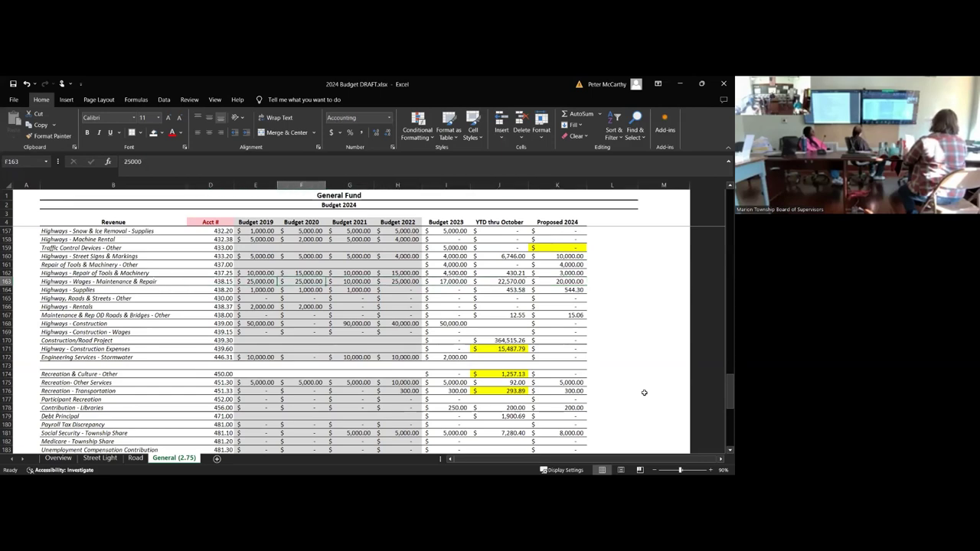
{"action": "type", "text": "25000"}
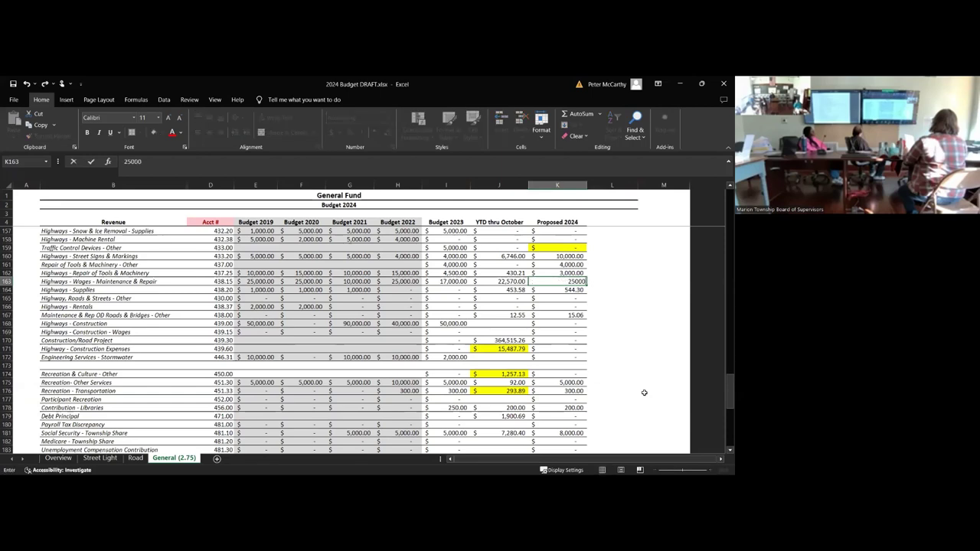
{"action": "key", "text": "Return"}
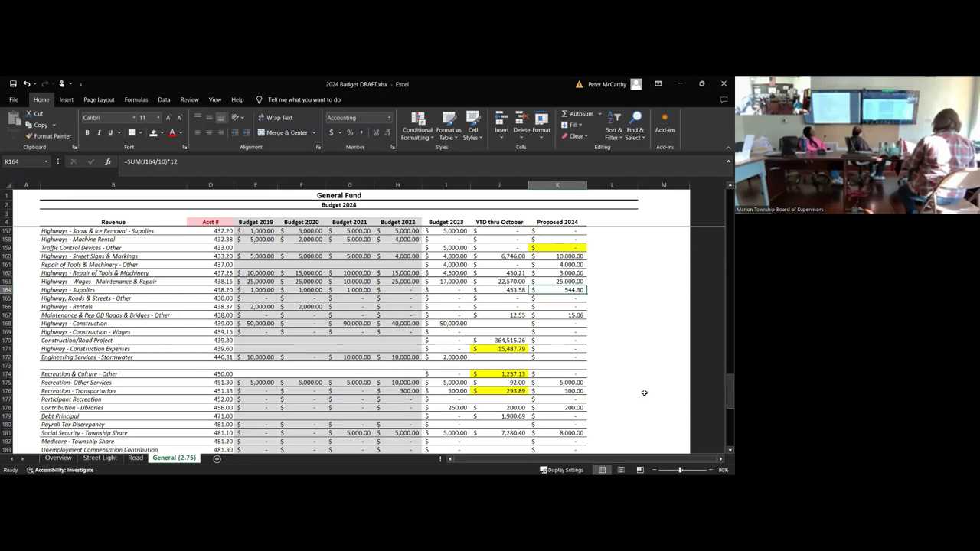
Step: Replace the Proposed 2024 formula for Highways - Supplies with 550
{"action": "key", "text": "BackSpace"}
{"action": "type", "text": "550"}
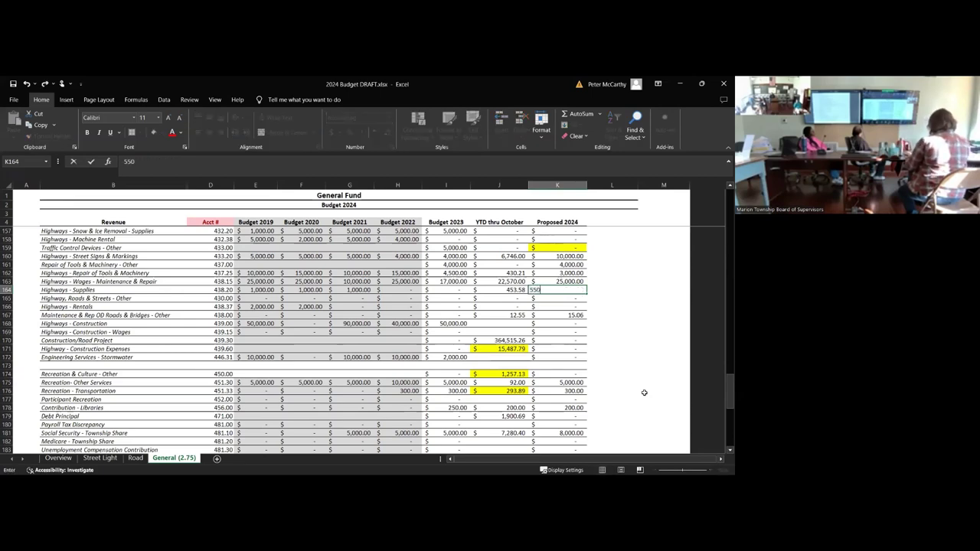
{"action": "key", "text": "Return"}
{"action": "key", "text": "Up"}
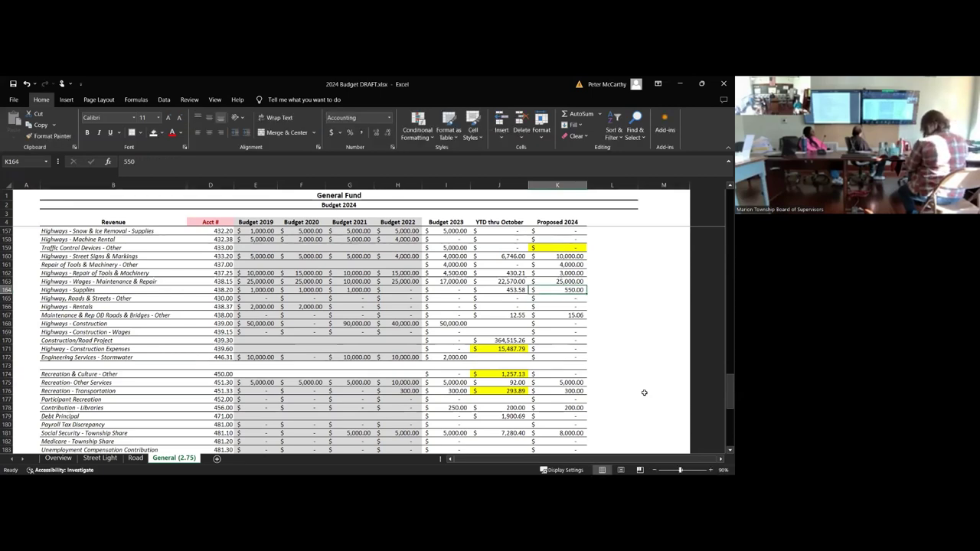
Step: Check the past budgets and YTD amount of Highways - Supplies and set its Proposed 2024 to 0
{"action": "key", "text": "Left"}
{"action": "key", "text": "Left"}
{"action": "key", "text": "Left"}
{"action": "key", "text": "Left"}
{"action": "key", "text": "Left"}
{"action": "key", "text": "Left"}
{"action": "key", "text": "Left"}
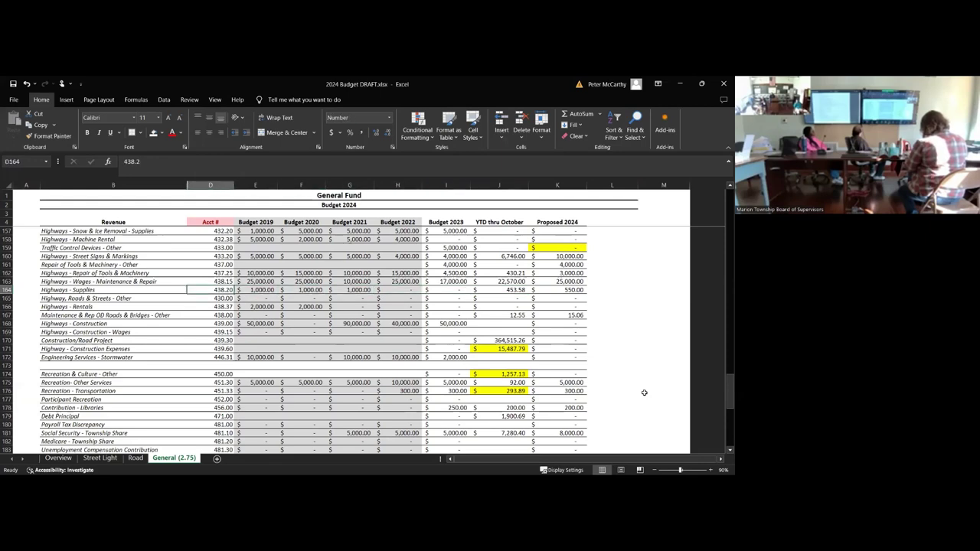
{"action": "key", "text": "Right"}
{"action": "key", "text": "Right"}
{"action": "key", "text": "Right"}
{"action": "key", "text": "Right"}
{"action": "key", "text": "Right"}
{"action": "key", "text": "Right"}
{"action": "key", "text": "Right"}
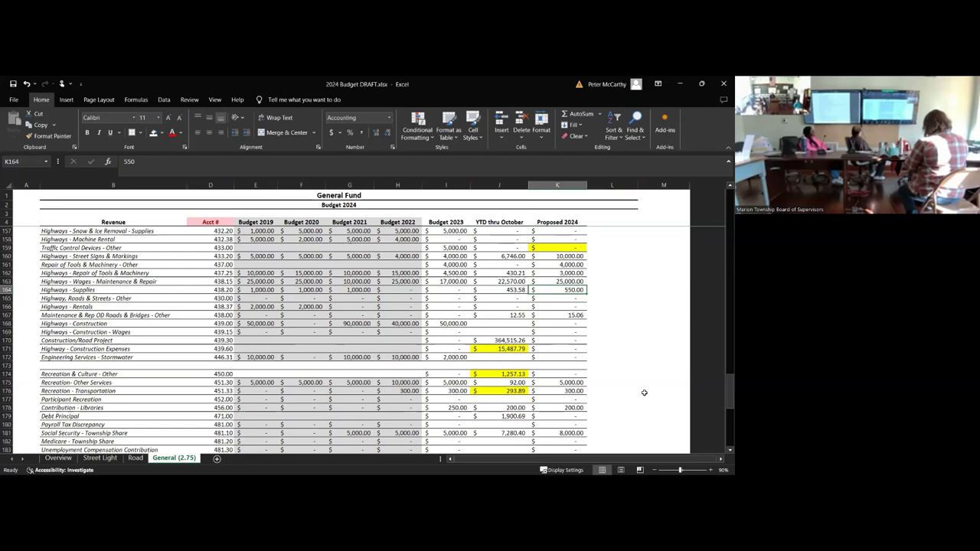
{"action": "type", "text": "0"}
{"action": "key", "text": "Return"}
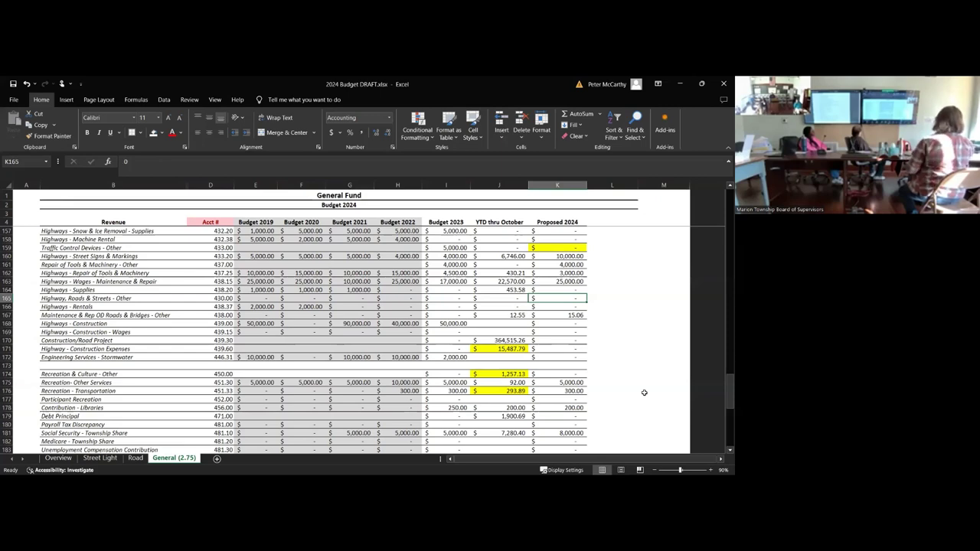
Step: Review the YTD amounts from Highways - Supplies to Maintenance & Rep OD Roads & Bridges - Other, plus the account number and past budgets of Highways - Supplies
{"action": "key", "text": "Up"}
{"action": "key", "text": "Left"}
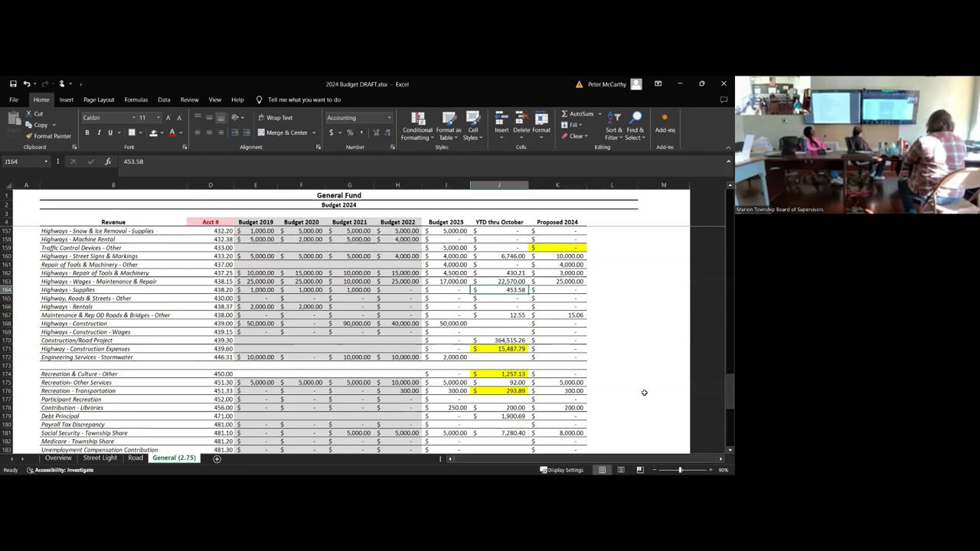
{"action": "key", "text": "Down"}
{"action": "key", "text": "Down"}
{"action": "key", "text": "Down"}
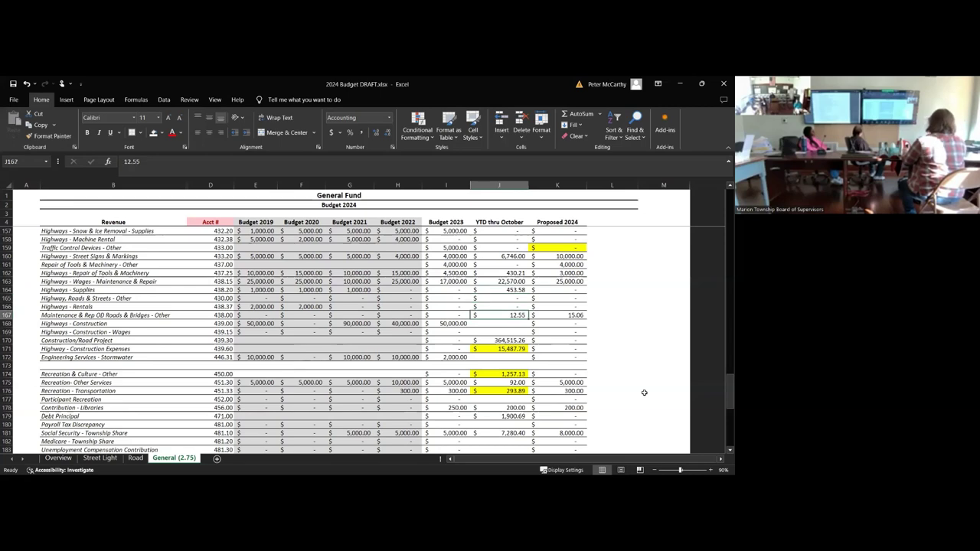
{"action": "key", "text": "Up"}
{"action": "key", "text": "Up"}
{"action": "key", "text": "Up"}
{"action": "key", "text": "Left"}
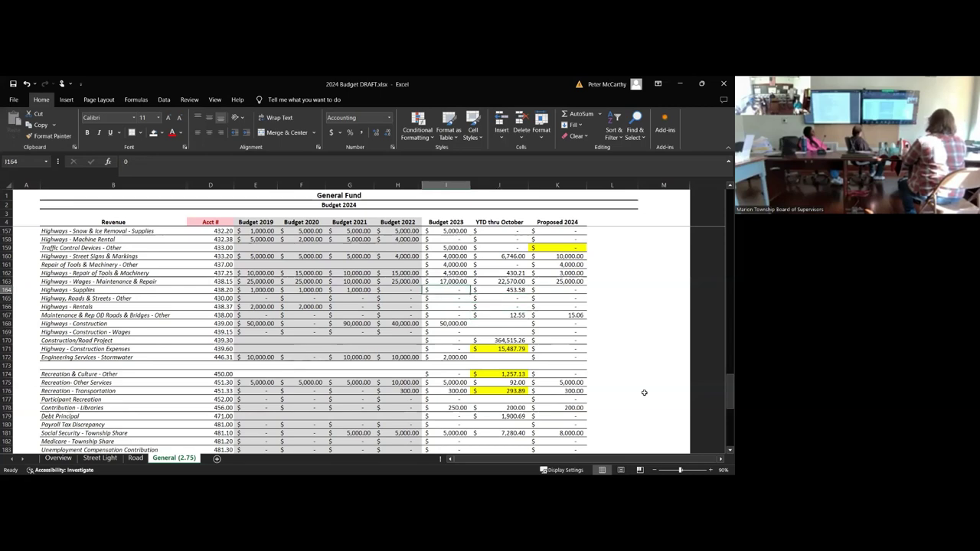
{"action": "key", "text": "Left"}
{"action": "key", "text": "Left"}
{"action": "key", "text": "Left"}
{"action": "key", "text": "Left"}
{"action": "key", "text": "Left"}
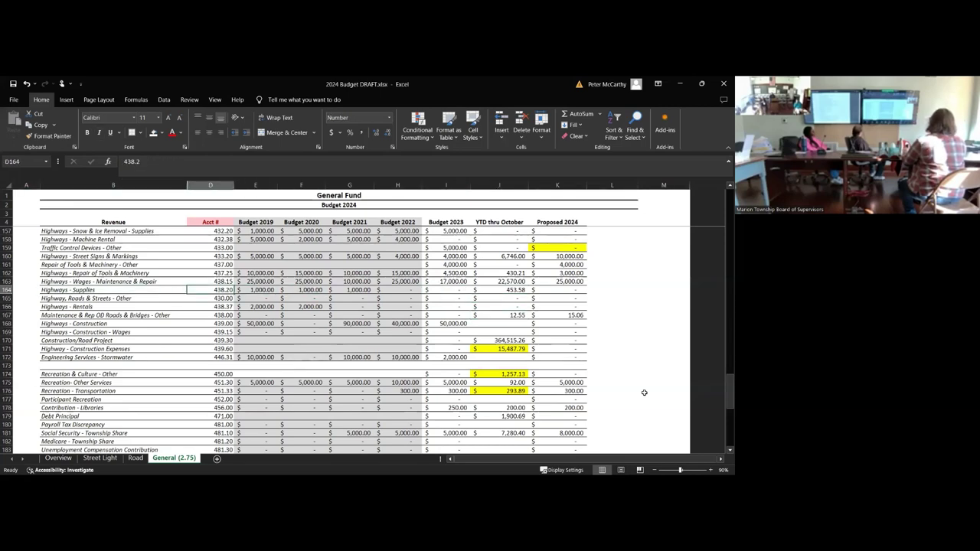
{"action": "key", "text": "Right"}
{"action": "key", "text": "Right"}
{"action": "key", "text": "Right"}
{"action": "key", "text": "Right"}
{"action": "key", "text": "Right"}
{"action": "key", "text": "Right"}
{"action": "key", "text": "Right"}
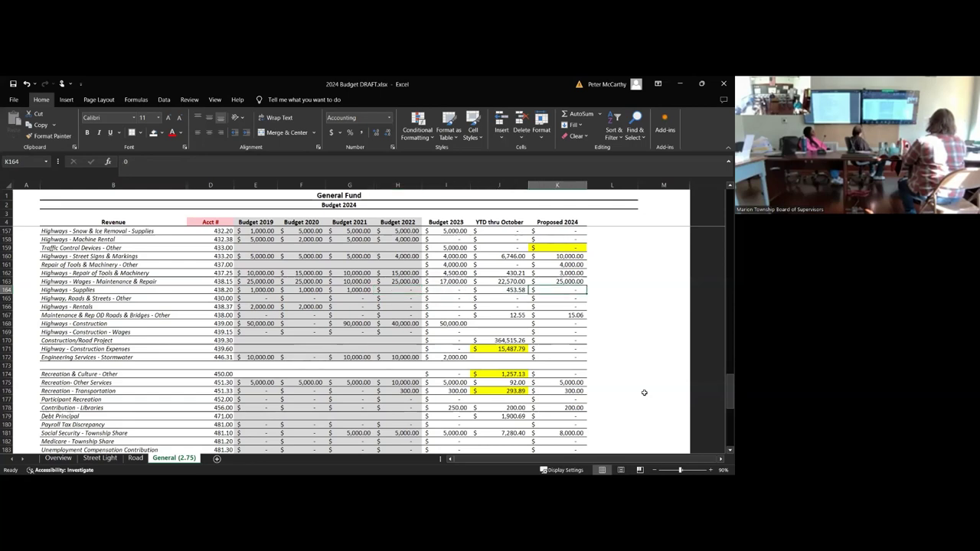
{"action": "key", "text": "Left"}
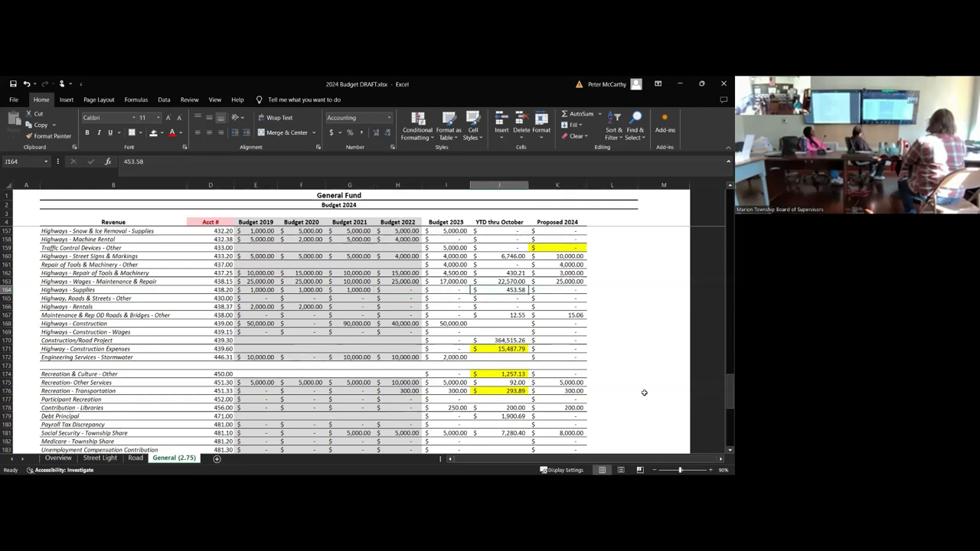
Step: Replace the Proposed 2024 formula for Maintenance & Rep OD Roads & Bridges - Other with 0
{"action": "left_click", "coordinate": [563, 315]}
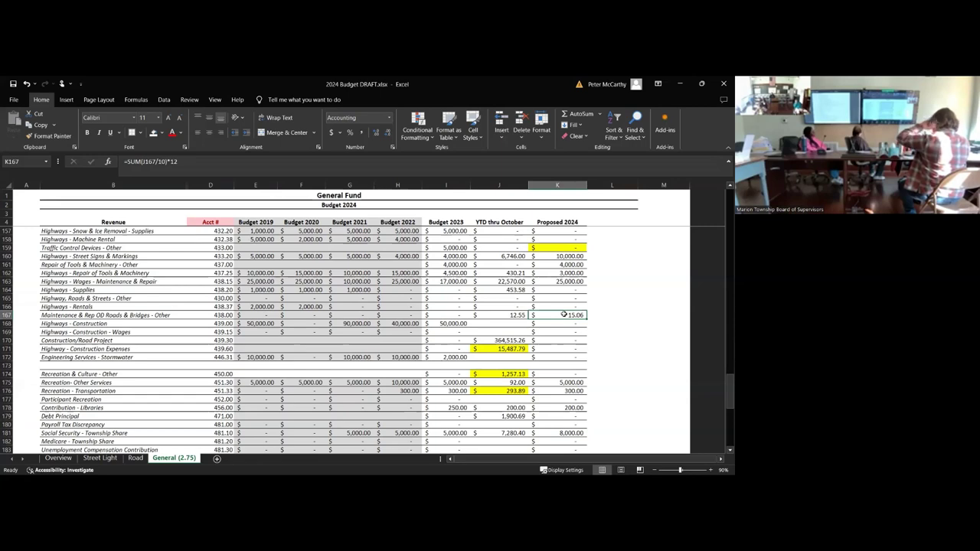
{"action": "type", "text": "0"}
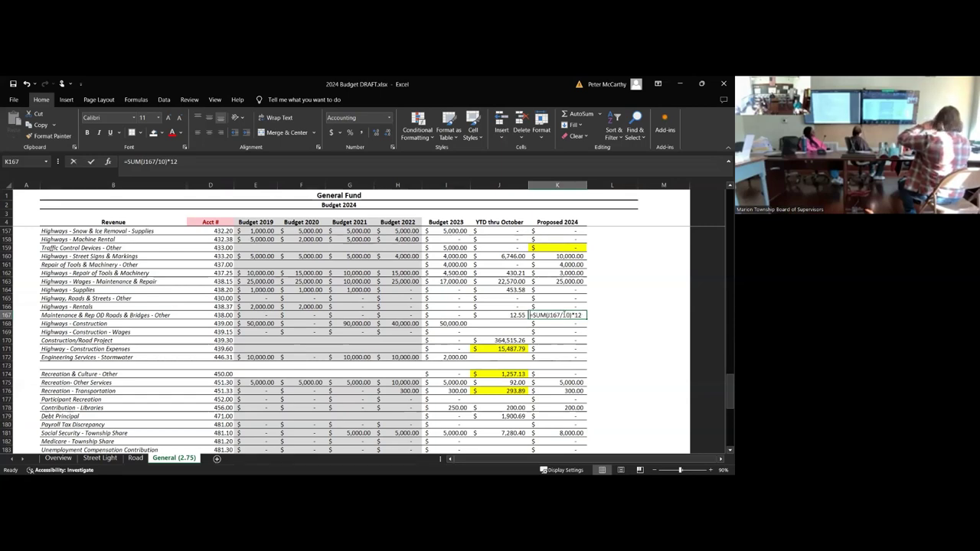
{"action": "key", "text": "Return"}
{"action": "key", "text": "Right"}
{"action": "key", "text": "Up"}
{"action": "key", "text": "Left"}
{"action": "key", "text": "Left"}
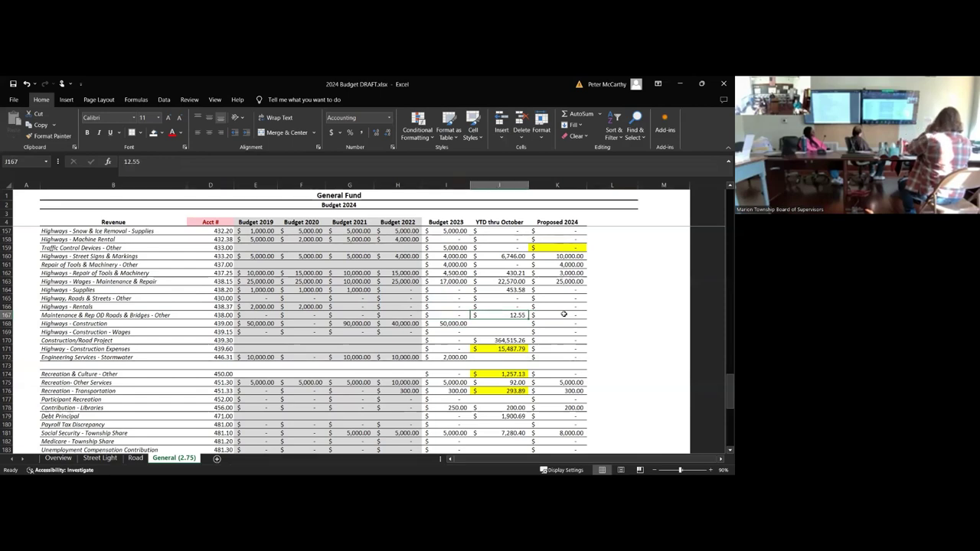
Step: Set YTD thru October to 0 for Highways - Construction and Highways - Construction - Wages
{"action": "key", "text": "Right"}
{"action": "key", "text": "Down"}
{"action": "key", "text": "Left"}
{"action": "type", "text": "0"}
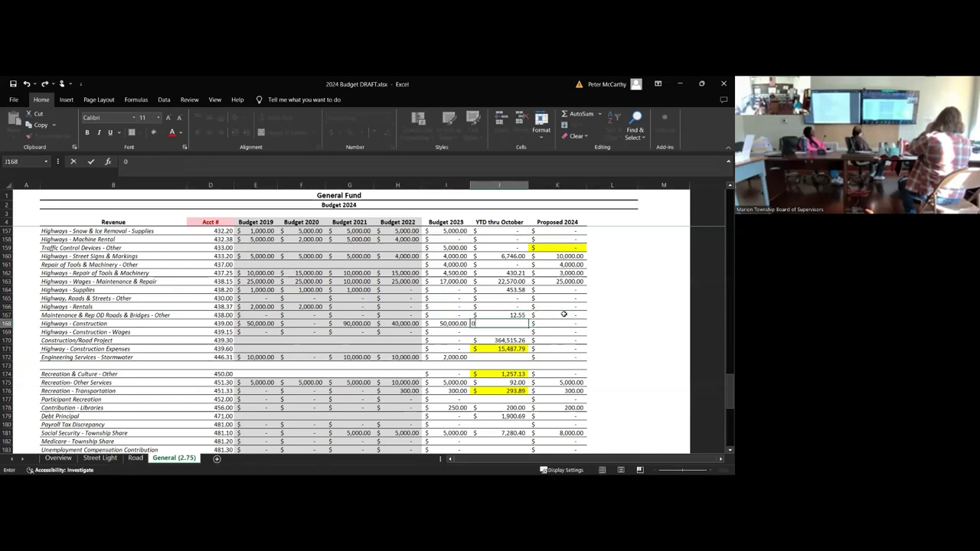
{"action": "key", "text": "Return"}
{"action": "type", "text": "0"}
{"action": "key", "text": "Up"}
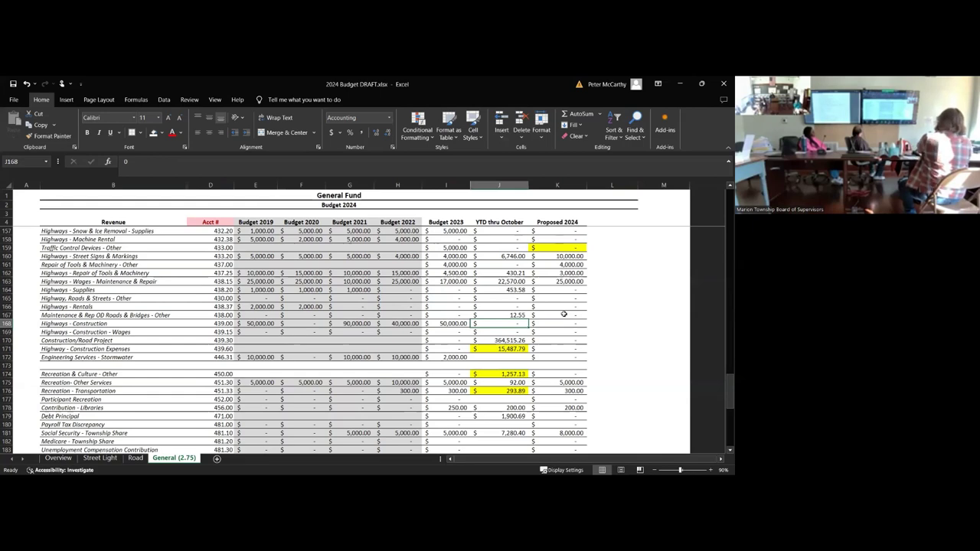
Step: Fill the Proposed 2024 cell of Highways - Construction with yellow
{"action": "key", "text": "Right"}
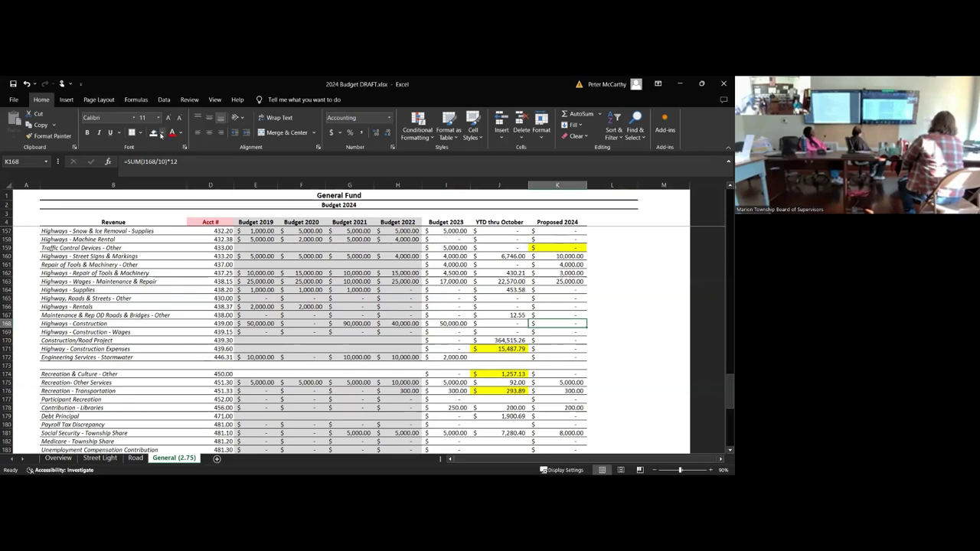
{"action": "left_click", "coordinate": [161, 133]}
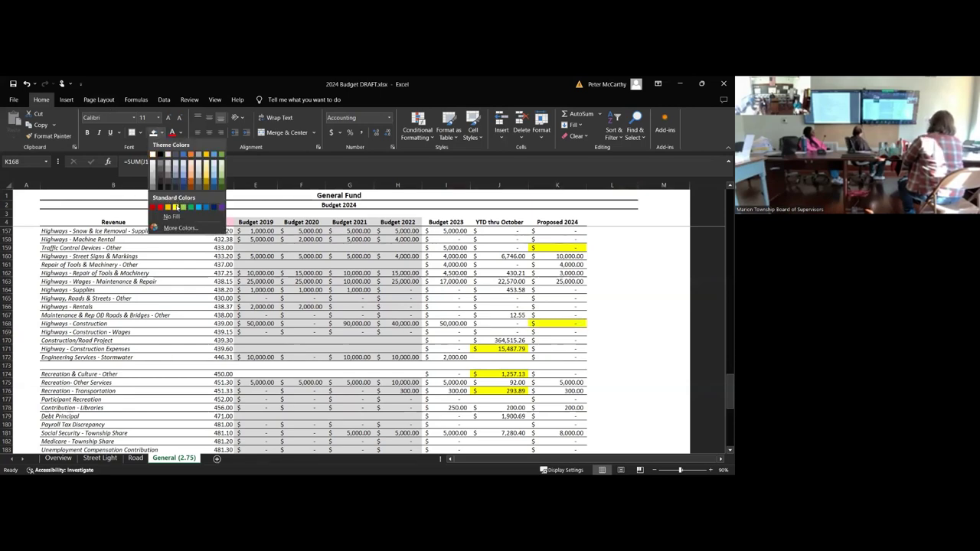
{"action": "left_click", "coordinate": [175, 206]}
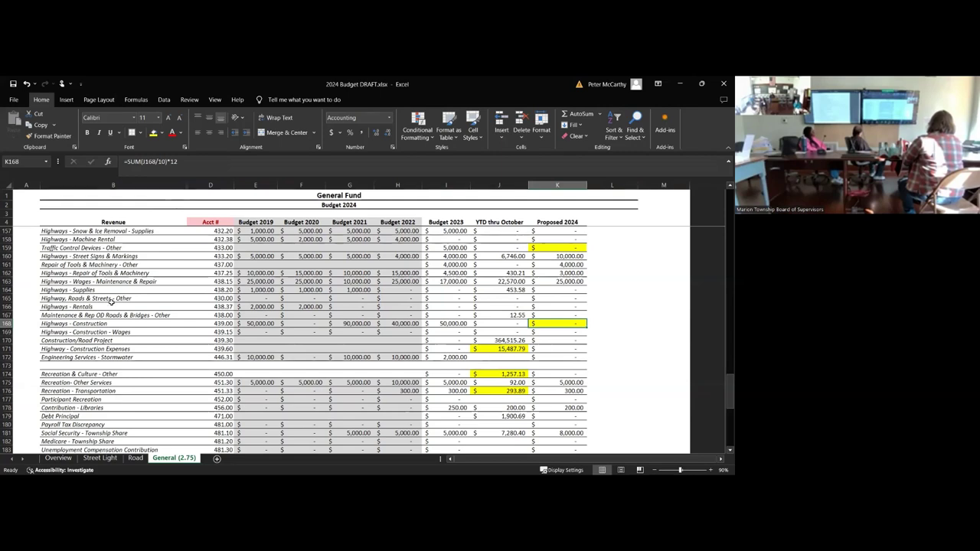
Step: Compare Budget 2023 and Proposed 2024 for Highways - Construction and examine the expense totals and year-end balance at the end of the sheet
{"action": "left_click", "coordinate": [455, 323]}
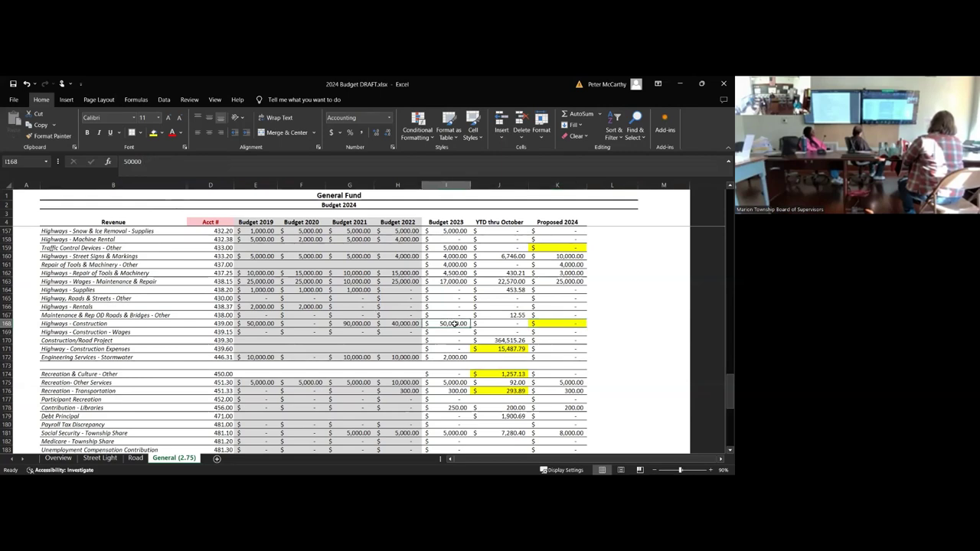
{"action": "left_click", "coordinate": [551, 323]}
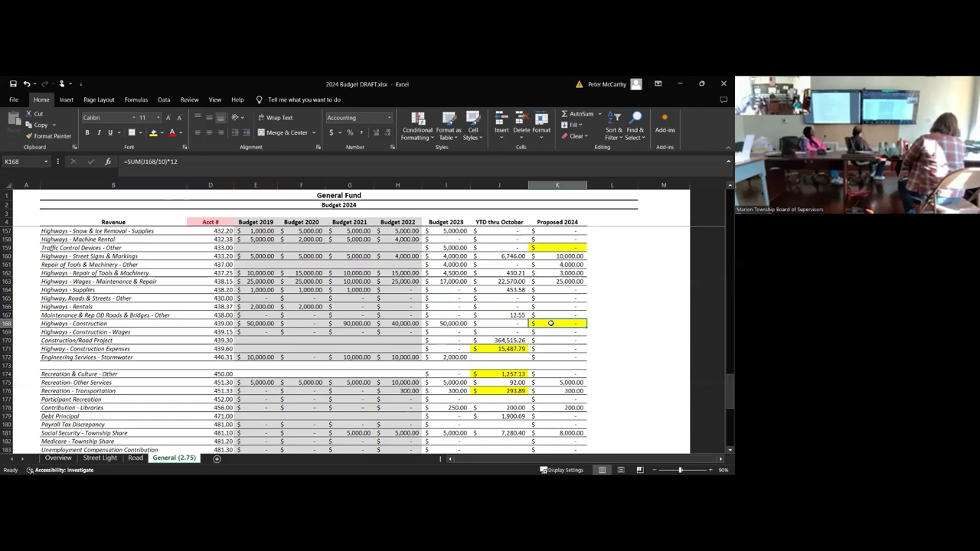
{"action": "scroll", "coordinate": [626, 346], "scroll_direction": "down", "scroll_amount": 4}
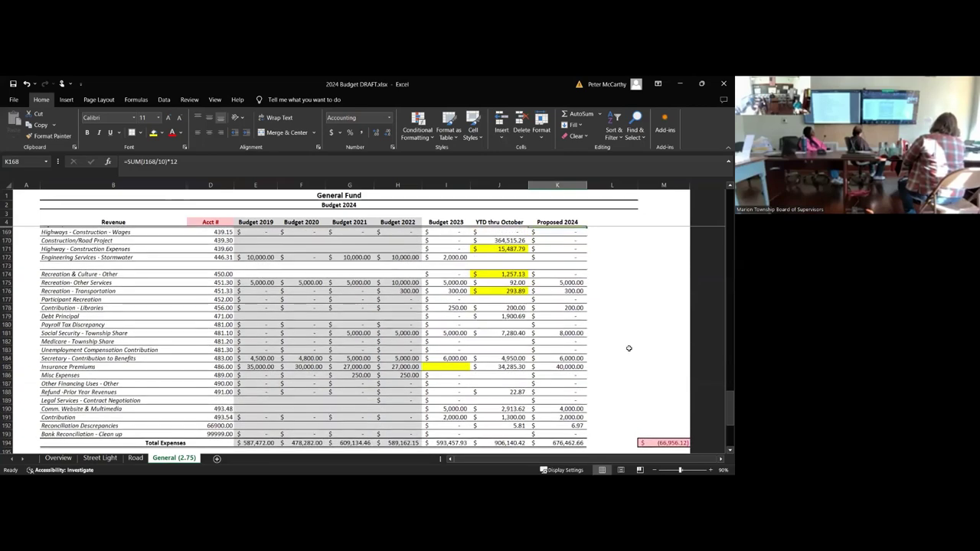
{"action": "scroll", "coordinate": [628, 348], "scroll_direction": "down", "scroll_amount": 2}
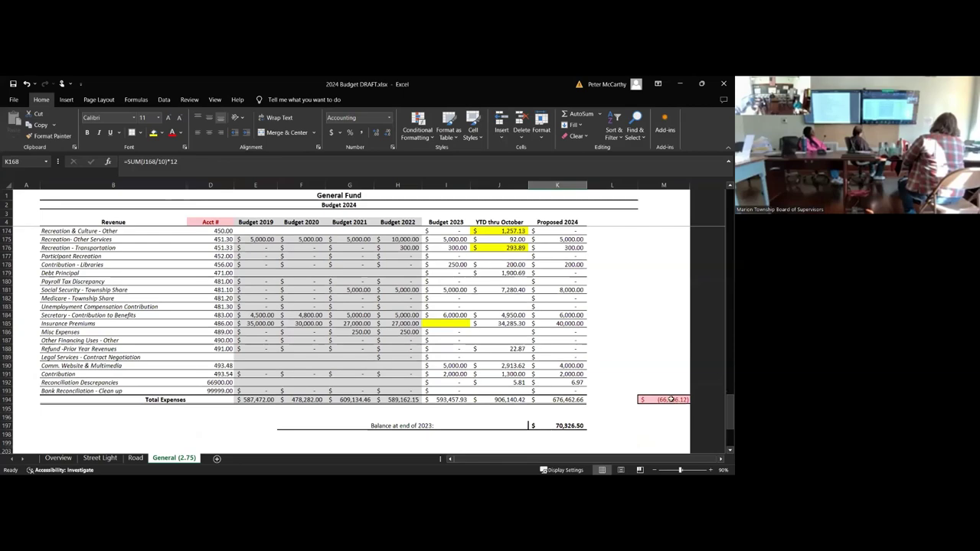
Step: Set the Proposed 2024 amount for Recreation- Other Services to 2,500
{"action": "left_click", "coordinate": [671, 399]}
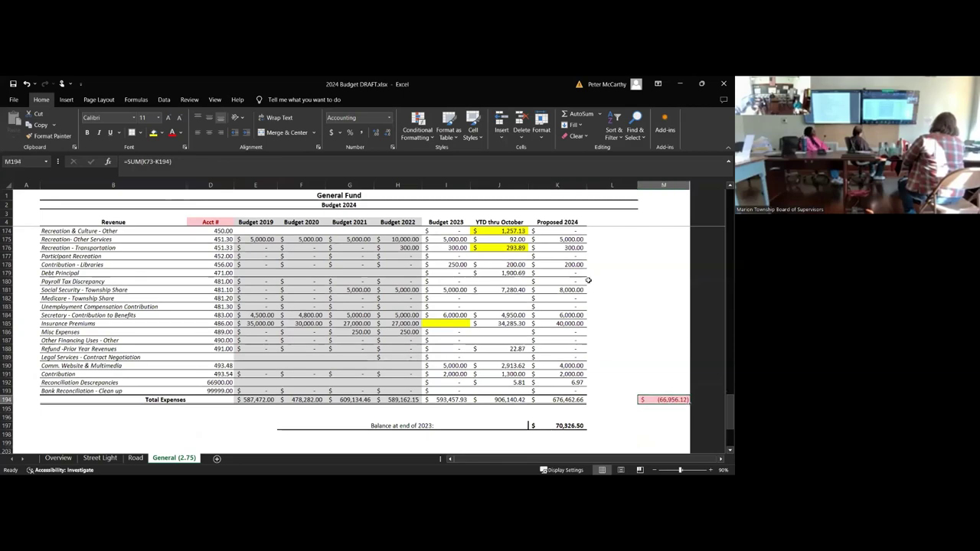
{"action": "scroll", "coordinate": [588, 280], "scroll_direction": "up", "scroll_amount": 3}
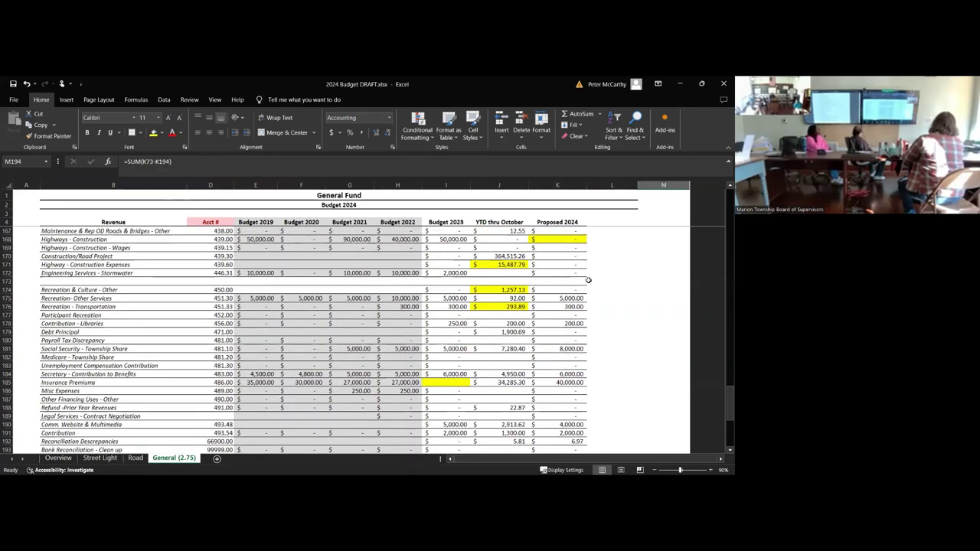
{"action": "scroll", "coordinate": [588, 280], "scroll_direction": "down", "scroll_amount": 1}
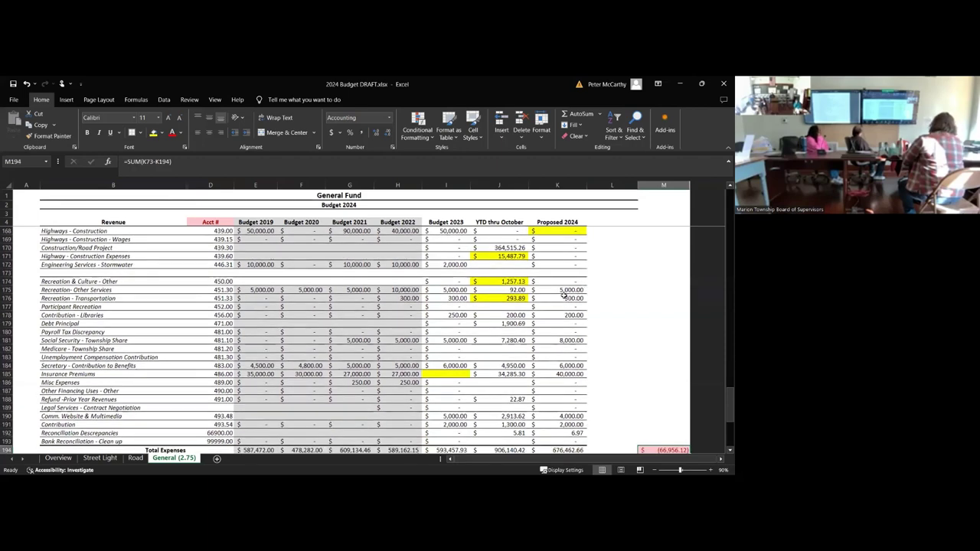
{"action": "left_click", "coordinate": [564, 297]}
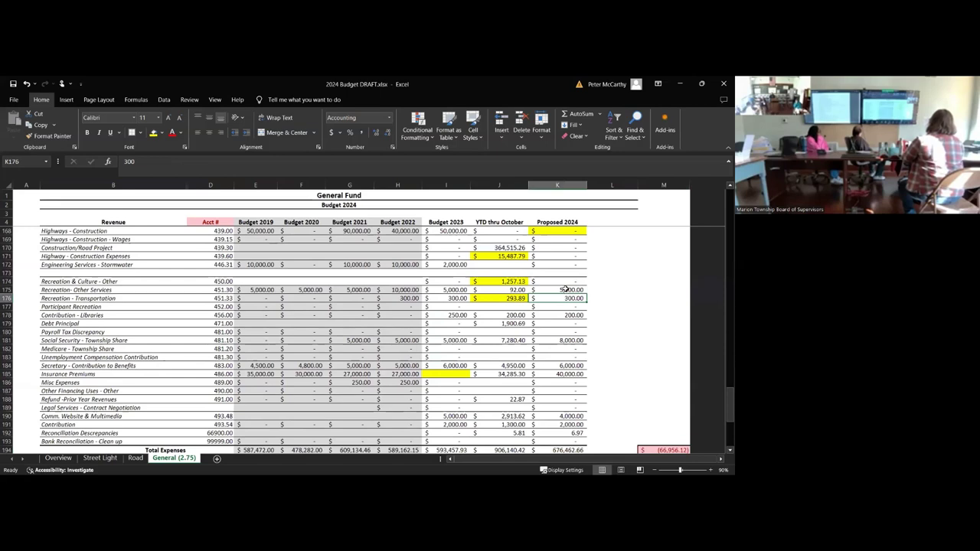
{"action": "left_click", "coordinate": [563, 290]}
{"action": "key", "text": "Down"}
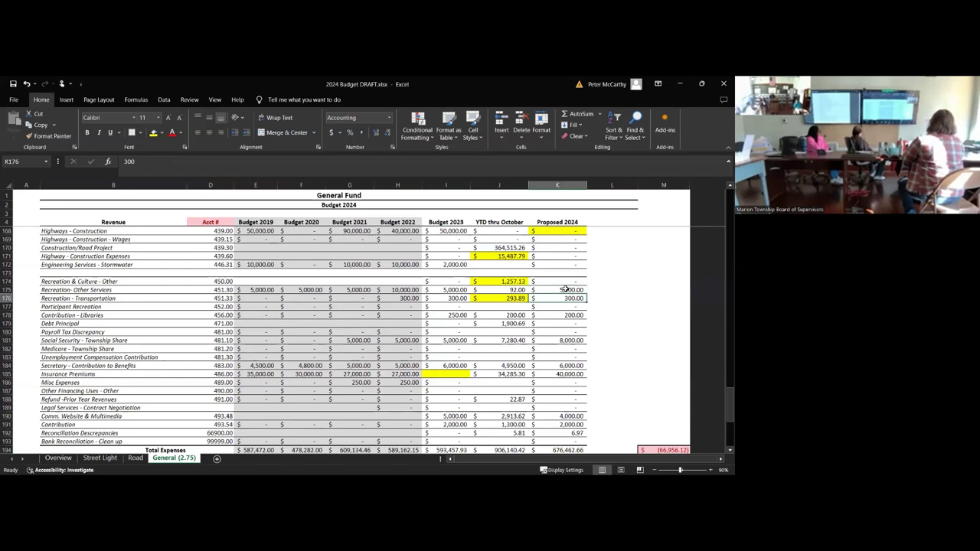
{"action": "left_click", "coordinate": [563, 290]}
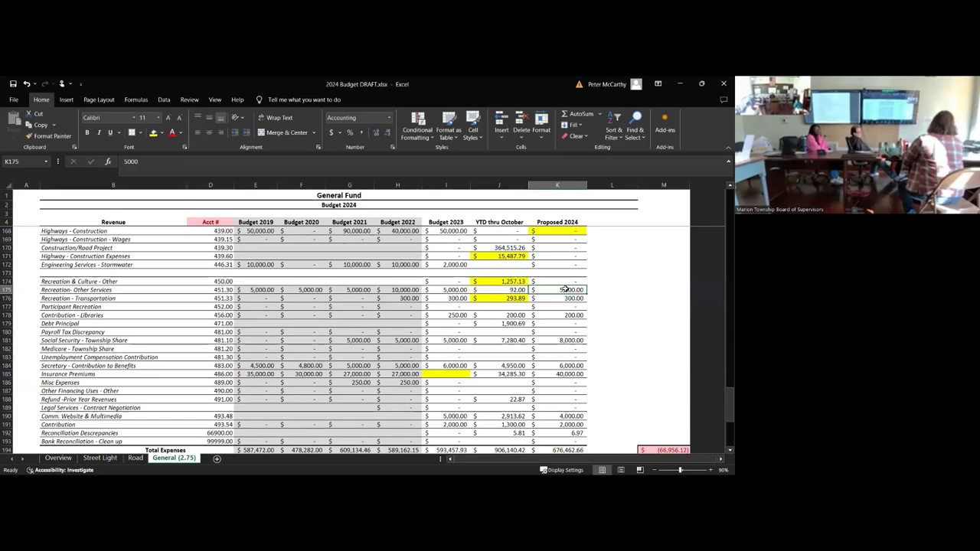
{"action": "type", "text": "2"}
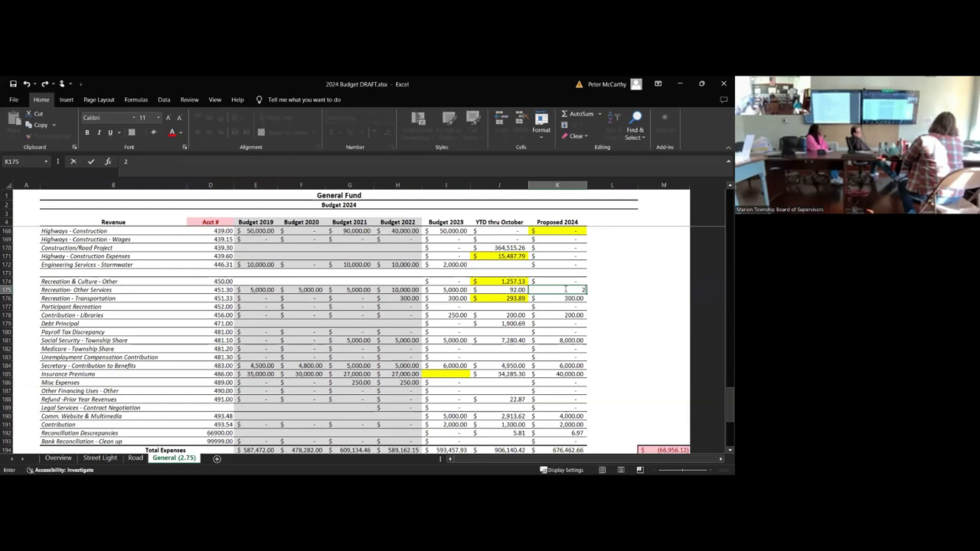
{"action": "type", "text": ",500"}
{"action": "key", "text": "Return"}
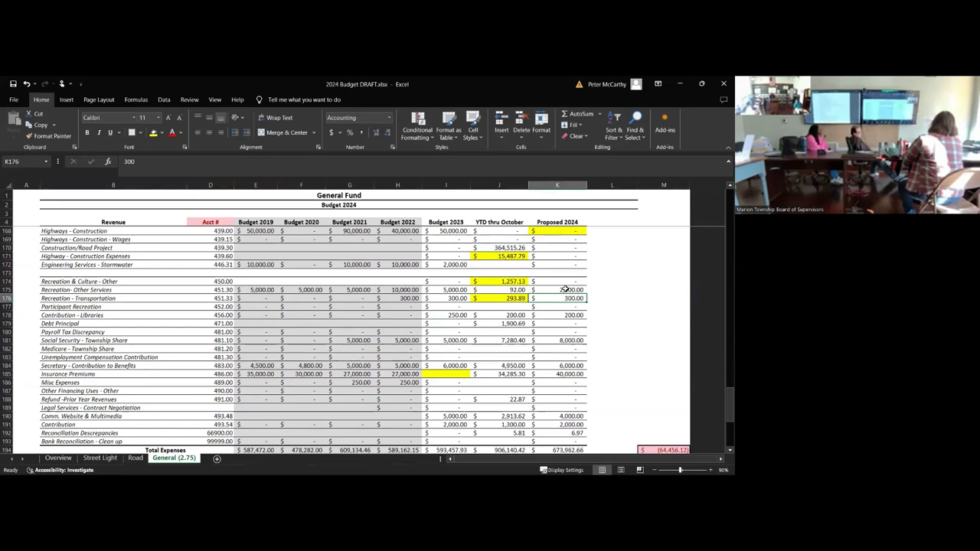
Step: Set the Proposed 2024 amount for Recreation- Other Services back to 5,000
{"action": "key", "text": "Down"}
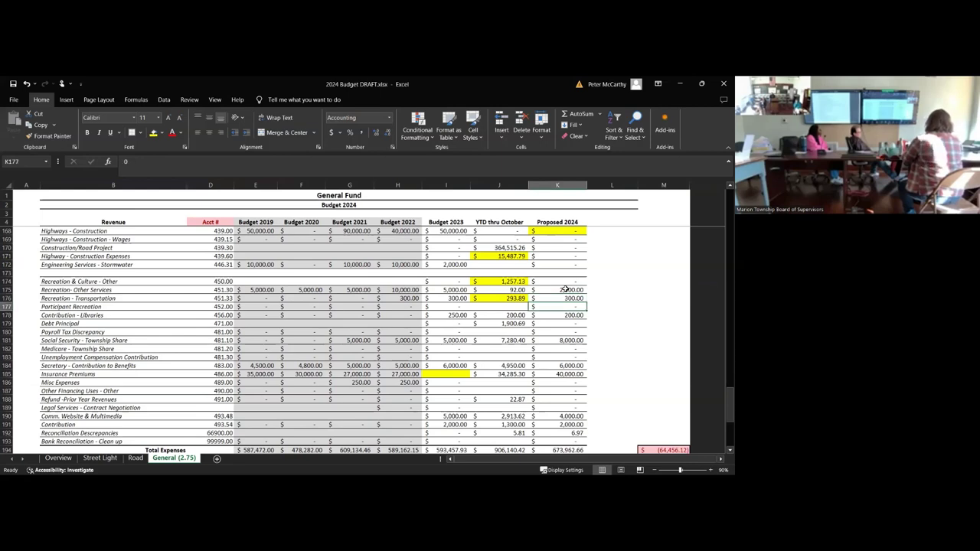
{"action": "key", "text": "Down"}
{"action": "key", "text": "Up"}
{"action": "key", "text": "Up"}
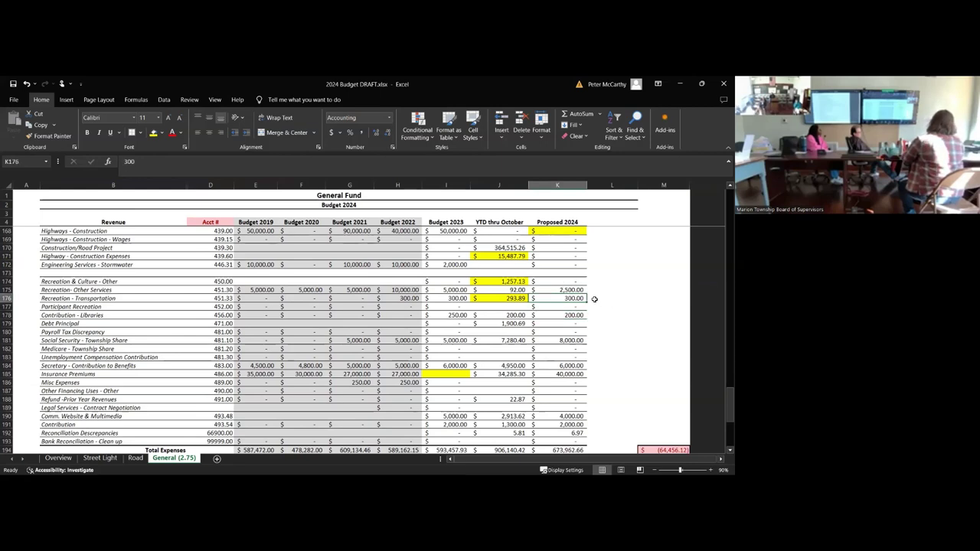
{"action": "left_click", "coordinate": [594, 299]}
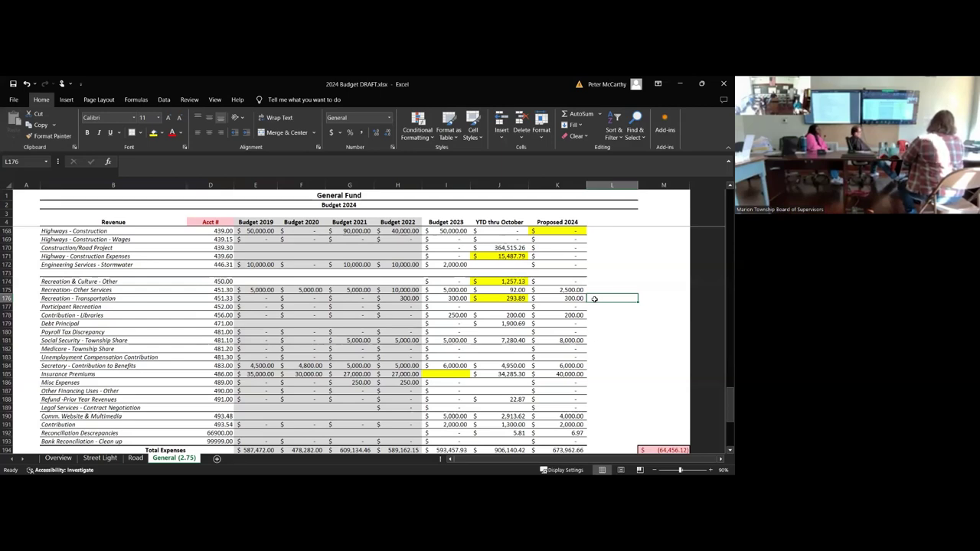
{"action": "key", "text": "Up"}
{"action": "key", "text": "Left"}
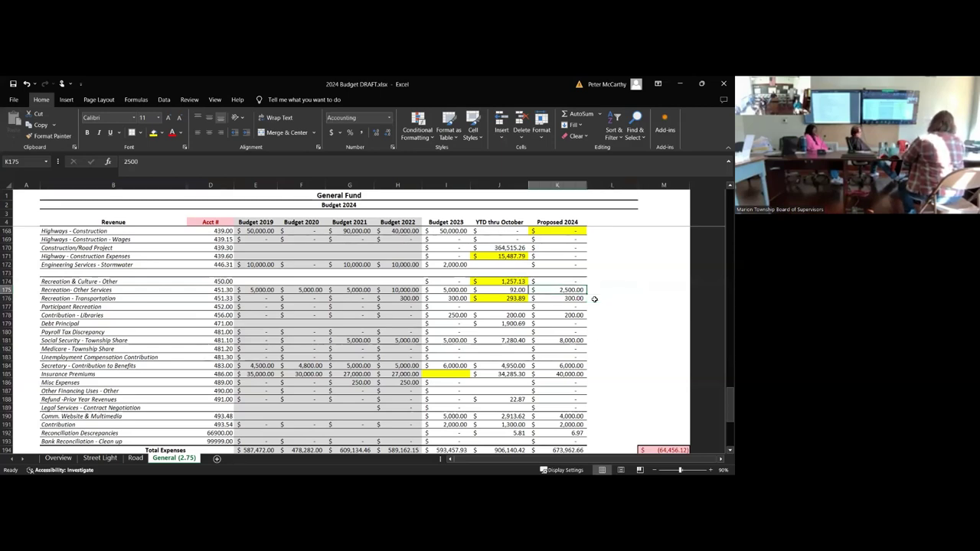
{"action": "type", "text": "5000"}
{"action": "key", "text": "Return"}
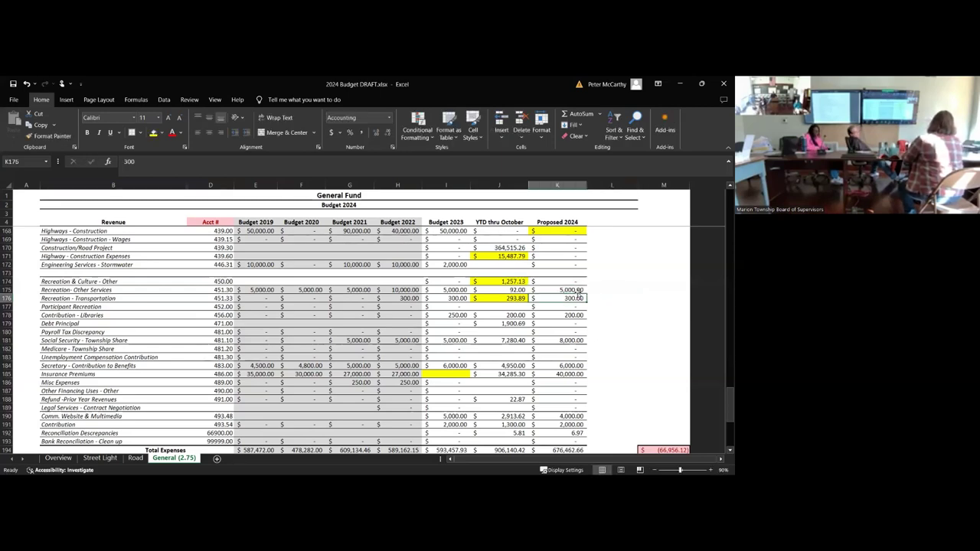
Step: Review the Proposed 2024 amounts for Social Security - Township Share, Secretary - Contribution to Benefits and Insurance Premiums against the 2023 figures
{"action": "left_click", "coordinate": [562, 288]}
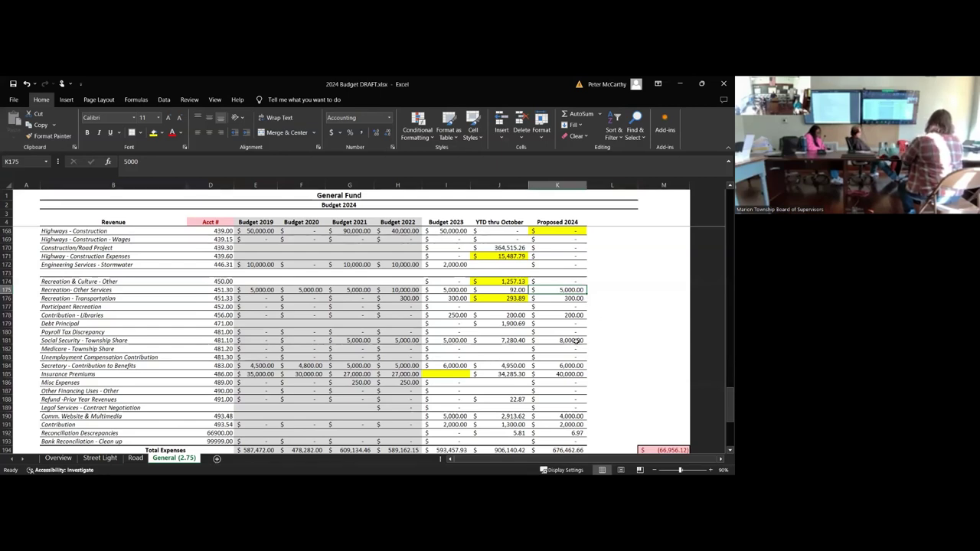
{"action": "left_click", "coordinate": [577, 340]}
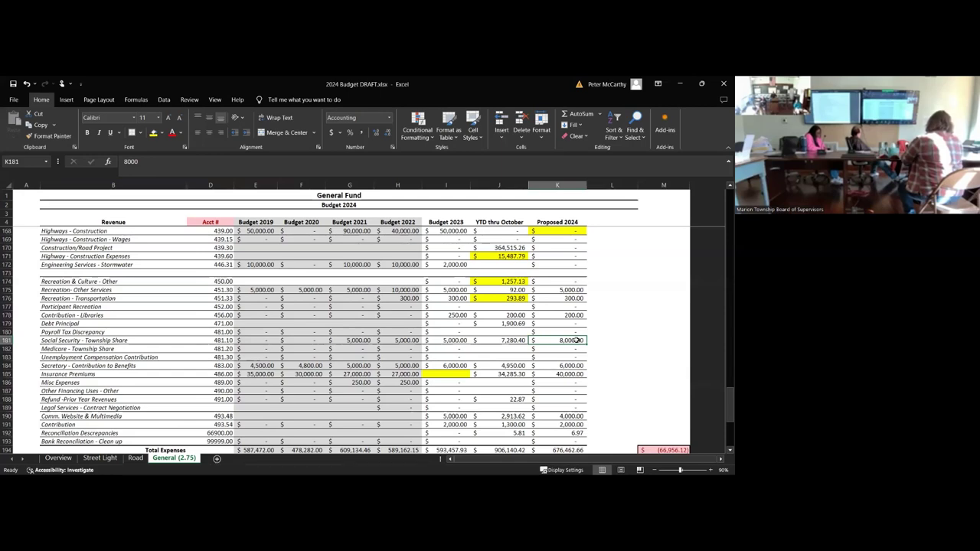
{"action": "key", "text": "Left"}
{"action": "key", "text": "Right"}
{"action": "key", "text": "Right"}
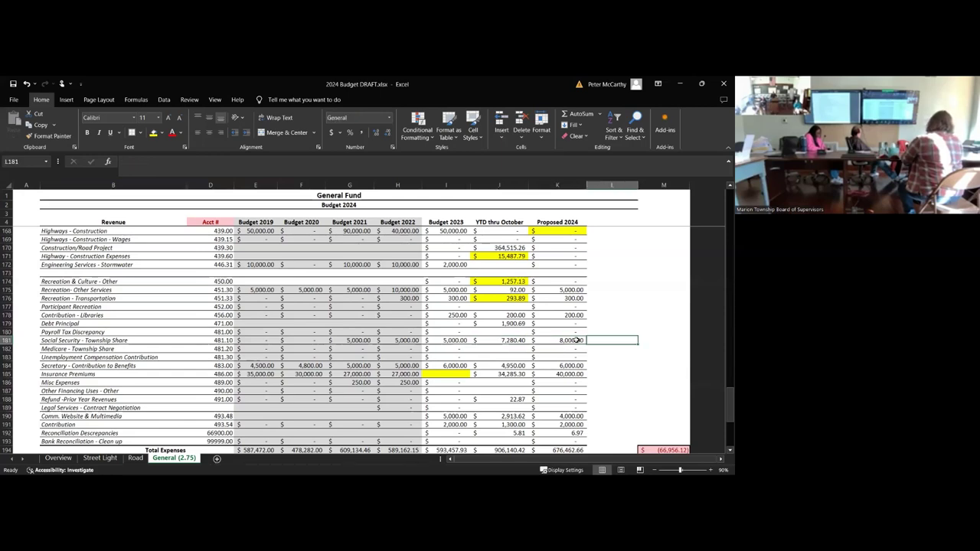
{"action": "key", "text": "Left"}
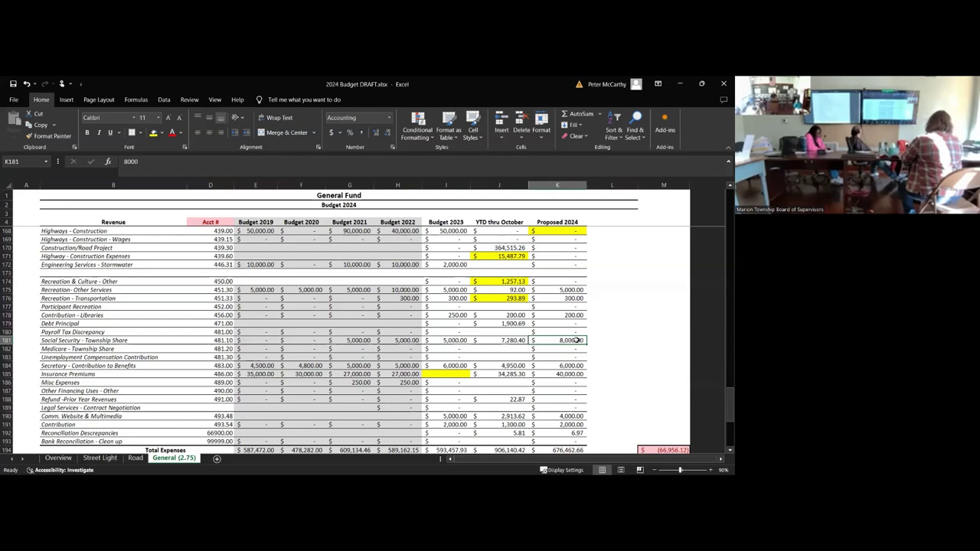
{"action": "key", "text": "Down"}
{"action": "key", "text": "Down"}
{"action": "key", "text": "Down"}
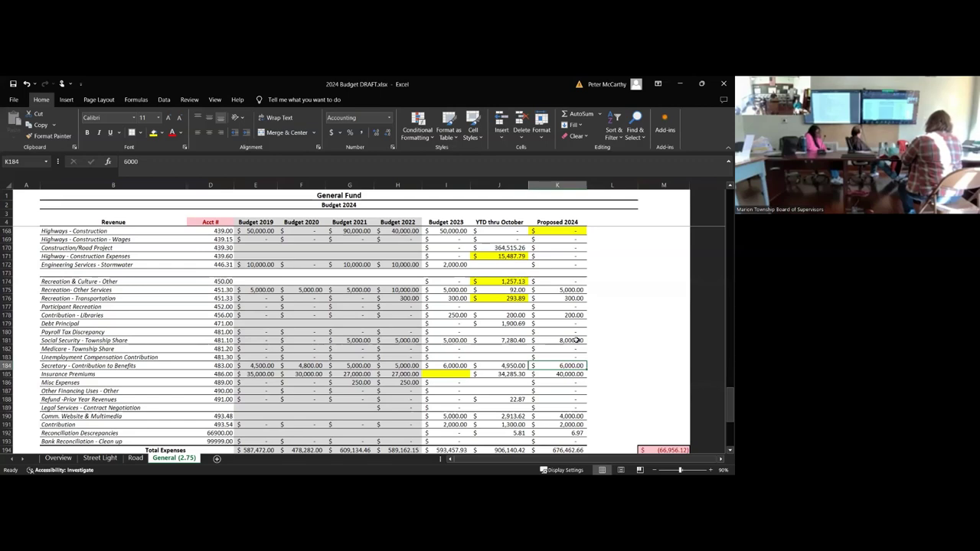
{"action": "key", "text": "Down"}
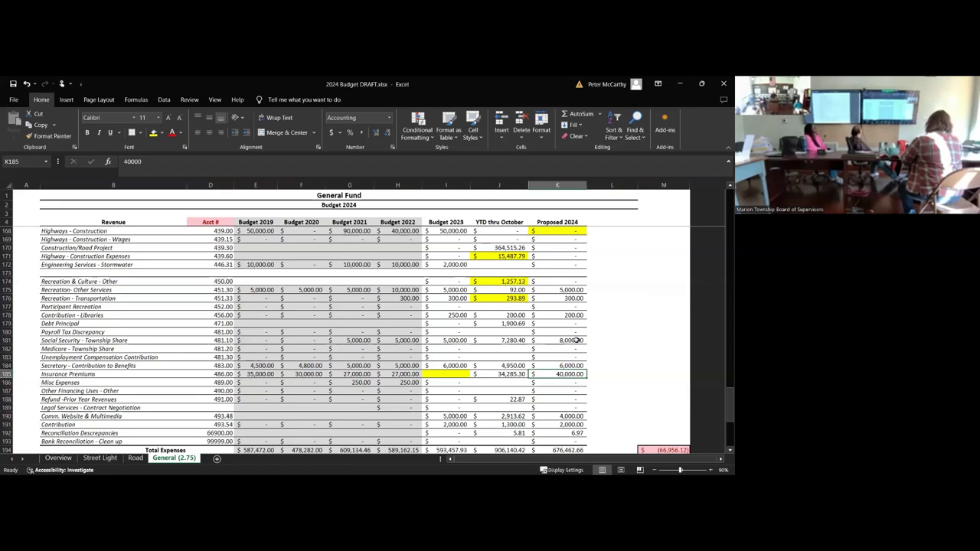
{"action": "key", "text": "Left"}
{"action": "key", "text": "Left"}
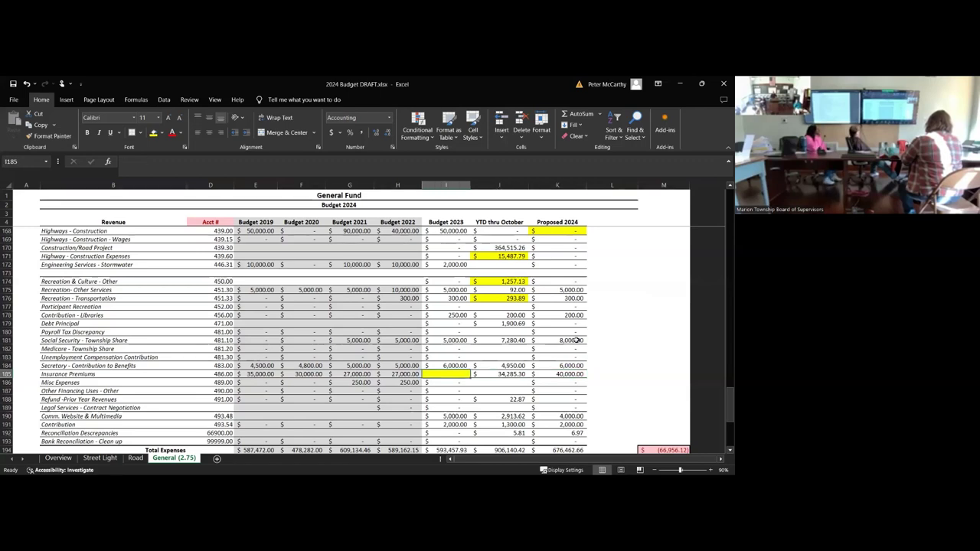
{"action": "key", "text": "Right"}
{"action": "key", "text": "Right"}
{"action": "key", "text": "Left"}
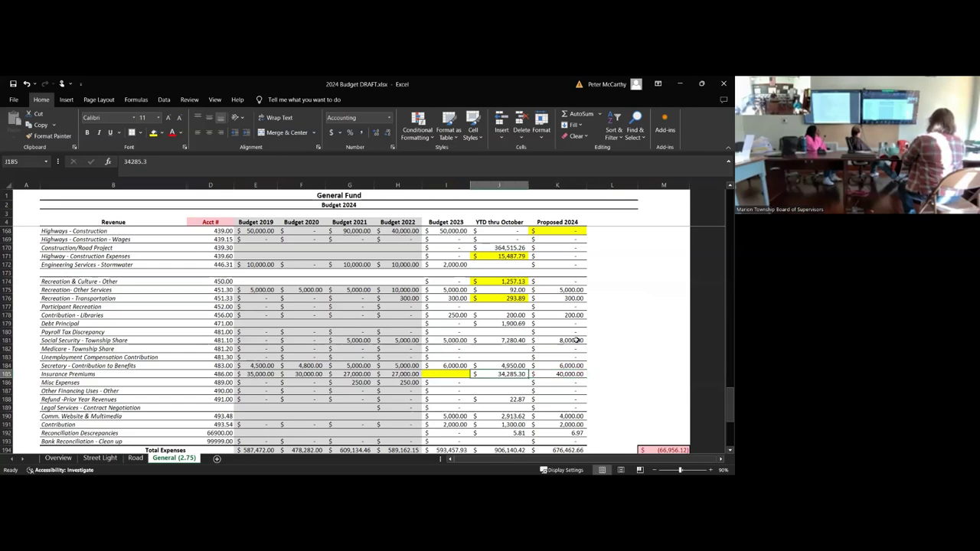
{"action": "key", "text": "Left"}
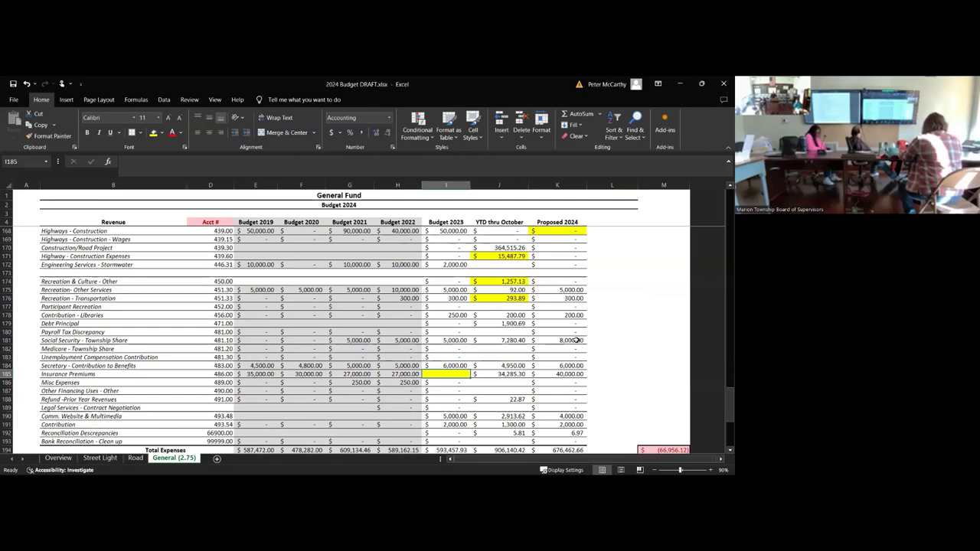
{"action": "type", "text": "38"}
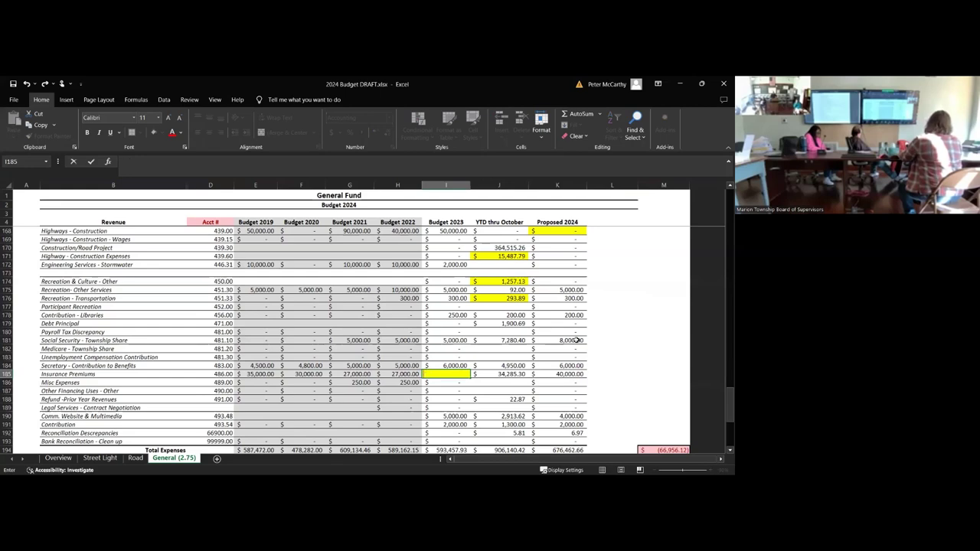
{"action": "key", "text": "Return"}
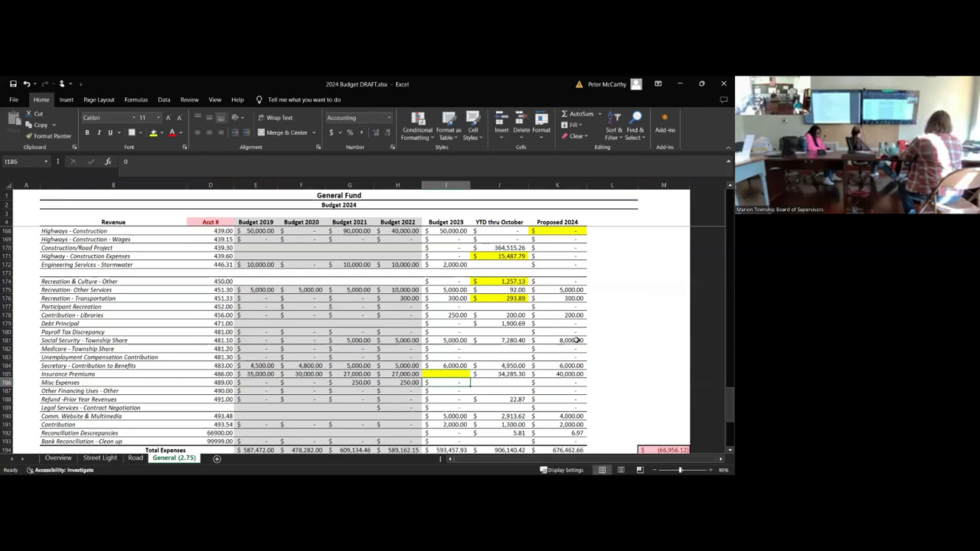
{"action": "type", "text": "0"}
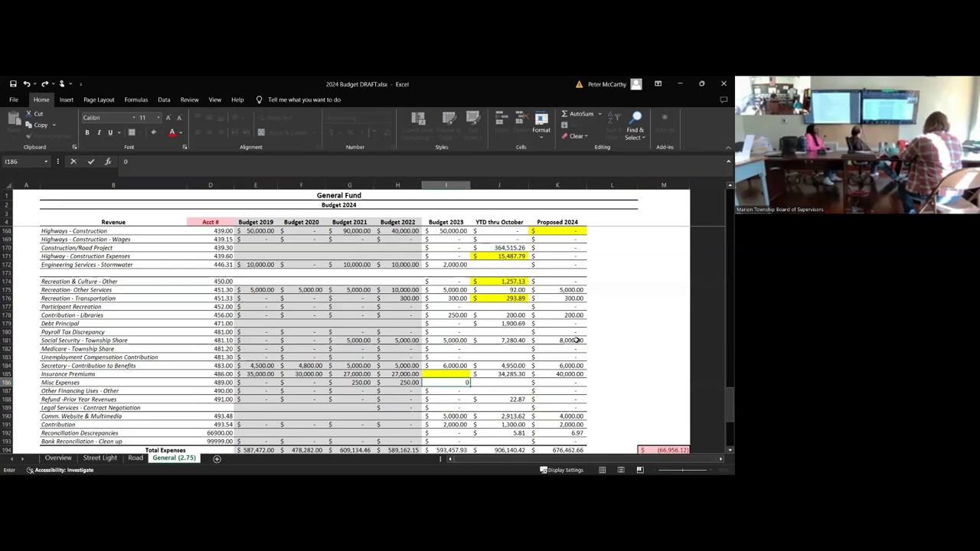
{"action": "key", "text": "Escape"}
Step: Review the Comm. Website & Multimedia and Contribution lines across 2023 and Proposed 2024, and check the revenue-minus-expenses difference beside Total Expenses
{"action": "key", "text": "Right"}
{"action": "key", "text": "Right"}
{"action": "key", "text": "Right"}
{"action": "key", "text": "Down"}
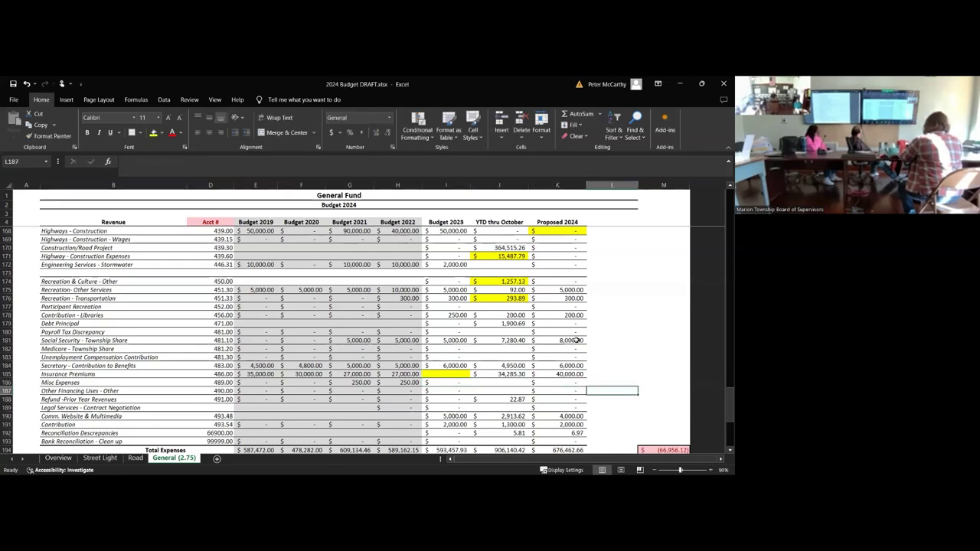
{"action": "key", "text": "Left"}
{"action": "key", "text": "Down"}
{"action": "key", "text": "Down"}
{"action": "key", "text": "Down"}
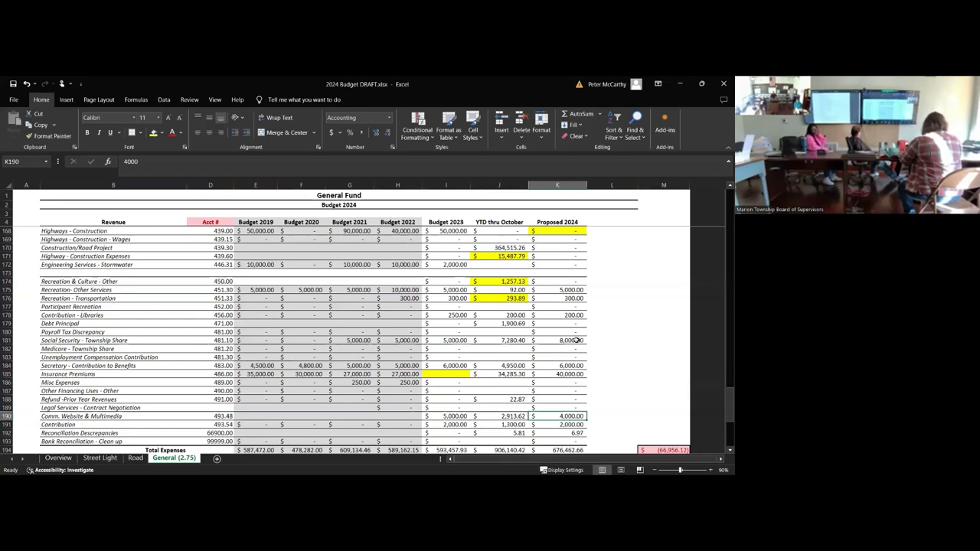
{"action": "left_click", "coordinate": [579, 425]}
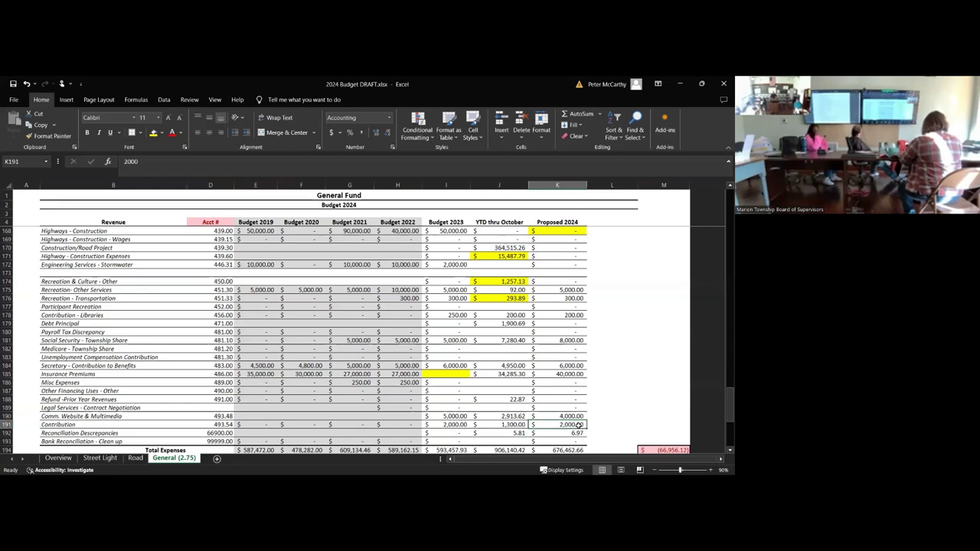
{"action": "key", "text": "Left"}
{"action": "key", "text": "Left"}
{"action": "key", "text": "Left"}
{"action": "key", "text": "Right"}
{"action": "key", "text": "Right"}
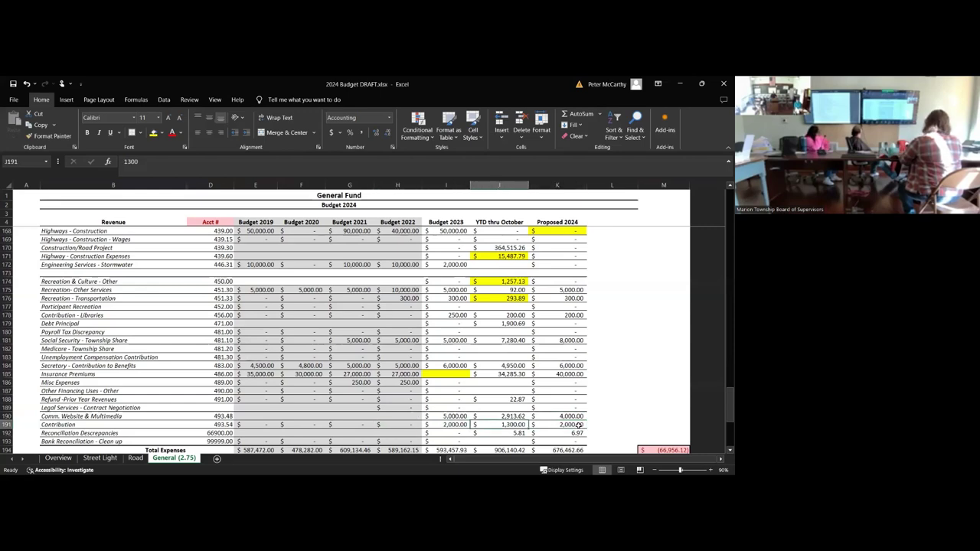
{"action": "key", "text": "Right"}
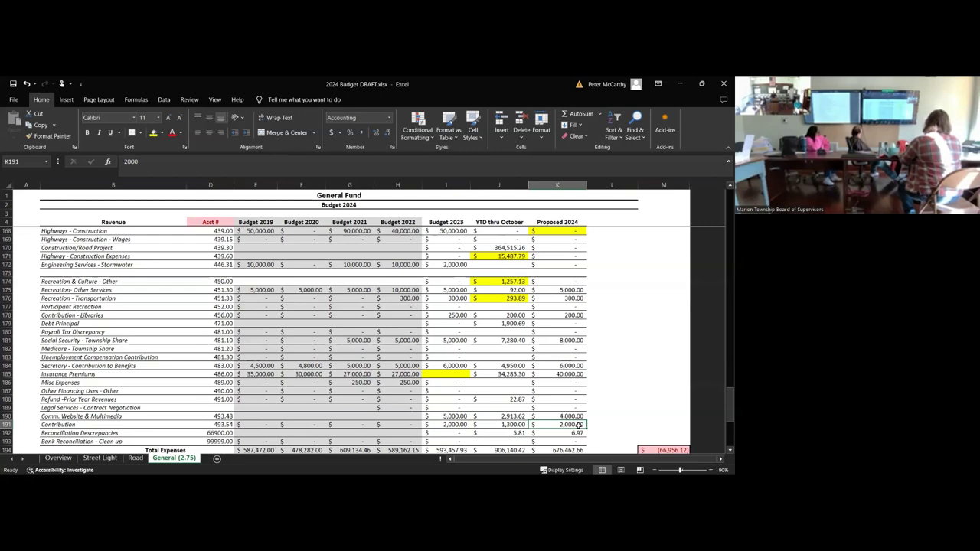
{"action": "key", "text": "Down"}
{"action": "key", "text": "Up"}
{"action": "scroll", "coordinate": [605, 425], "scroll_direction": "down", "scroll_amount": 1}
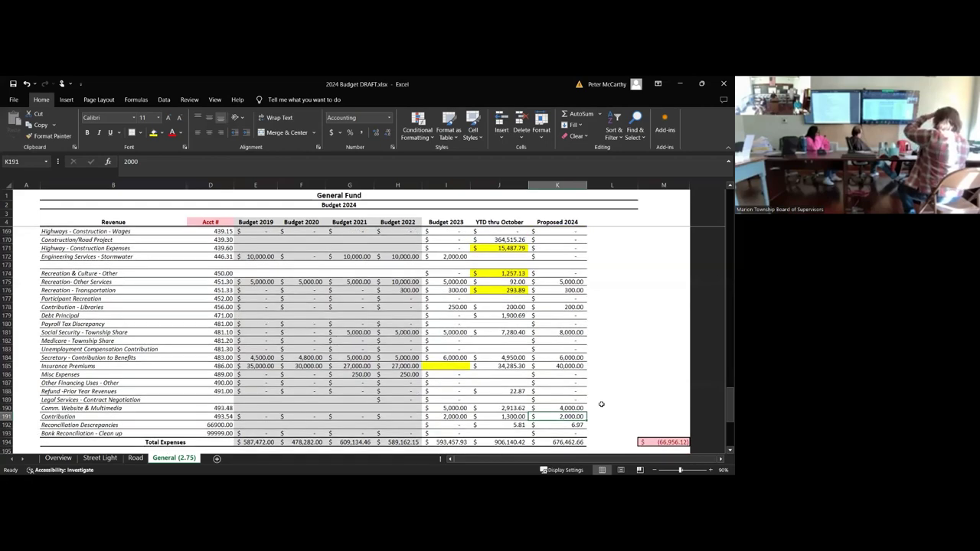
{"action": "left_click", "coordinate": [673, 442]}
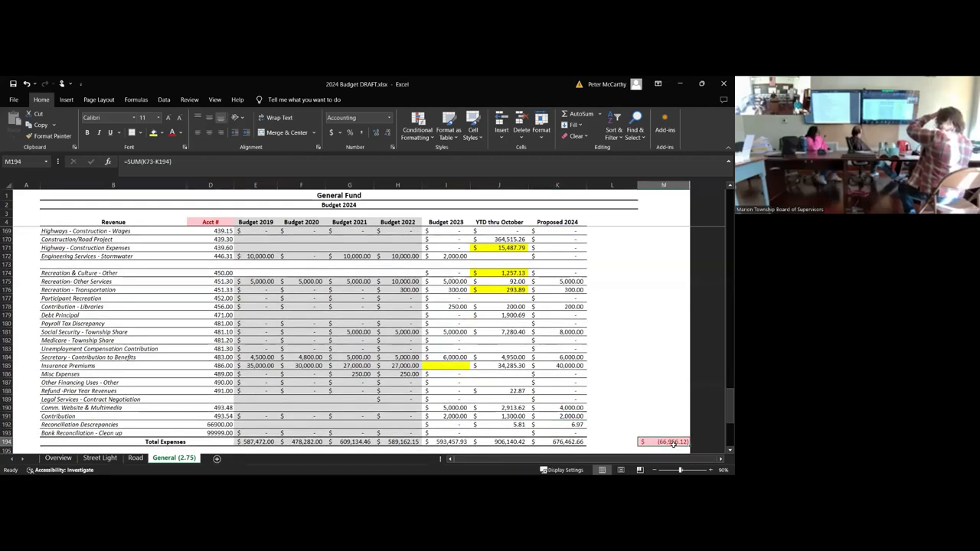
Step: Replace the Proposed 2024 formula for Reconciliation Descrepancies with 0
{"action": "left_click", "coordinate": [564, 425]}
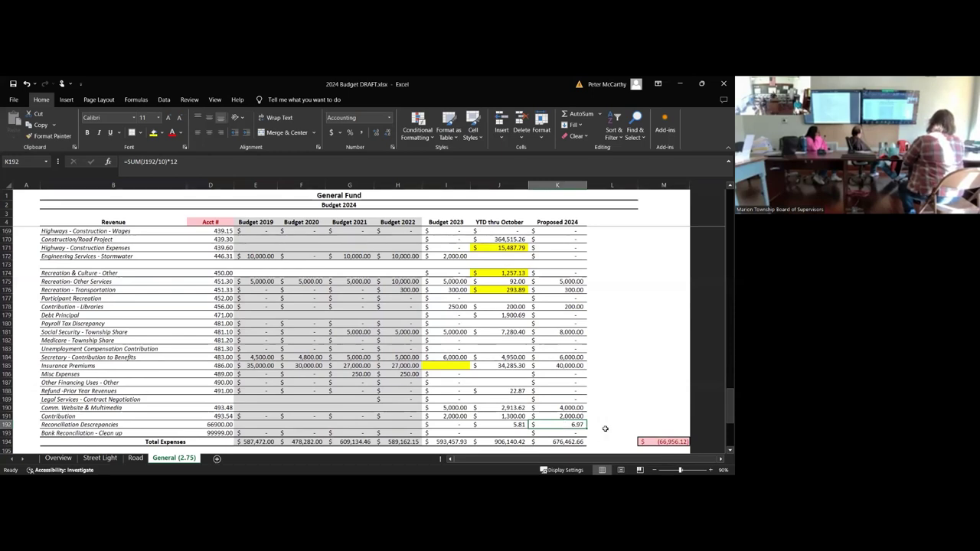
{"action": "type", "text": "0"}
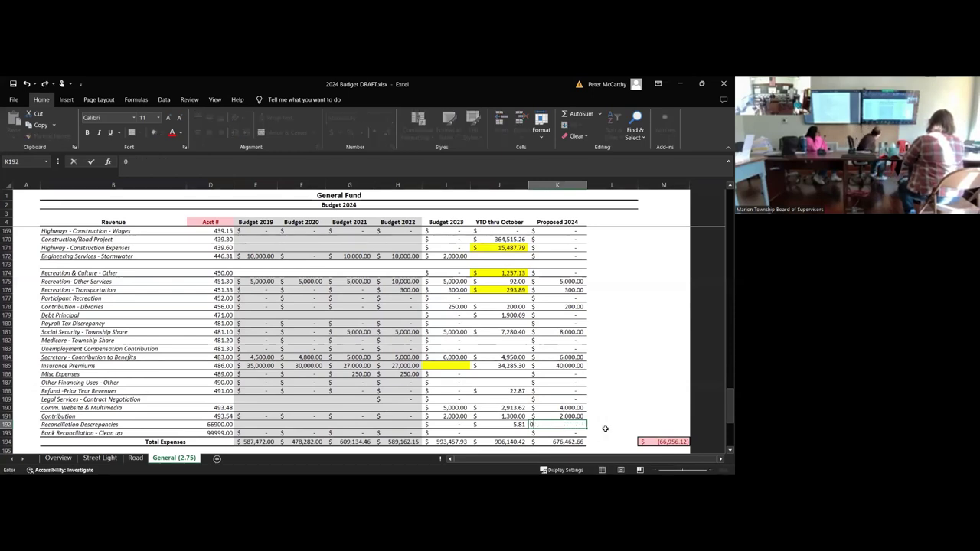
{"action": "key", "text": "Return"}
{"action": "key", "text": "Up"}
{"action": "key", "text": "Left"}
{"action": "key", "text": "Left"}
{"action": "key", "text": "Left"}
{"action": "key", "text": "Left"}
{"action": "key", "text": "Left"}
{"action": "key", "text": "Left"}
{"action": "key", "text": "Left"}
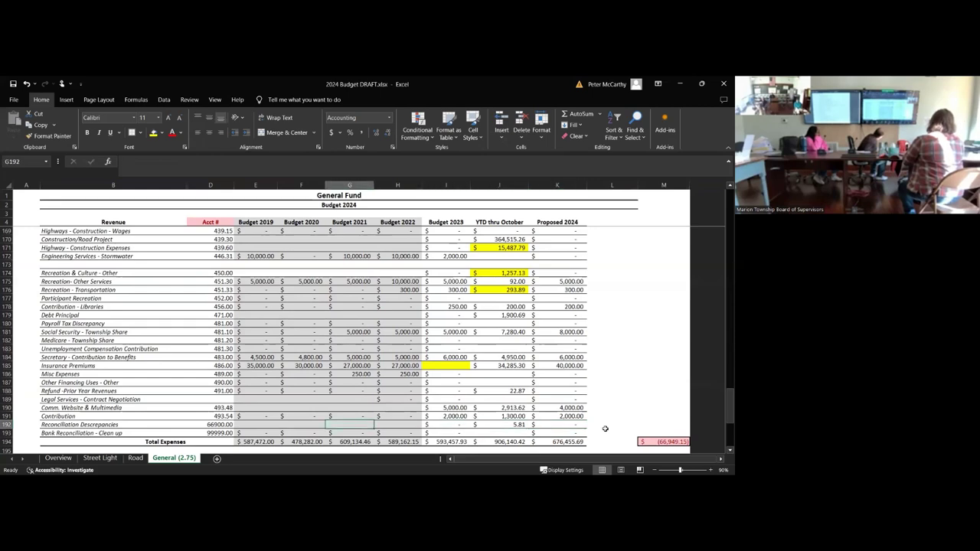
Step: Check the 2023, YTD and Proposed 2024 entries on the Reconciliation Descrepancies and Contribution lines
{"action": "key", "text": "Right"}
{"action": "key", "text": "Right"}
{"action": "key", "text": "Right"}
{"action": "key", "text": "Right"}
{"action": "key", "text": "Right"}
{"action": "key", "text": "Right"}
{"action": "key", "text": "Right"}
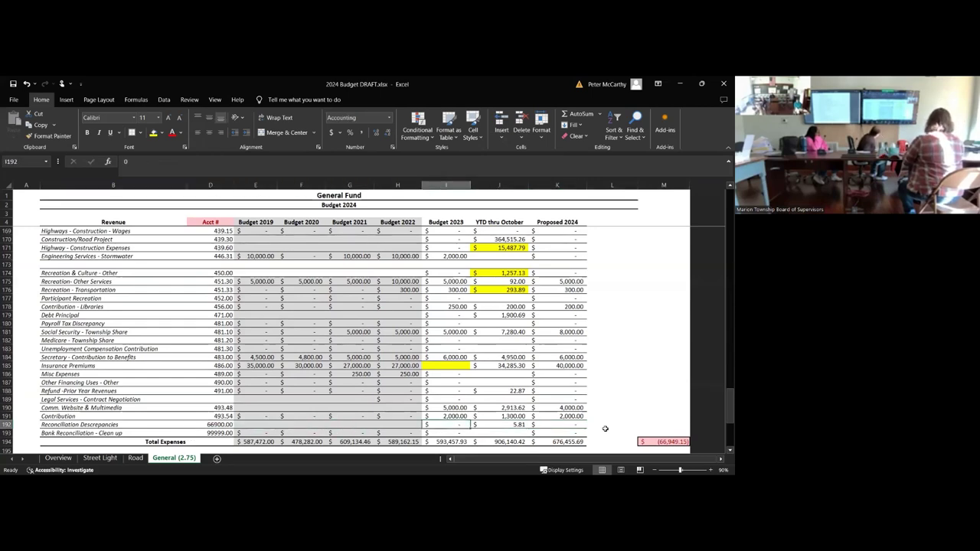
{"action": "key", "text": "Down"}
{"action": "key", "text": "Up"}
{"action": "key", "text": "Up"}
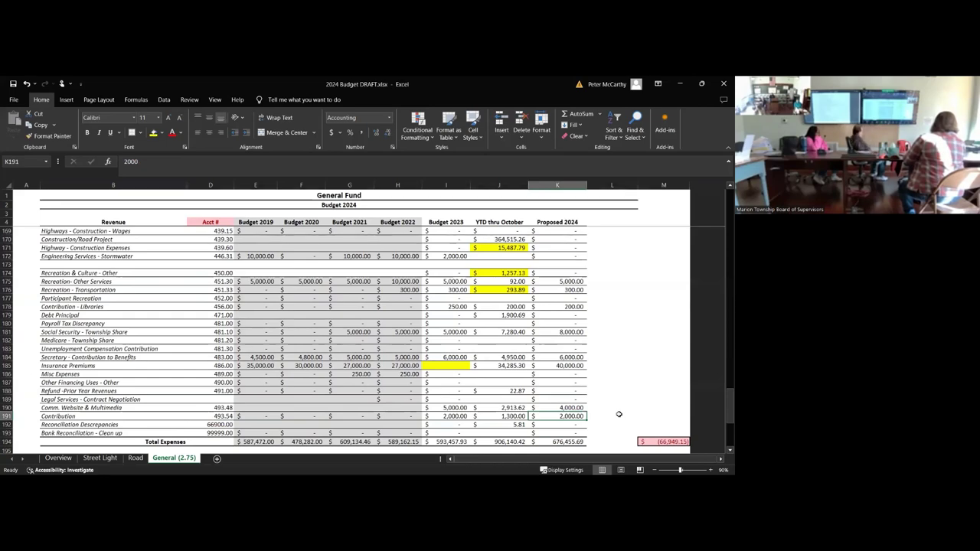
Step: Review the Recovered Funds revenue line across Budget 2023, YTD thru October and Proposed 2024
{"action": "scroll", "coordinate": [618, 414], "scroll_direction": "up", "scroll_amount": 20}
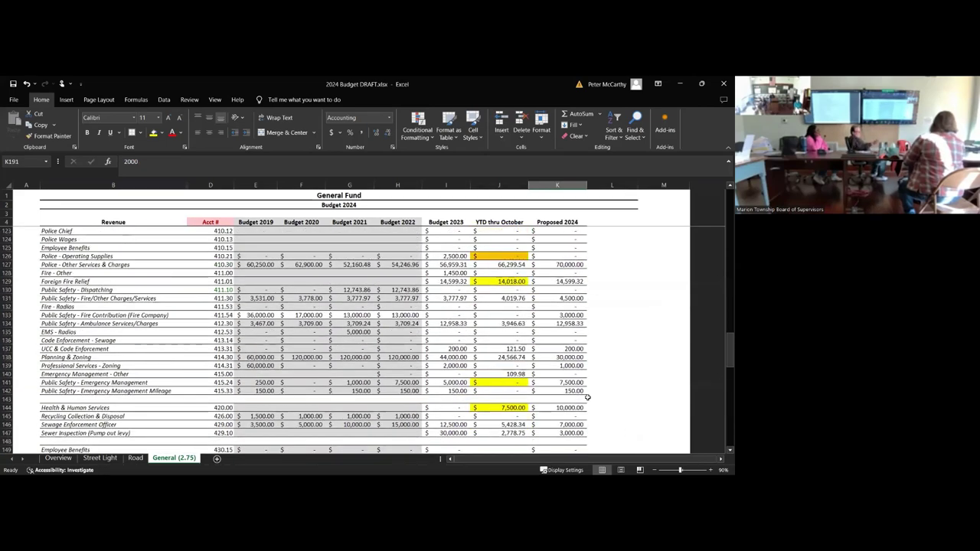
{"action": "scroll", "coordinate": [564, 322], "scroll_direction": "up", "scroll_amount": 15}
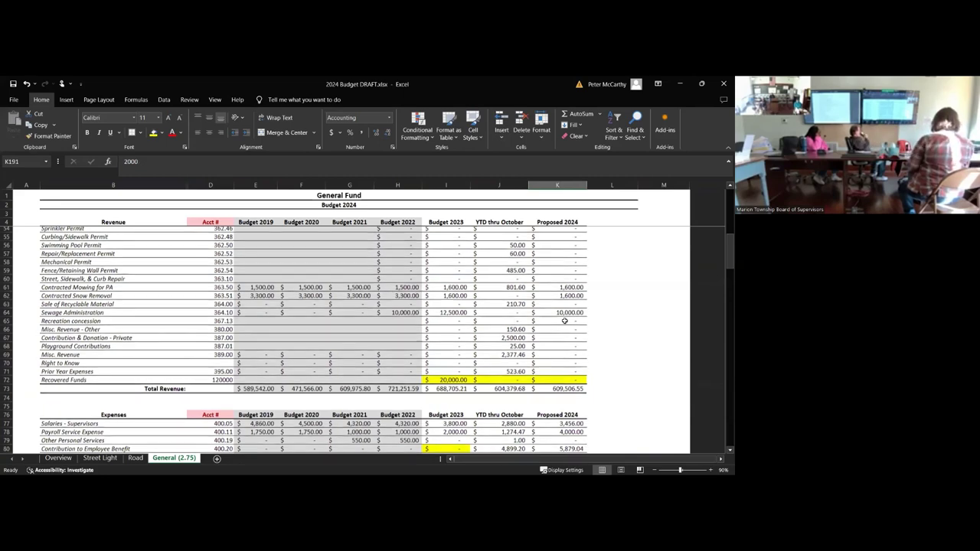
{"action": "scroll", "coordinate": [564, 322], "scroll_direction": "up", "scroll_amount": 1}
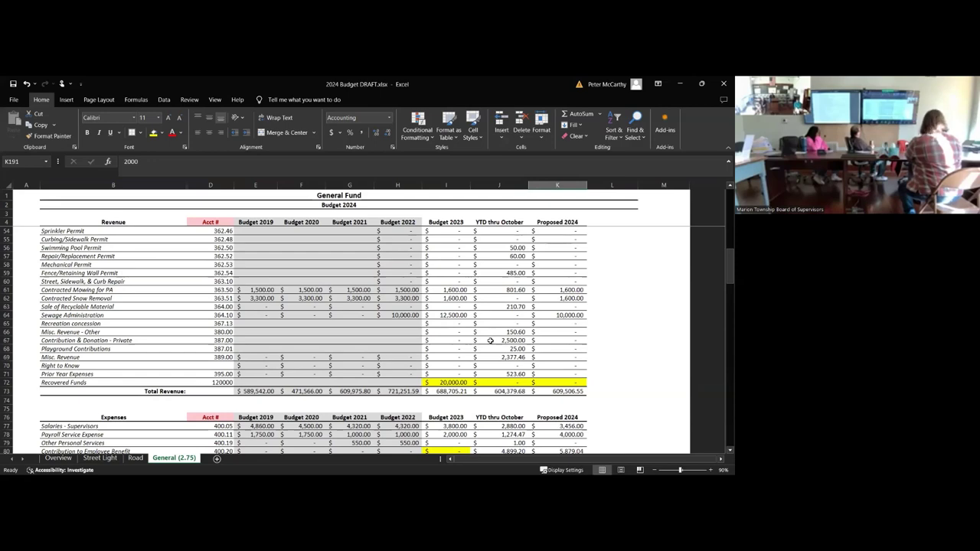
{"action": "left_click", "coordinate": [526, 383]}
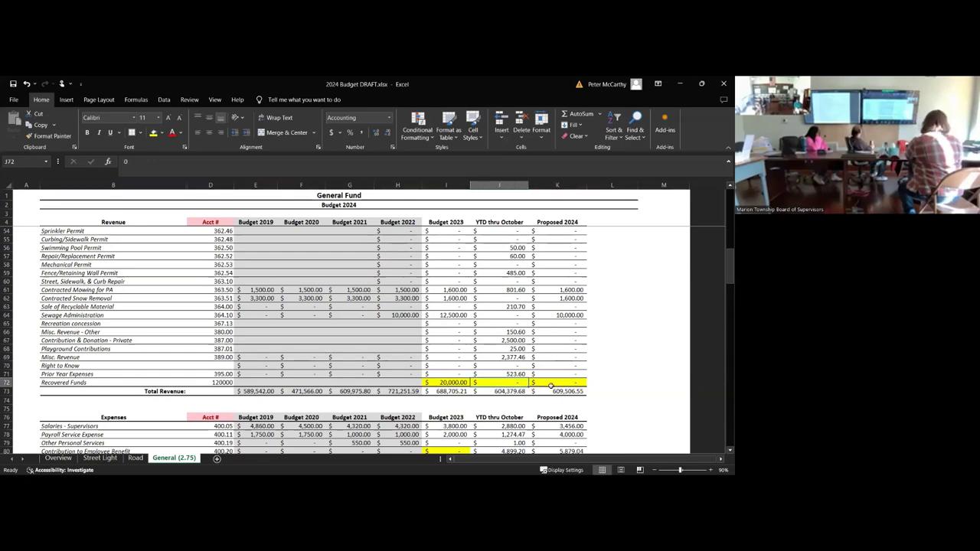
{"action": "left_click", "coordinate": [453, 382]}
{"action": "left_click", "coordinate": [490, 381]}
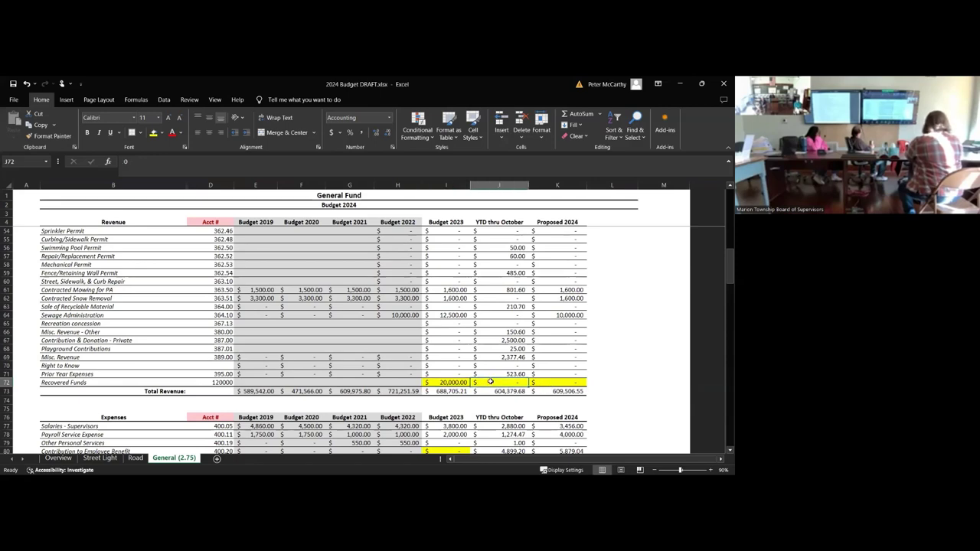
{"action": "left_click", "coordinate": [544, 381]}
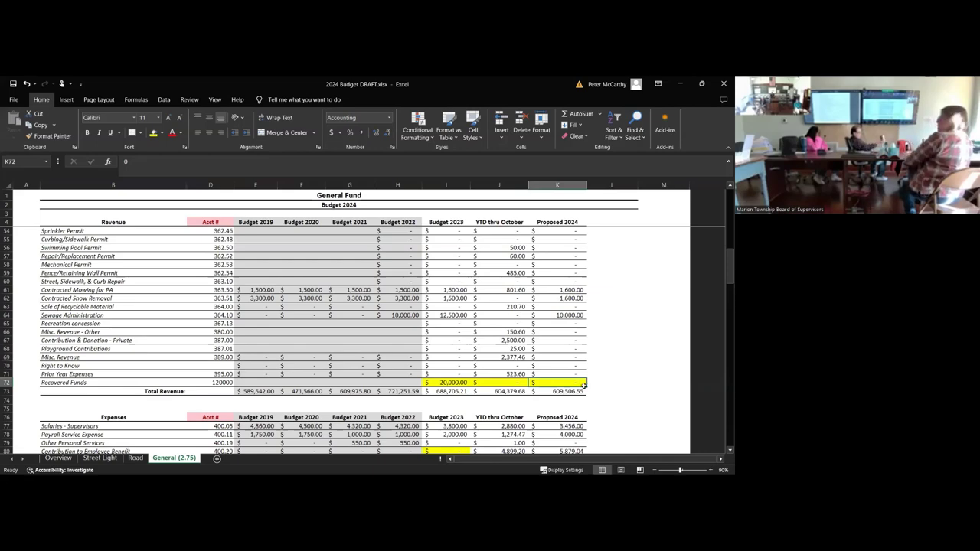
Step: Go through the General Fund expense lines and inspect the revenue-minus-expenses formula beside Total Expenses
{"action": "scroll", "coordinate": [583, 387], "scroll_direction": "down", "scroll_amount": 2}
{"action": "scroll", "coordinate": [597, 390], "scroll_direction": "down", "scroll_amount": 1}
{"action": "scroll", "coordinate": [617, 395], "scroll_direction": "down", "scroll_amount": 3}
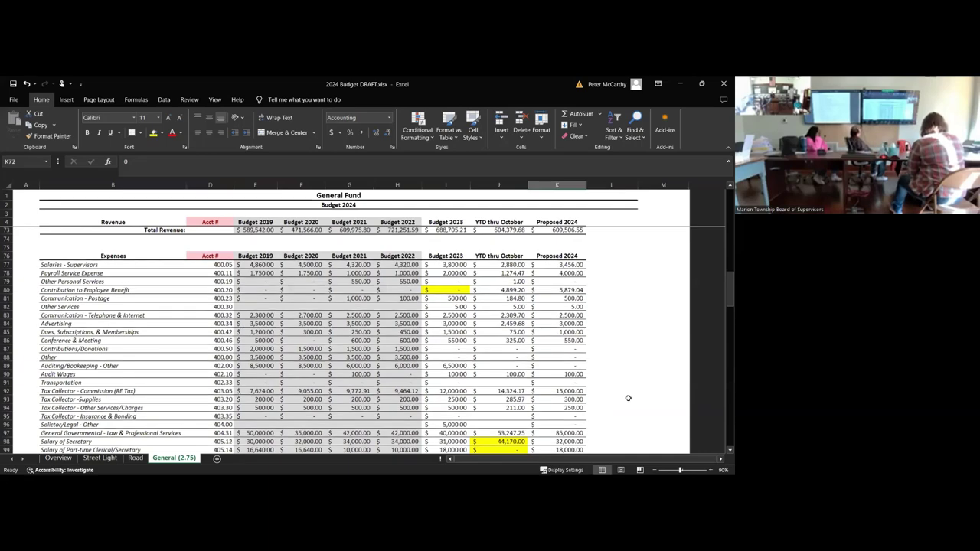
{"action": "scroll", "coordinate": [627, 398], "scroll_direction": "down", "scroll_amount": 20}
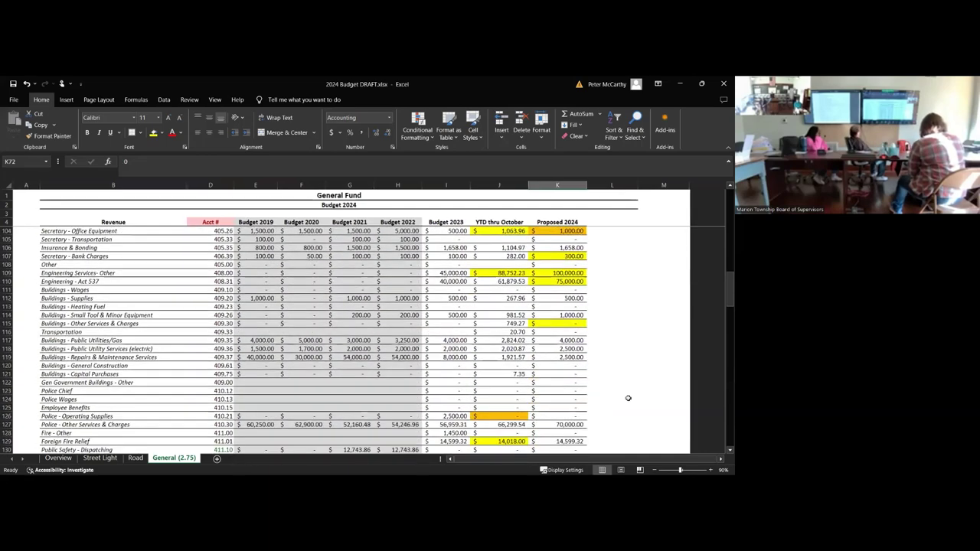
{"action": "scroll", "coordinate": [628, 398], "scroll_direction": "down", "scroll_amount": 12}
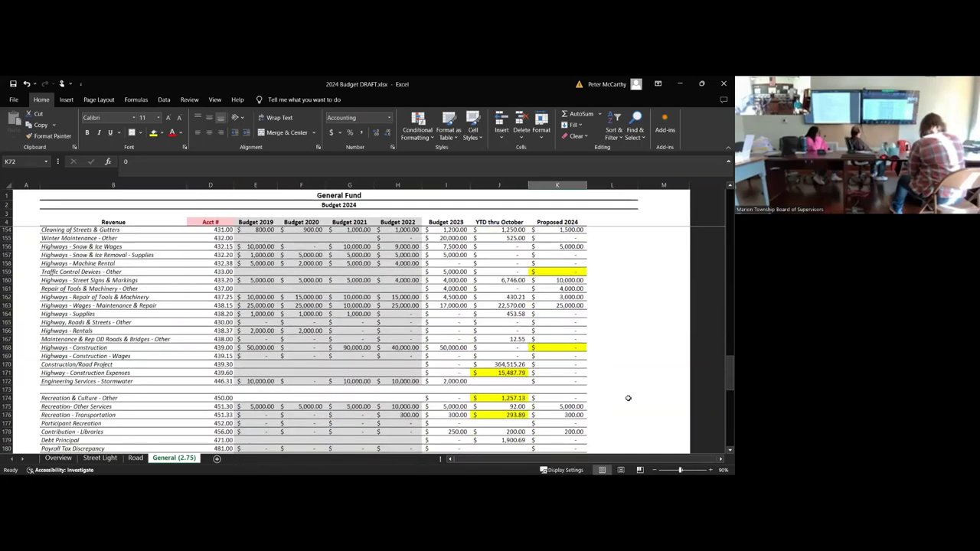
{"action": "left_click", "coordinate": [661, 398]}
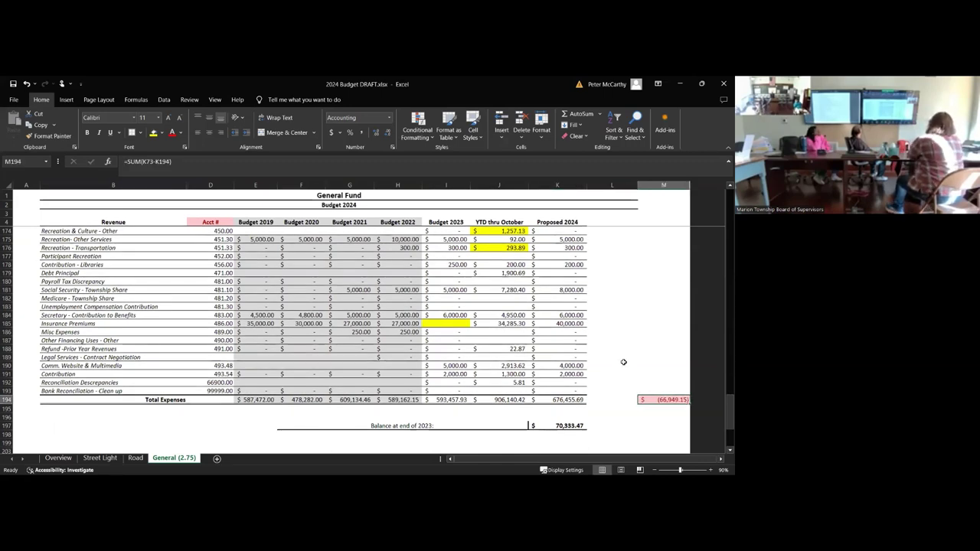
{"action": "scroll", "coordinate": [623, 362], "scroll_direction": "up", "scroll_amount": 5}
{"action": "scroll", "coordinate": [623, 361], "scroll_direction": "up", "scroll_amount": 7}
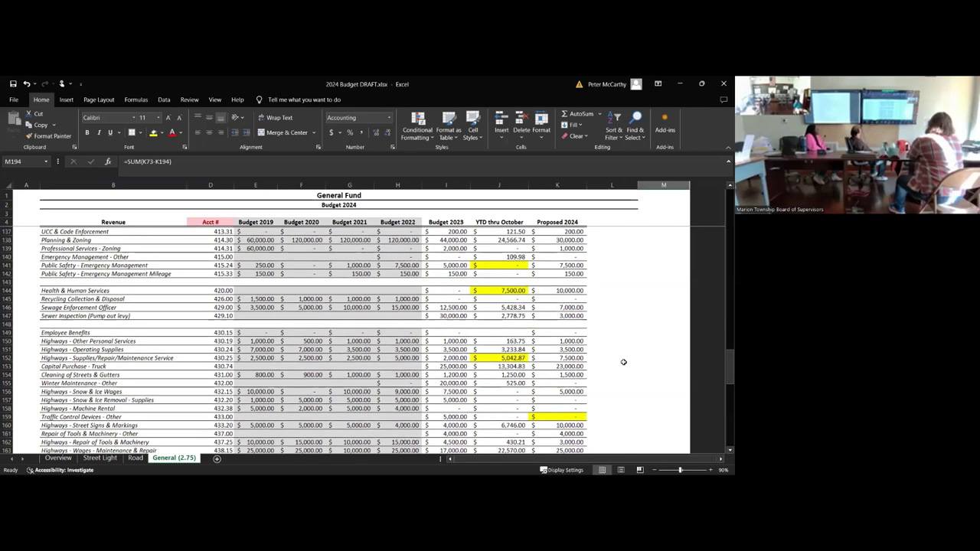
Step: On the Overview sheet, set the first 2024 Millage scenario to 3 to test its real estate revenue
{"action": "left_click", "coordinate": [58, 457]}
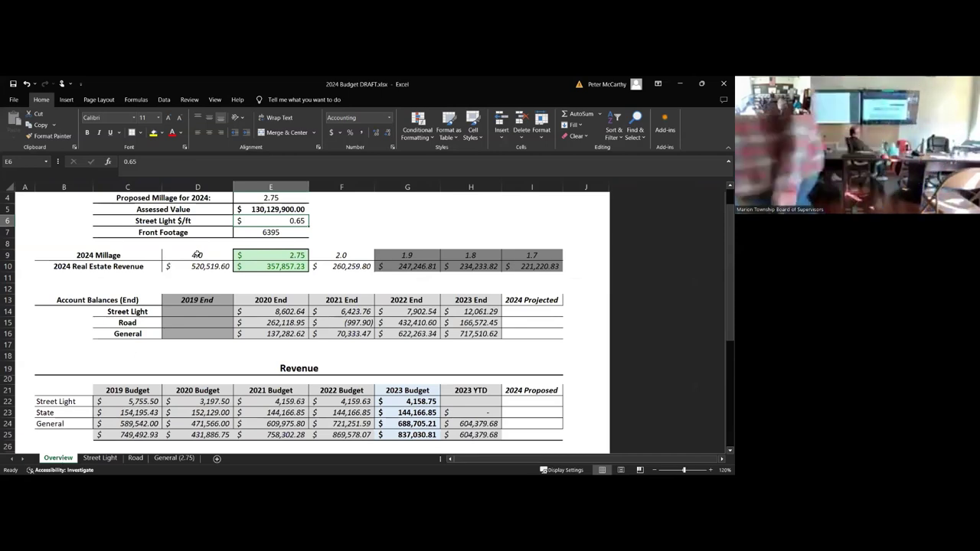
{"action": "left_click", "coordinate": [196, 254]}
{"action": "type", "text": "4"}
{"action": "key", "text": "BackSpace"}
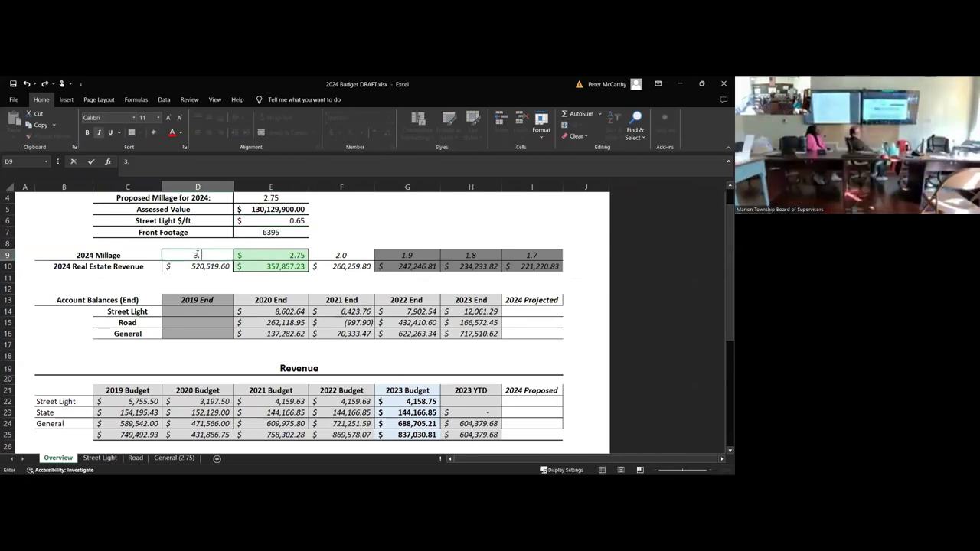
{"action": "type", "text": "3"}
{"action": "key", "text": "Return"}
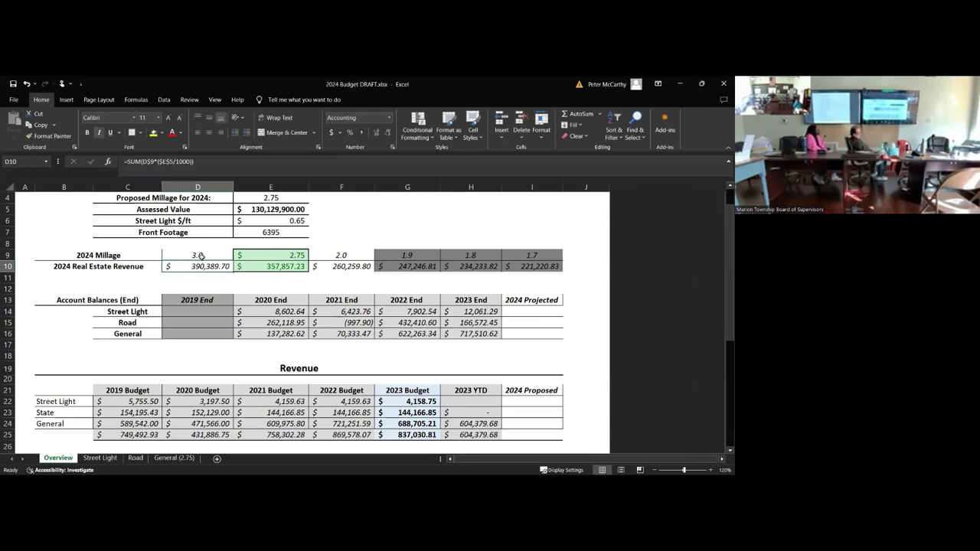
Step: Set the first 2024 Millage scenario to 3.5 to test its real estate revenue
{"action": "left_click", "coordinate": [198, 256]}
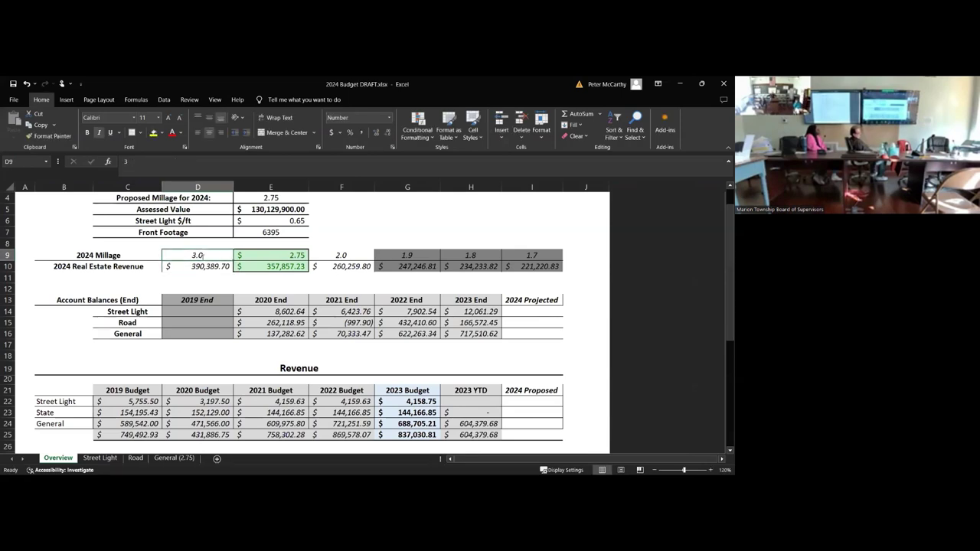
{"action": "type", "text": "3.5"}
{"action": "key", "text": "Return"}
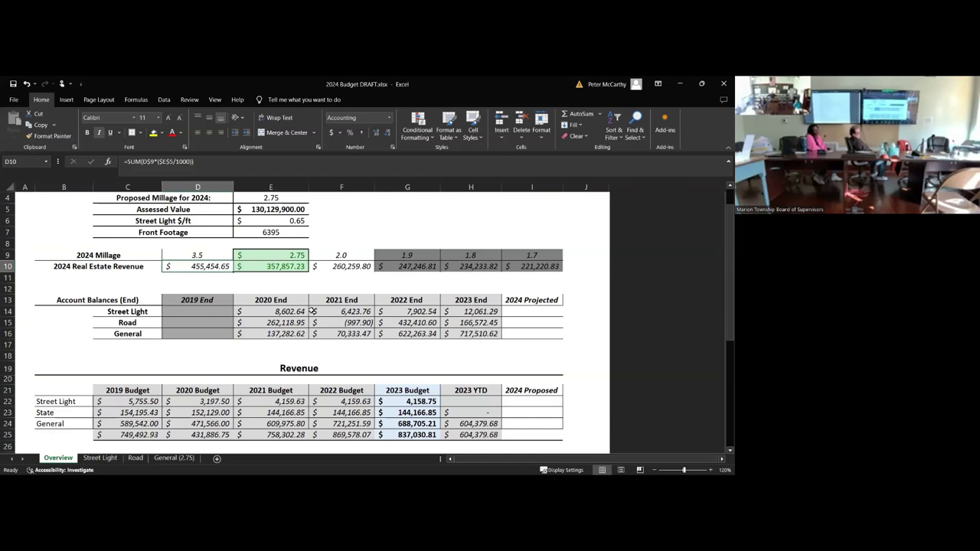
Step: On the General (2.75) sheet, review the Total Revenue line and the expense lines for Proposed 2024
{"action": "left_click", "coordinate": [175, 460]}
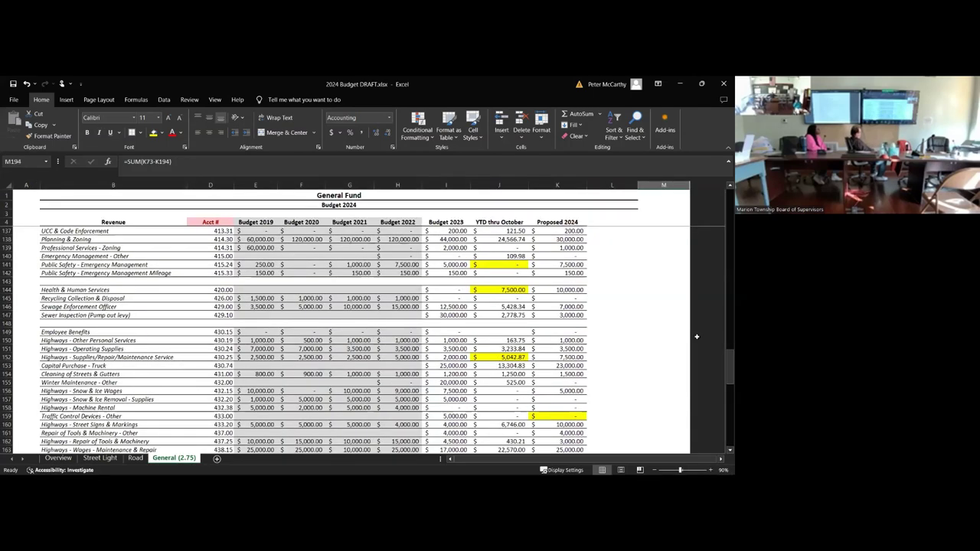
{"action": "scroll", "coordinate": [597, 316], "scroll_direction": "down", "scroll_amount": 4}
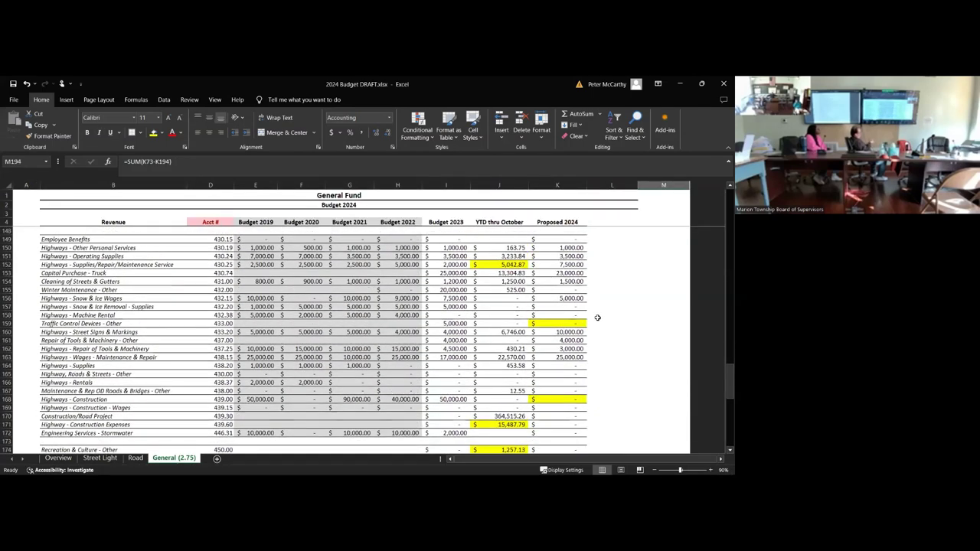
{"action": "scroll", "coordinate": [597, 317], "scroll_direction": "up", "scroll_amount": 13}
{"action": "scroll", "coordinate": [597, 317], "scroll_direction": "up", "scroll_amount": 10}
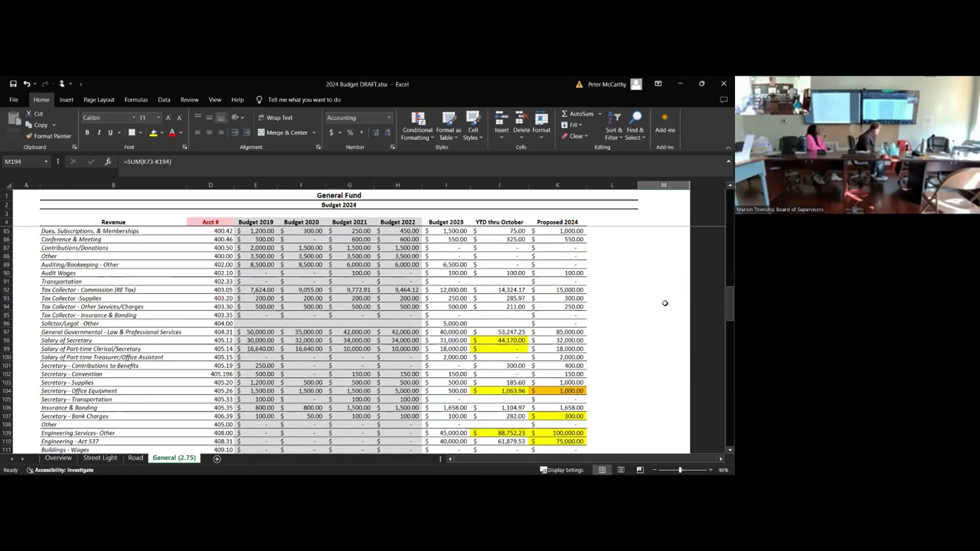
{"action": "scroll", "coordinate": [664, 303], "scroll_direction": "up", "scroll_amount": 6}
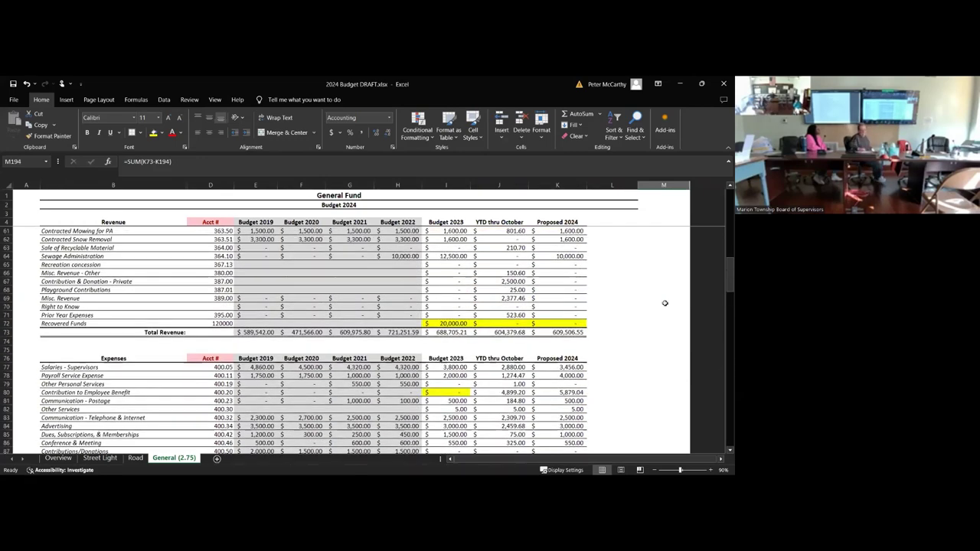
{"action": "scroll", "coordinate": [664, 303], "scroll_direction": "down", "scroll_amount": 2}
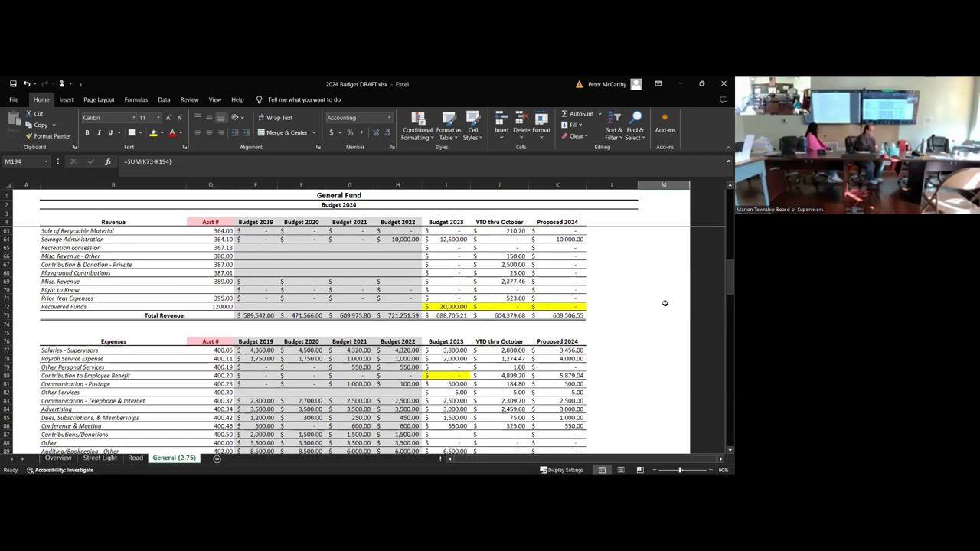
{"action": "left_click_drag", "start_coordinate": [664, 305], "coordinate": [627, 372]}
{"action": "left_click", "coordinate": [610, 383]}
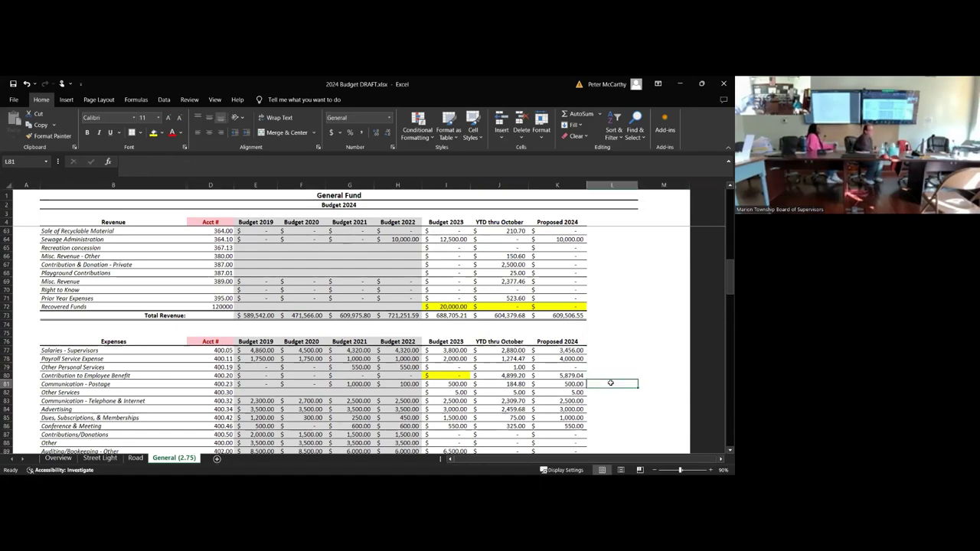
{"action": "scroll", "coordinate": [610, 382], "scroll_direction": "down", "scroll_amount": 2}
{"action": "left_click", "coordinate": [590, 384]}
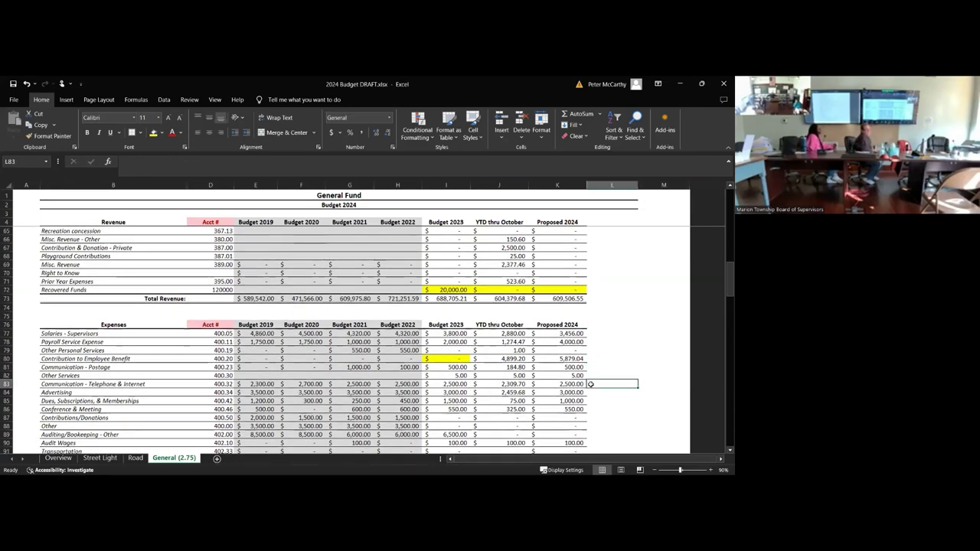
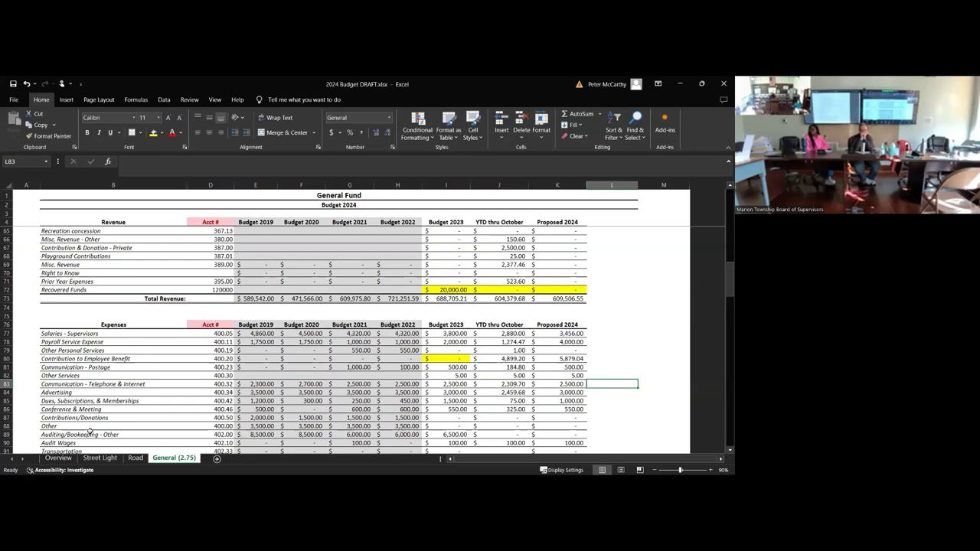
Step: Return to the Overview sheet and change the first 2024 Millage scenario back to 3
{"action": "left_click", "coordinate": [57, 458]}
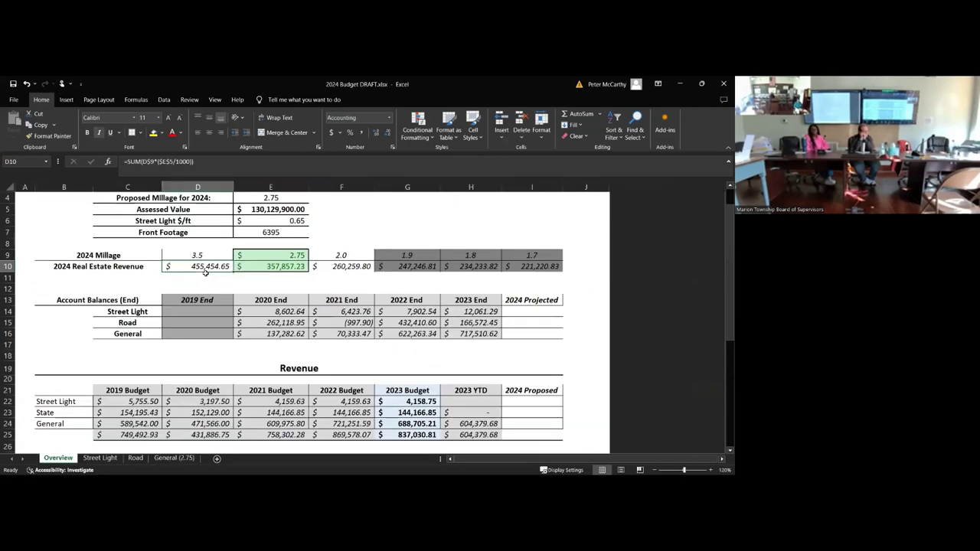
{"action": "left_click", "coordinate": [203, 255]}
{"action": "type", "text": "3"}
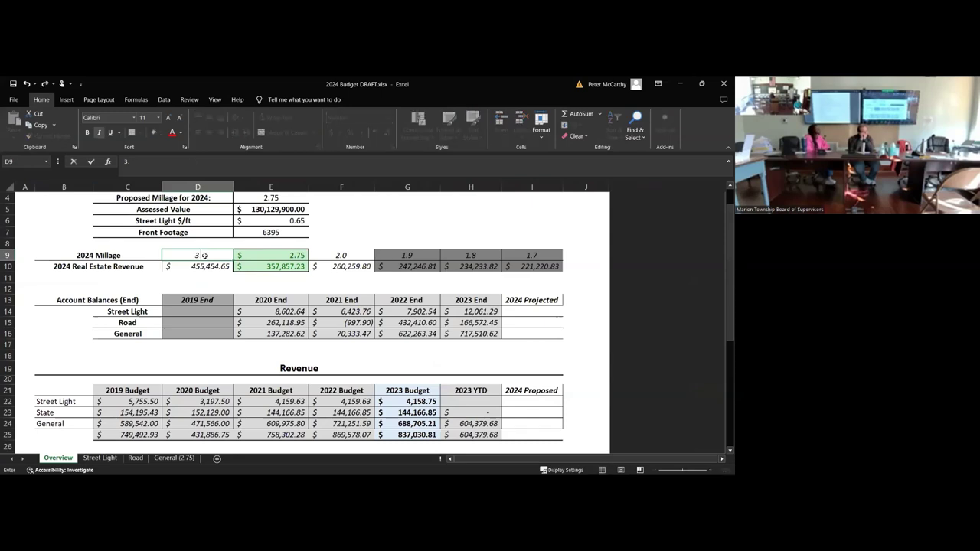
{"action": "key", "text": "Return"}
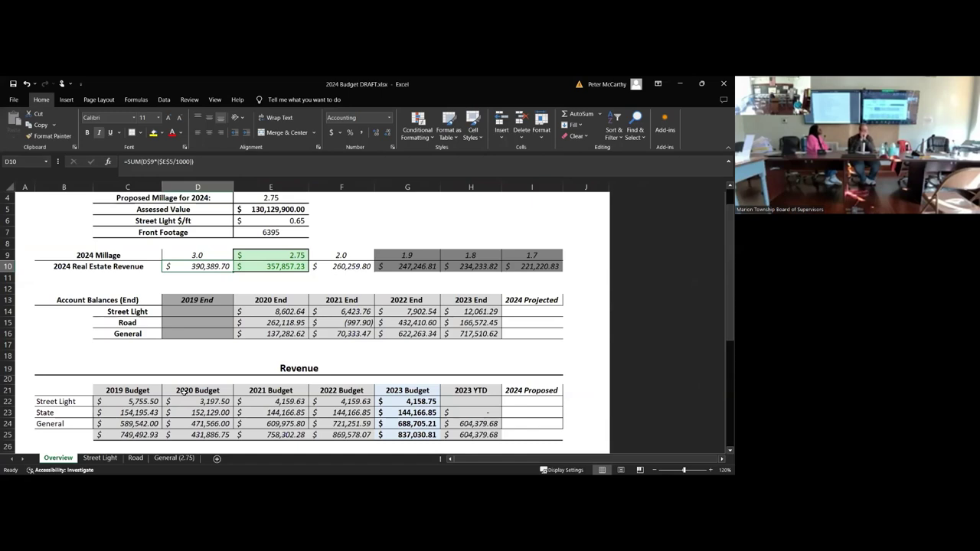
Step: Set the first 2024 Millage scenario to 3.25 and adjust the number of decimal places it displays
{"action": "left_click", "coordinate": [202, 255]}
{"action": "type", "text": "3.25"}
{"action": "key", "text": "Return"}
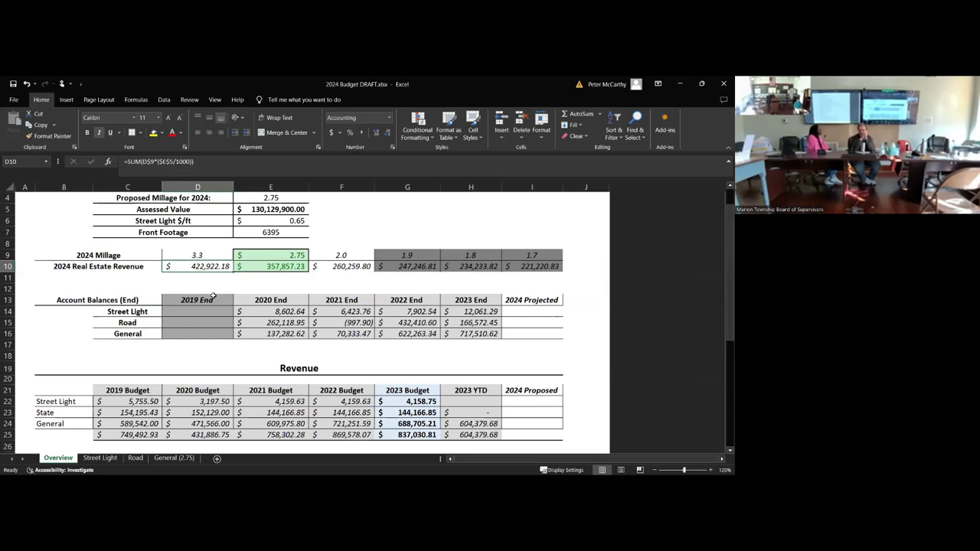
{"action": "left_click", "coordinate": [206, 256]}
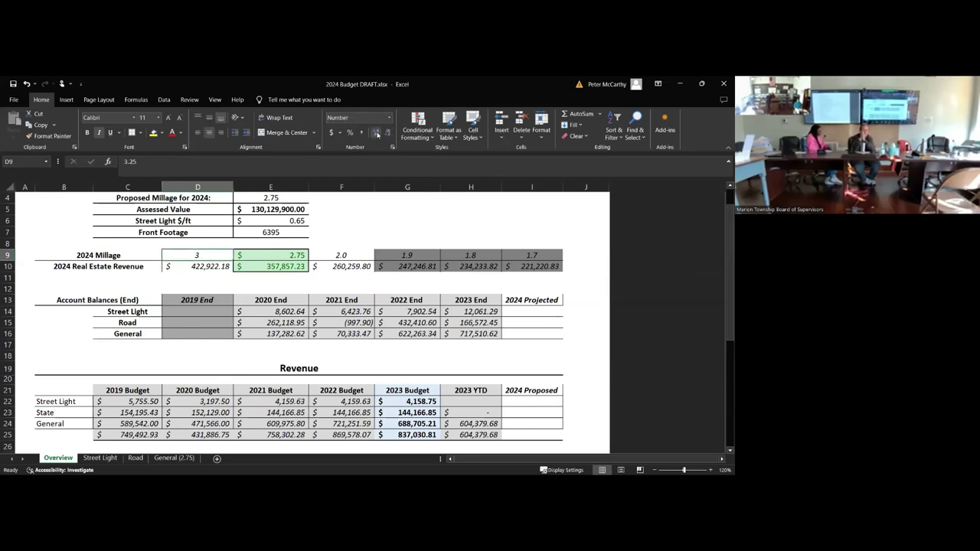
{"action": "left_click", "coordinate": [376, 132]}
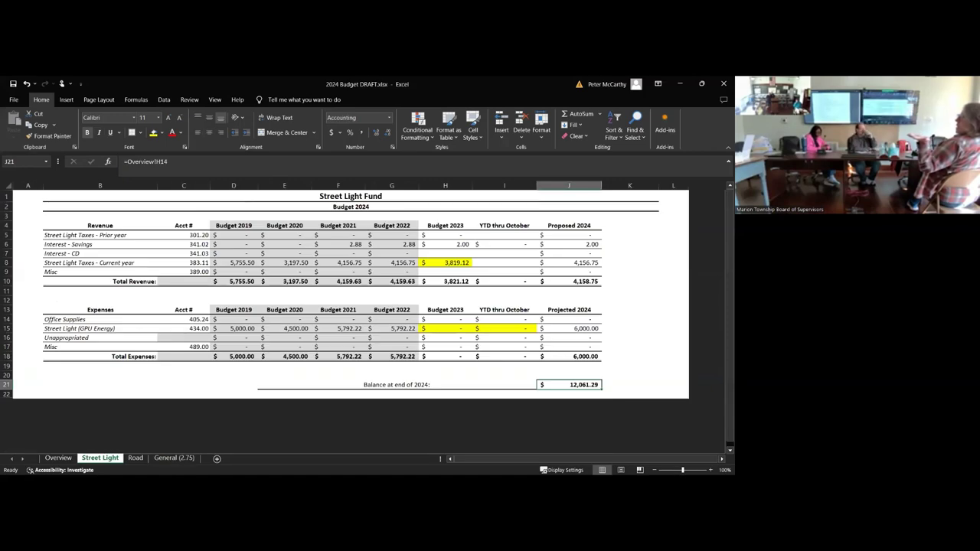
Step: On the General (2.75) sheet, search for "grant" to locate the State Grants revenue line
{"action": "left_click", "coordinate": [135, 458]}
{"action": "left_click", "coordinate": [165, 459]}
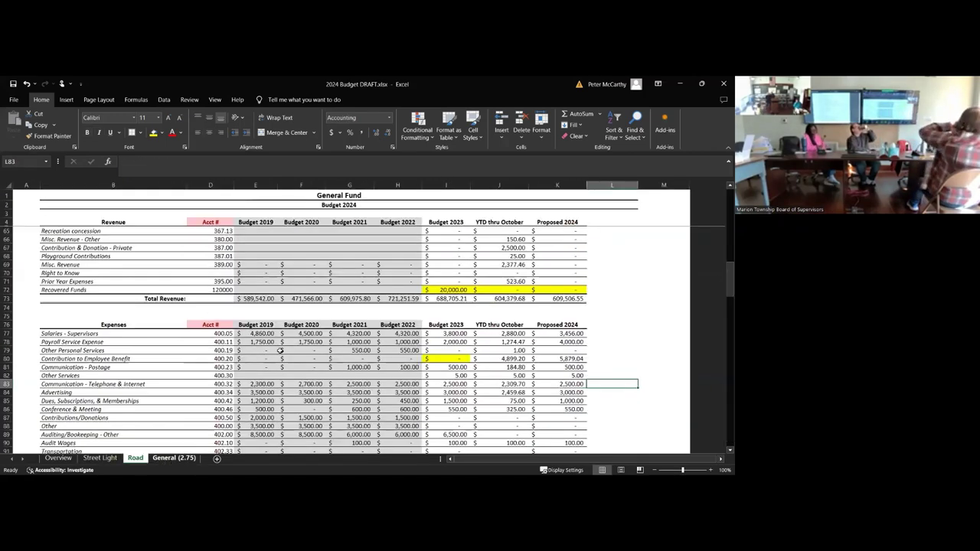
{"action": "scroll", "coordinate": [371, 317], "scroll_direction": "up", "scroll_amount": 1}
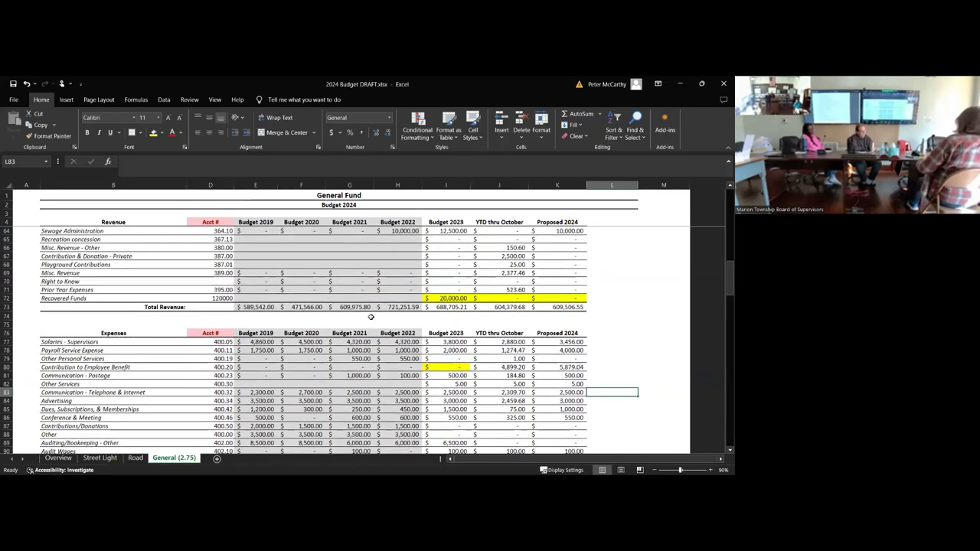
{"action": "scroll", "coordinate": [370, 316], "scroll_direction": "up", "scroll_amount": 10}
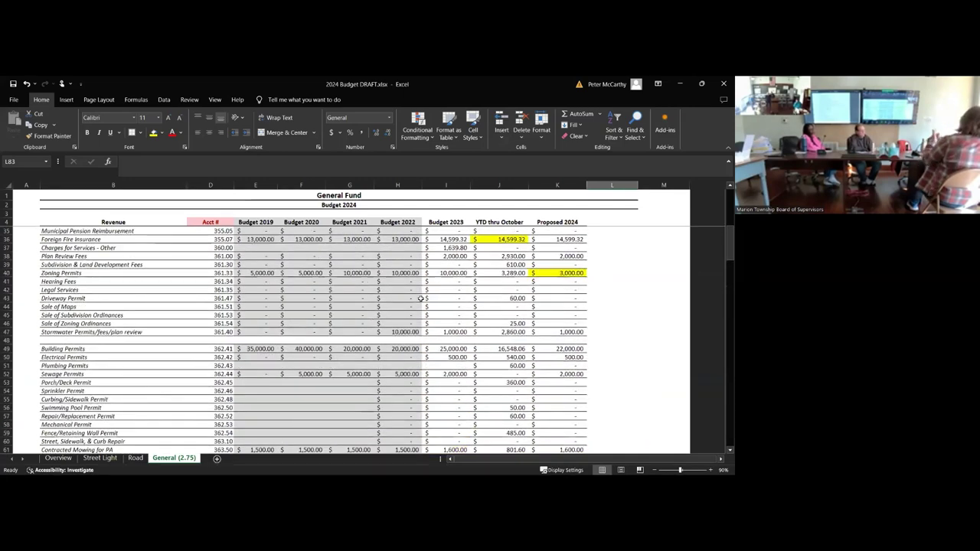
{"action": "scroll", "coordinate": [419, 299], "scroll_direction": "up", "scroll_amount": 10}
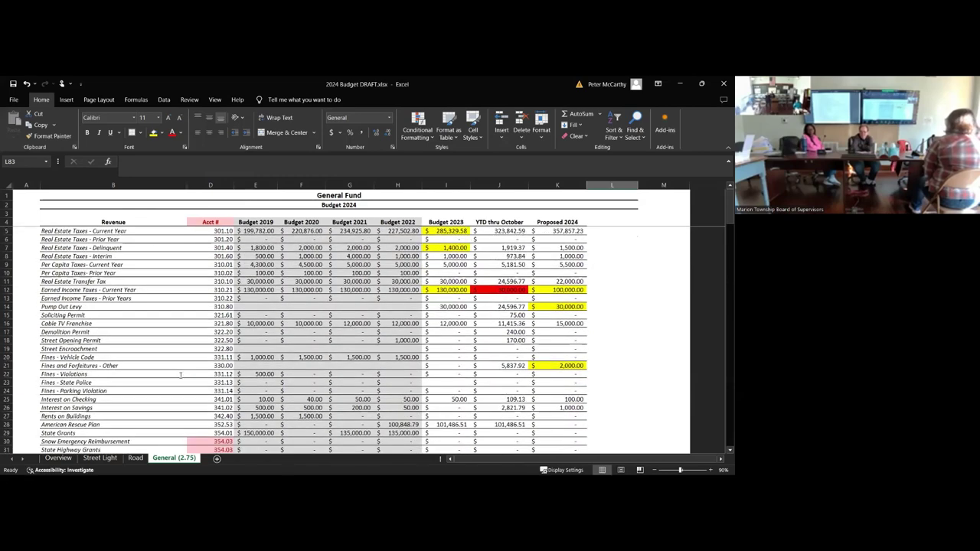
{"action": "left_click", "coordinate": [180, 374]}
{"action": "key", "text": "ctrl+f"}
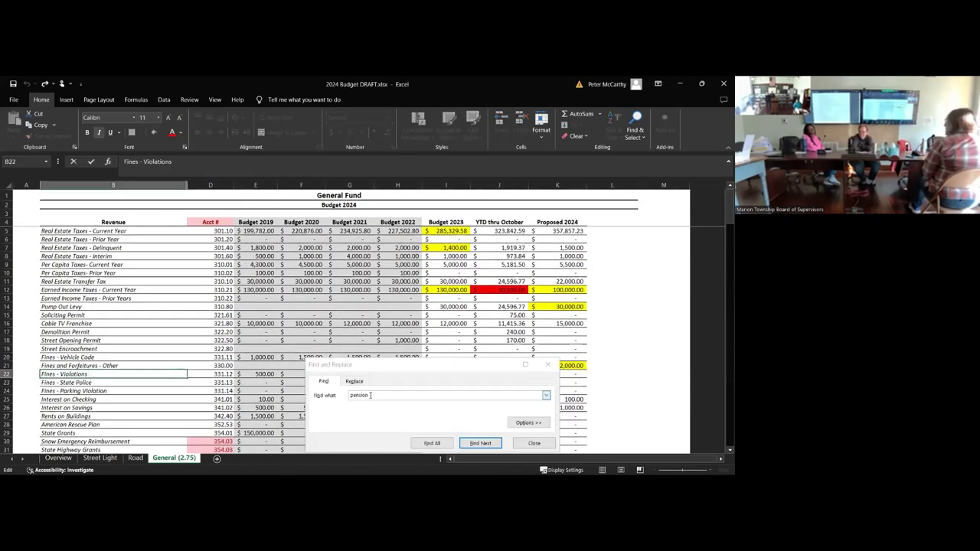
{"action": "key", "text": "BackSpace"}
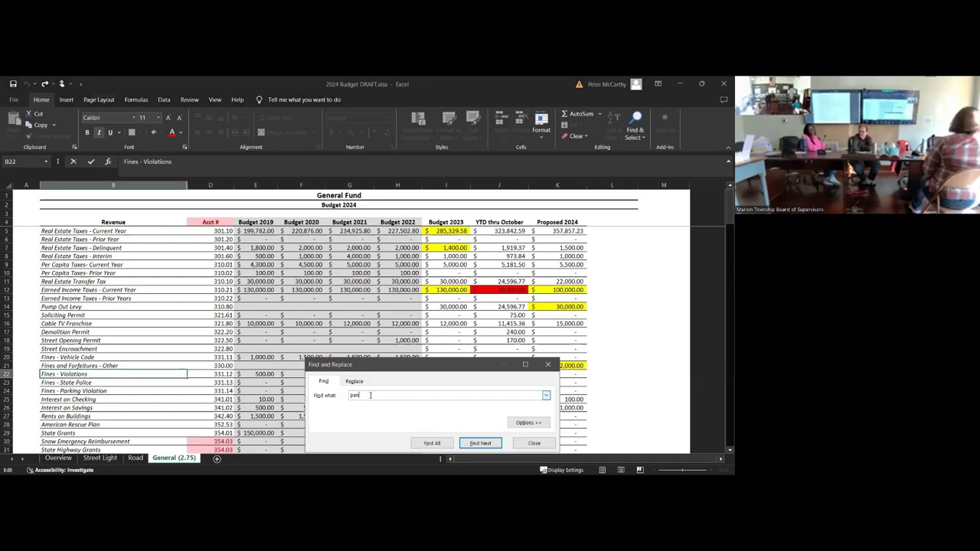
{"action": "key", "text": "BackSpace"}
{"action": "key", "text": "BackSpace"}
{"action": "key", "text": "BackSpace"}
{"action": "type", "text": "grant"}
{"action": "key", "text": "Return"}
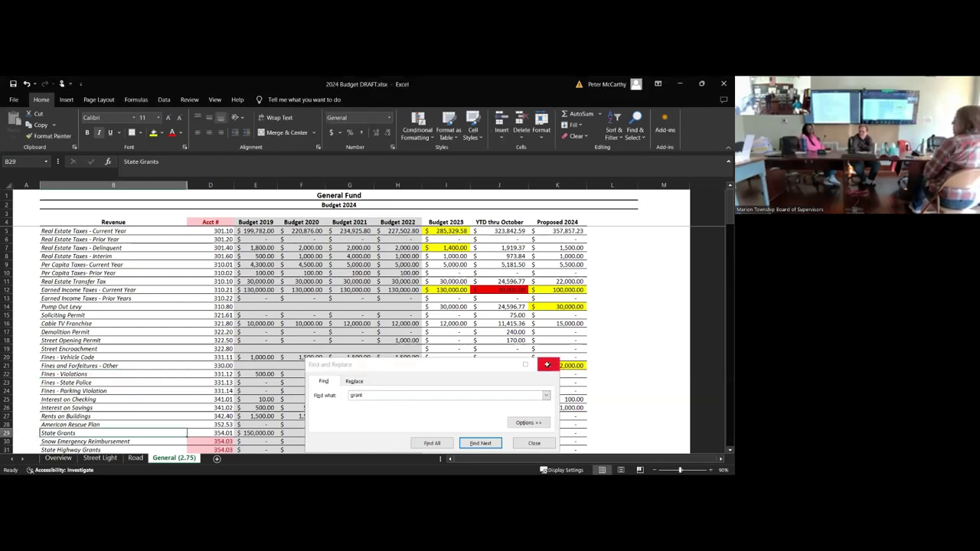
Step: Close the search and set the Proposed 2024 amount for State Grants to 105,000
{"action": "left_click", "coordinate": [547, 364]}
{"action": "key", "text": "Right"}
{"action": "key", "text": "Right"}
{"action": "key", "text": "Right"}
{"action": "key", "text": "Right"}
{"action": "key", "text": "Right"}
{"action": "key", "text": "Right"}
{"action": "key", "text": "Right"}
{"action": "key", "text": "Right"}
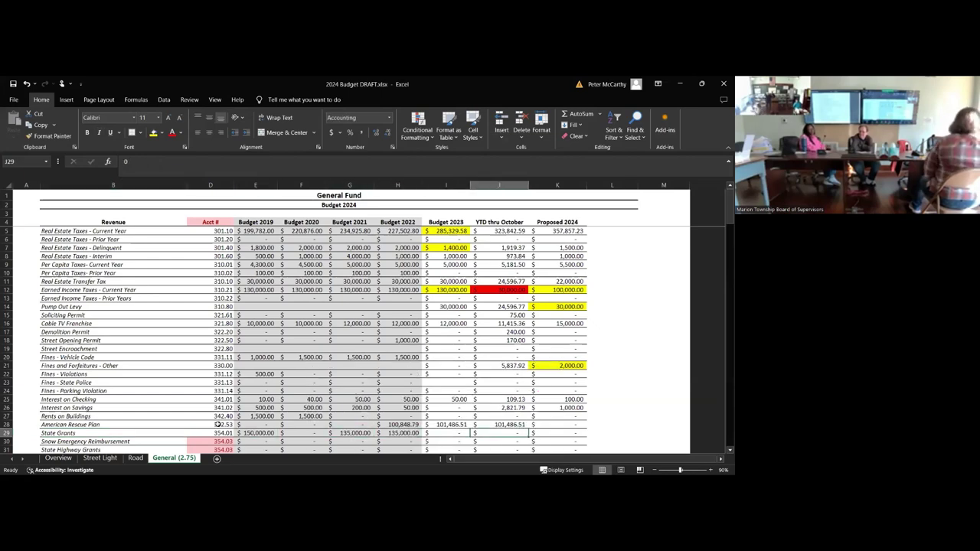
{"action": "type", "text": "1"}
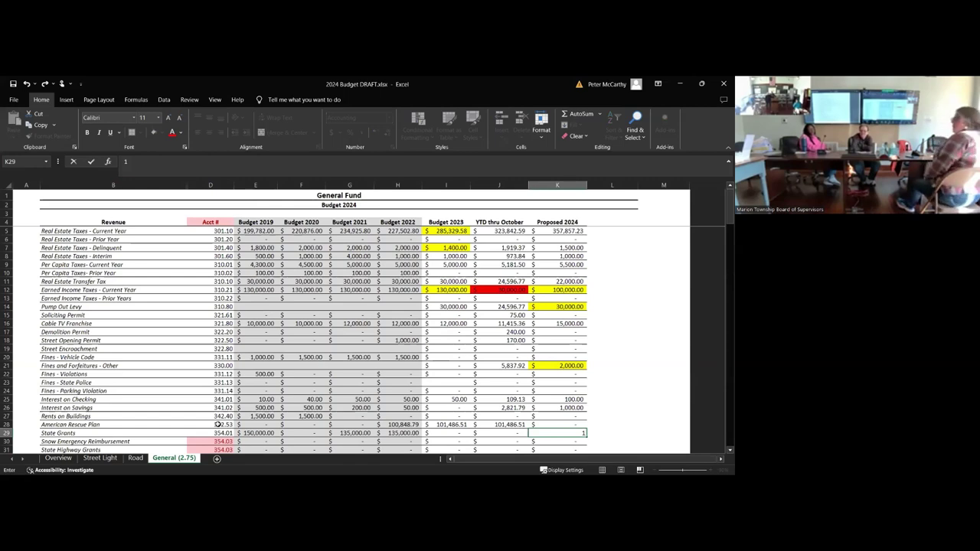
{"action": "type", "text": "05000"}
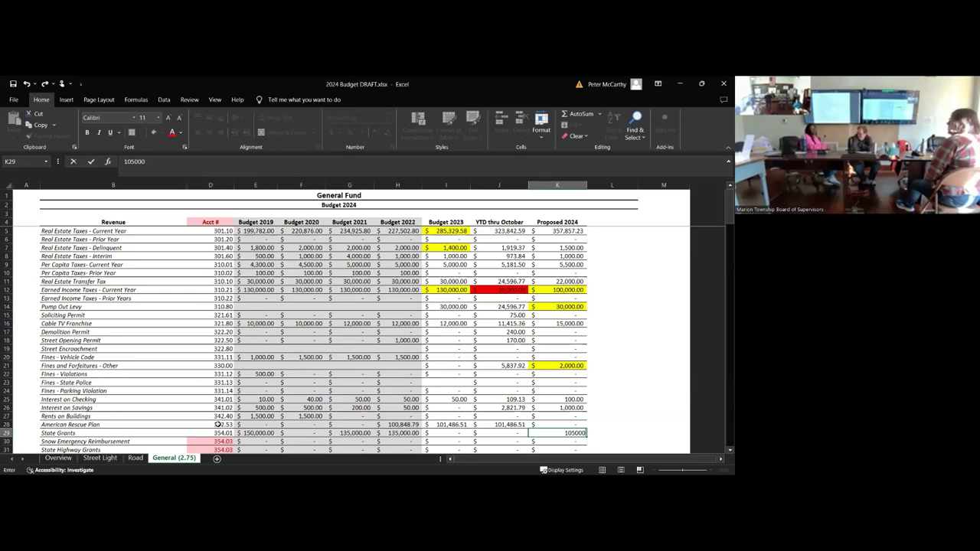
{"action": "key", "text": "Return"}
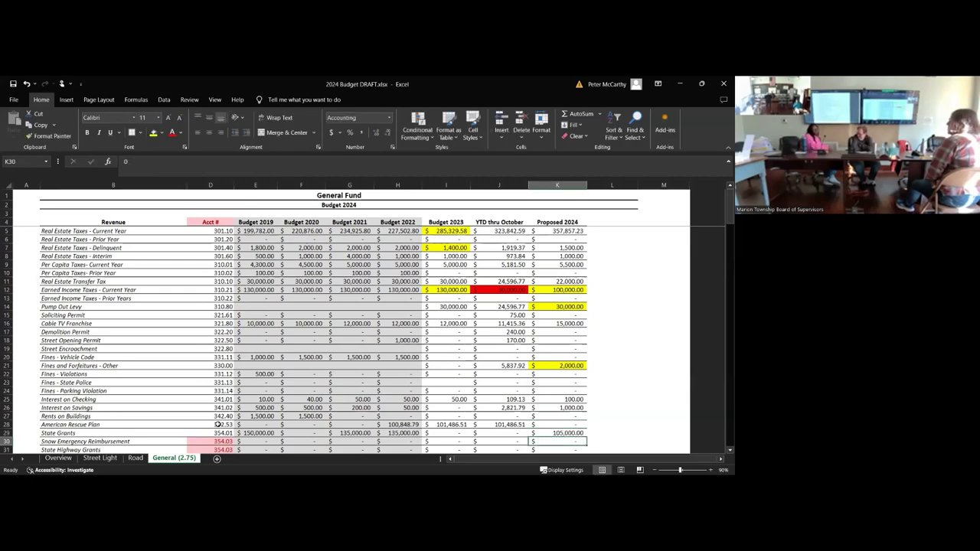
Step: Check the revenue-minus-expenses difference beside the Total Expenses line of the General Fund
{"action": "scroll", "coordinate": [535, 383], "scroll_direction": "down", "scroll_amount": 2}
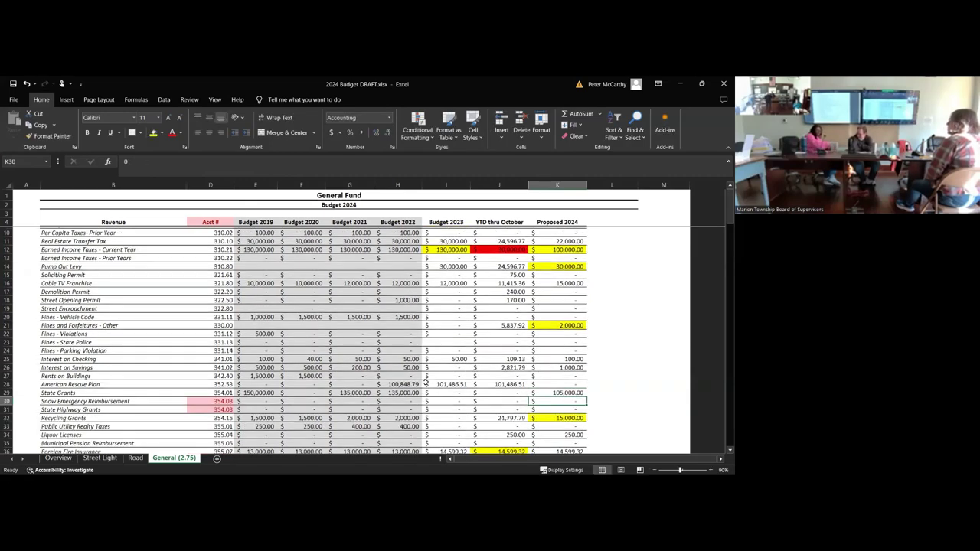
{"action": "scroll", "coordinate": [628, 335], "scroll_direction": "down", "scroll_amount": 1}
{"action": "scroll", "coordinate": [627, 335], "scroll_direction": "down", "scroll_amount": 20}
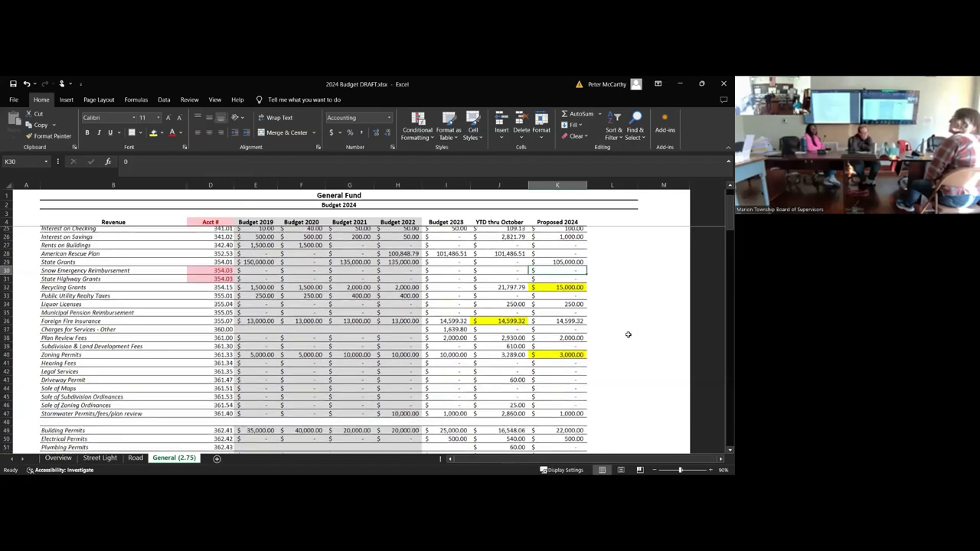
{"action": "scroll", "coordinate": [628, 335], "scroll_direction": "down", "scroll_amount": 20}
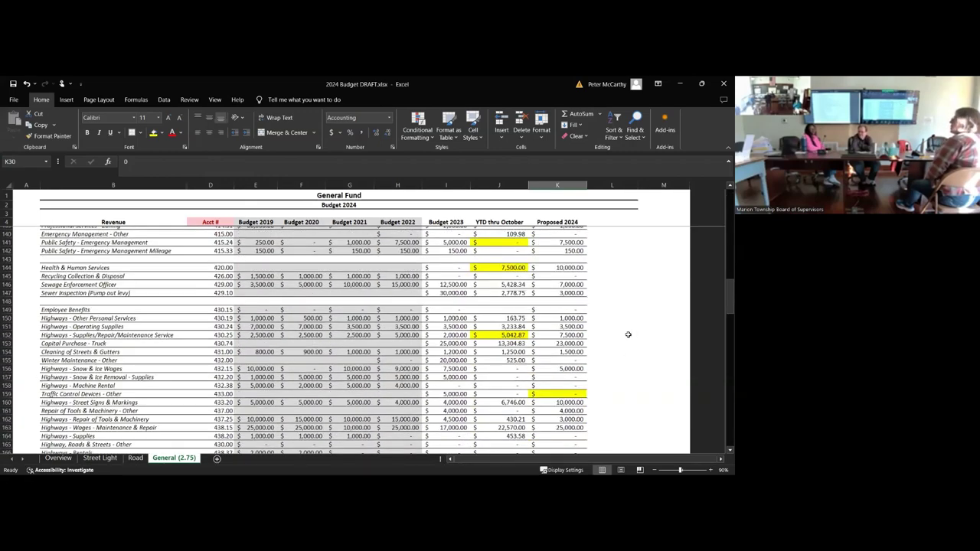
{"action": "scroll", "coordinate": [628, 334], "scroll_direction": "up", "scroll_amount": 1}
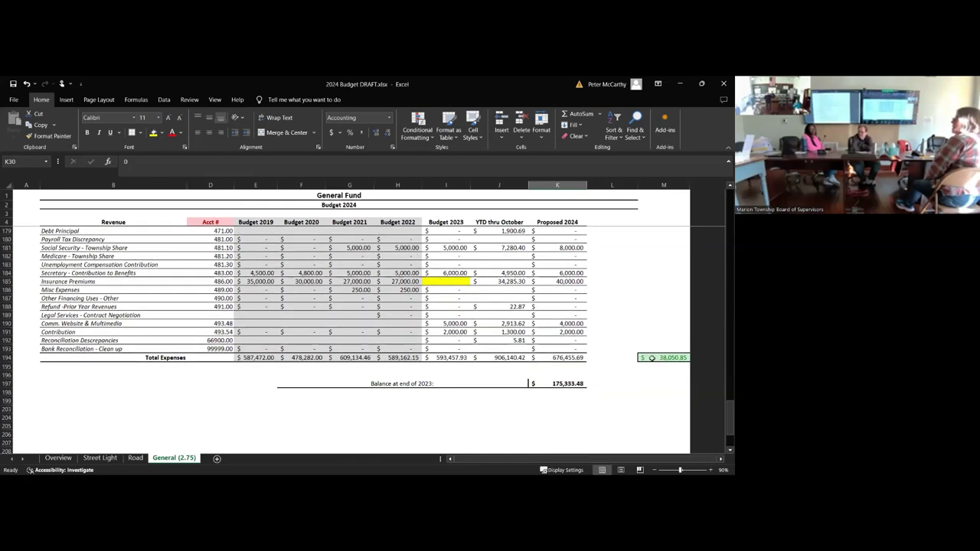
{"action": "left_click", "coordinate": [651, 357]}
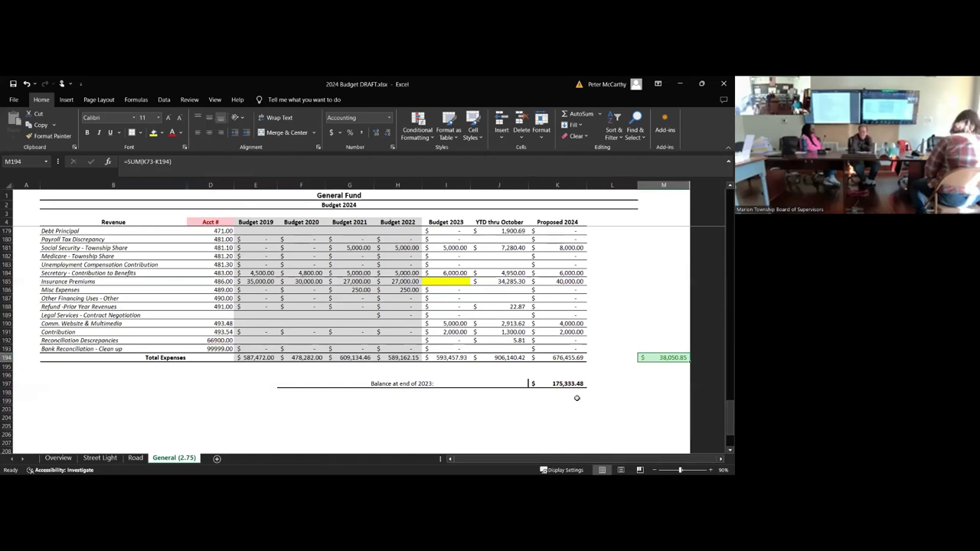
Step: Review the Proposed 2024 expense lines from the highway accounts through Total Expenses and the ending balance
{"action": "scroll", "coordinate": [576, 397], "scroll_direction": "up", "scroll_amount": 3}
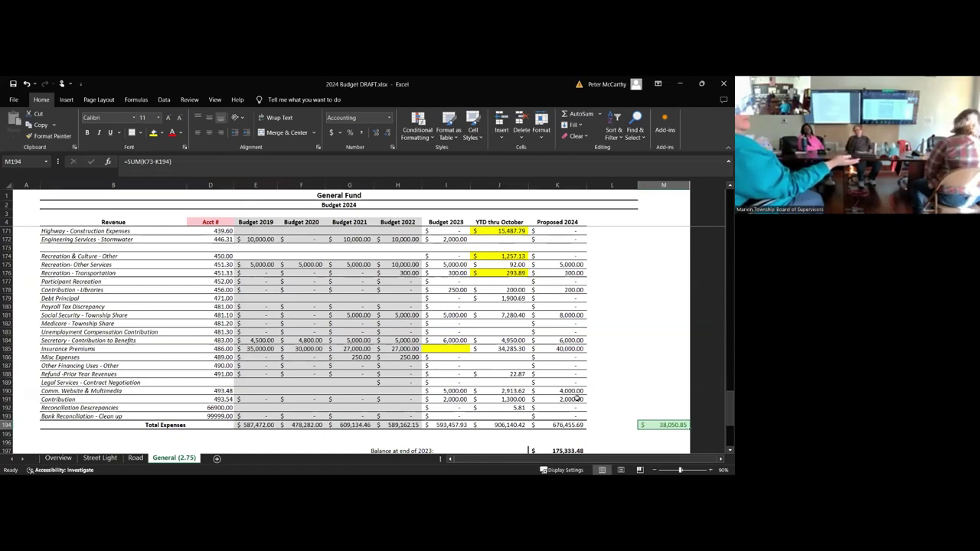
{"action": "scroll", "coordinate": [577, 397], "scroll_direction": "down", "scroll_amount": 1}
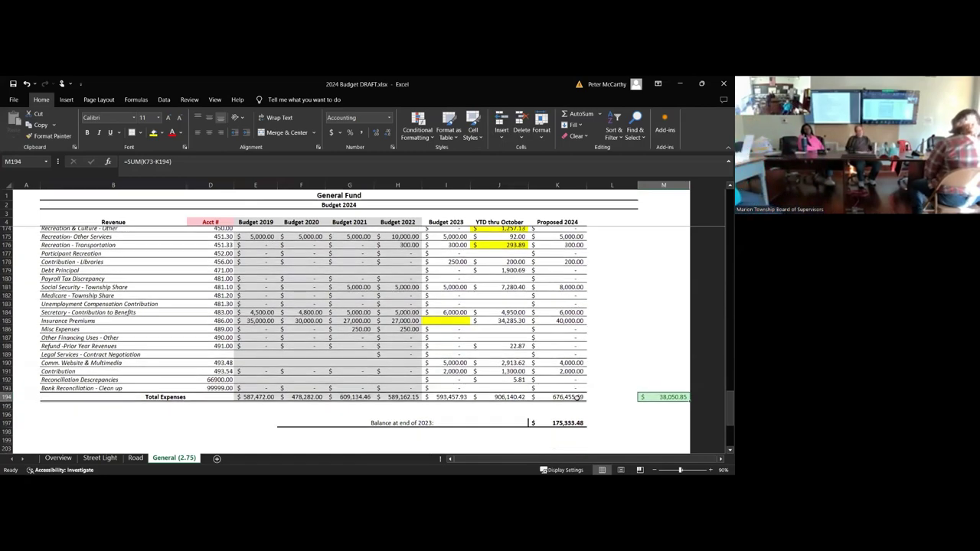
{"action": "scroll", "coordinate": [595, 348], "scroll_direction": "up", "scroll_amount": 7}
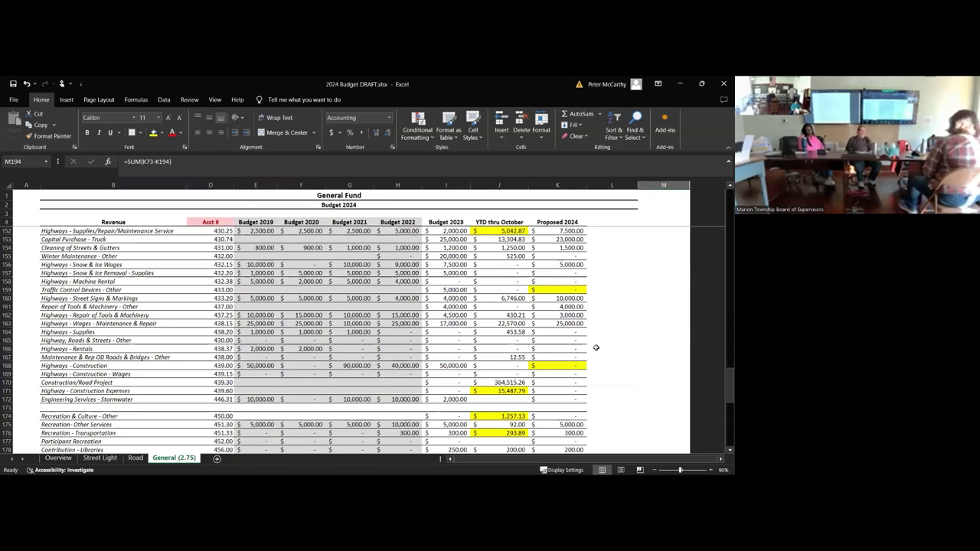
{"action": "scroll", "coordinate": [596, 348], "scroll_direction": "down", "scroll_amount": 5}
{"action": "scroll", "coordinate": [595, 348], "scroll_direction": "down", "scroll_amount": 3}
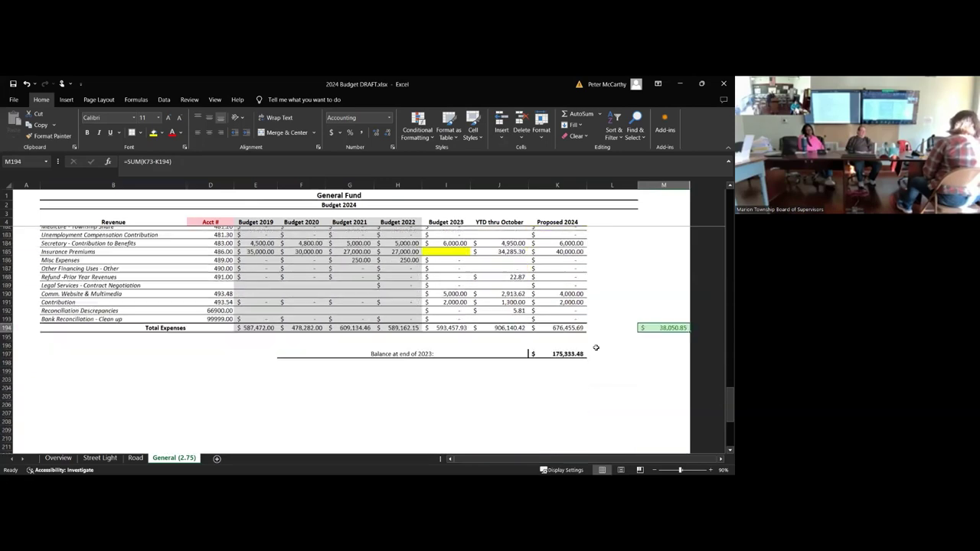
{"action": "scroll", "coordinate": [596, 347], "scroll_direction": "up", "scroll_amount": 2}
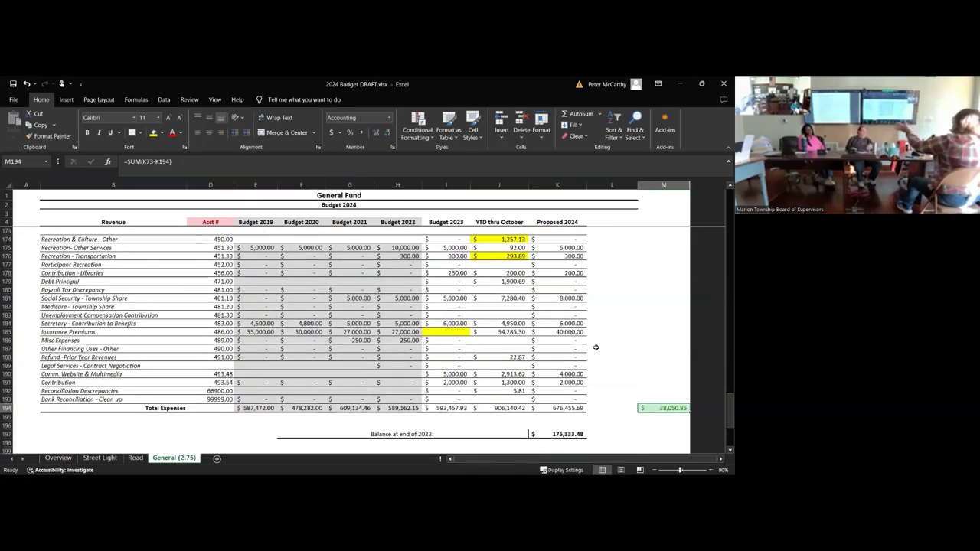
{"action": "scroll", "coordinate": [595, 347], "scroll_direction": "up", "scroll_amount": 2}
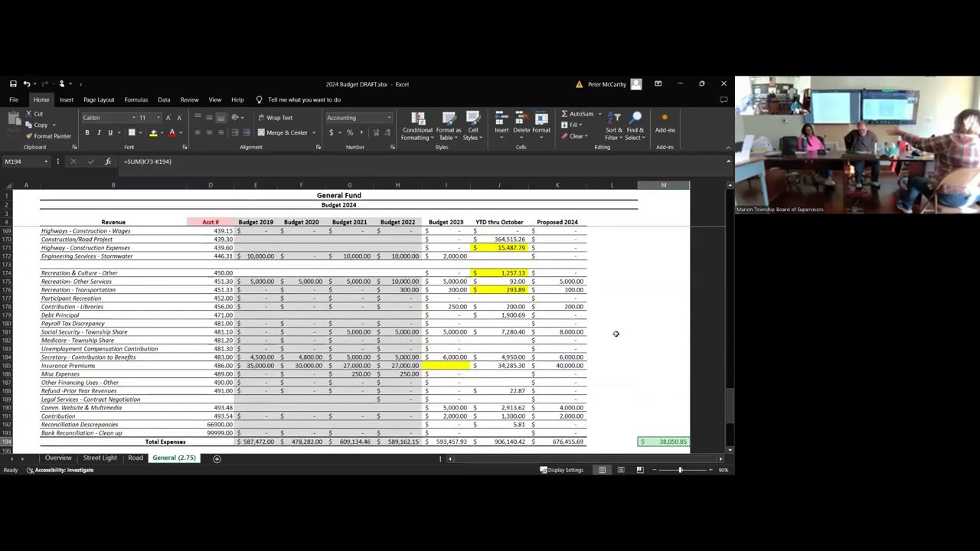
{"action": "scroll", "coordinate": [618, 333], "scroll_direction": "up", "scroll_amount": 2}
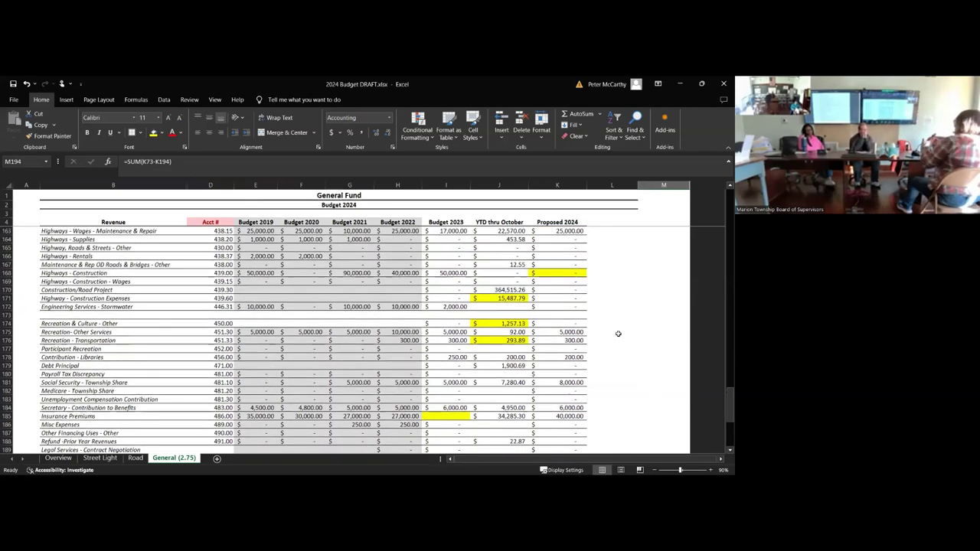
{"action": "scroll", "coordinate": [617, 334], "scroll_direction": "up", "scroll_amount": 2}
{"action": "scroll", "coordinate": [617, 334], "scroll_direction": "down", "scroll_amount": 7}
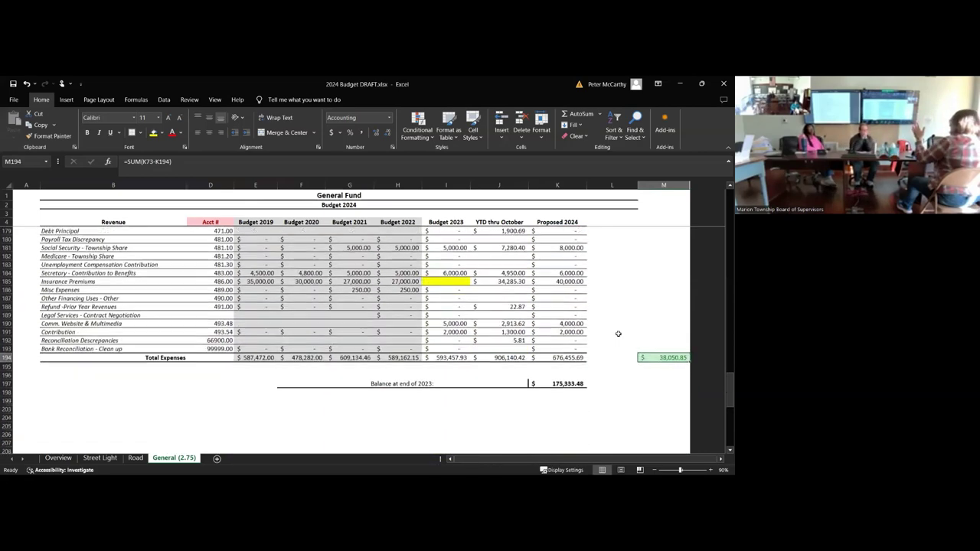
{"action": "scroll", "coordinate": [617, 334], "scroll_direction": "up", "scroll_amount": 1}
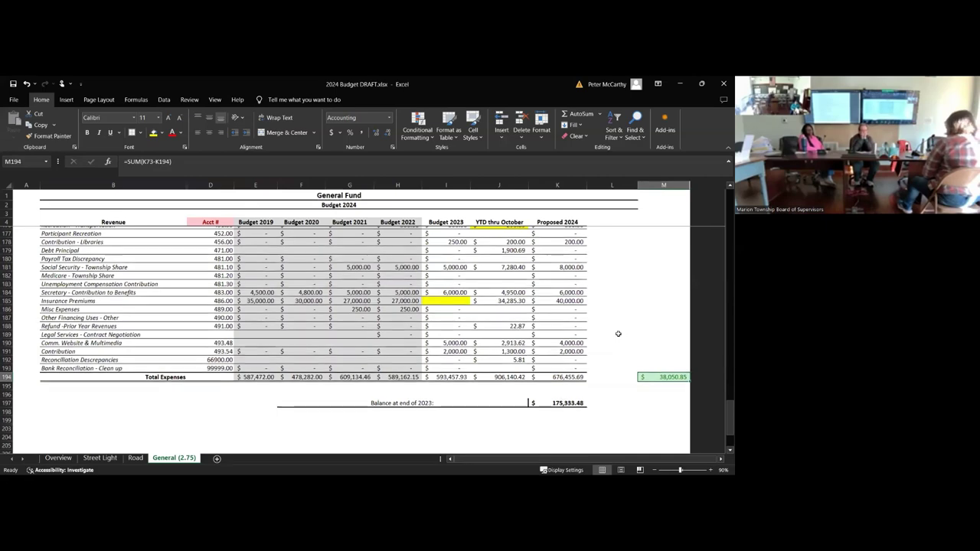
{"action": "scroll", "coordinate": [618, 334], "scroll_direction": "up", "scroll_amount": 1}
{"action": "scroll", "coordinate": [617, 334], "scroll_direction": "up", "scroll_amount": 7}
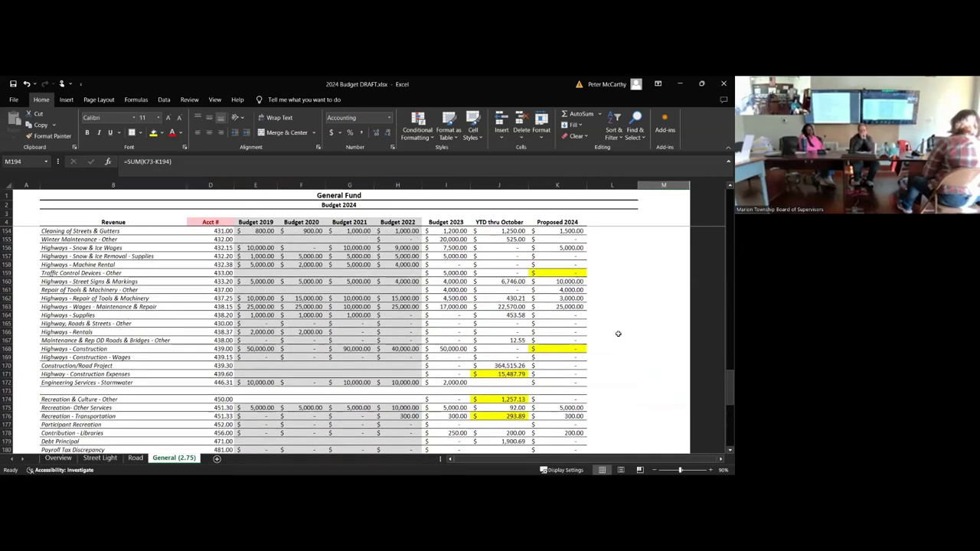
Step: Inspect the Proposed 2024 cells for Highways - Construction, Capital Purchase - Truck and Police - Other Services, then review the engineering, building and secretary expenses
{"action": "left_click", "coordinate": [557, 355]}
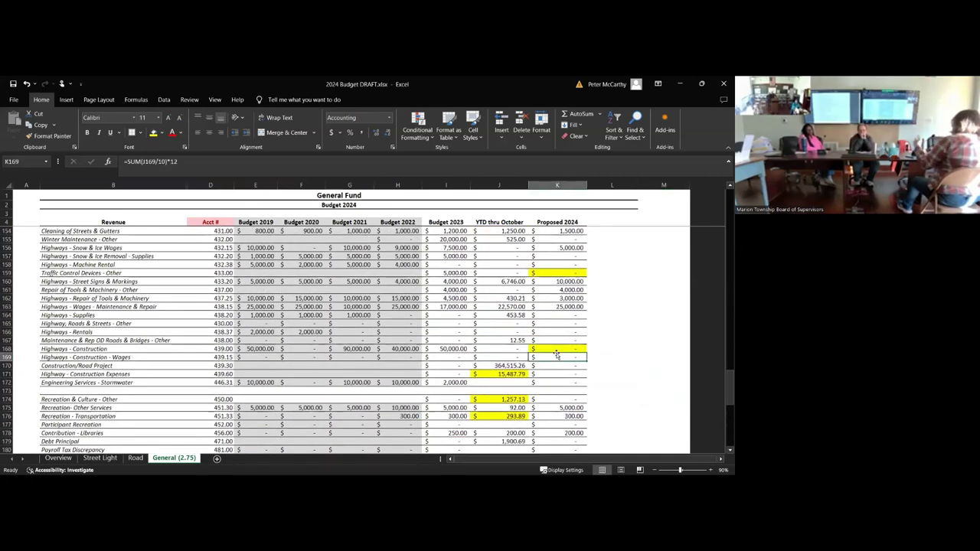
{"action": "left_click", "coordinate": [566, 347]}
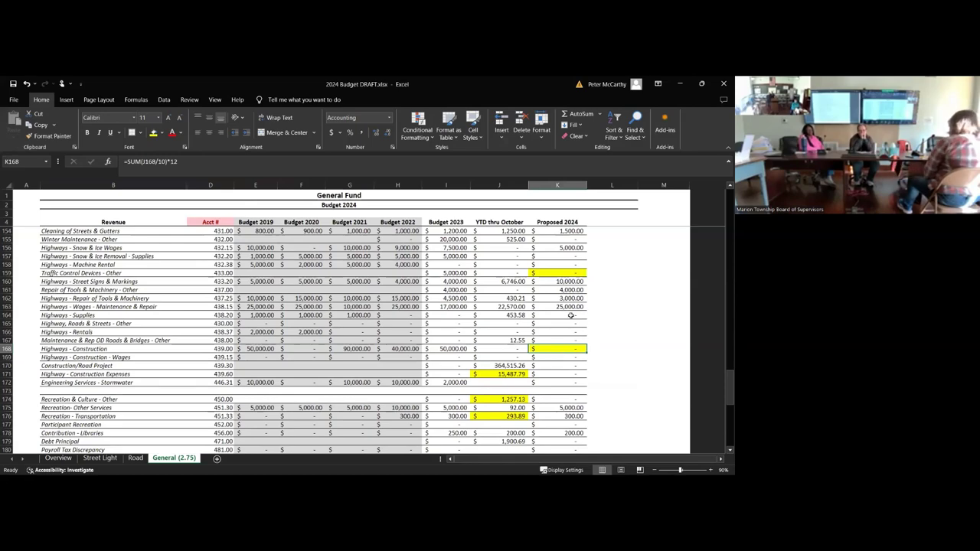
{"action": "scroll", "coordinate": [570, 314], "scroll_direction": "up", "scroll_amount": 2}
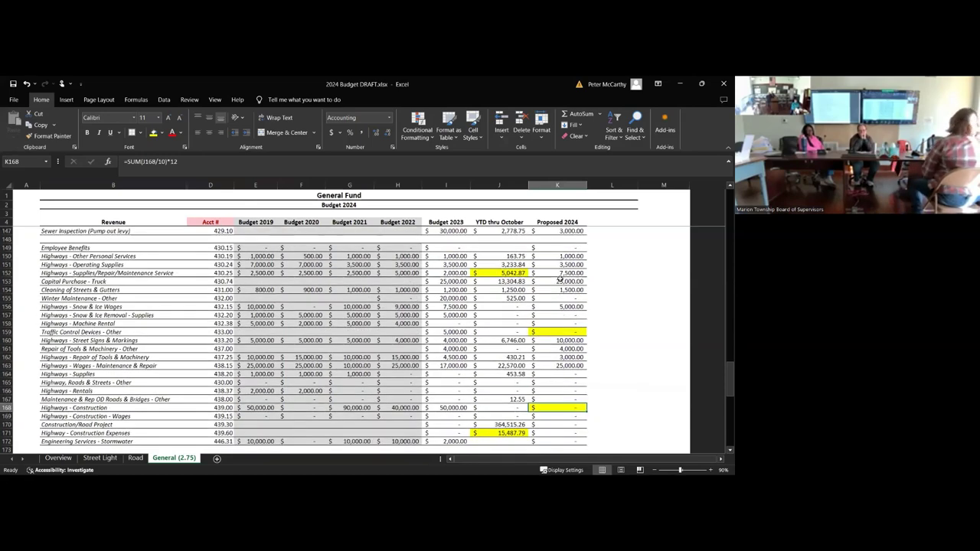
{"action": "left_click", "coordinate": [559, 281]}
{"action": "scroll", "coordinate": [559, 280], "scroll_direction": "up", "scroll_amount": 1}
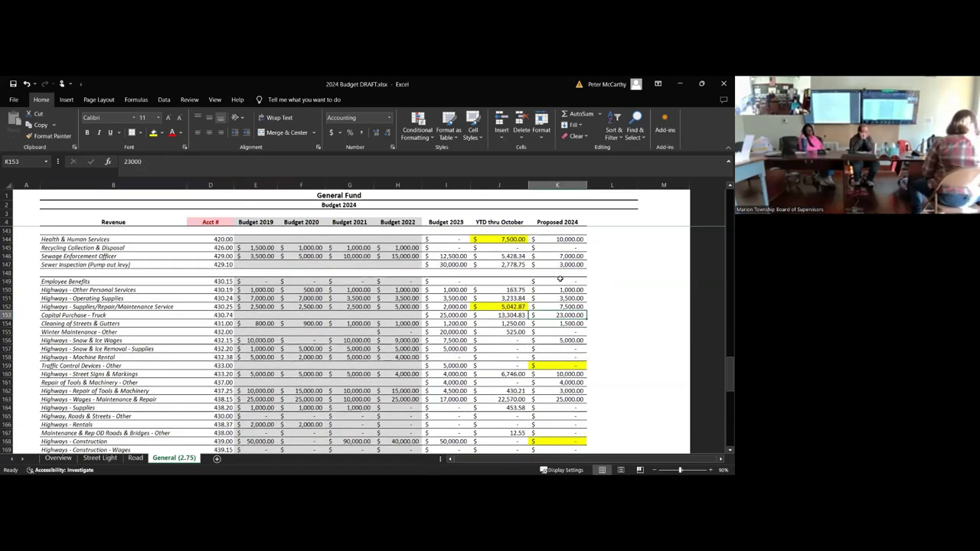
{"action": "scroll", "coordinate": [560, 280], "scroll_direction": "up", "scroll_amount": 3}
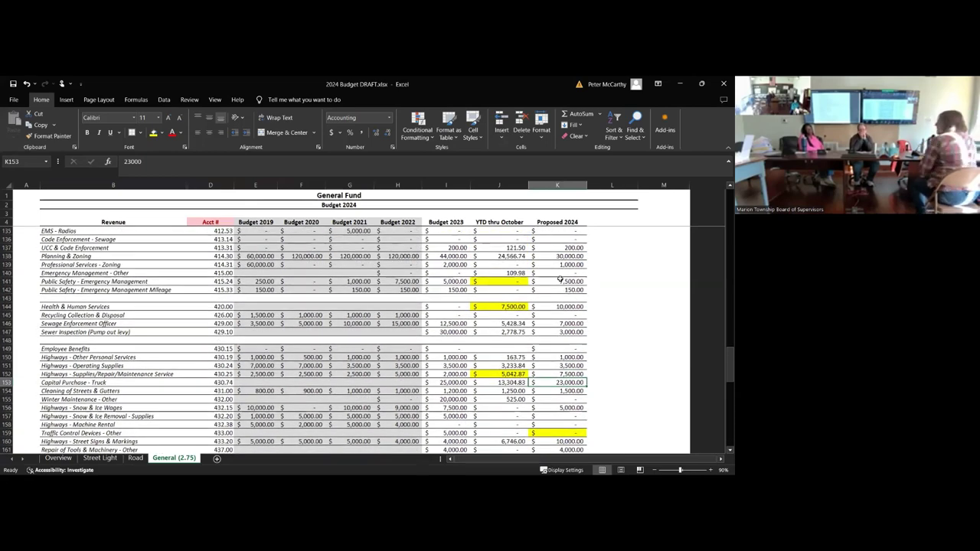
{"action": "scroll", "coordinate": [560, 280], "scroll_direction": "up", "scroll_amount": 3}
{"action": "scroll", "coordinate": [560, 280], "scroll_direction": "up", "scroll_amount": 1}
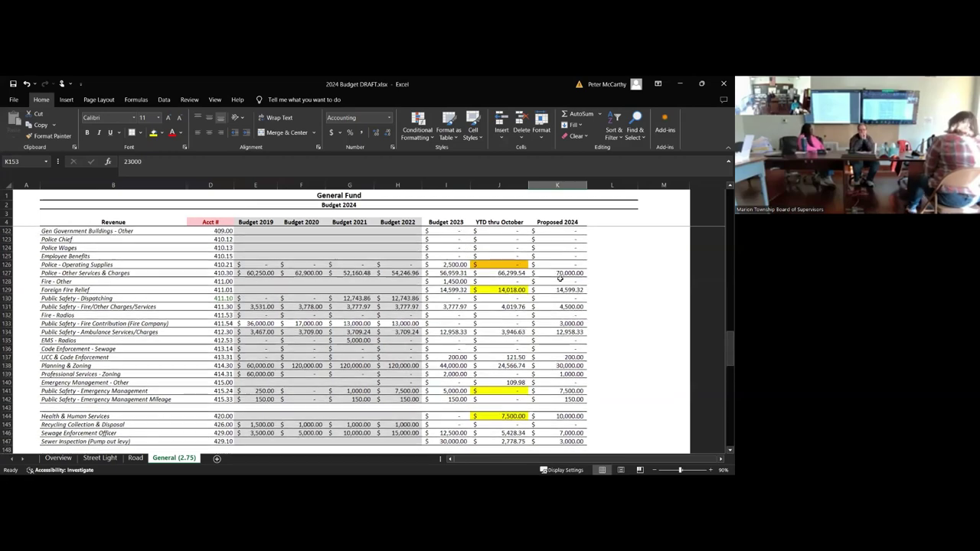
{"action": "left_click", "coordinate": [573, 274]}
{"action": "scroll", "coordinate": [572, 276], "scroll_direction": "up", "scroll_amount": 4}
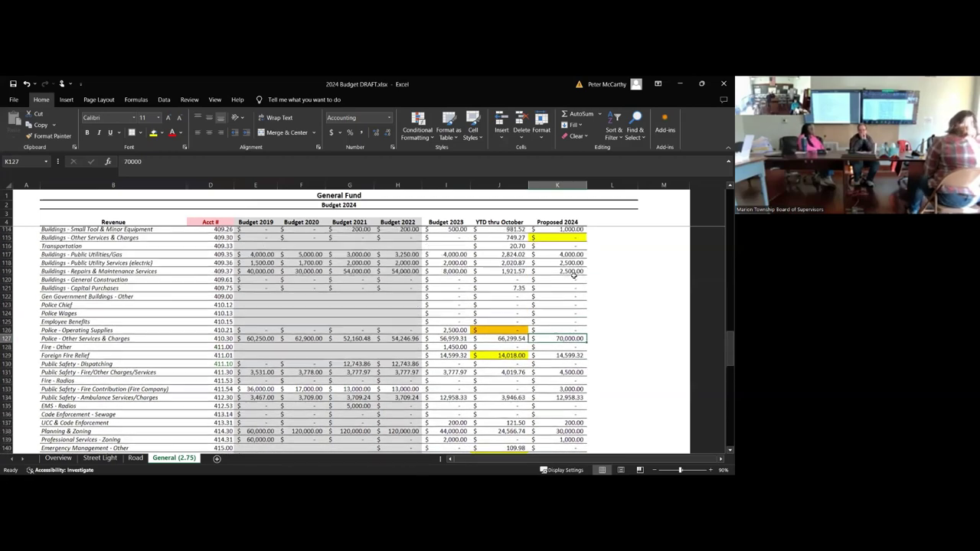
{"action": "scroll", "coordinate": [572, 275], "scroll_direction": "up", "scroll_amount": 6}
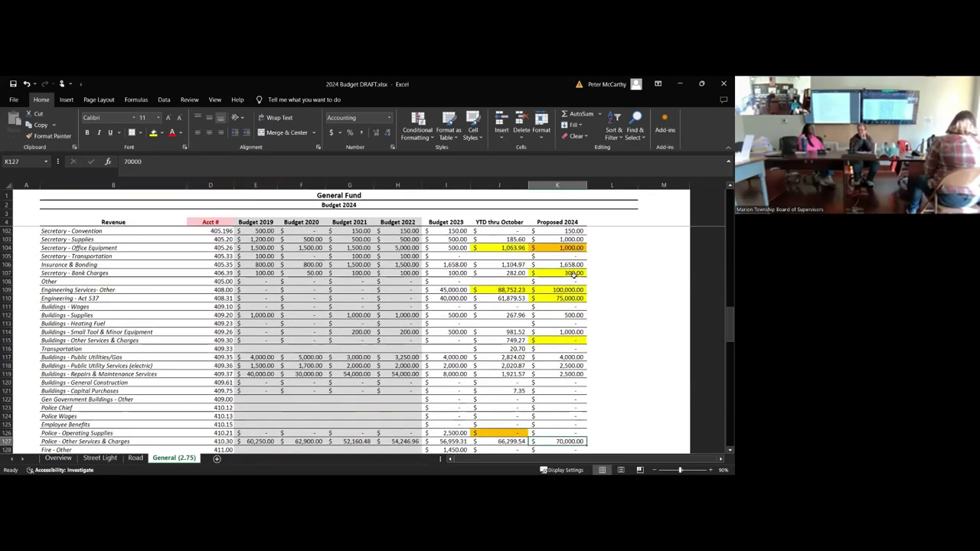
{"action": "scroll", "coordinate": [572, 274], "scroll_direction": "up", "scroll_amount": 1}
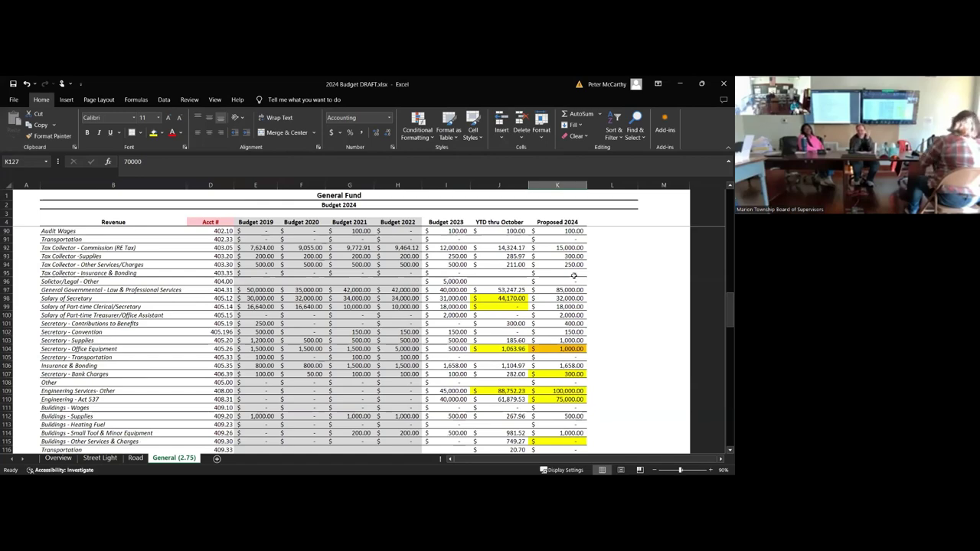
Step: Review the General Fund expense lines down to Total Expenses and inspect the revenue-minus-expenses formula and the Proposed 2024 cell for Misc Expenses
{"action": "scroll", "coordinate": [573, 276], "scroll_direction": "up", "scroll_amount": 4}
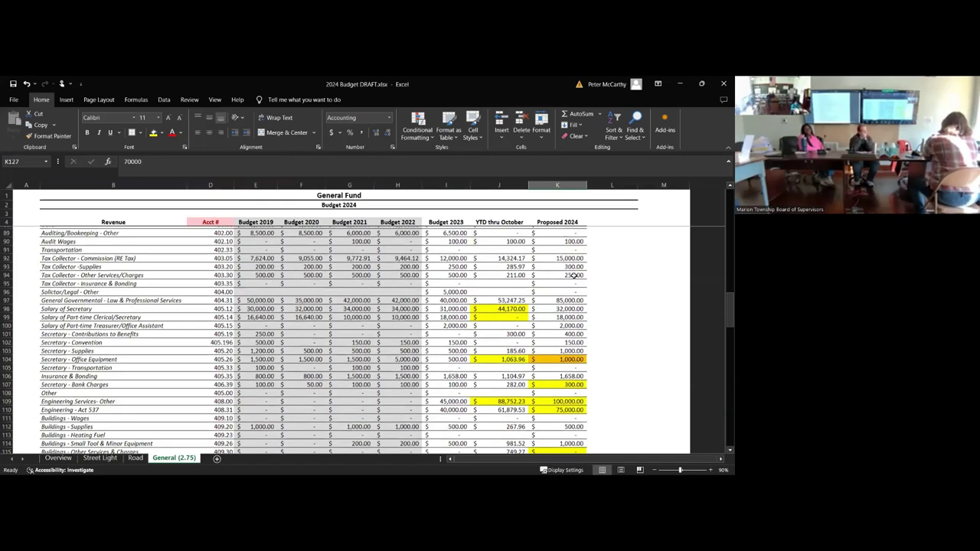
{"action": "scroll", "coordinate": [572, 276], "scroll_direction": "up", "scroll_amount": 2}
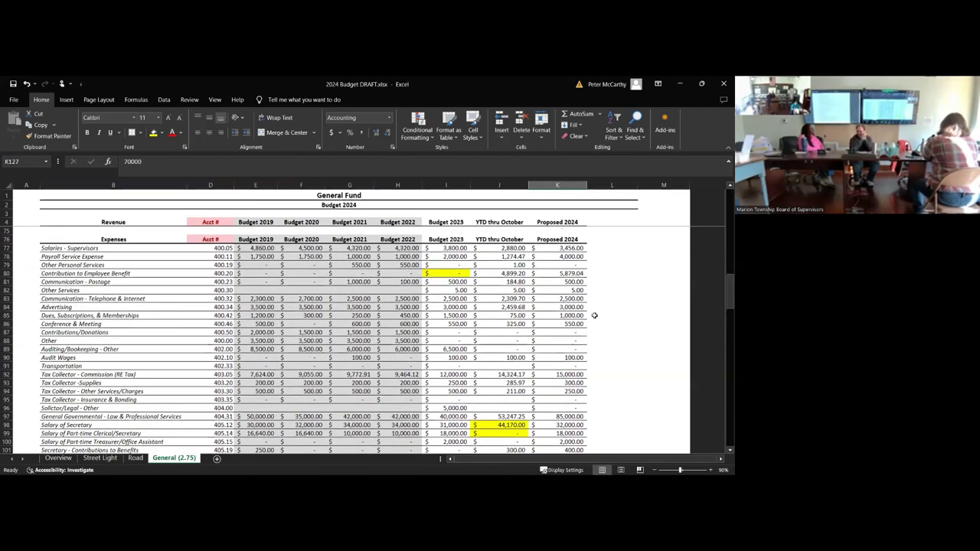
{"action": "scroll", "coordinate": [596, 288], "scroll_direction": "down", "scroll_amount": 4}
{"action": "scroll", "coordinate": [593, 297], "scroll_direction": "down", "scroll_amount": 19}
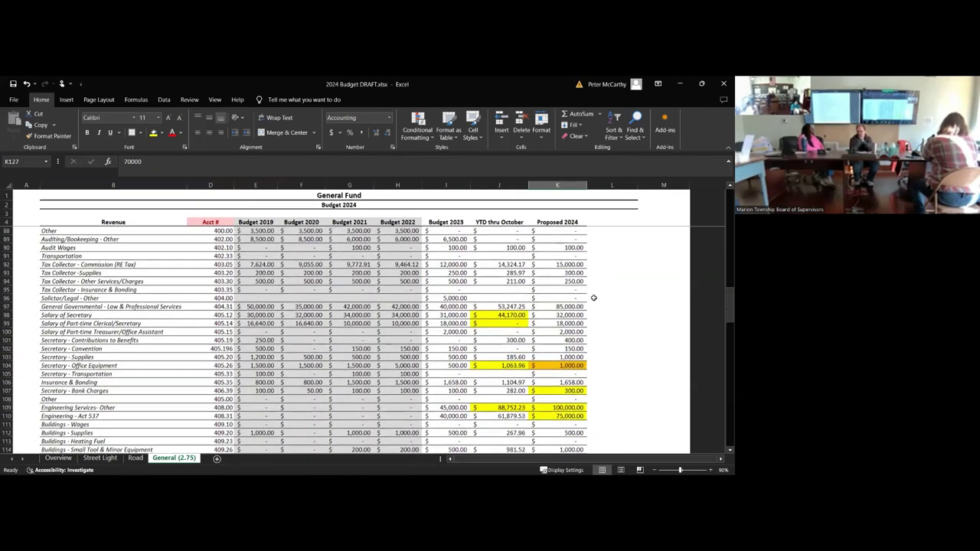
{"action": "scroll", "coordinate": [593, 296], "scroll_direction": "down", "scroll_amount": 10}
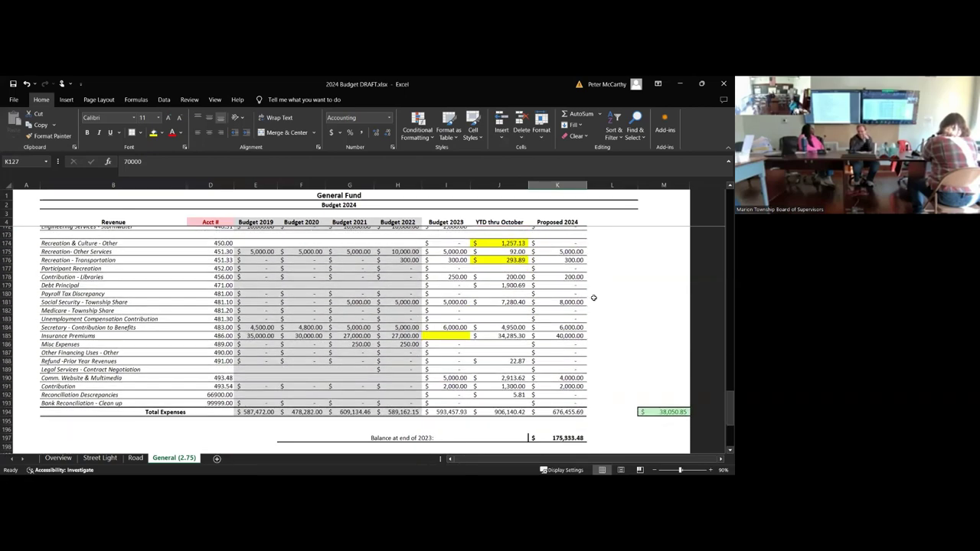
{"action": "scroll", "coordinate": [593, 297], "scroll_direction": "up", "scroll_amount": 4}
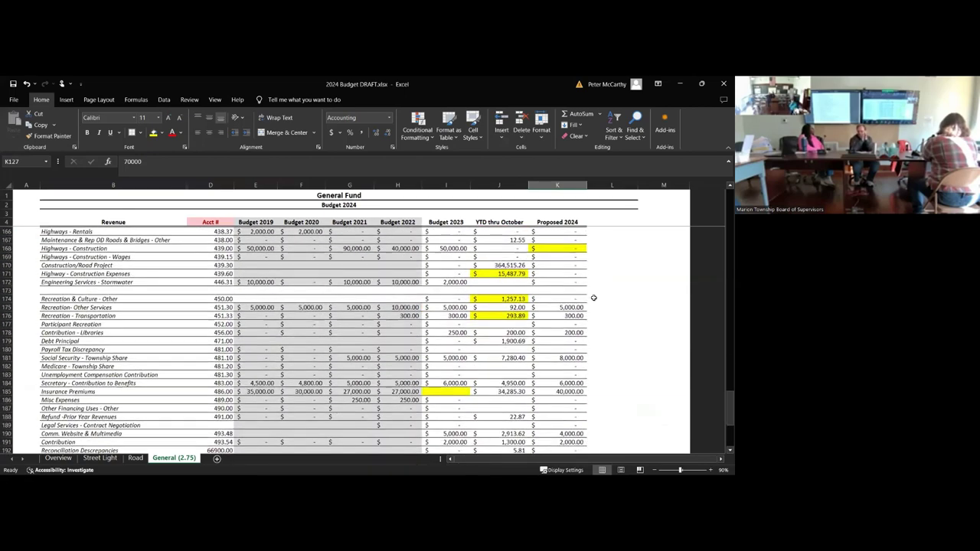
{"action": "scroll", "coordinate": [593, 296], "scroll_direction": "up", "scroll_amount": 4}
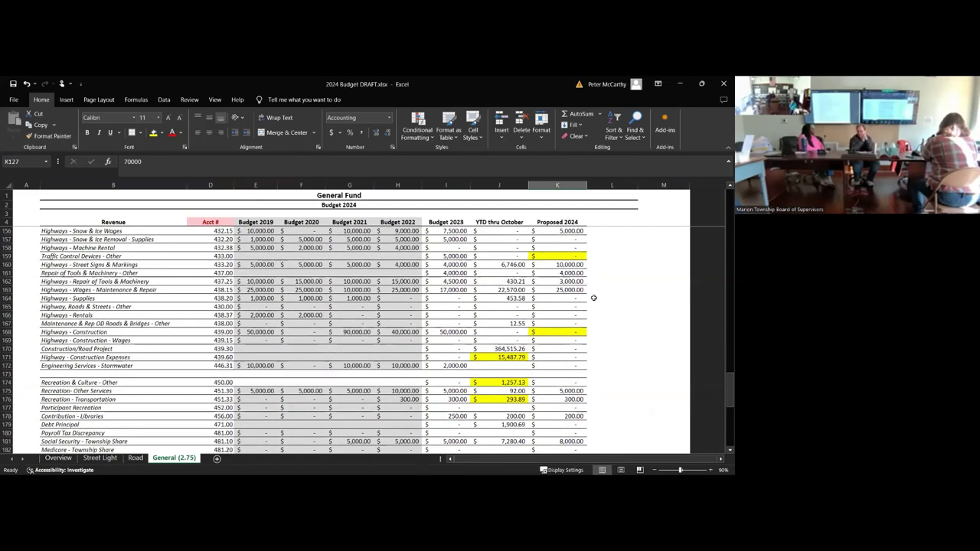
{"action": "scroll", "coordinate": [593, 297], "scroll_direction": "down", "scroll_amount": 8}
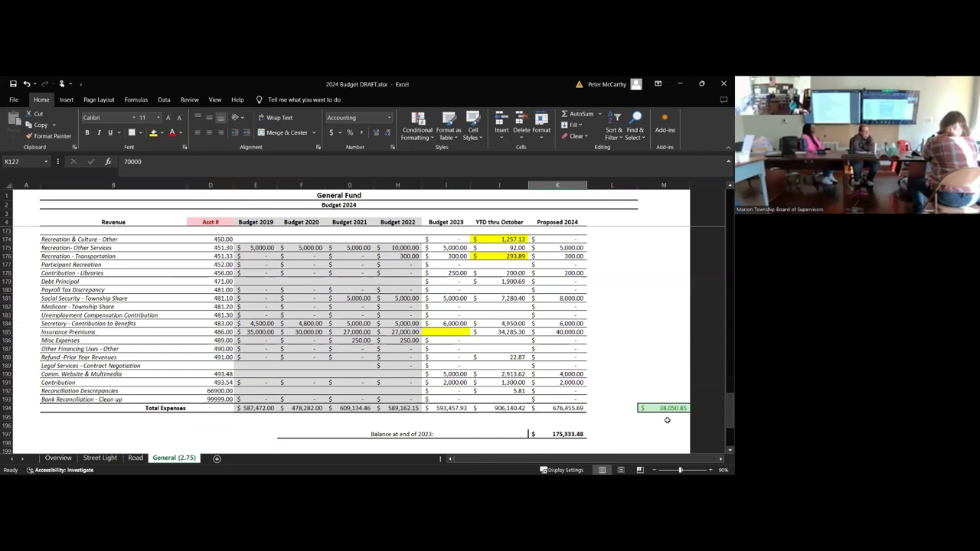
{"action": "left_click", "coordinate": [663, 408]}
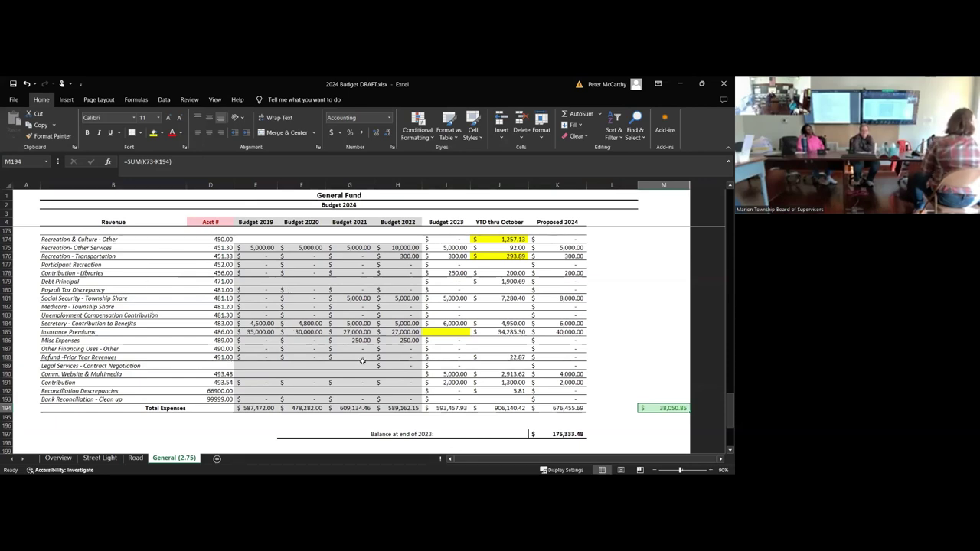
{"action": "left_click", "coordinate": [566, 340]}
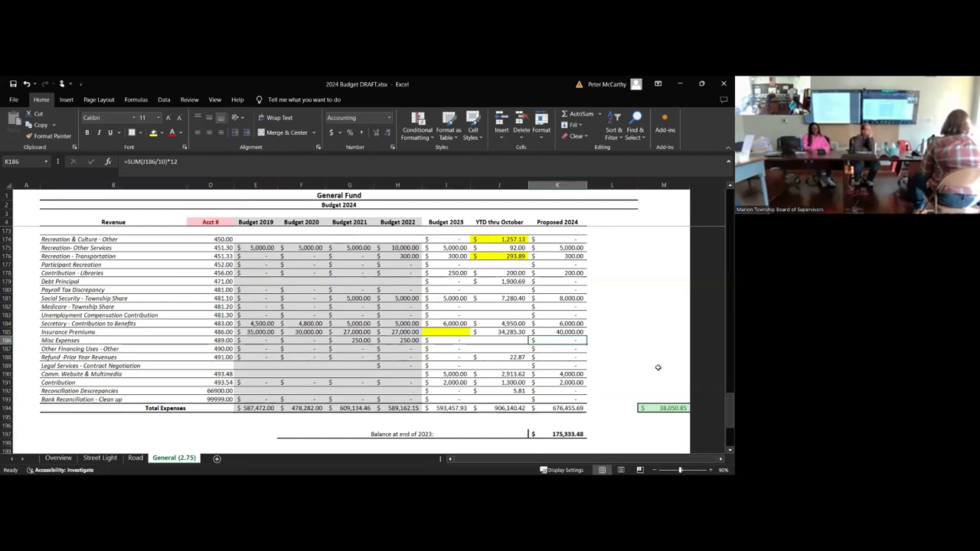
Step: Review the General Fund back up from the highway accounts through Total Revenue to the fines, grants and permit revenue lines
{"action": "scroll", "coordinate": [656, 352], "scroll_direction": "up", "scroll_amount": 3}
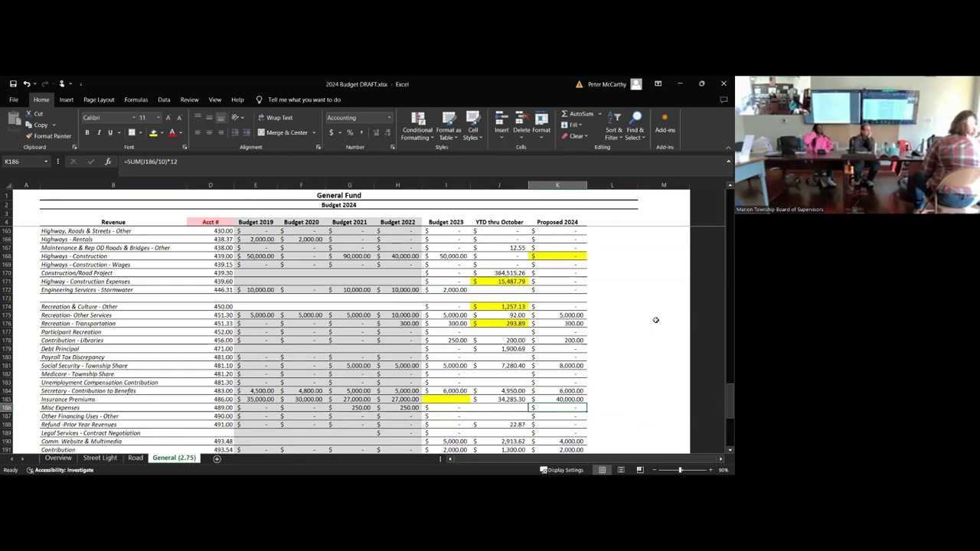
{"action": "scroll", "coordinate": [655, 320], "scroll_direction": "up", "scroll_amount": 2}
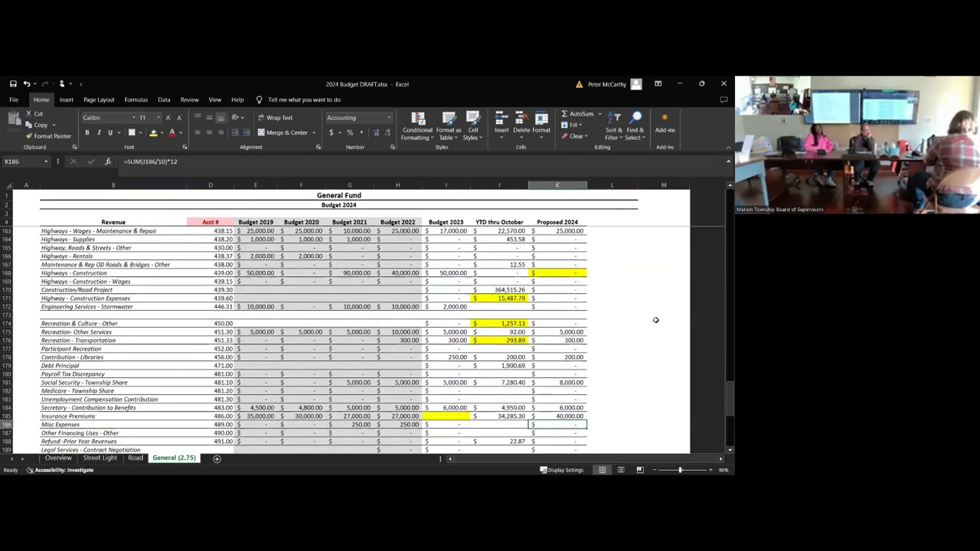
{"action": "scroll", "coordinate": [655, 320], "scroll_direction": "up", "scroll_amount": 3}
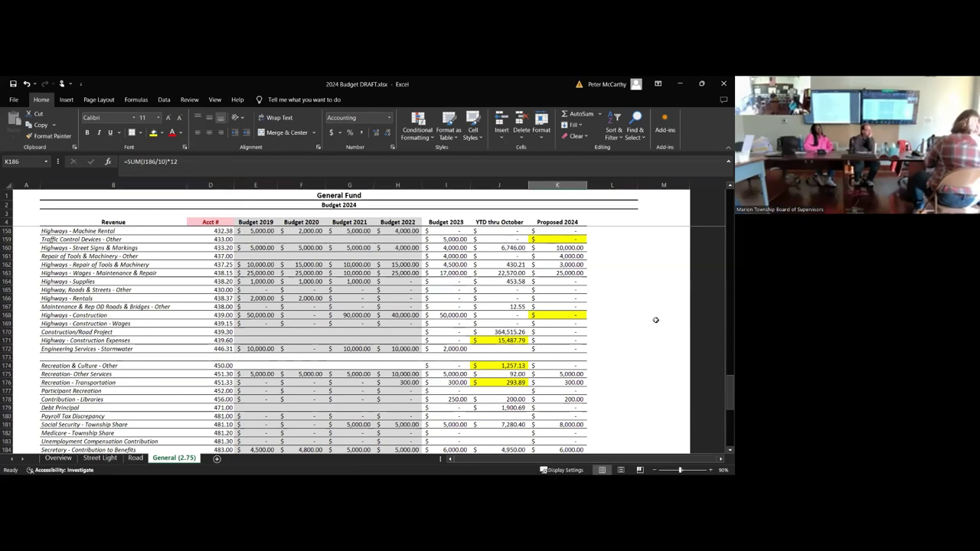
{"action": "scroll", "coordinate": [655, 320], "scroll_direction": "up", "scroll_amount": 18}
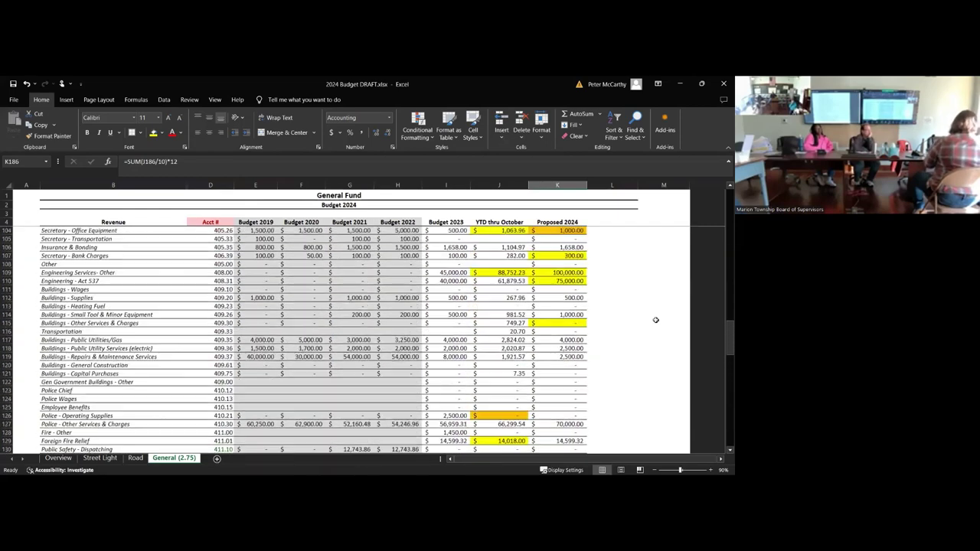
{"action": "scroll", "coordinate": [655, 320], "scroll_direction": "up", "scroll_amount": 12}
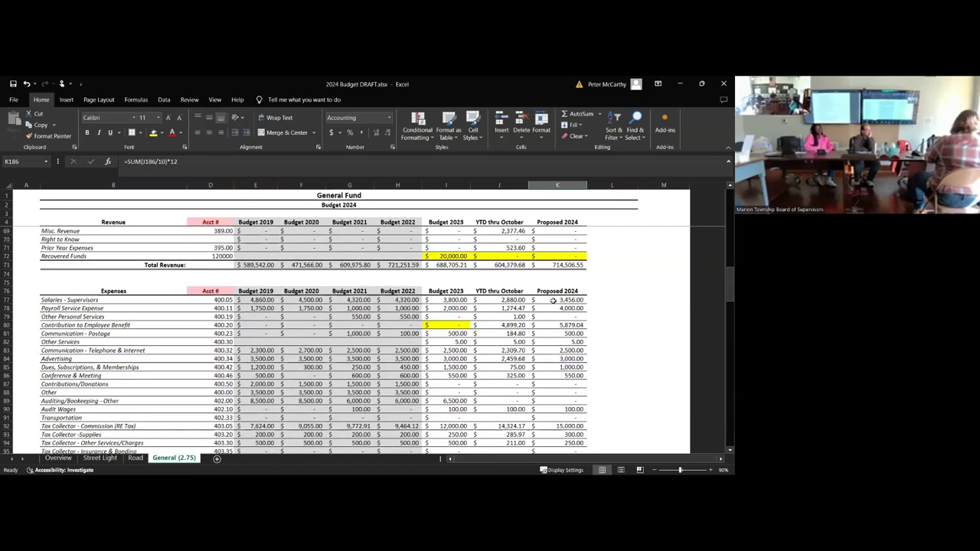
{"action": "scroll", "coordinate": [552, 300], "scroll_direction": "up", "scroll_amount": 4}
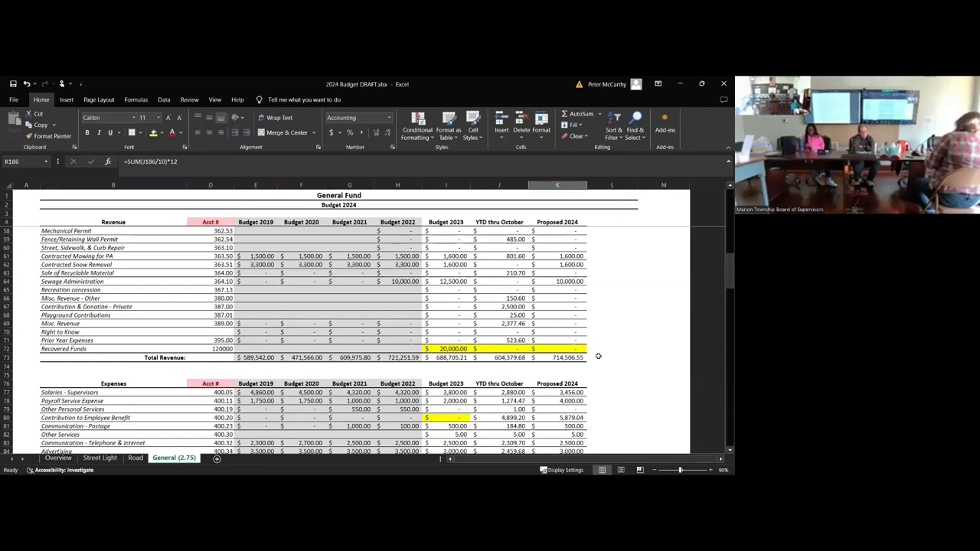
{"action": "scroll", "coordinate": [598, 356], "scroll_direction": "up", "scroll_amount": 3}
{"action": "scroll", "coordinate": [597, 356], "scroll_direction": "up", "scroll_amount": 15}
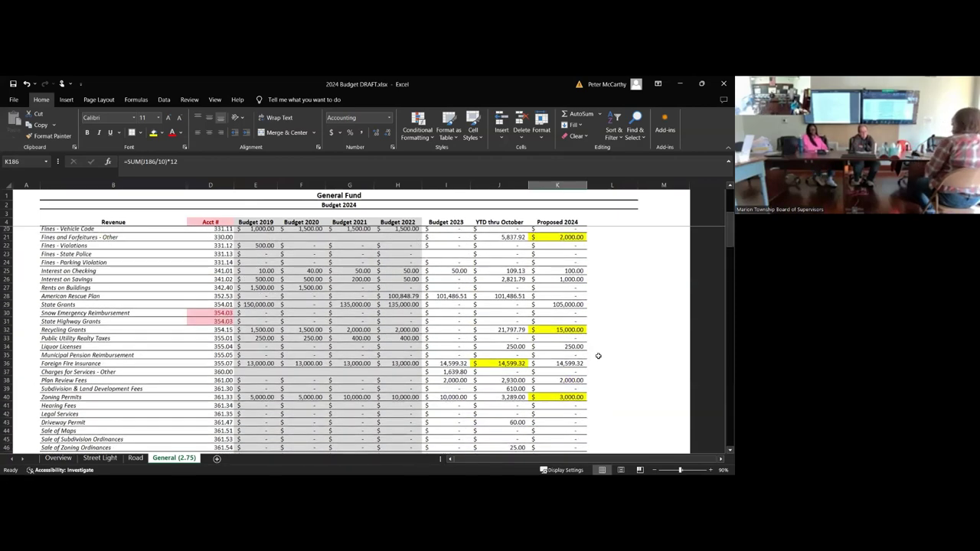
Step: Set the Proposed 2024 amount for Misc Expenses to 38,050 and check the revenue-minus-expenses difference beside Total Expenses
{"action": "scroll", "coordinate": [591, 287], "scroll_direction": "down", "scroll_amount": 20}
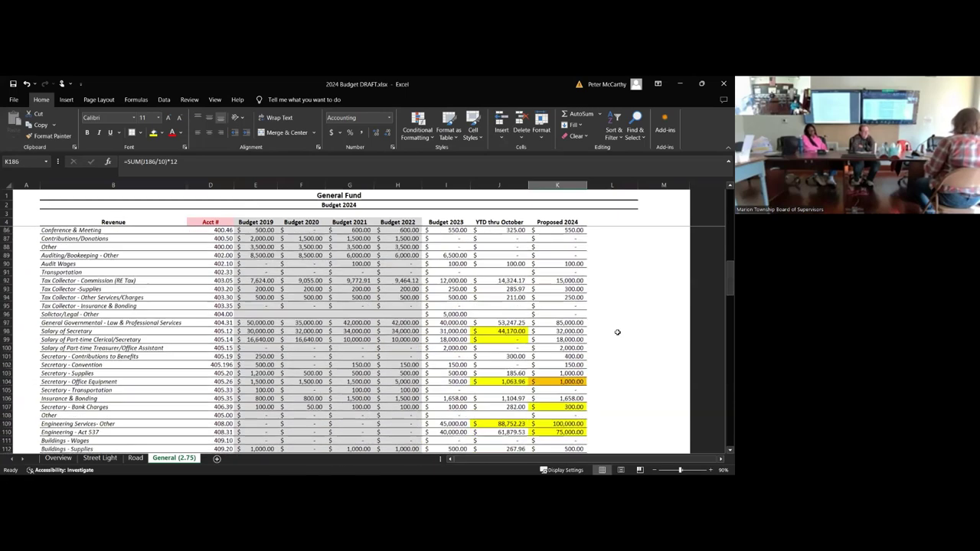
{"action": "scroll", "coordinate": [616, 333], "scroll_direction": "down", "scroll_amount": 17}
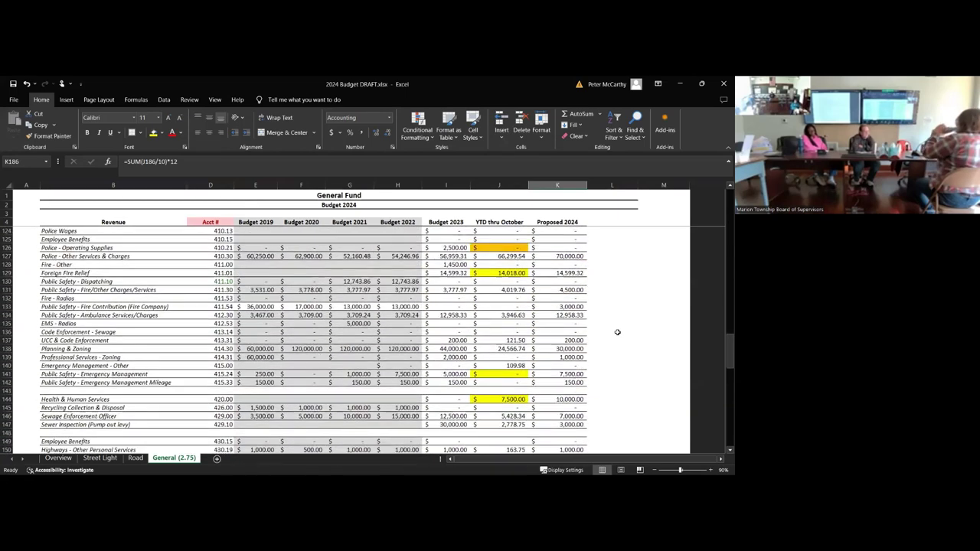
{"action": "scroll", "coordinate": [617, 332], "scroll_direction": "down", "scroll_amount": 12}
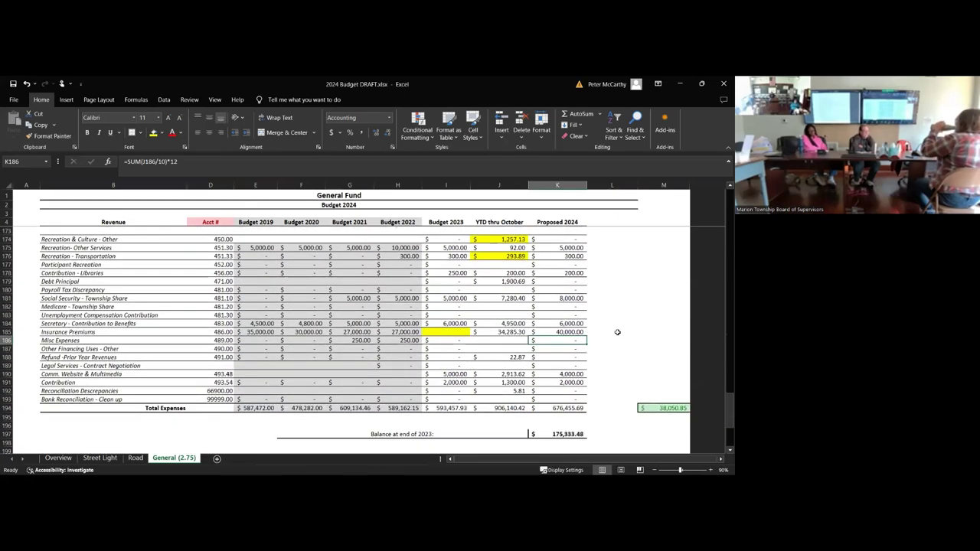
{"action": "scroll", "coordinate": [617, 332], "scroll_direction": "down", "scroll_amount": 1}
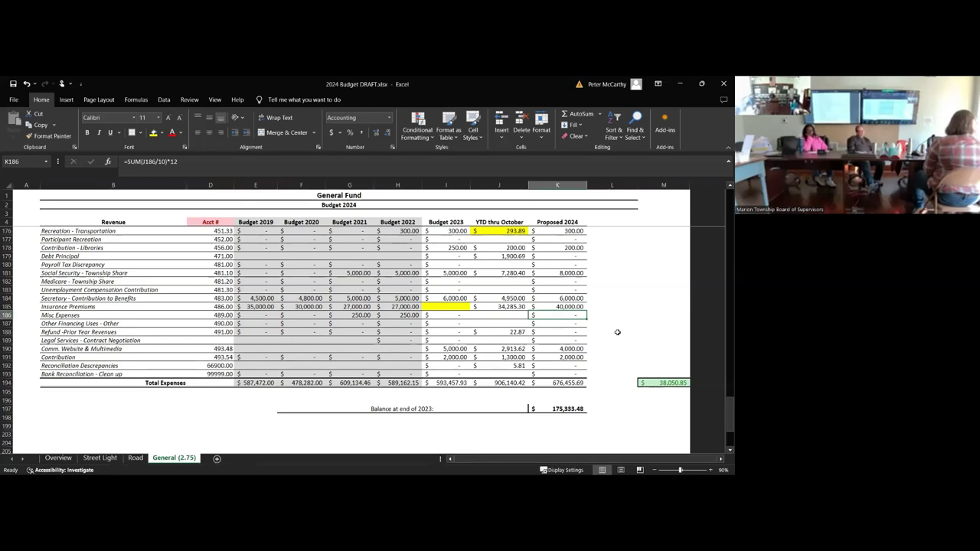
{"action": "left_click", "coordinate": [668, 383]}
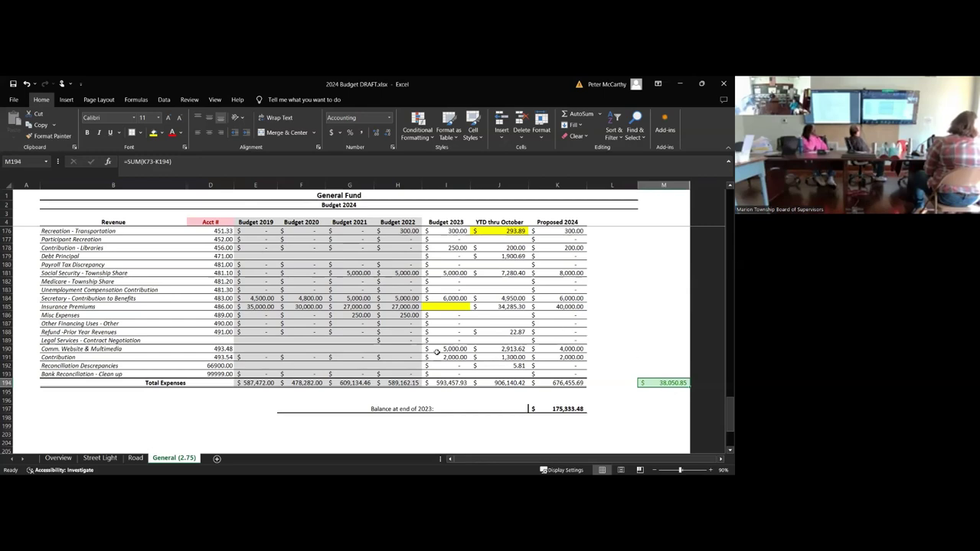
{"action": "left_click_drag", "start_coordinate": [99, 315], "coordinate": [365, 316]}
{"action": "left_click", "coordinate": [570, 315]}
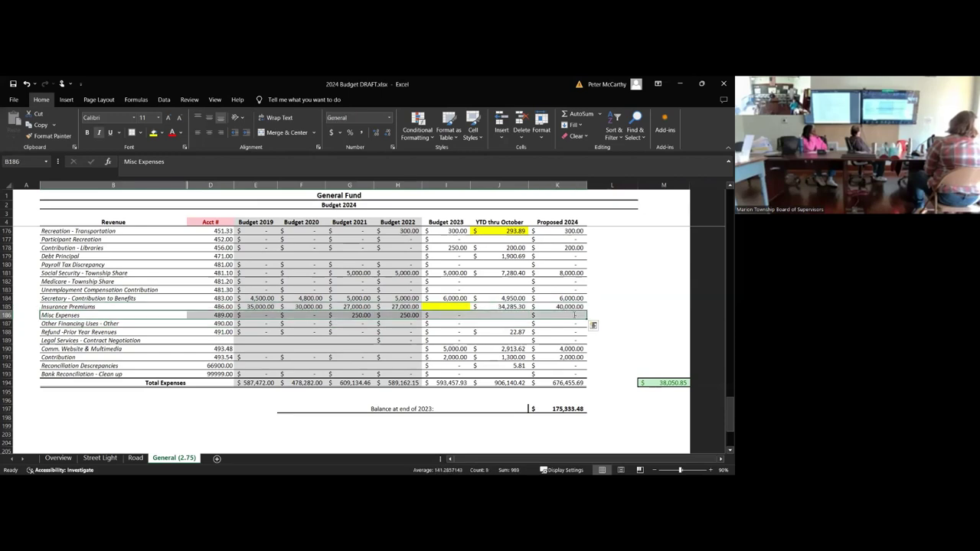
{"action": "double_click", "coordinate": [572, 314]}
{"action": "key", "text": "Escape"}
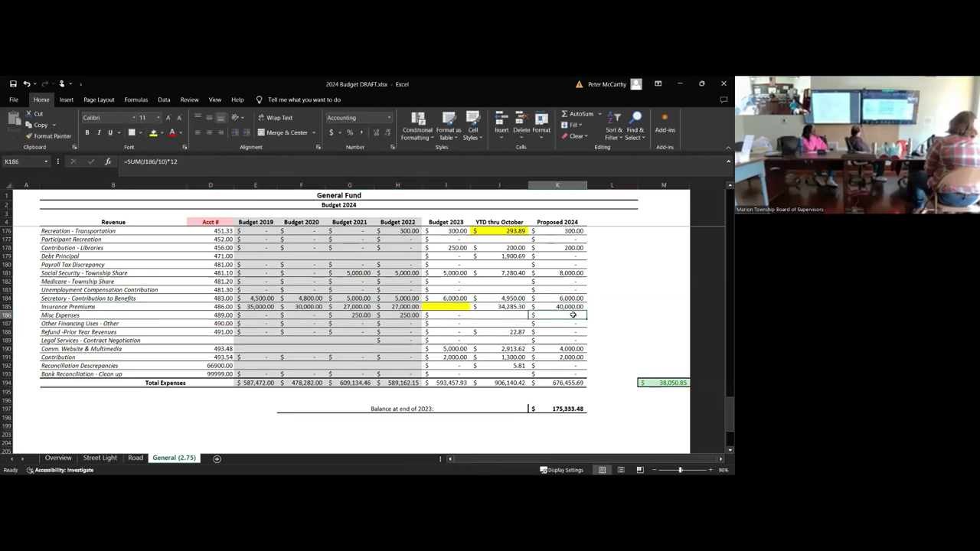
{"action": "type", "text": "38,050"}
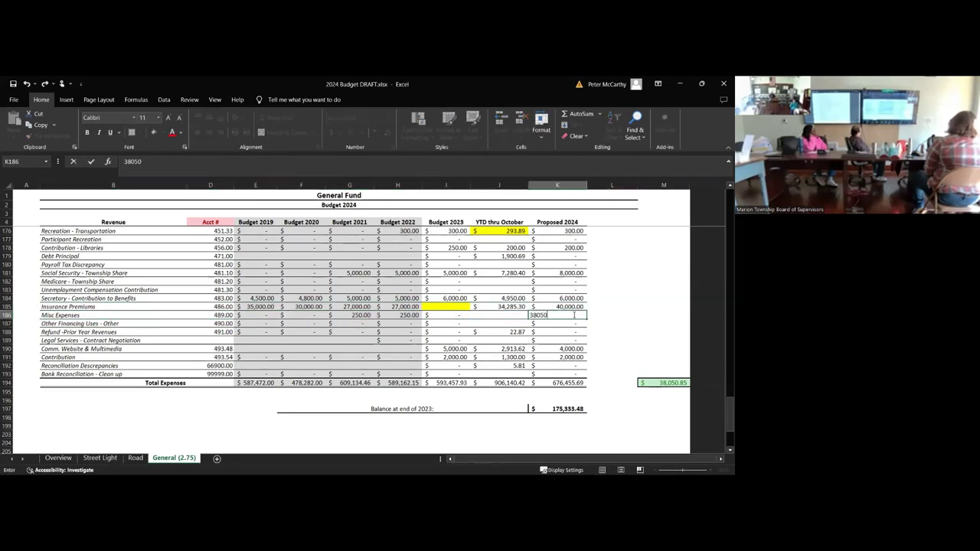
{"action": "key", "text": "Return"}
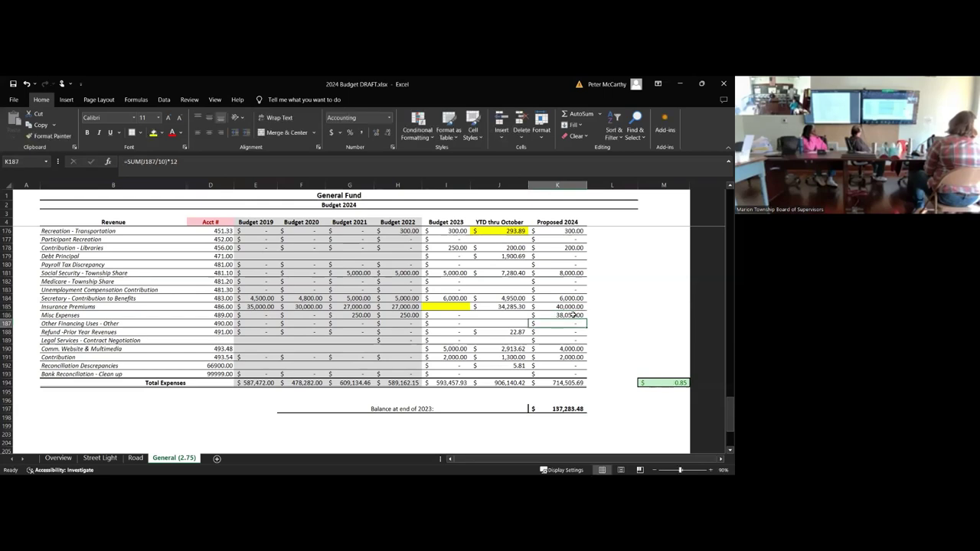
{"action": "left_click", "coordinate": [662, 382]}
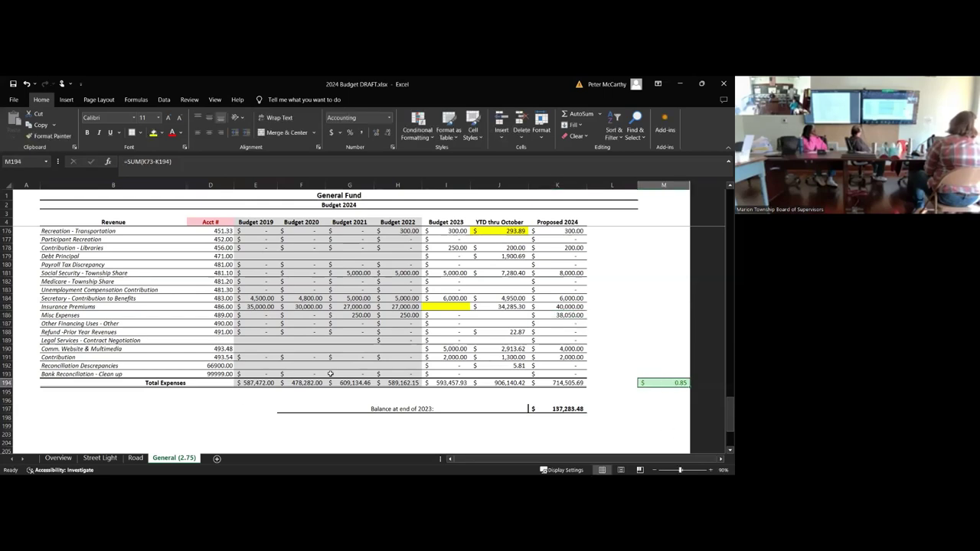
Step: Open the Road sheet and inspect the State Fund's Liquid Fuels Allocation, Turnback Allocation and remaining Proposed 2024 revenue lines through Total Revenue
{"action": "left_click", "coordinate": [135, 458]}
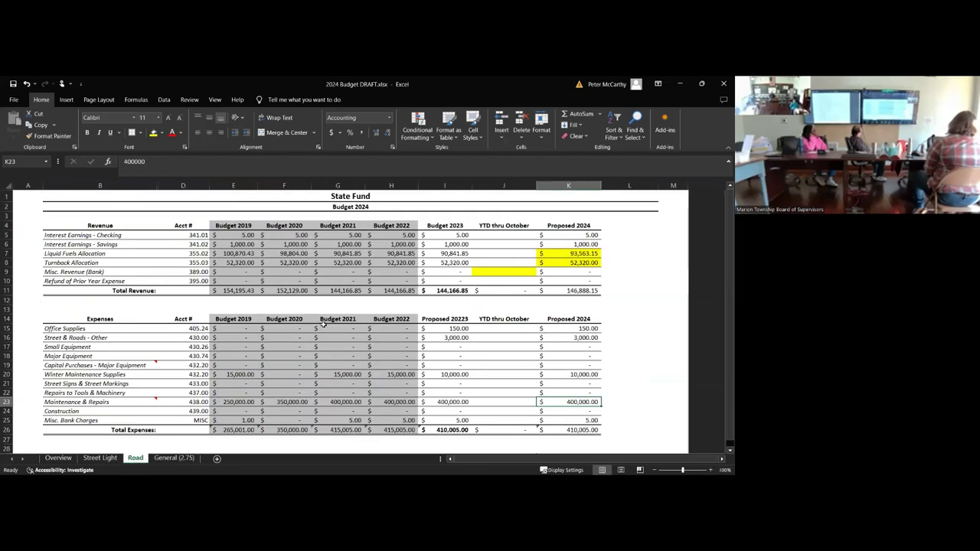
{"action": "left_click", "coordinate": [474, 245]}
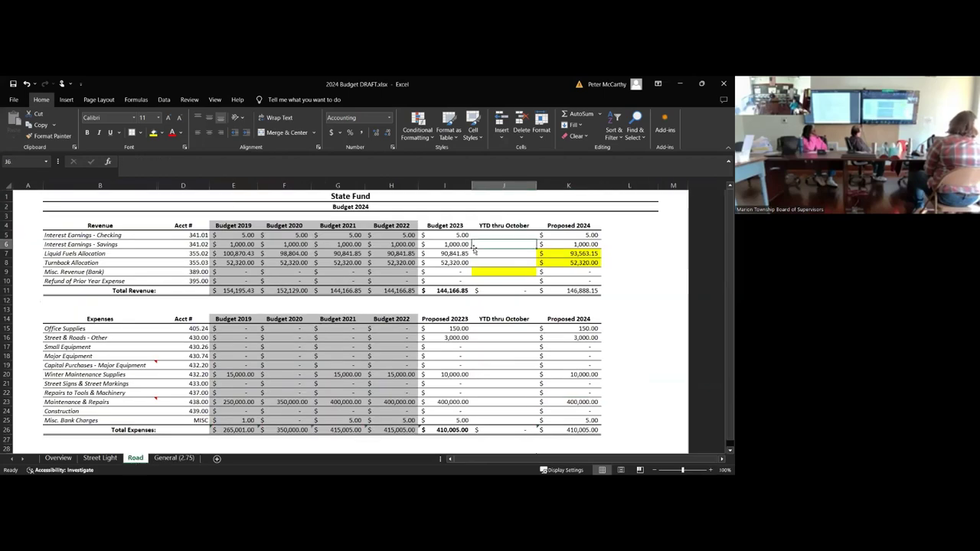
{"action": "left_click", "coordinate": [470, 250]}
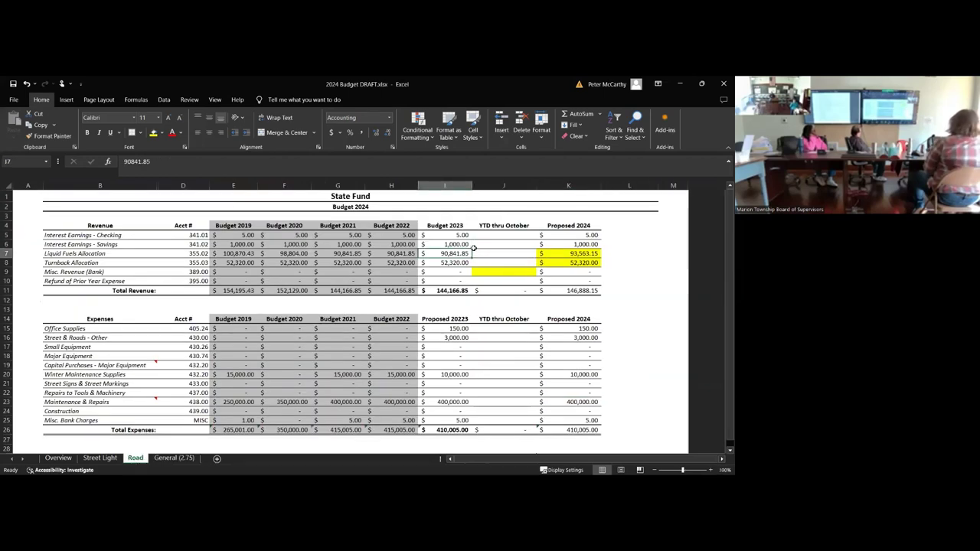
{"action": "key", "text": "Right"}
{"action": "key", "text": "Right"}
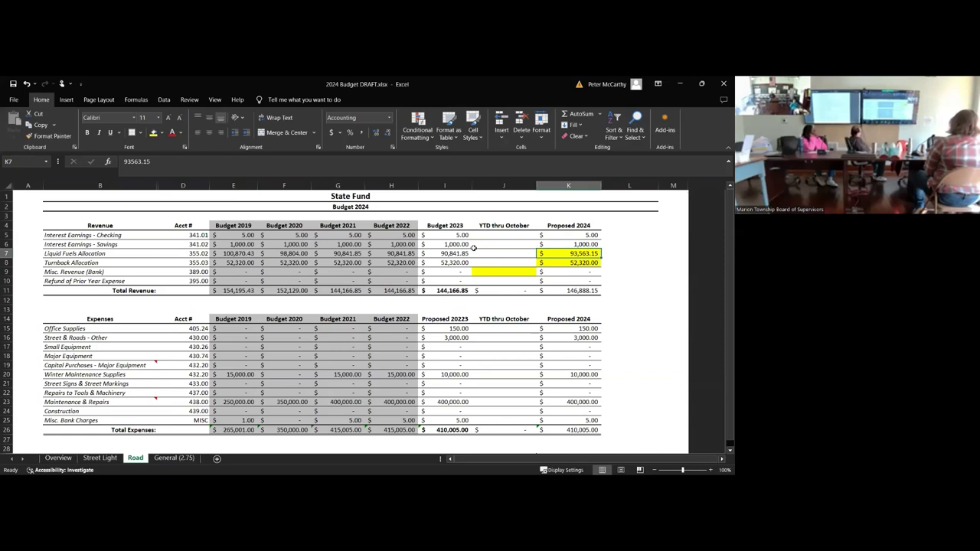
{"action": "key", "text": "Down"}
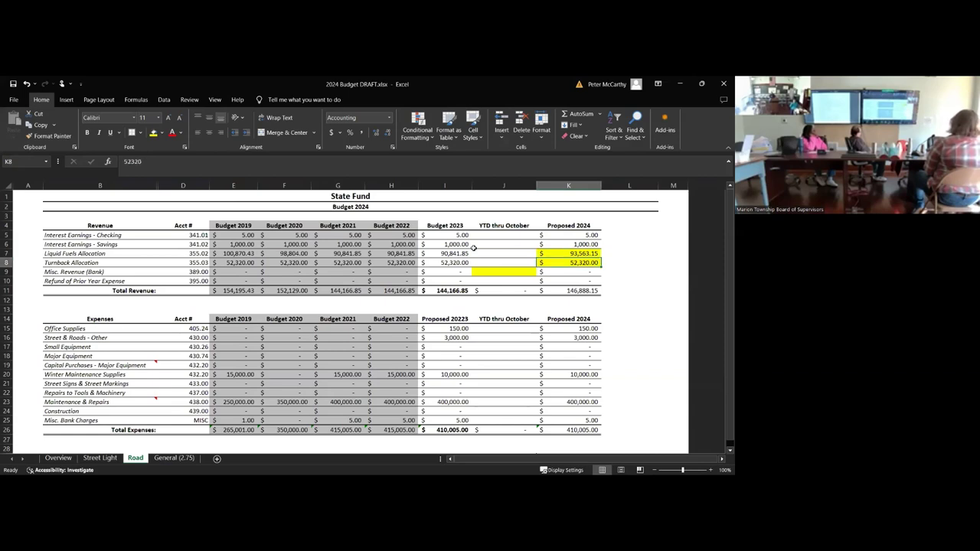
{"action": "key", "text": "Down"}
{"action": "key", "text": "Down"}
{"action": "key", "text": "Down"}
{"action": "key", "text": "Down"}
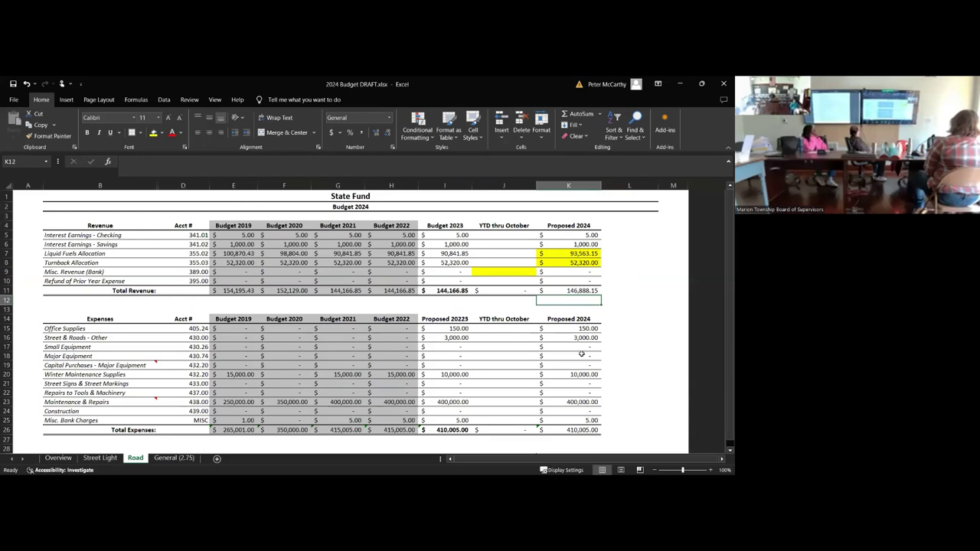
Step: Inspect the State Fund's Proposed 2024 expenses from Maintenance & Repairs to Misc. Bank Charges, plus the total and the 2023 ending balance
{"action": "left_click", "coordinate": [583, 399]}
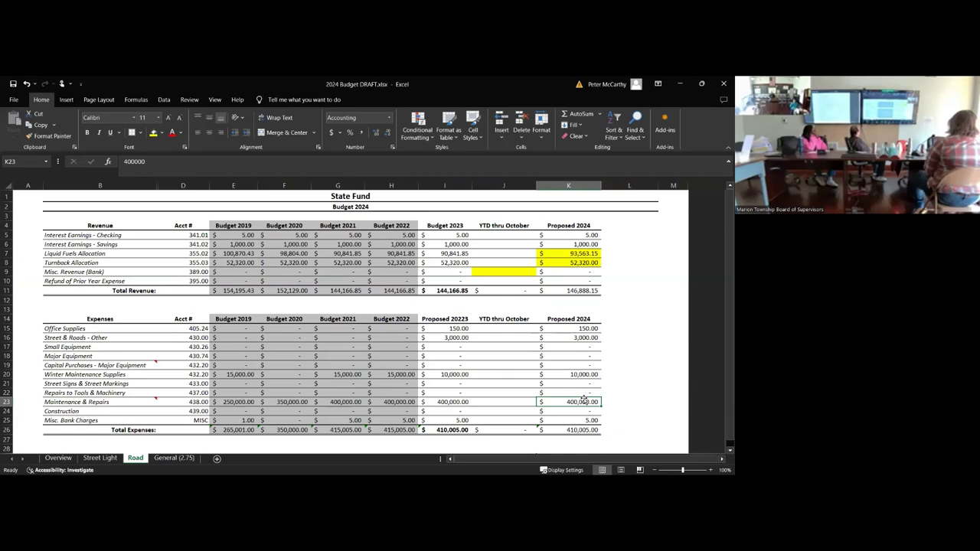
{"action": "key", "text": "Down"}
{"action": "key", "text": "Down"}
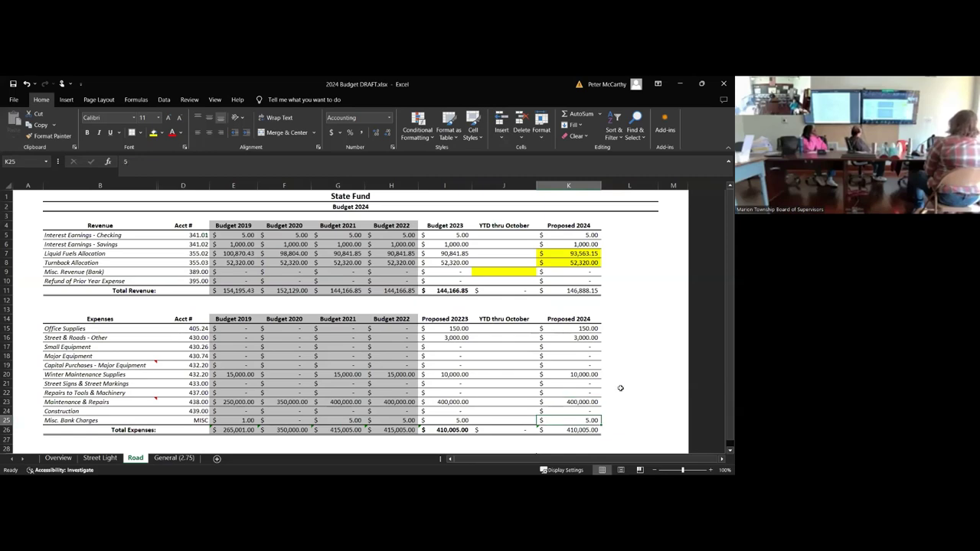
{"action": "scroll", "coordinate": [620, 388], "scroll_direction": "down", "scroll_amount": 1}
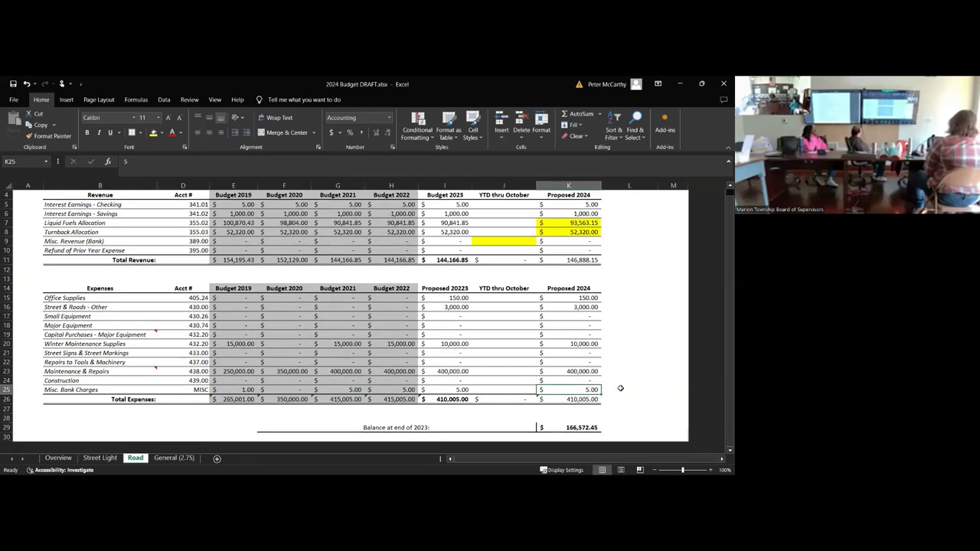
Step: Check the State Fund's 2023 ending balance and the Street Light Fund's Proposed 2024 current-year taxes against the Overview sheet
{"action": "left_click", "coordinate": [568, 426]}
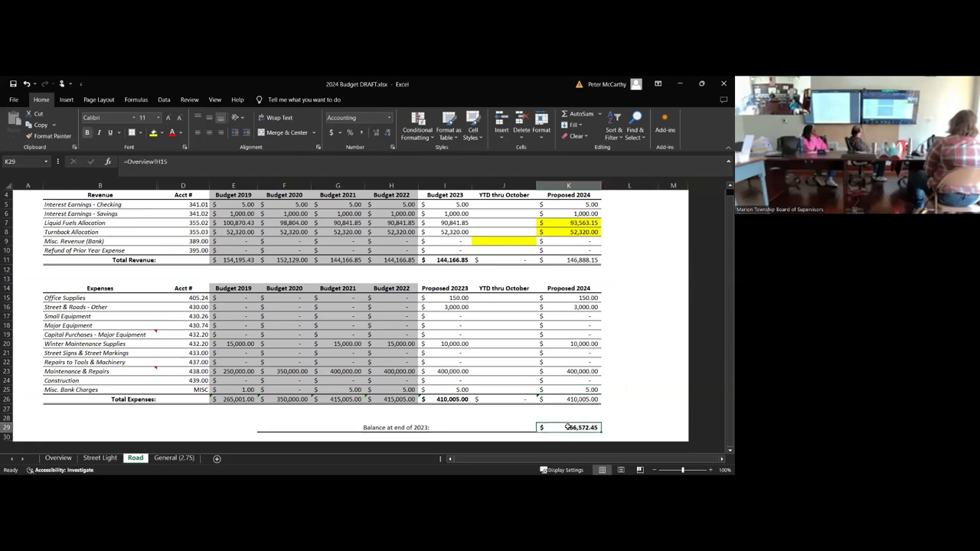
{"action": "left_click", "coordinate": [99, 457]}
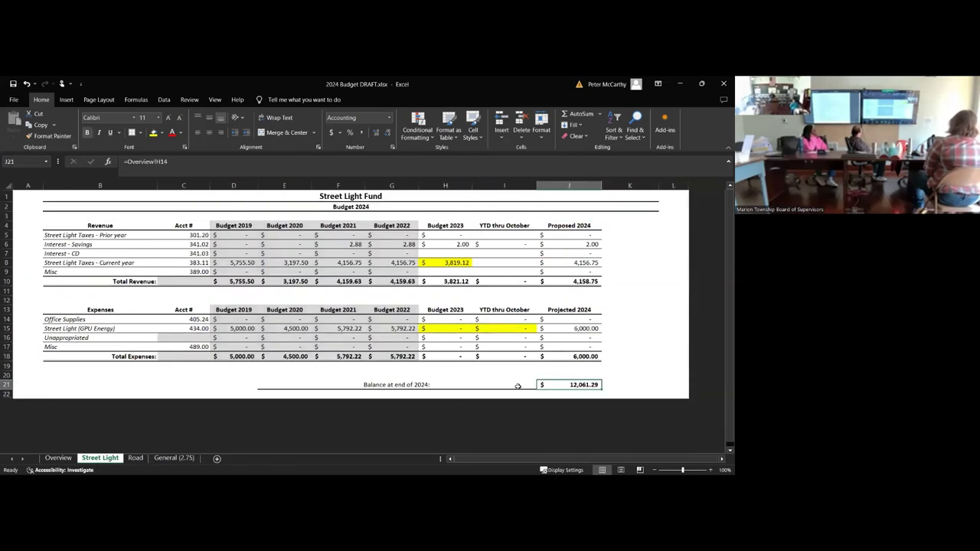
{"action": "left_click", "coordinate": [574, 262]}
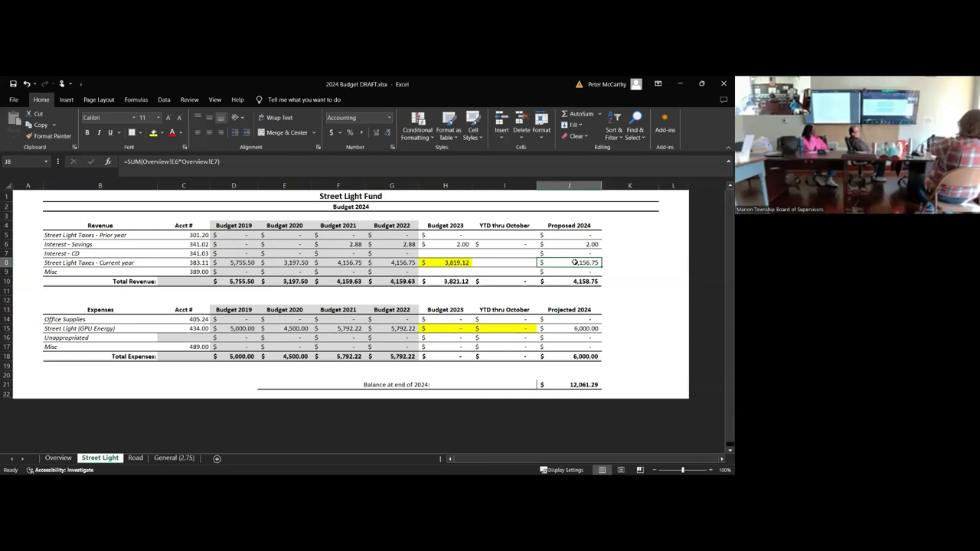
{"action": "left_click", "coordinate": [59, 458]}
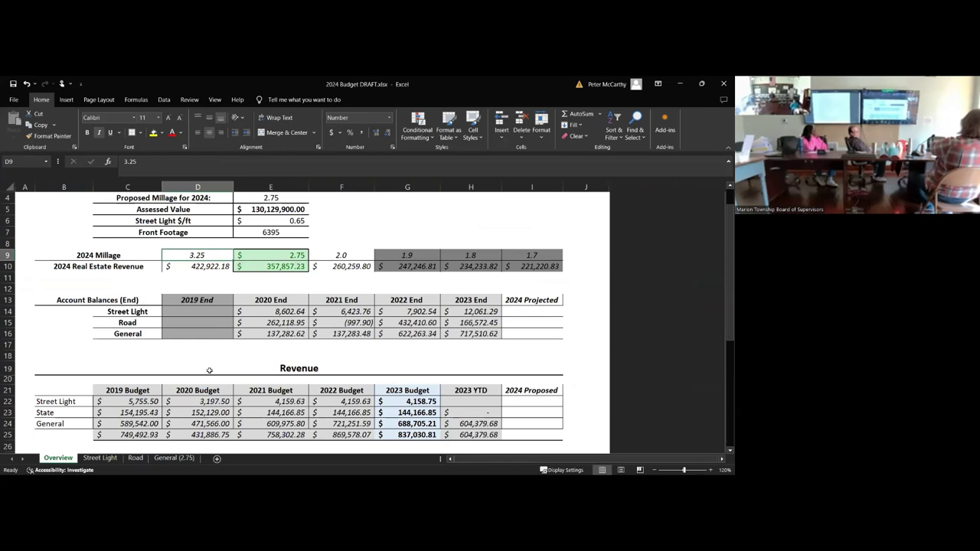
{"action": "left_click", "coordinate": [108, 457]}
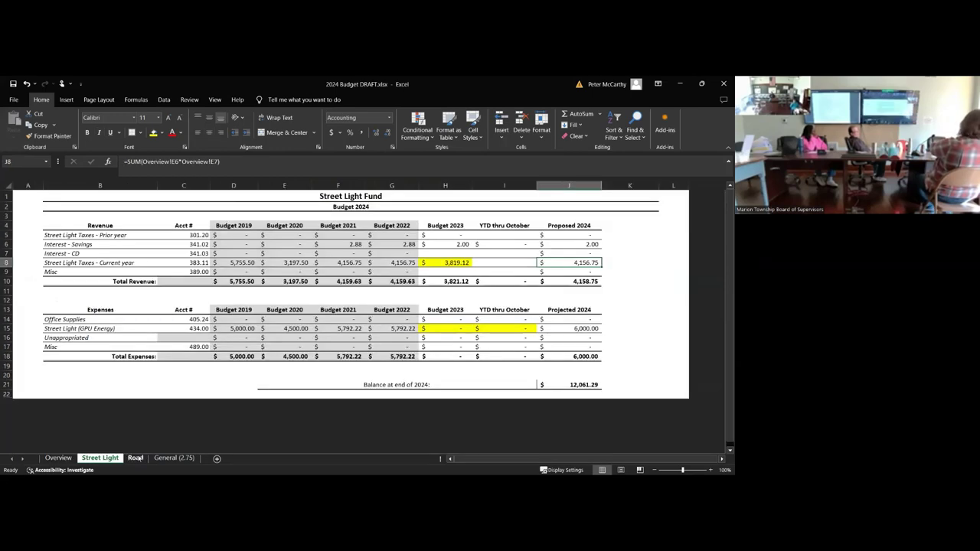
Step: On the Overview sheet, set the first 2024 Millage scenario, beside the green 2.75 one, to 3
{"action": "left_click", "coordinate": [136, 457]}
{"action": "left_click", "coordinate": [60, 469]}
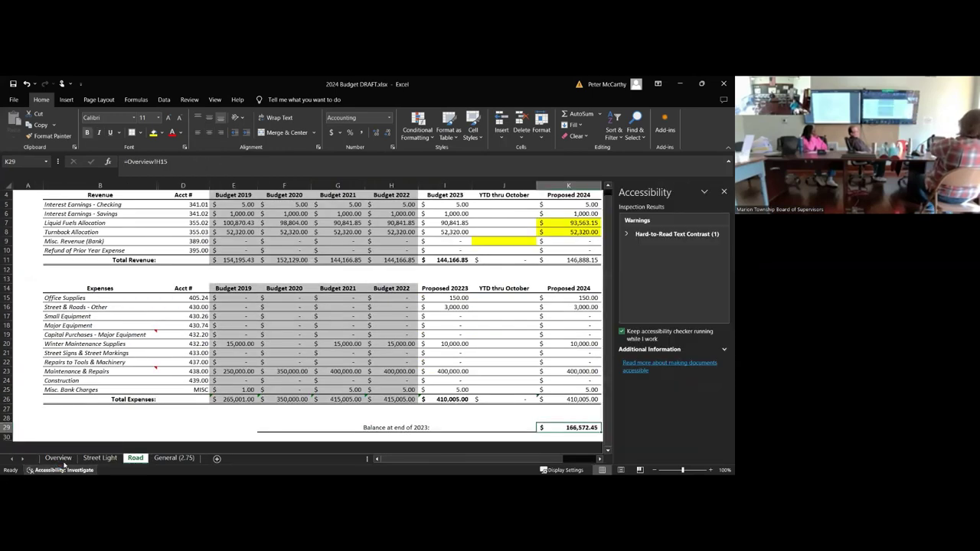
{"action": "left_click", "coordinate": [58, 458]}
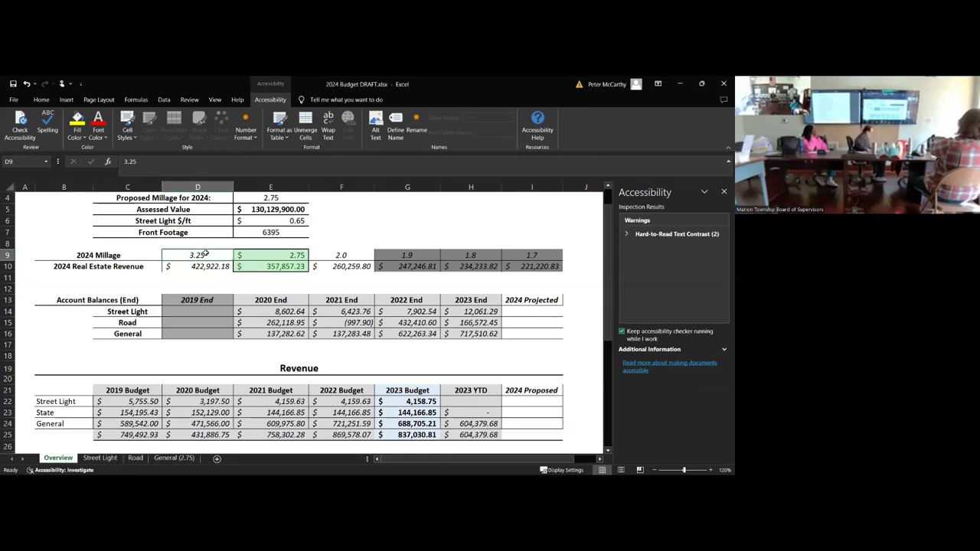
{"action": "type", "text": "3"}
{"action": "key", "text": "Return"}
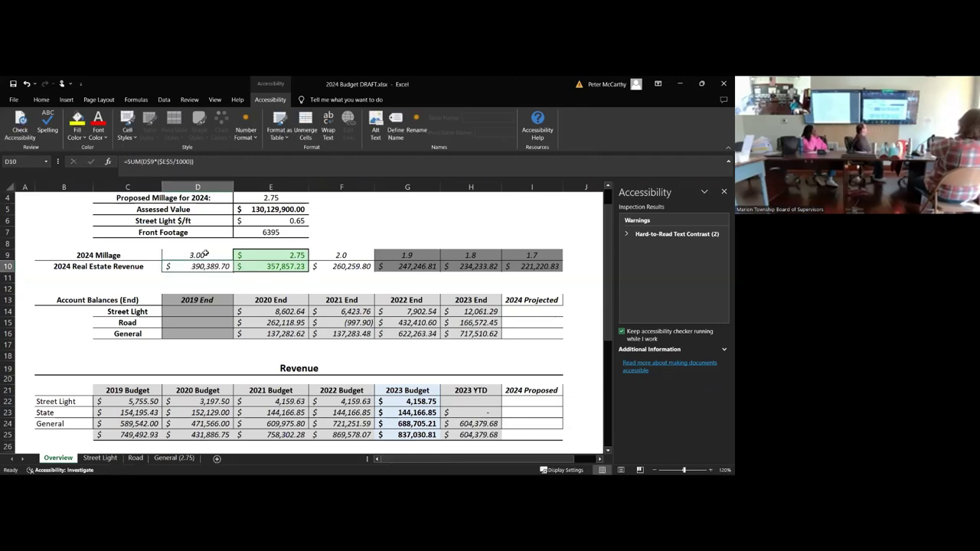
Step: Compare the General, Street Light and Road sheets, checking the State Fund's Proposed 2024 Maintenance & Repairs amount
{"action": "left_click", "coordinate": [170, 457]}
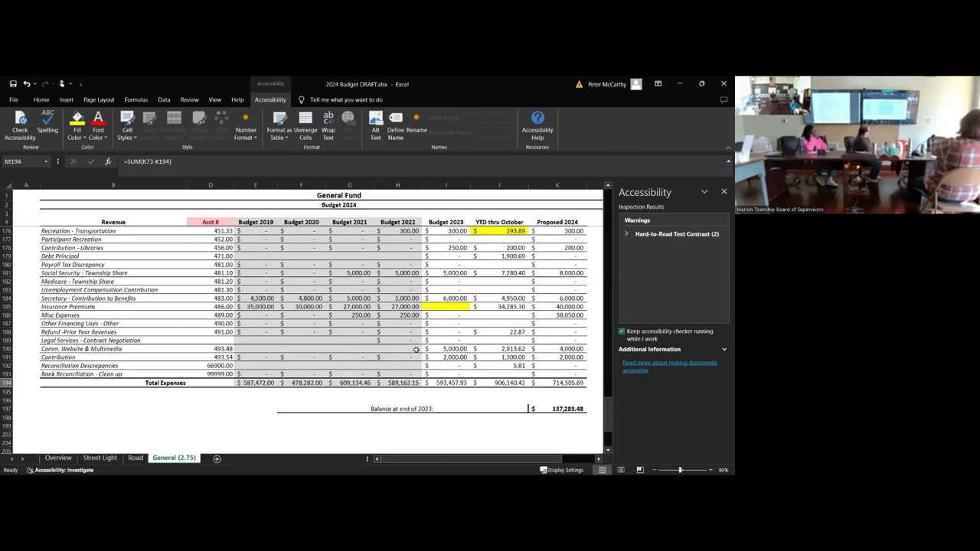
{"action": "left_click", "coordinate": [98, 458]}
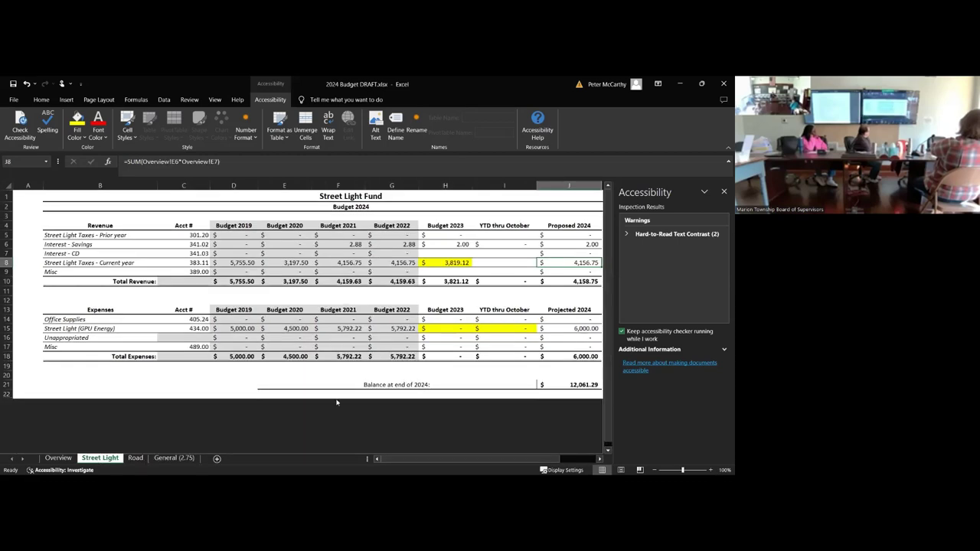
{"action": "left_click", "coordinate": [136, 457]}
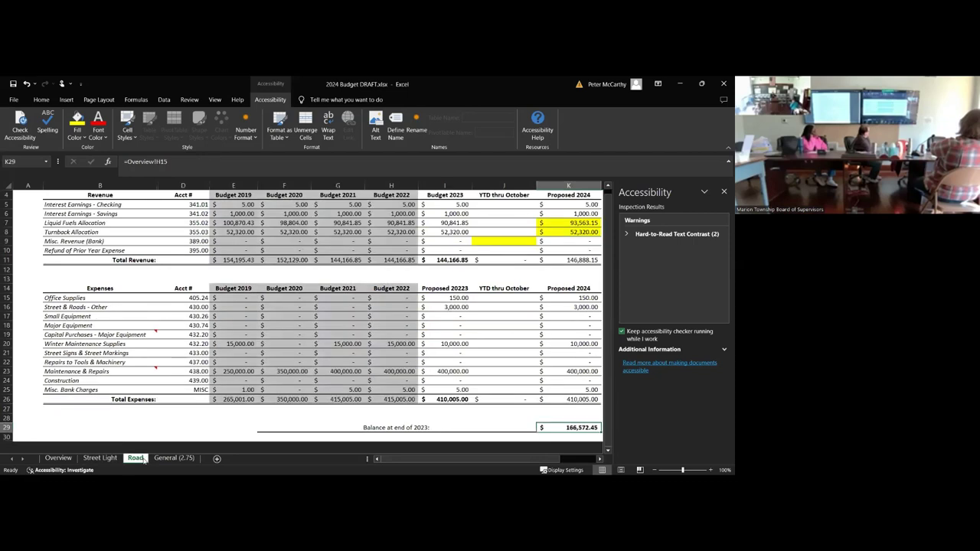
{"action": "left_click", "coordinate": [569, 371]}
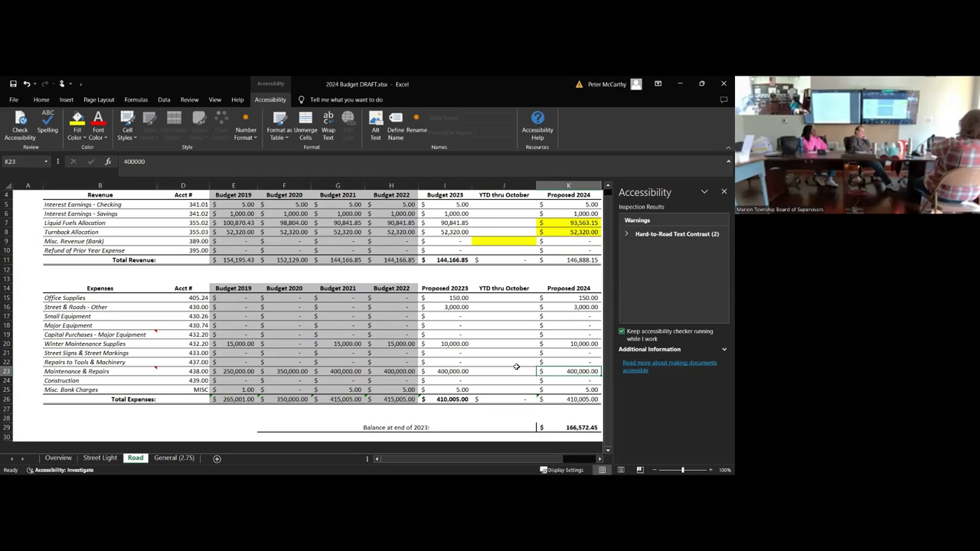
{"action": "left_click", "coordinate": [100, 458]}
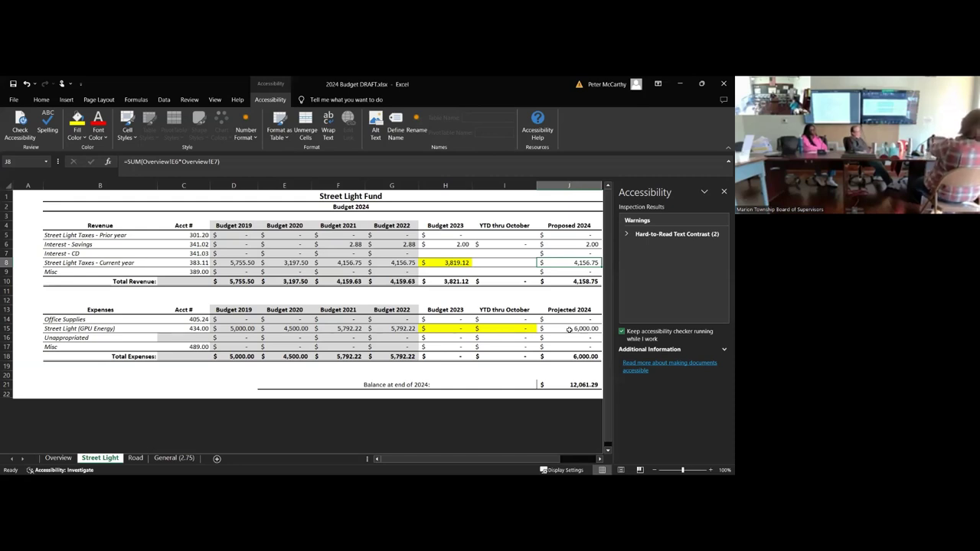
Step: Return to the start of the General Fund sheet and search it for "america" to locate the American Rescue Plan line
{"action": "left_click", "coordinate": [175, 458]}
{"action": "scroll", "coordinate": [371, 370], "scroll_direction": "up", "scroll_amount": 2}
{"action": "scroll", "coordinate": [371, 369], "scroll_direction": "up", "scroll_amount": 12}
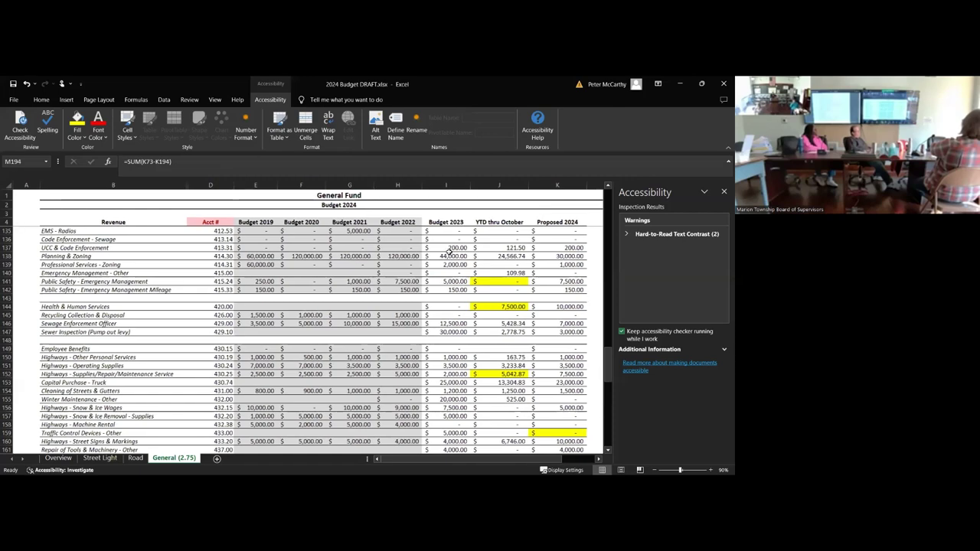
{"action": "scroll", "coordinate": [574, 283], "scroll_direction": "up", "scroll_amount": 7}
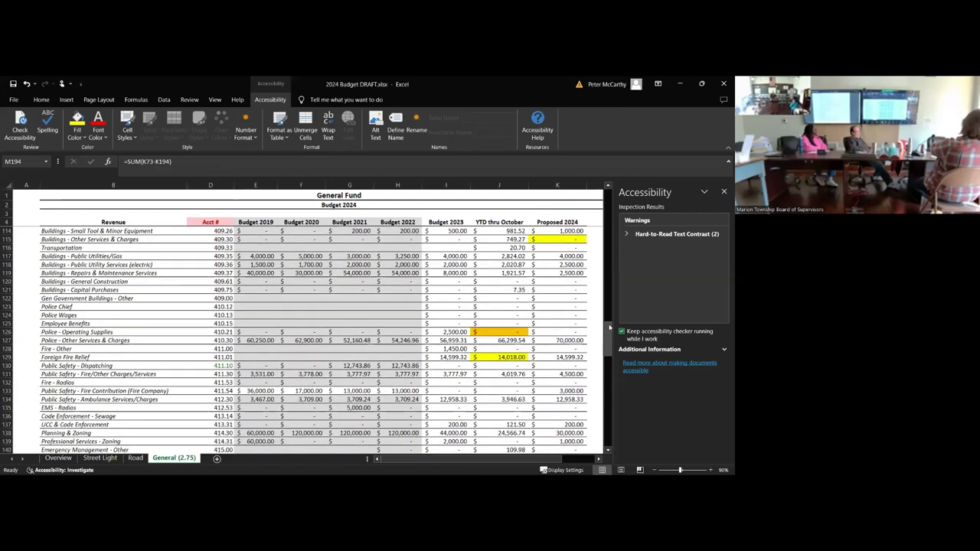
{"action": "left_click_drag", "start_coordinate": [610, 347], "coordinate": [610, 201]}
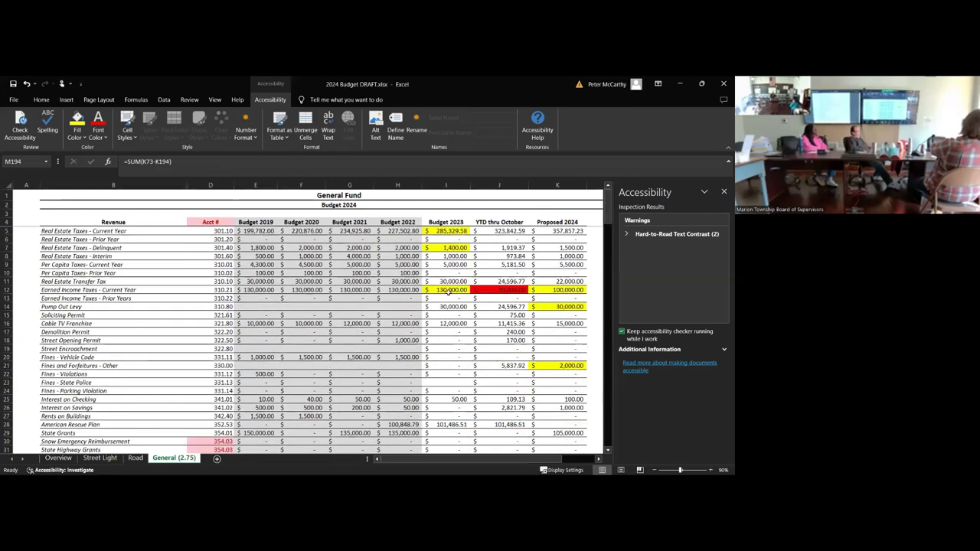
{"action": "left_click", "coordinate": [353, 331]}
{"action": "key", "text": "ctrl+f"}
{"action": "type", "text": "america"}
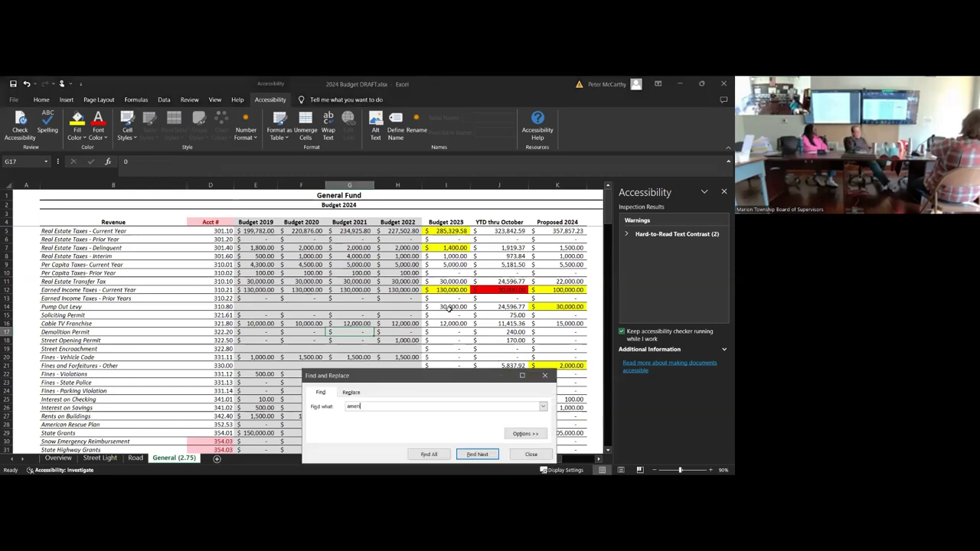
{"action": "key", "text": "Return"}
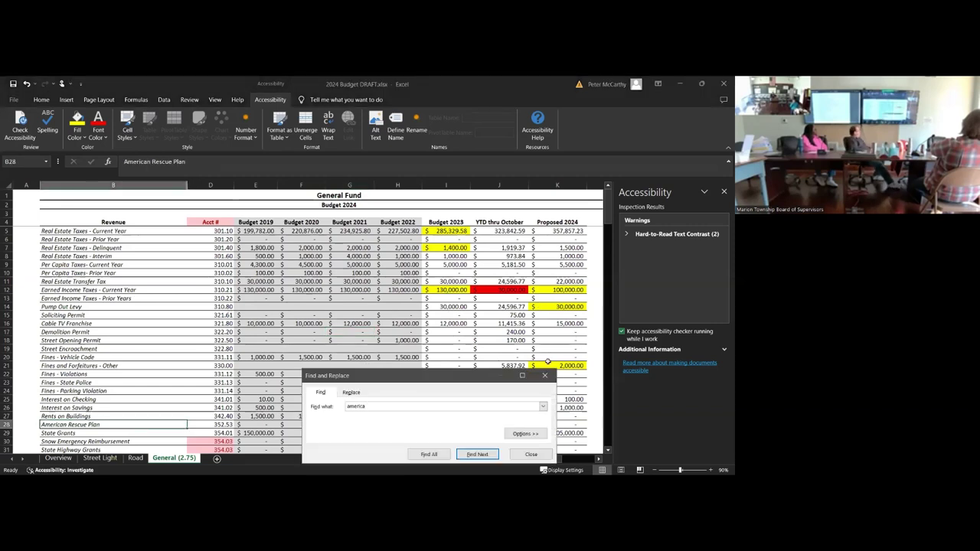
{"action": "key", "text": "Escape"}
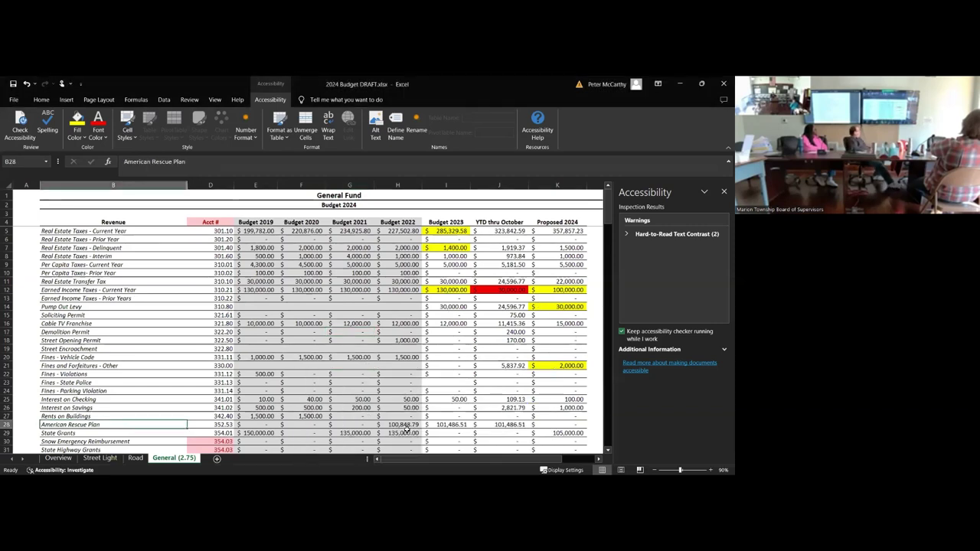
Step: Inspect the American Rescue Plan revenue line across its yearly budgets, YTD thru October and Proposed 2024 amounts
{"action": "key", "text": "Right"}
{"action": "key", "text": "Right"}
{"action": "key", "text": "Right"}
{"action": "key", "text": "Right"}
{"action": "key", "text": "Right"}
{"action": "key", "text": "Right"}
{"action": "key", "text": "Right"}
{"action": "key", "text": "Right"}
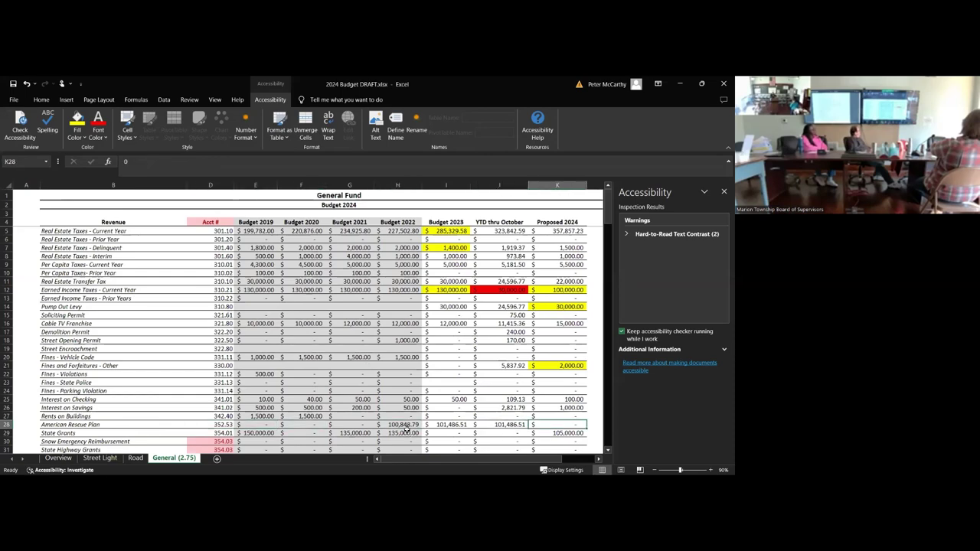
{"action": "key", "text": "Left"}
{"action": "key", "text": "Left"}
{"action": "key", "text": "Right"}
{"action": "key", "text": "Right"}
{"action": "scroll", "coordinate": [406, 429], "scroll_direction": "right", "scroll_amount": 3}
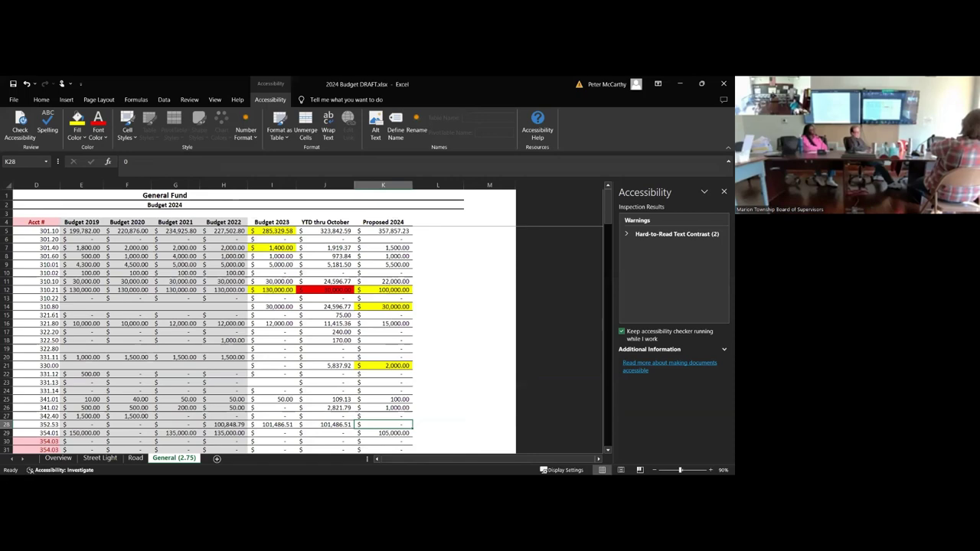
{"action": "scroll", "coordinate": [230, 437], "scroll_direction": "left", "scroll_amount": 3}
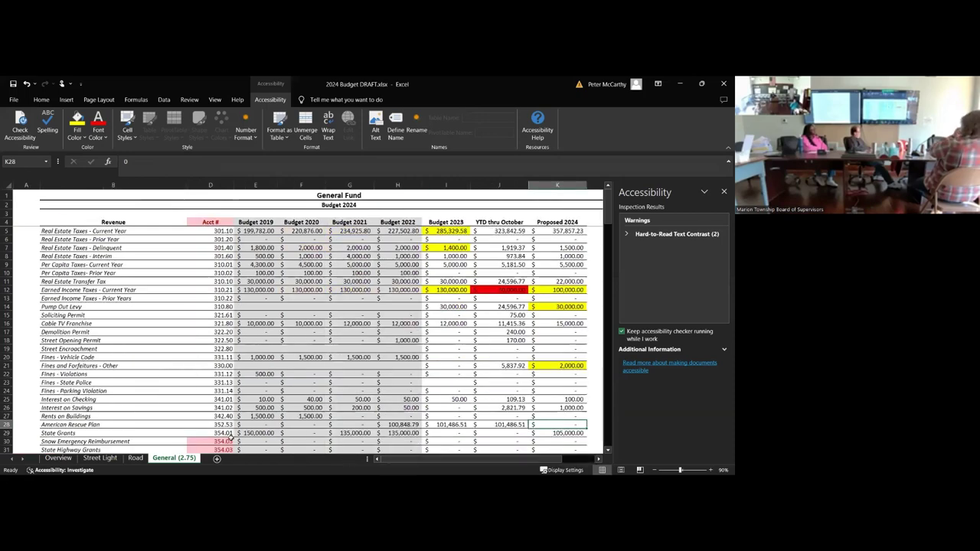
Step: Review the Street Light Fund's 2024 figures and the Overview sheet's millage, account balances and revenue summary
{"action": "left_click", "coordinate": [111, 458]}
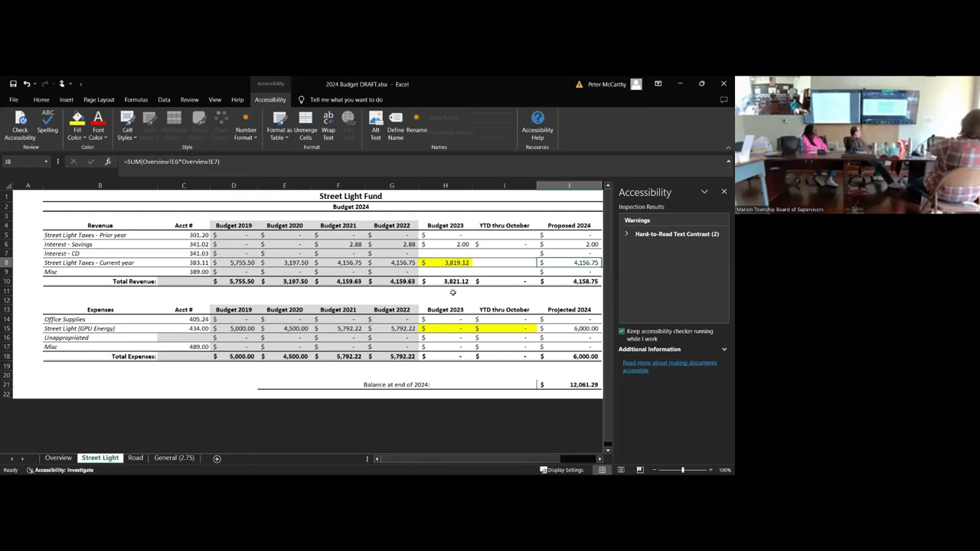
{"action": "left_click", "coordinate": [57, 458]}
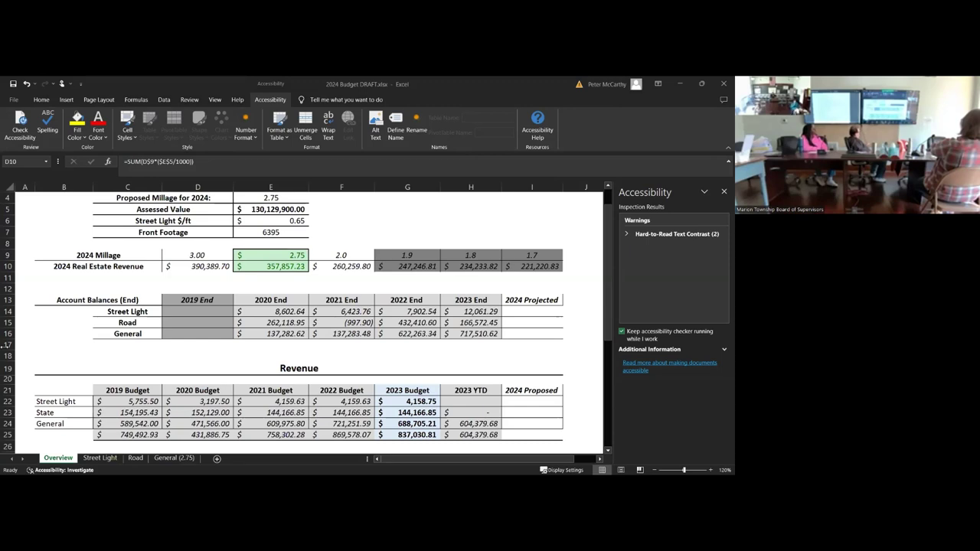
{"action": "key", "text": "alt"}
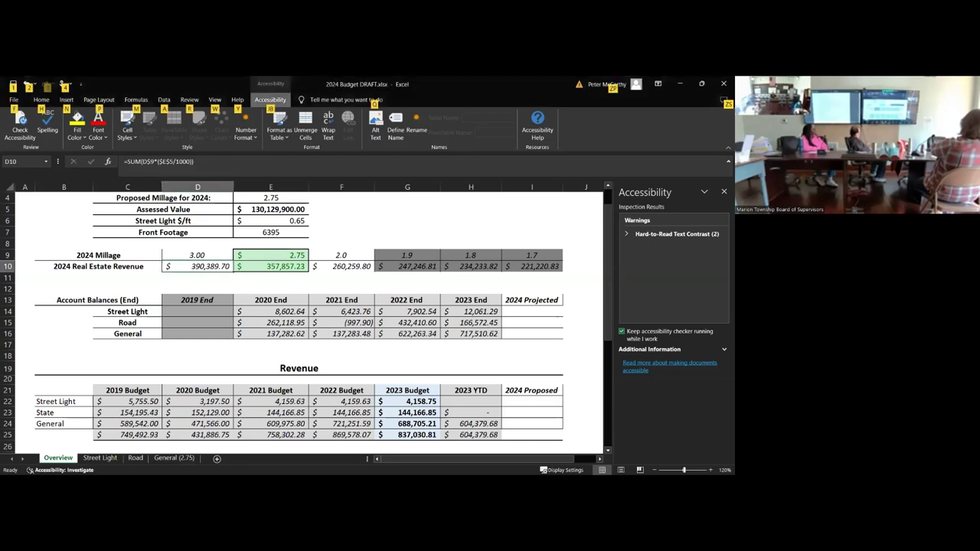
{"action": "key", "text": "alt"}
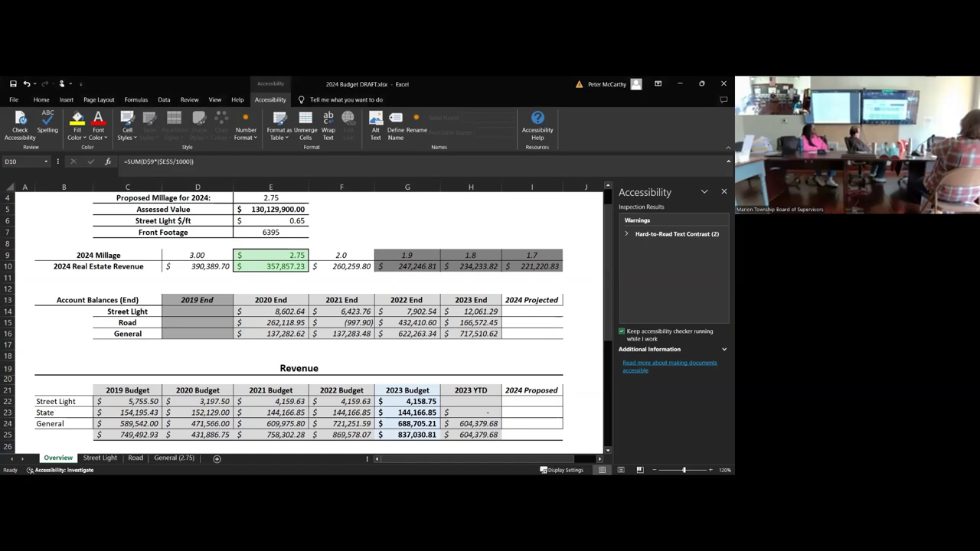